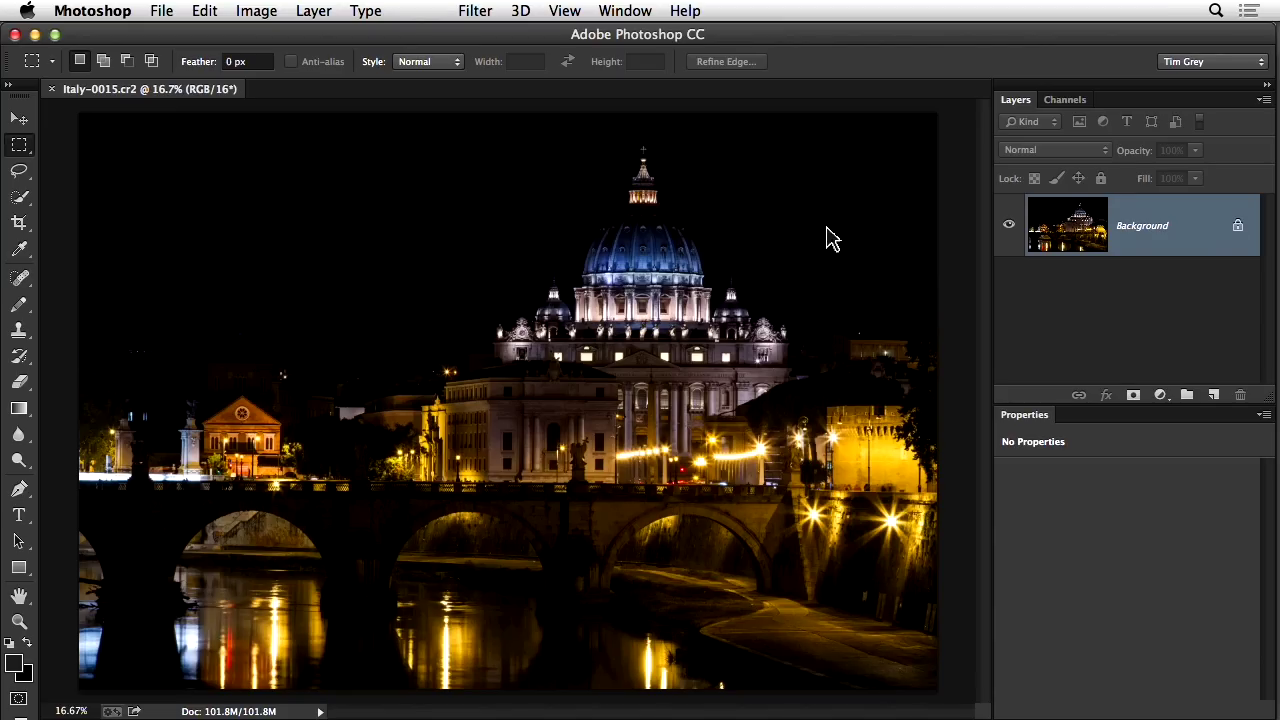
# Step: Undock the Layers, Channels and Properties panels and the toolbox so they float over the image
pyautogui.moveTo(1016, 100); pyautogui.dragTo(882, 150)
pyautogui.moveTo(1029, 107); pyautogui.dragTo(752, 254)
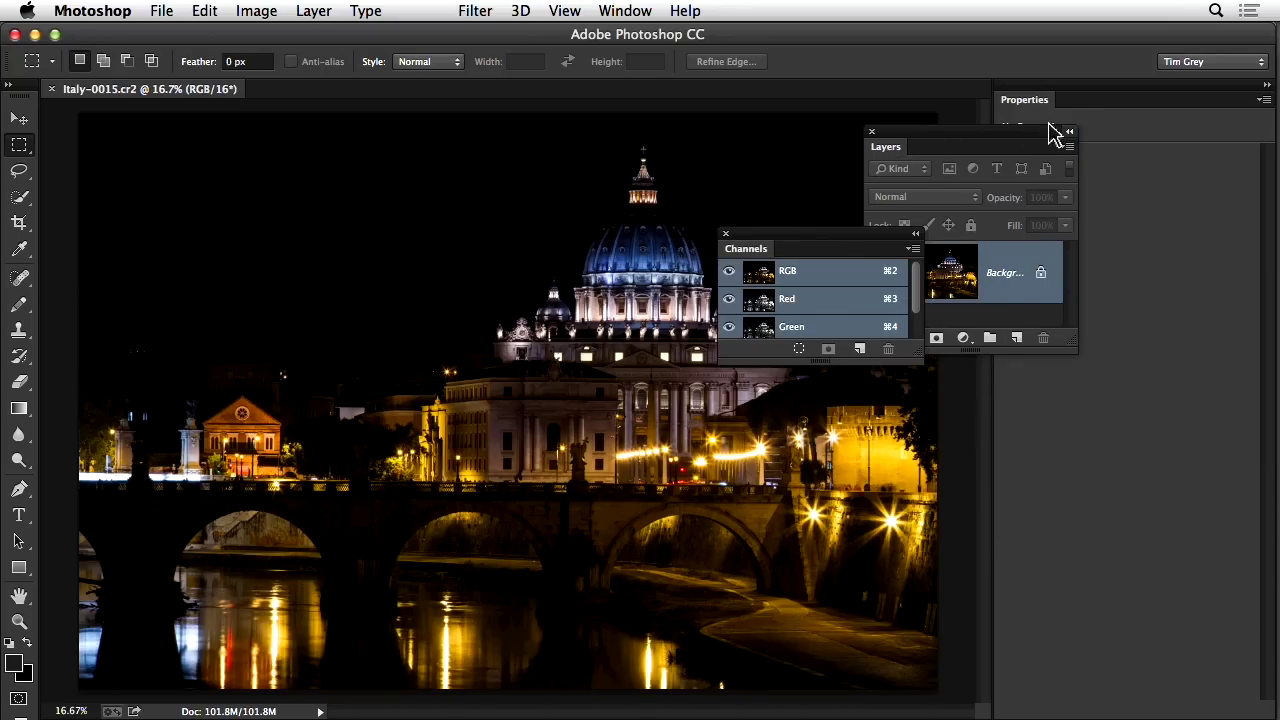
pyautogui.moveTo(1034, 109); pyautogui.dragTo(614, 251)
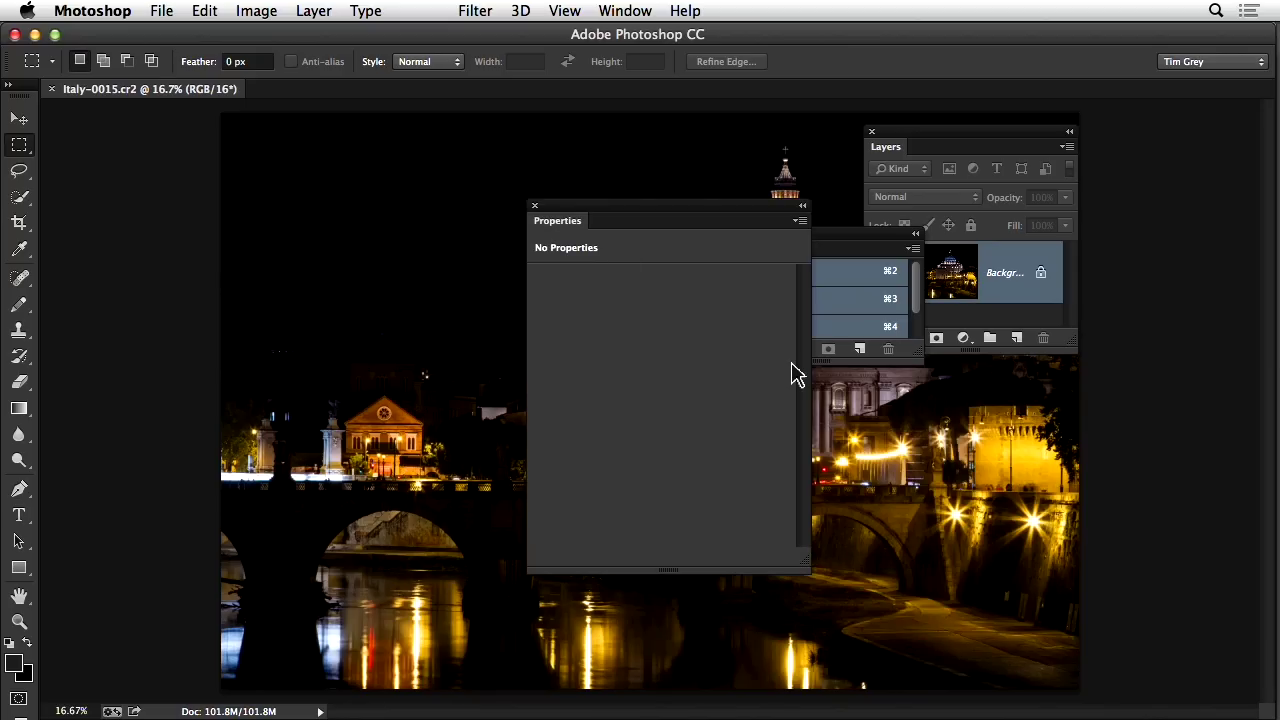
pyautogui.moveTo(689, 214); pyautogui.dragTo(590, 256)
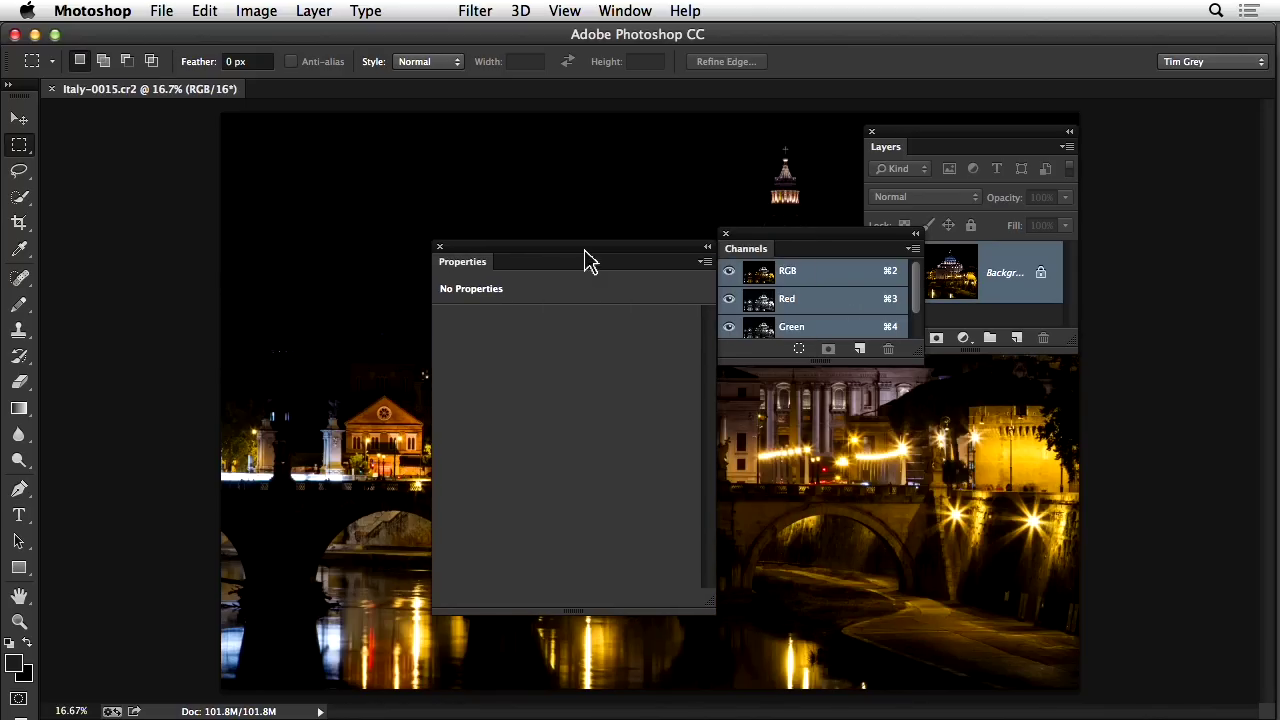
pyautogui.moveTo(29, 108); pyautogui.dragTo(332, 134)
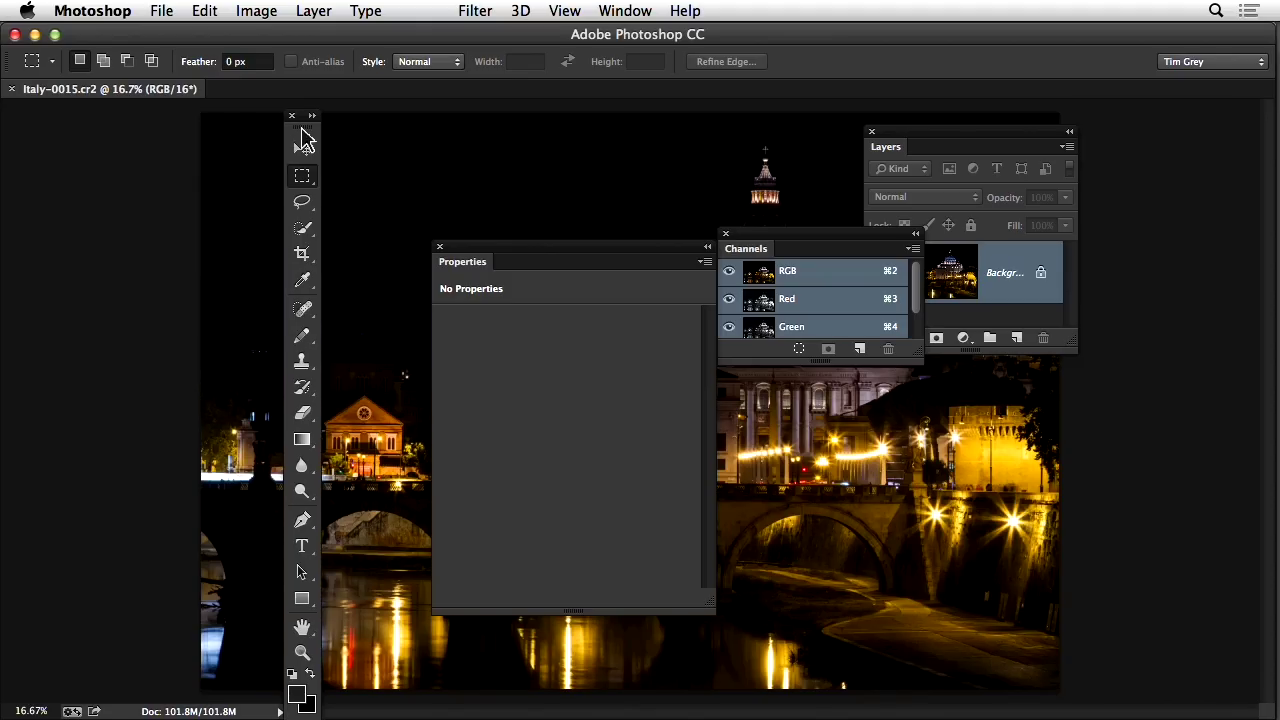
# Step: Move the floating Layers, Channels and Properties panels off the image and stack them in a column beside it
pyautogui.moveTo(574, 257); pyautogui.dragTo(506, 193)
pyautogui.moveTo(797, 247); pyautogui.dragTo(737, 171)
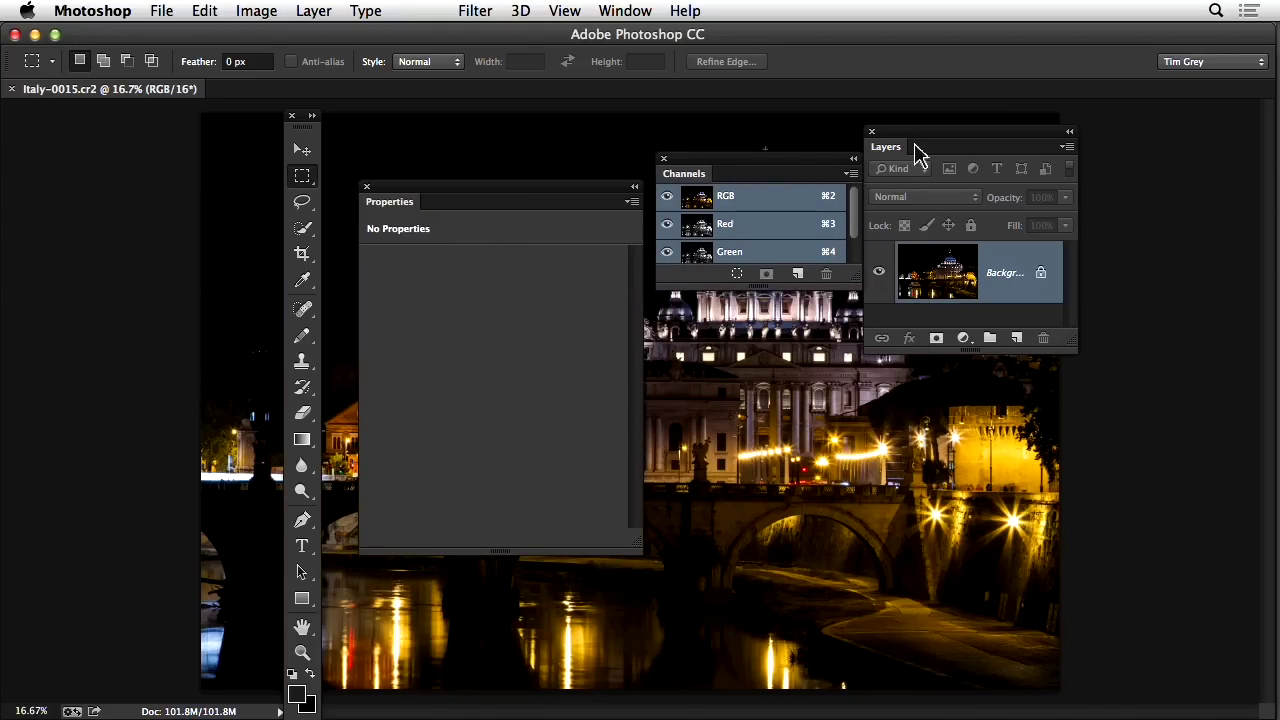
pyautogui.moveTo(908, 157); pyautogui.dragTo(940, 245)
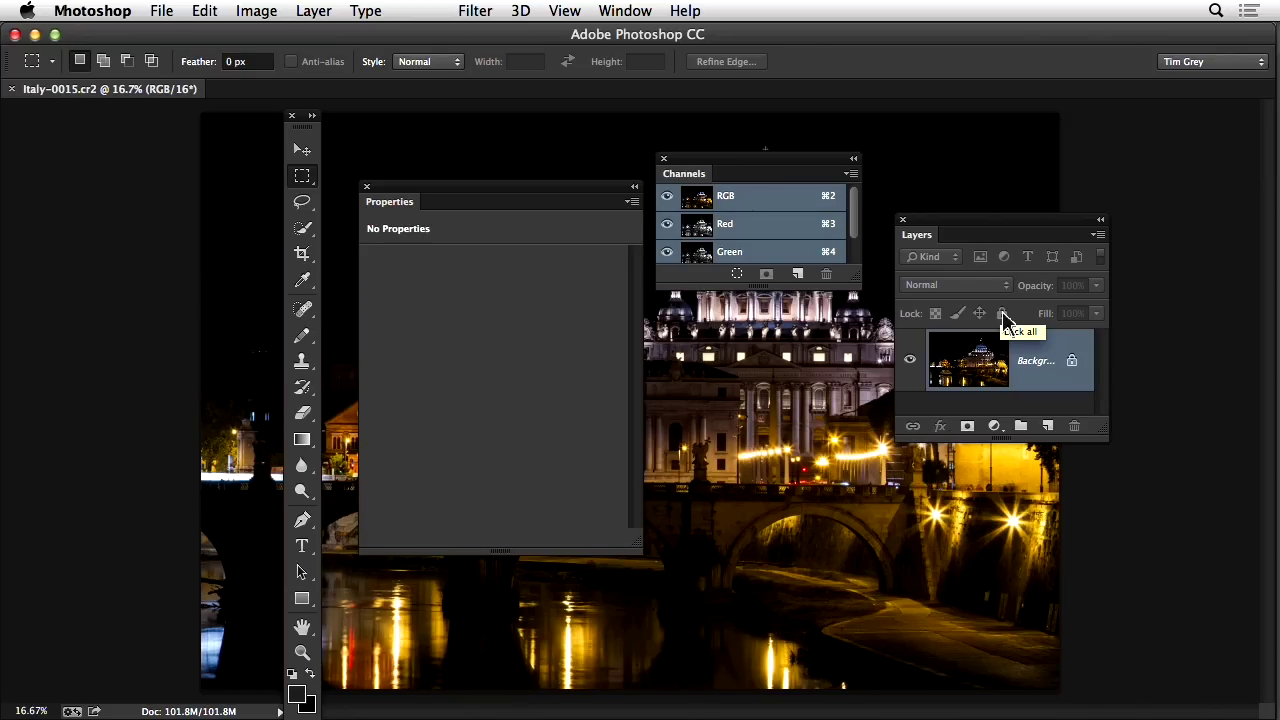
pyautogui.moveTo(929, 231); pyautogui.dragTo(1211, 134)
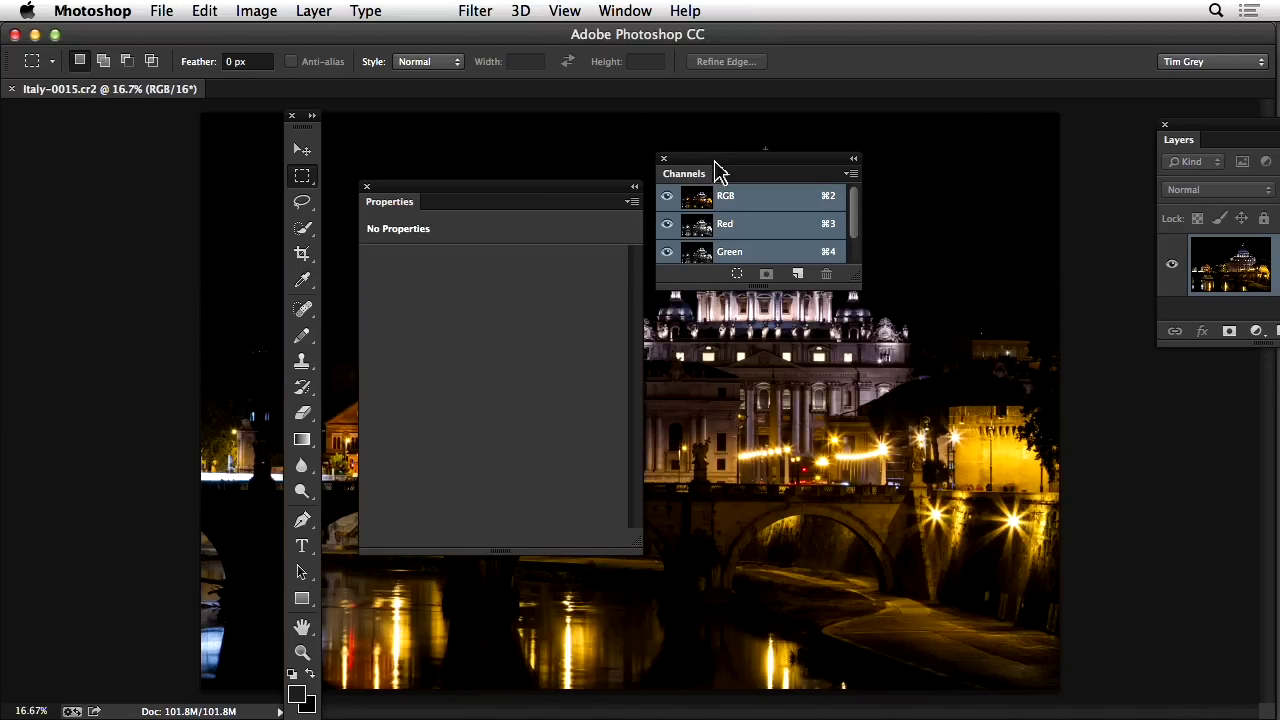
pyautogui.moveTo(720, 166); pyautogui.dragTo(980, 284)
pyautogui.moveTo(1033, 333); pyautogui.dragTo(1209, 391)
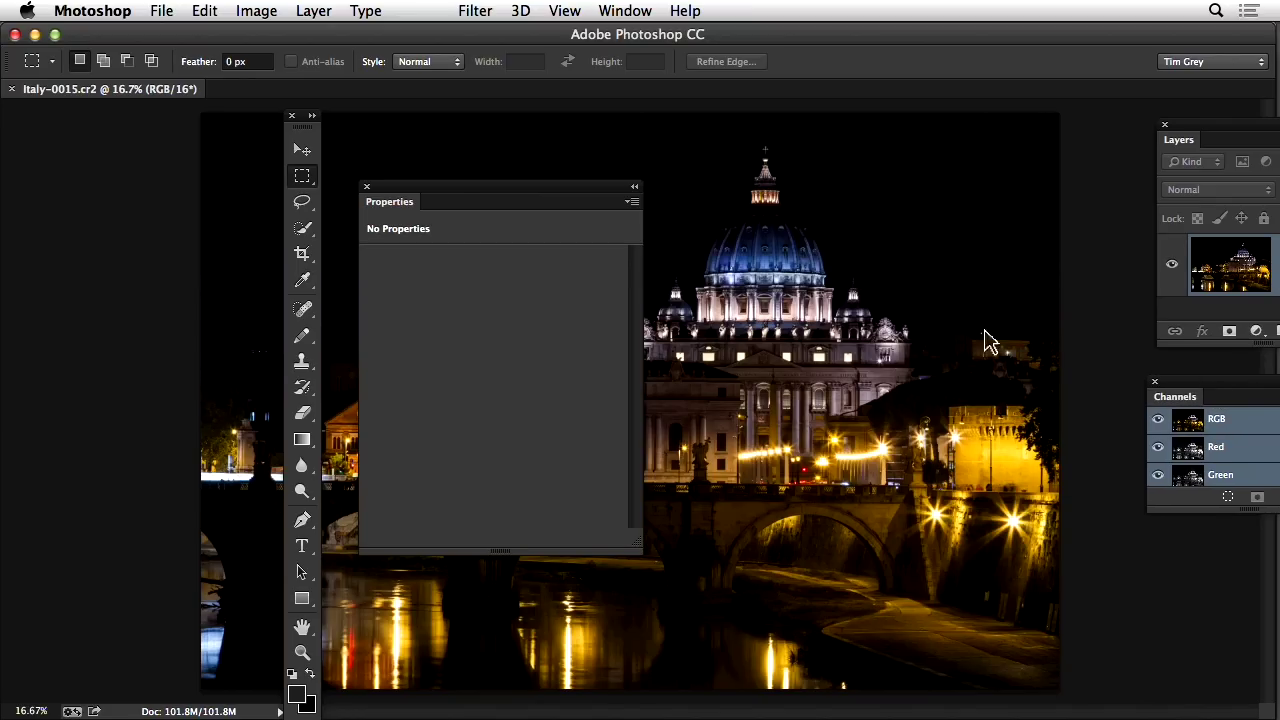
pyautogui.moveTo(434, 197); pyautogui.dragTo(1214, 568)
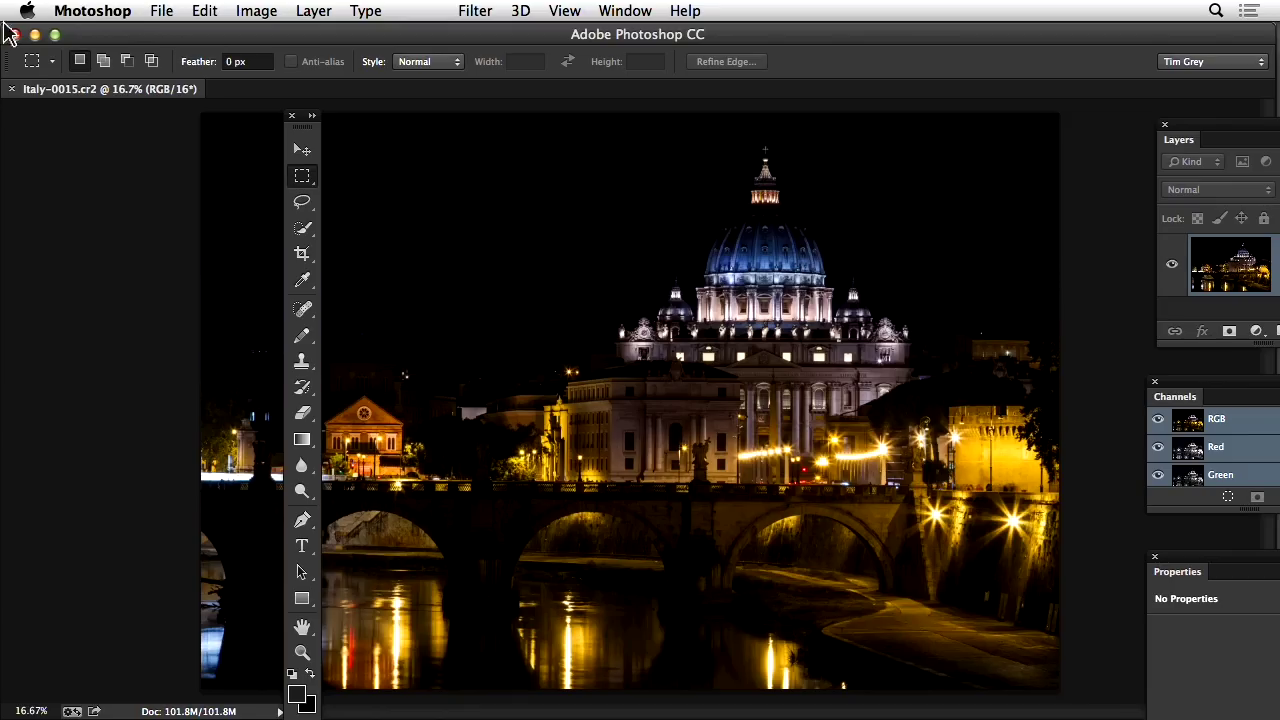
# Step: Undock the tool options bar and place it as a floating bar above the toolbox
pyautogui.moveTo(10, 62); pyautogui.dragTo(133, 172)
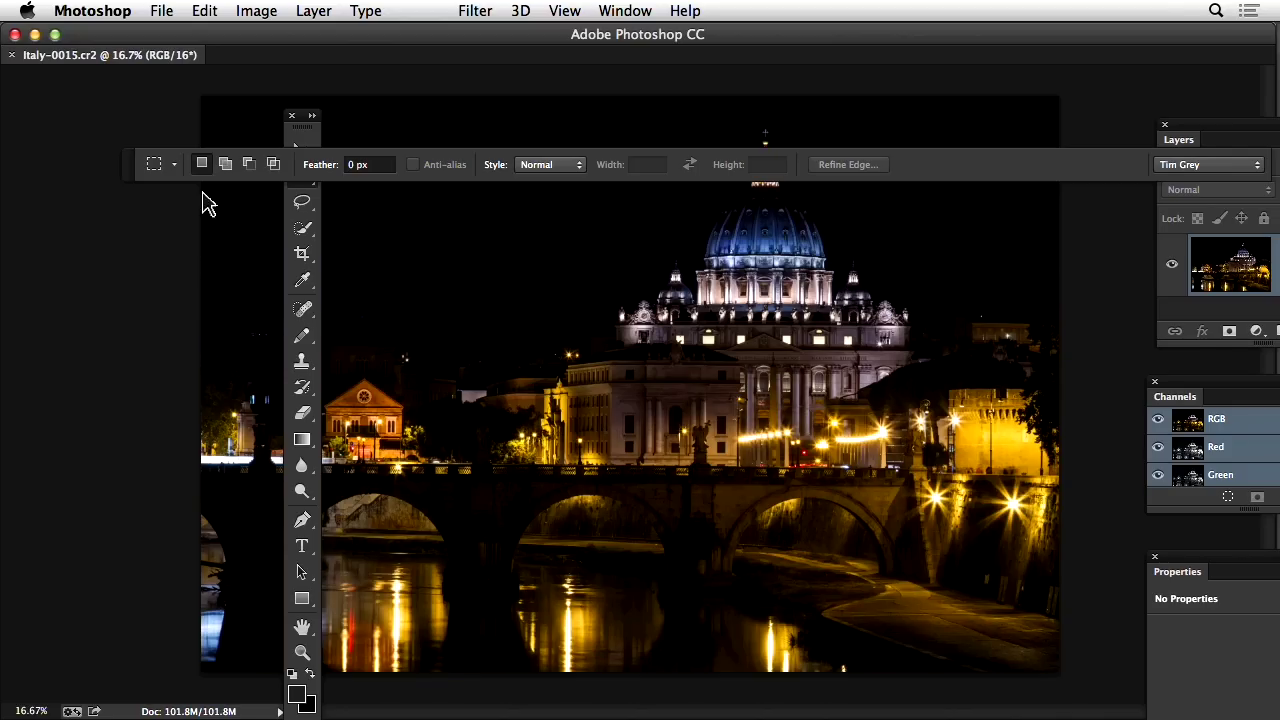
pyautogui.moveTo(131, 174); pyautogui.dragTo(66, 114)
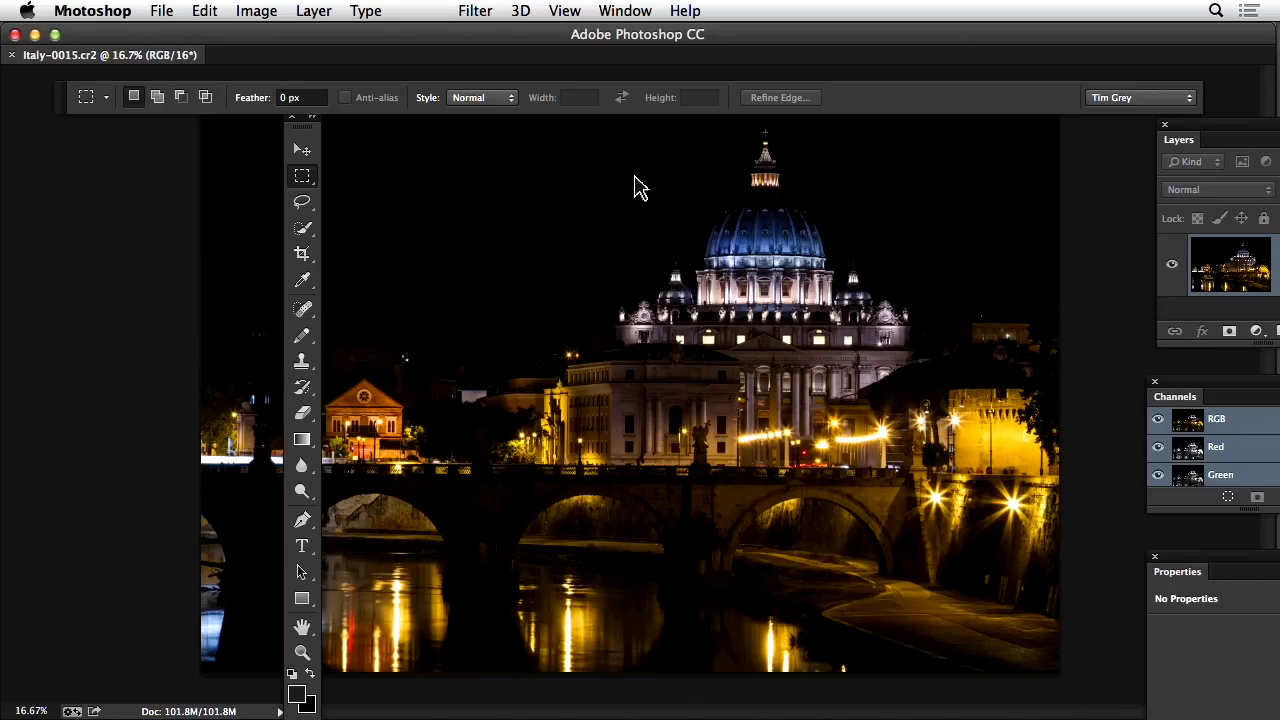
# Step: Switch to Adobe Bridge to view the webinar folder, and return to Photoshop
pyautogui.press('super+Tab')
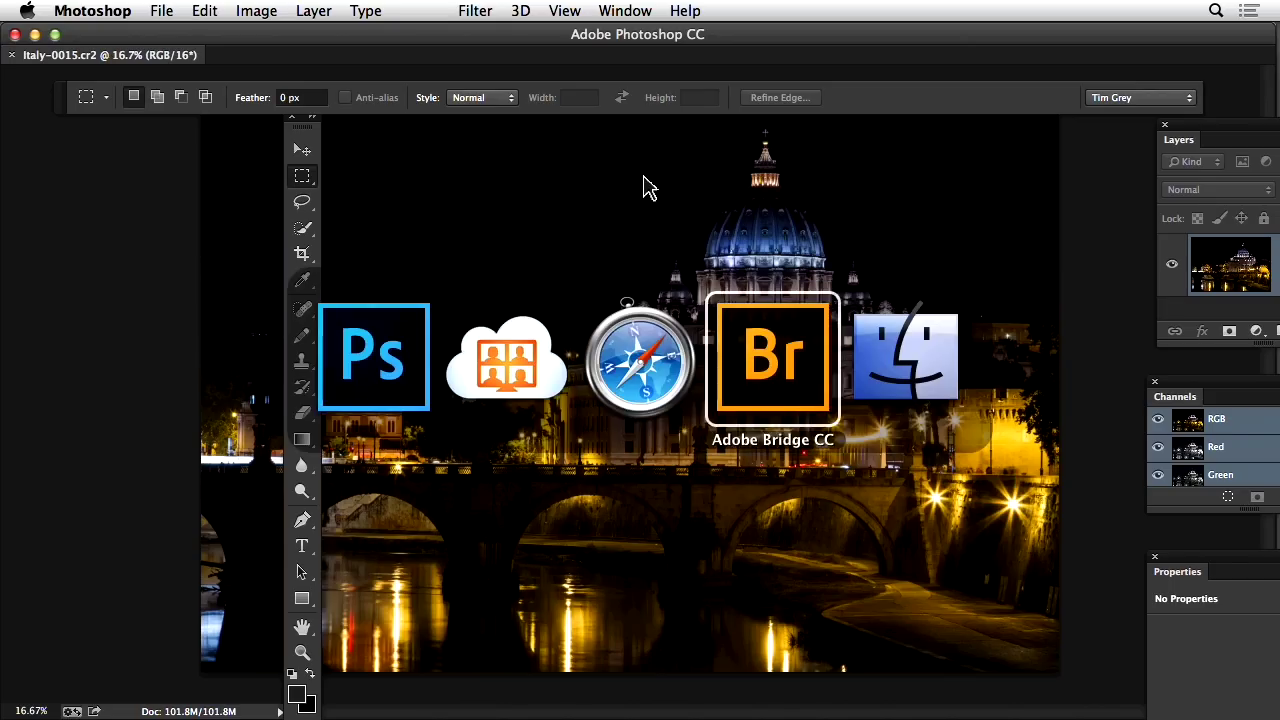
pyautogui.press('super+Tab')
pyautogui.press('super+Tab')
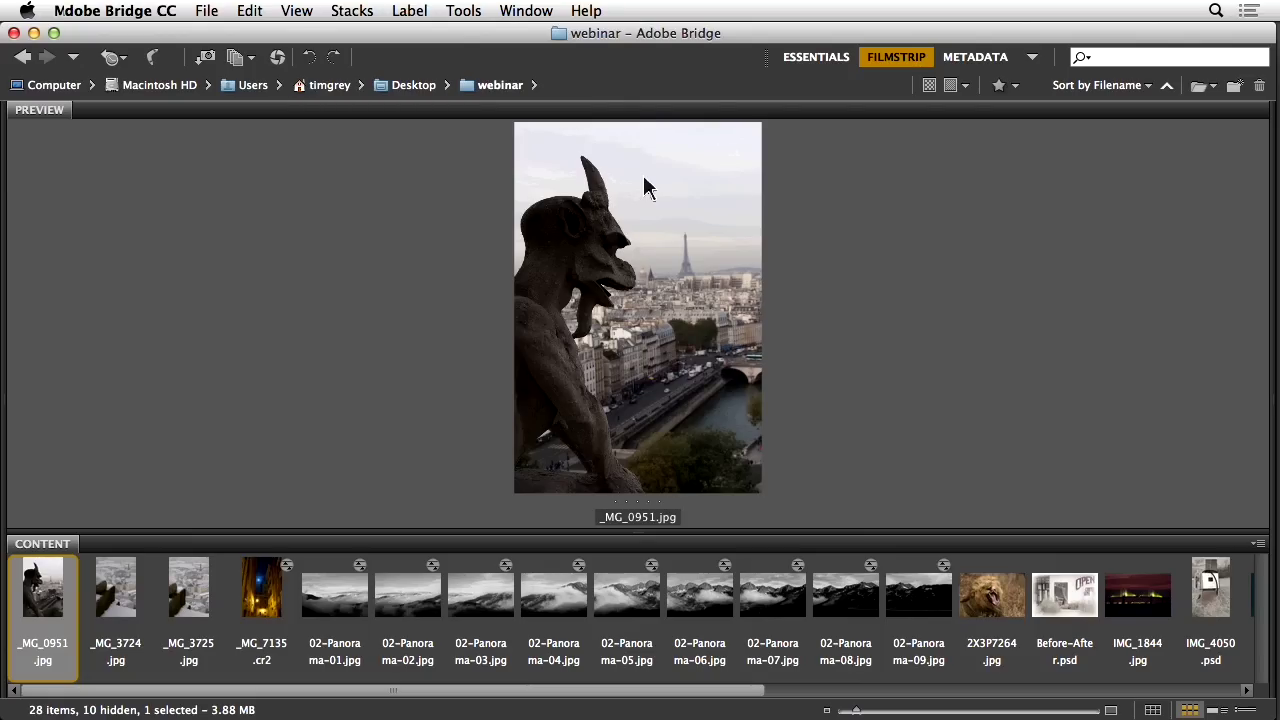
pyautogui.press('super+Tab')
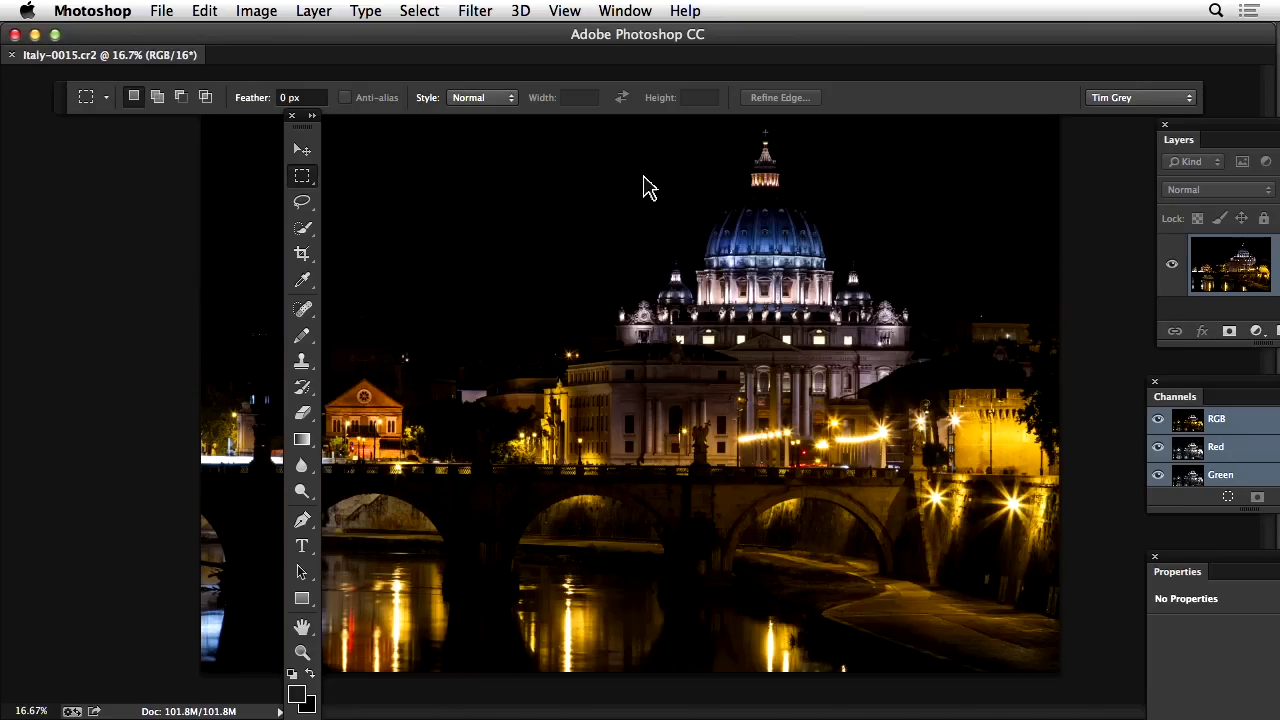
# Step: Reset the current custom workspace to its saved panel layout
pyautogui.click(1146, 100)
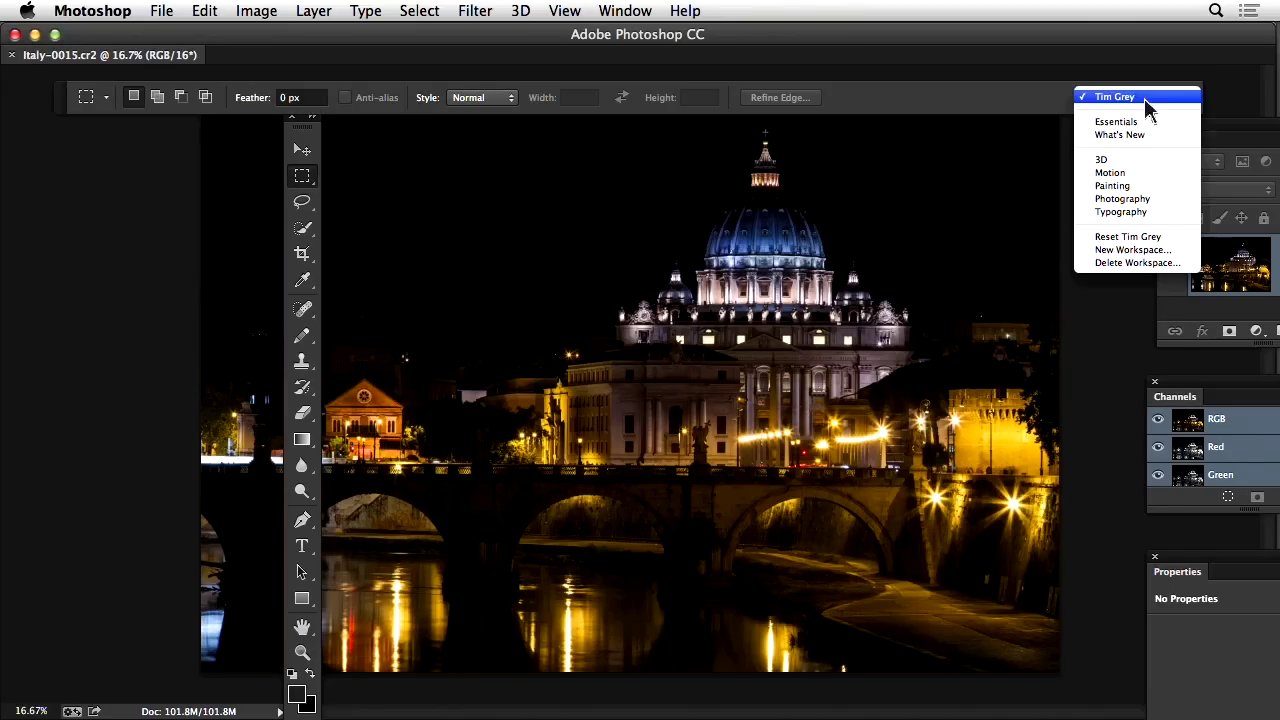
pyautogui.click(1150, 237)
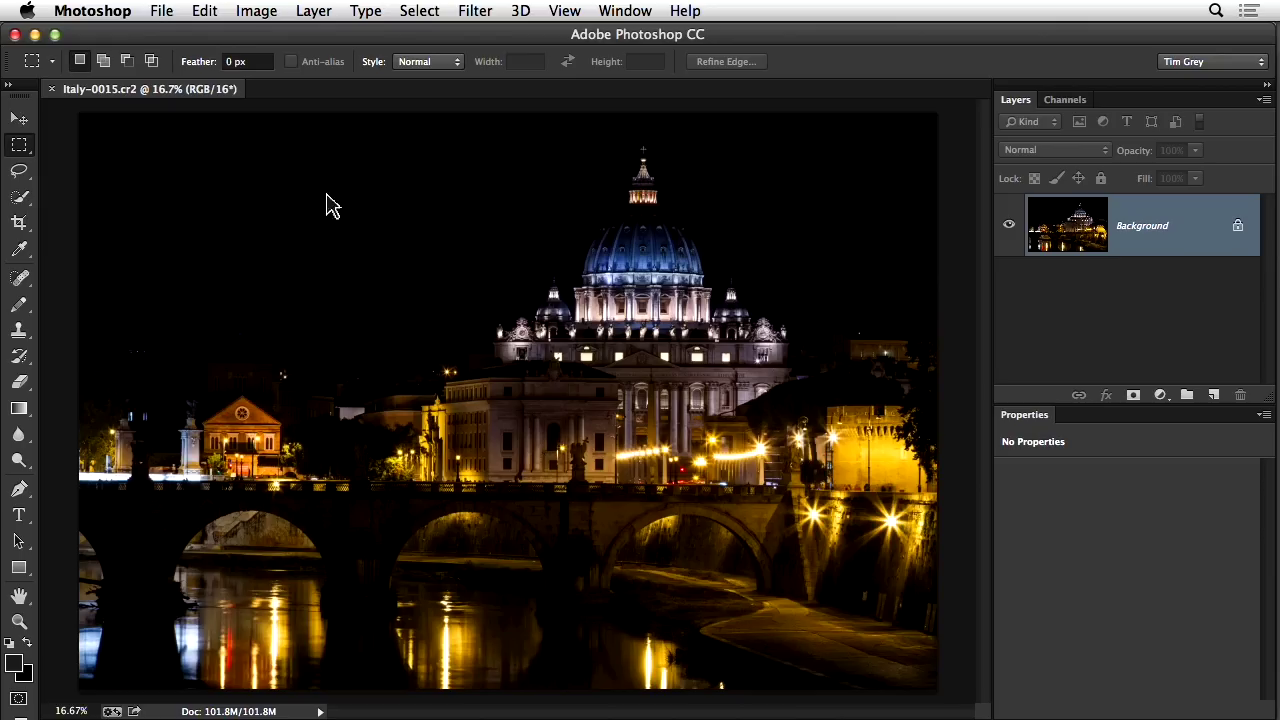
# Step: Set up a crop of the Italy-0015.cr2 image with a 10 to 8 aspect ratio using the Crop tool
pyautogui.click(20, 224)
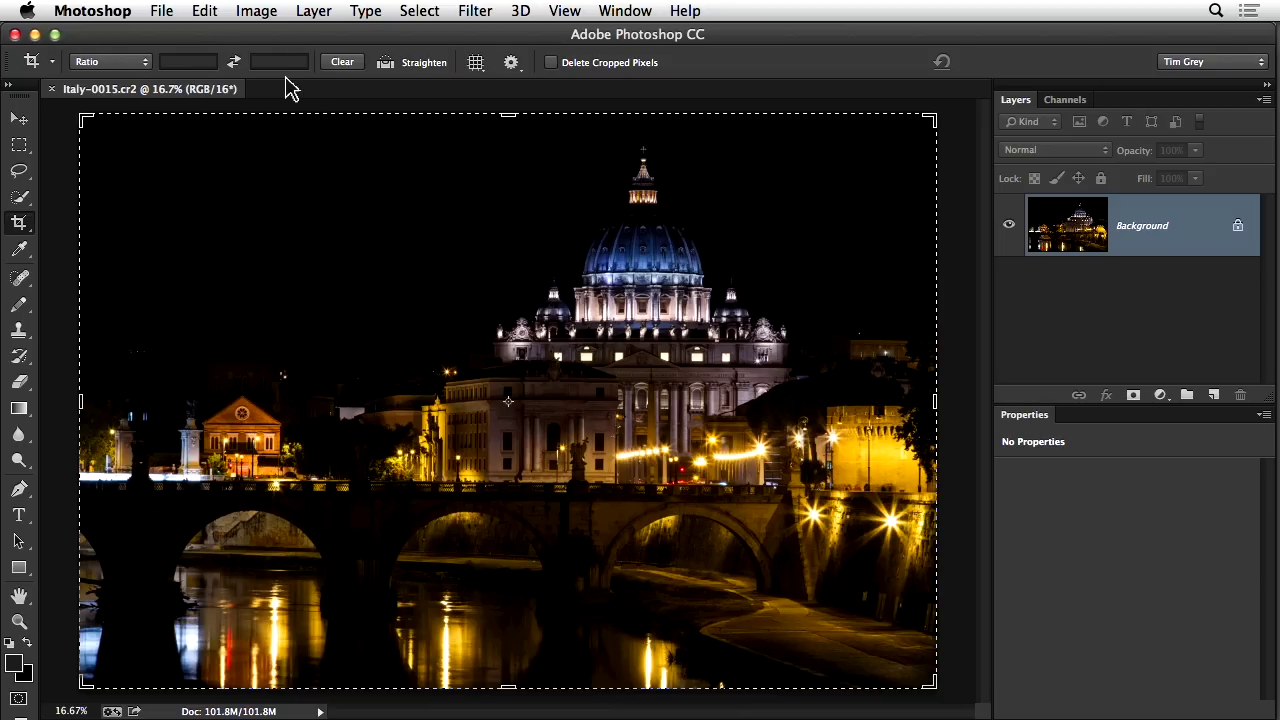
pyautogui.click(204, 66)
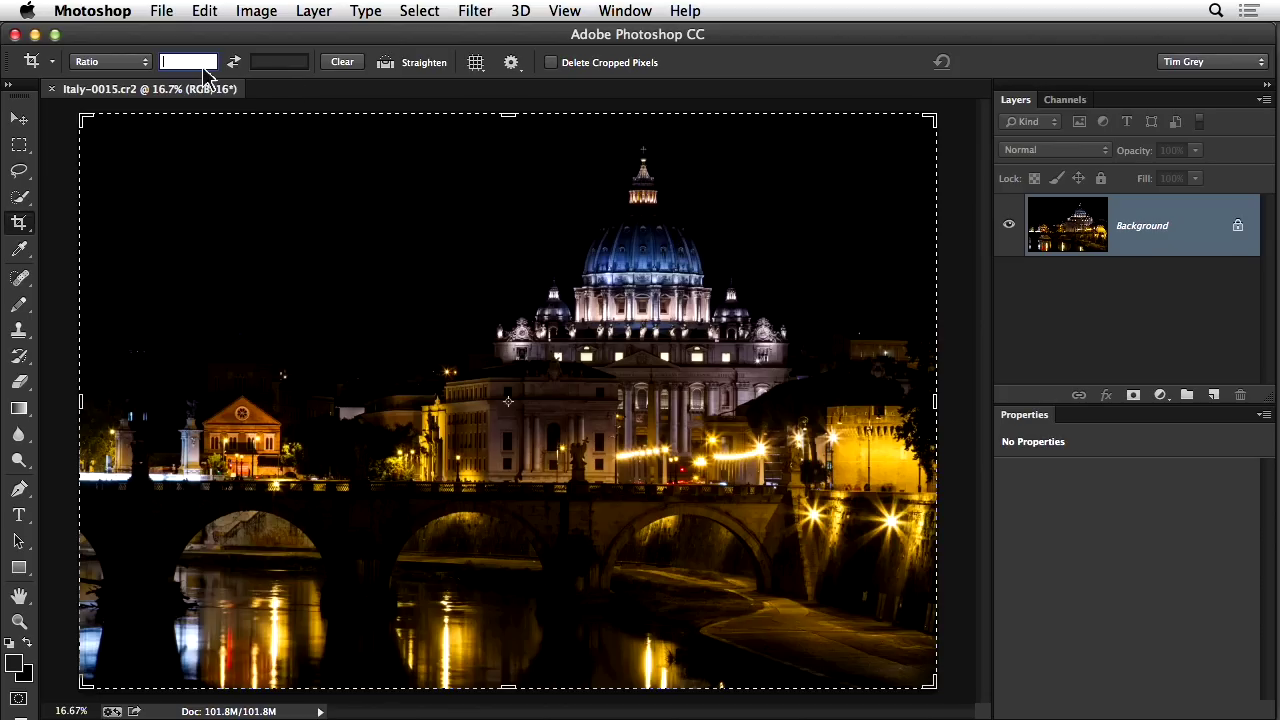
pyautogui.write('10')
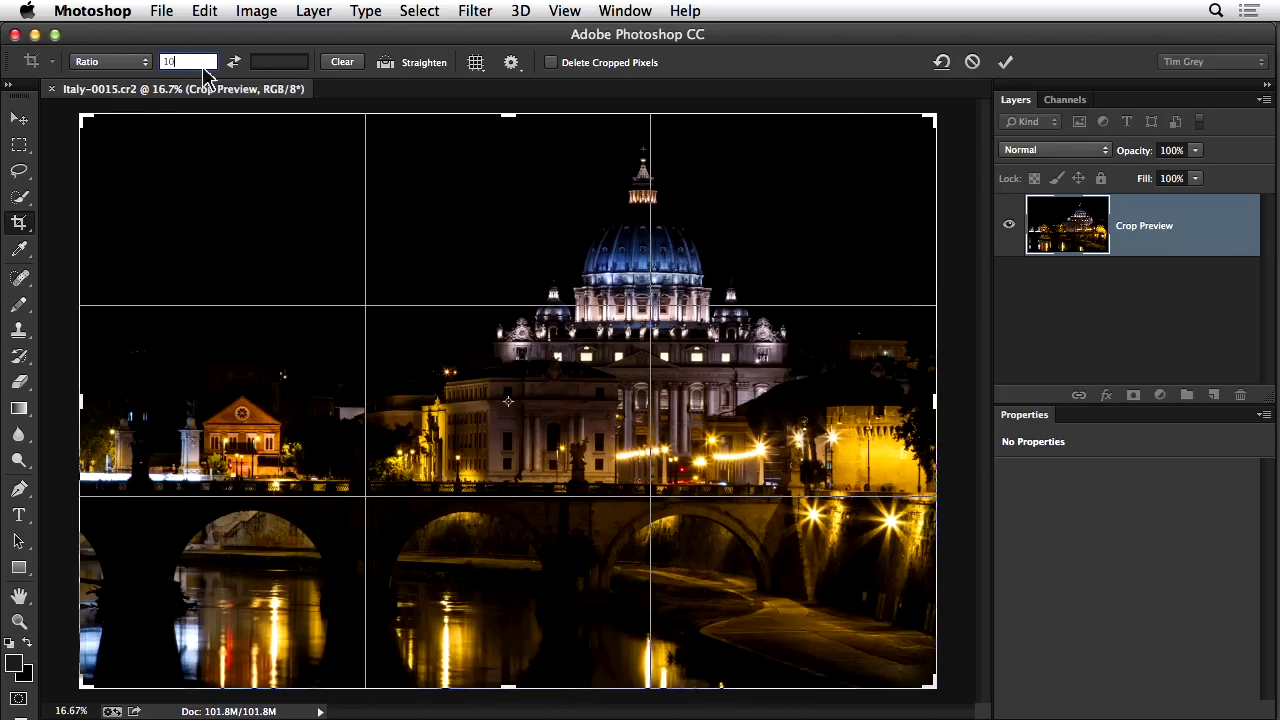
pyautogui.press('Tab')
pyautogui.write('8')
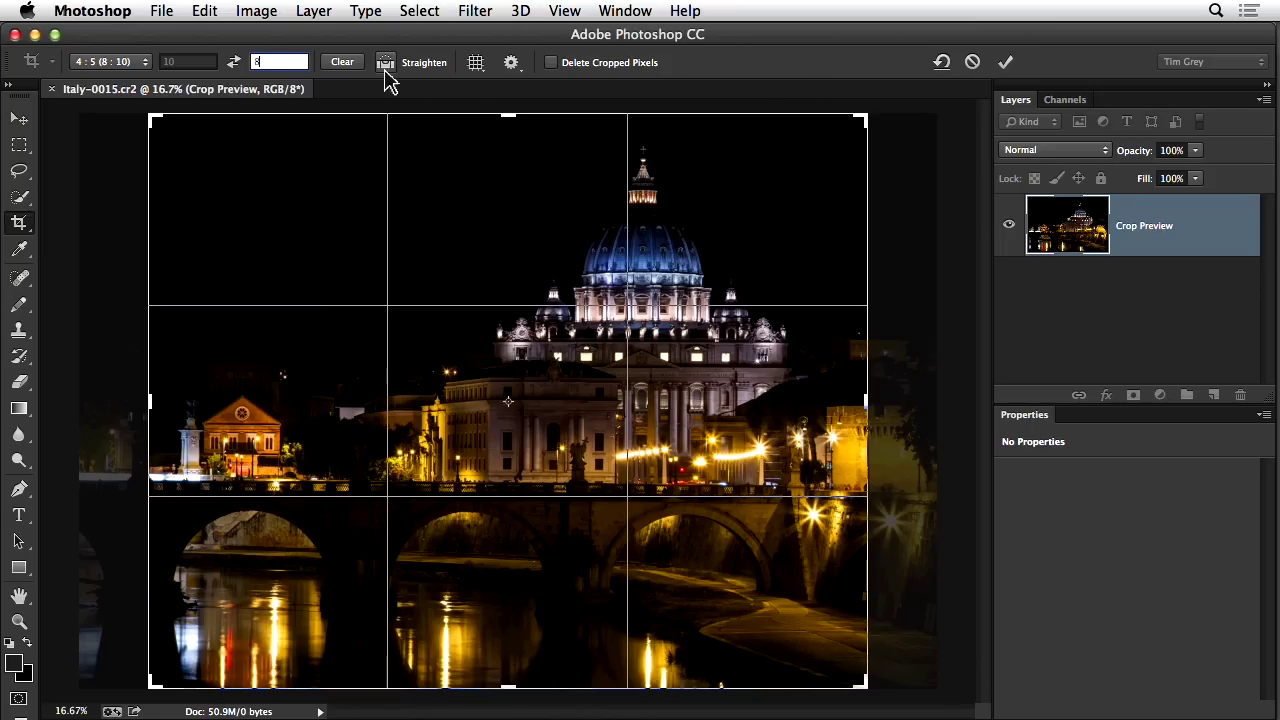
# Step: Change the crop to W x H x Resolution with 10 in width, 8 in height and 360 px/in
pyautogui.click(146, 63)
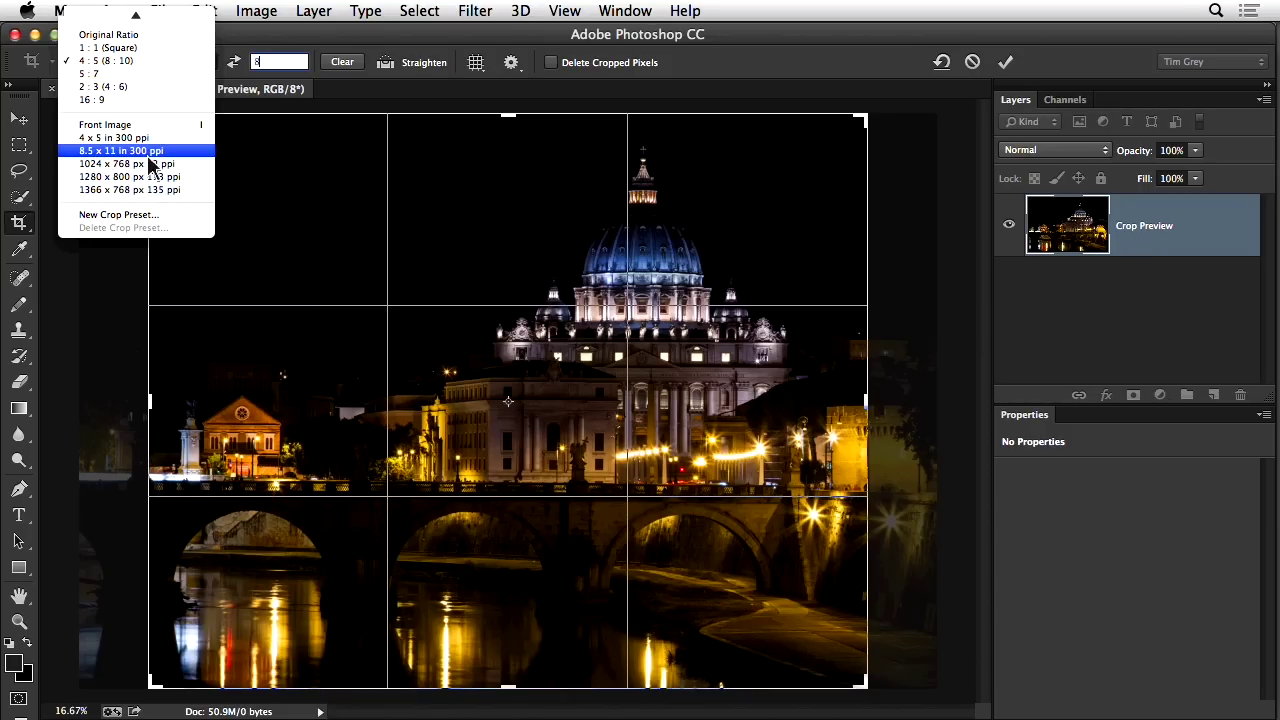
pyautogui.scroll(1, 150, 160)
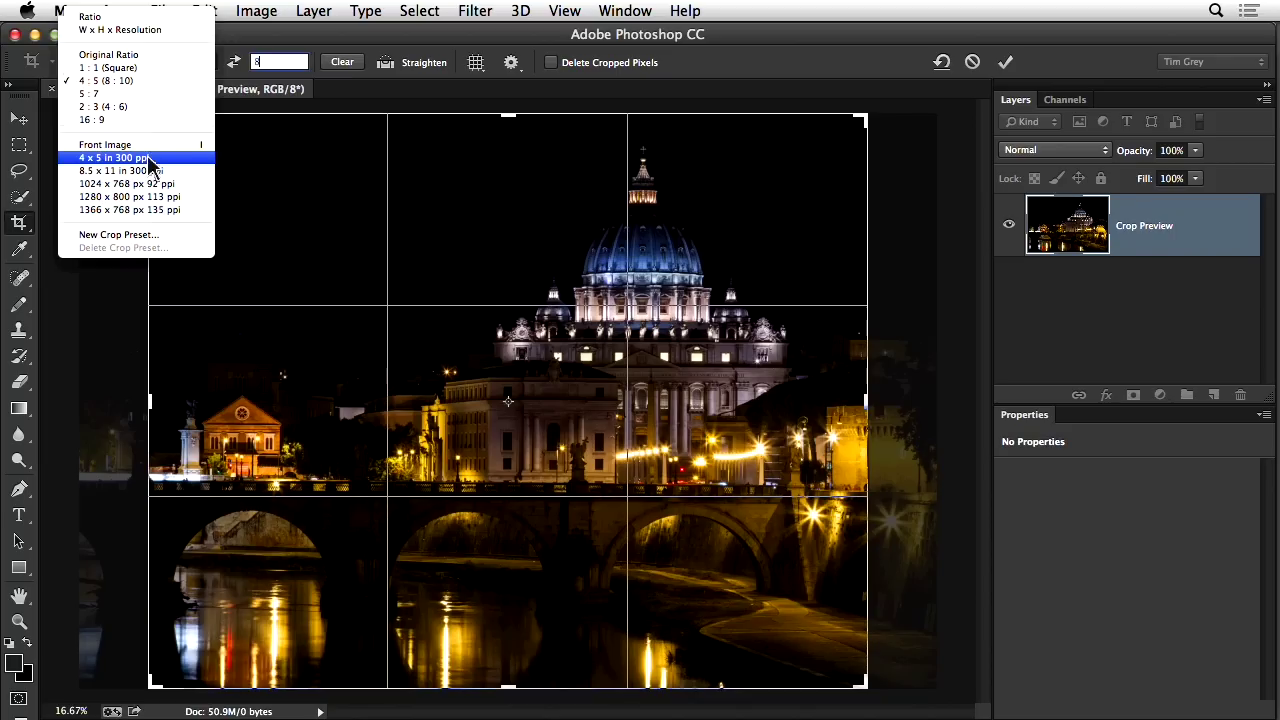
pyautogui.click(157, 36)
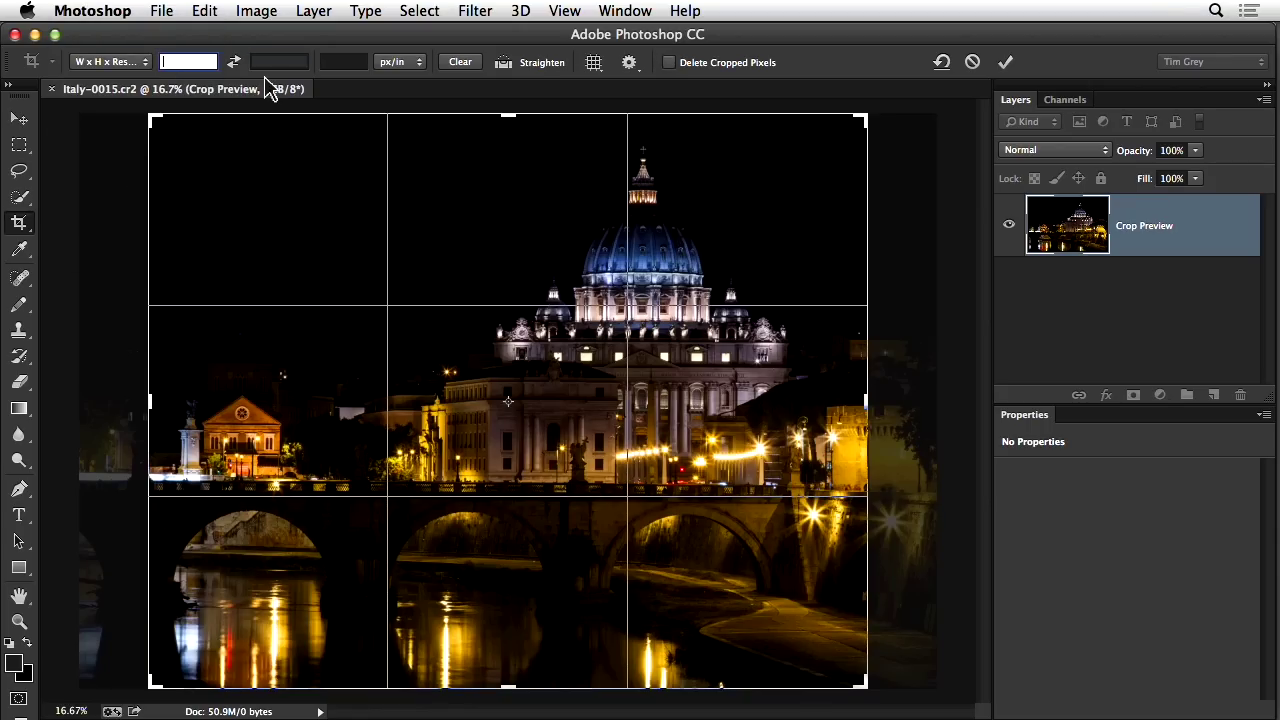
pyautogui.write('10')
pyautogui.press('Tab')
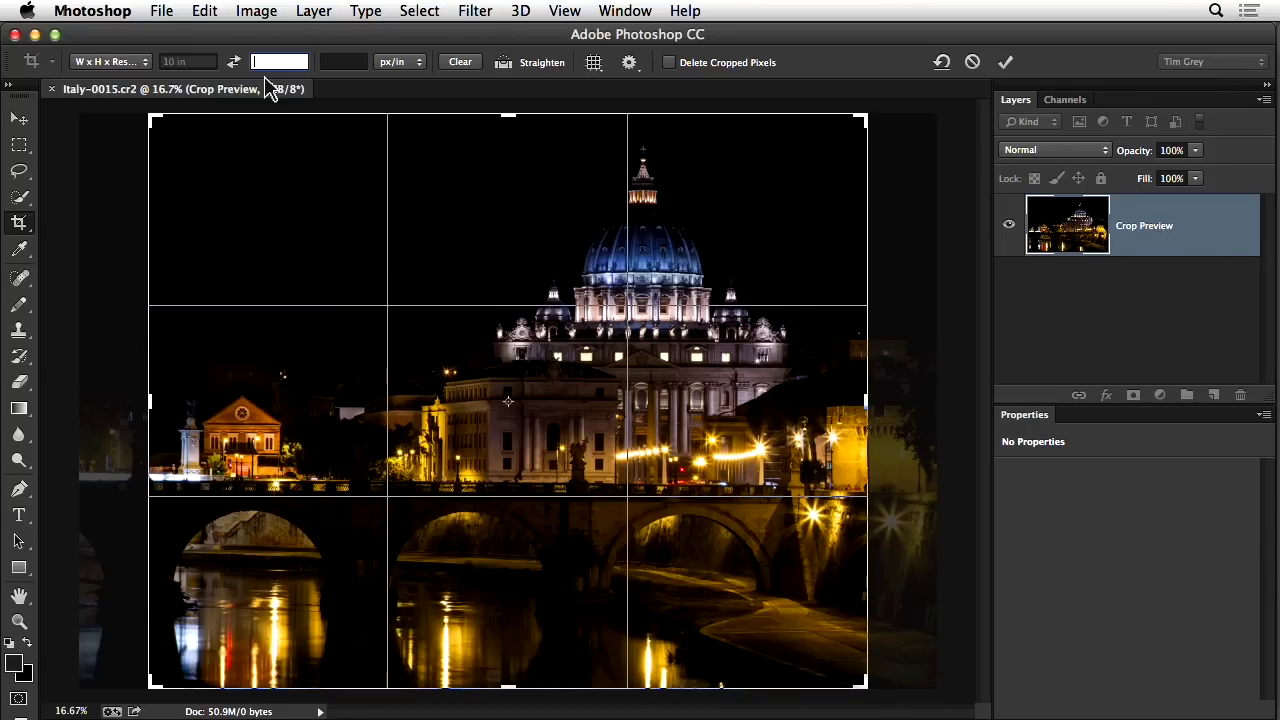
pyautogui.write('8')
pyautogui.press('Tab')
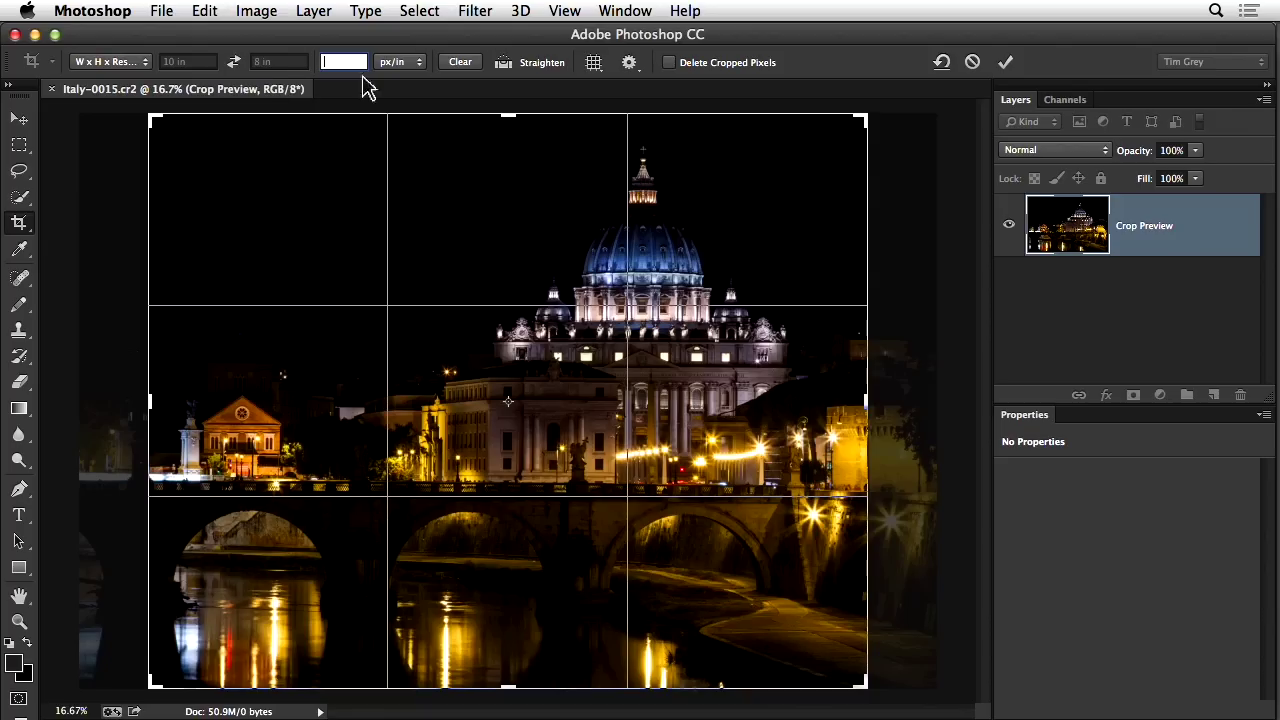
pyautogui.click(414, 66)
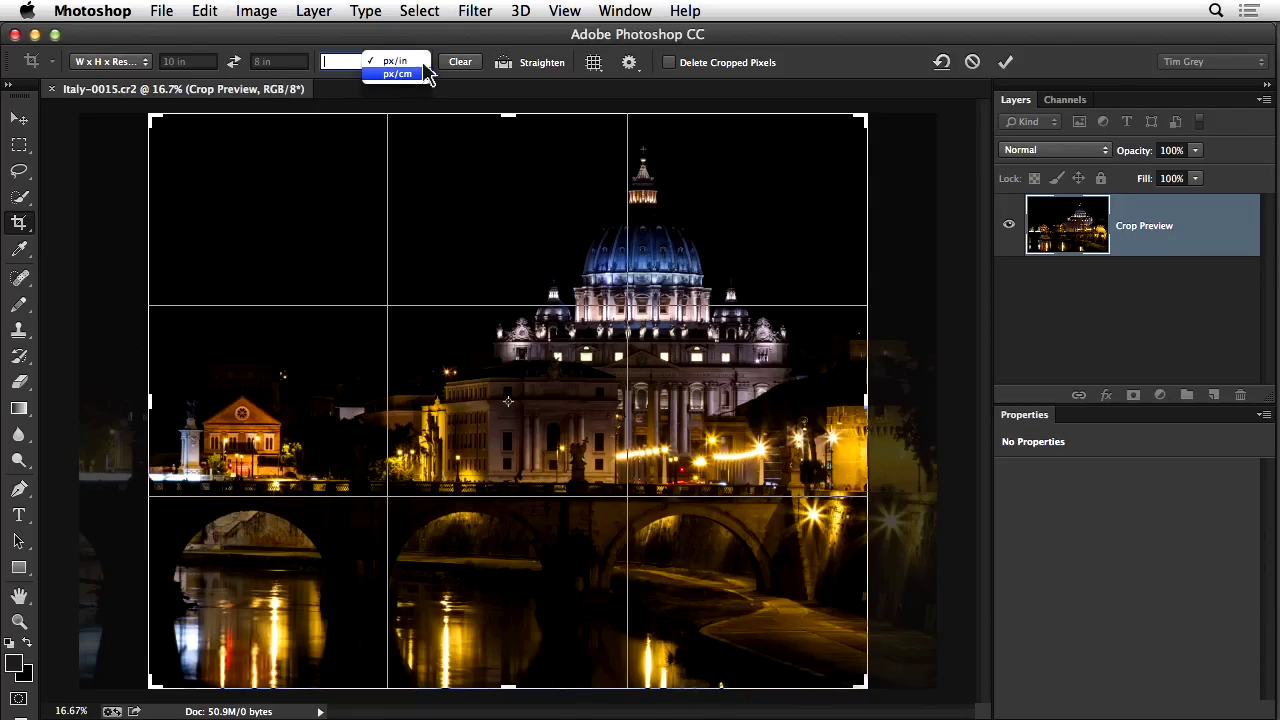
pyautogui.click(395, 62)
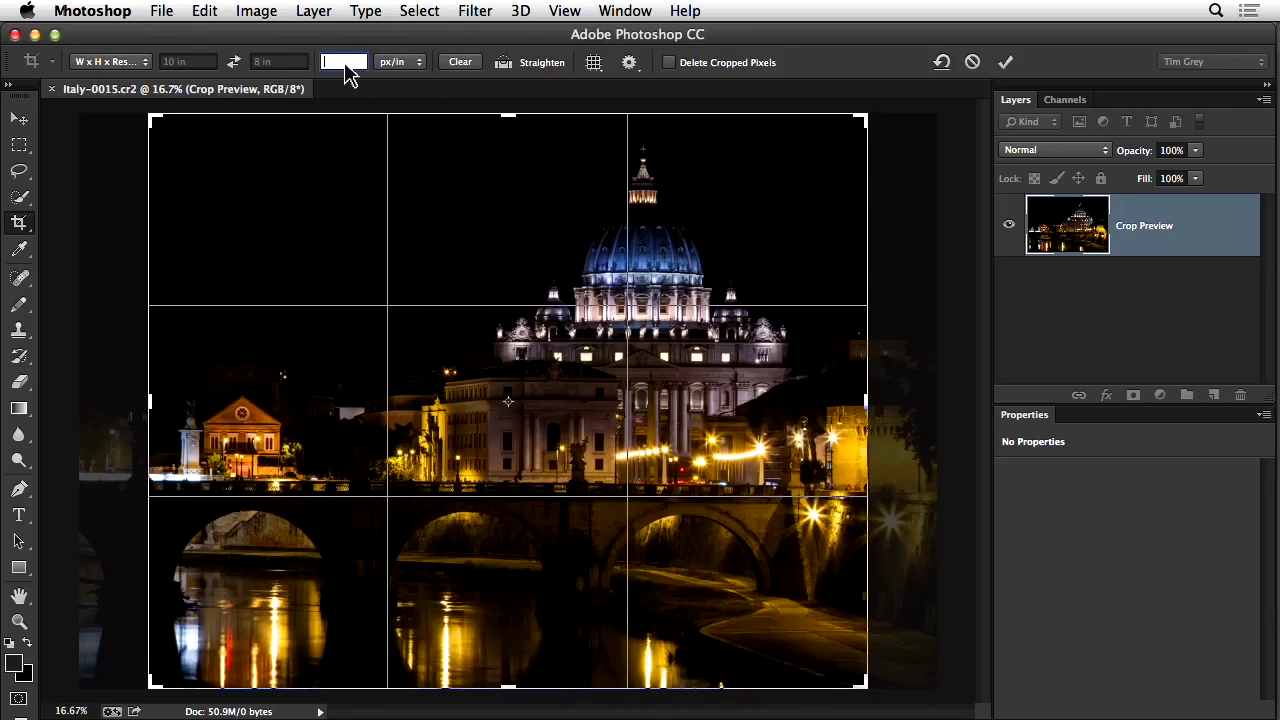
pyautogui.write('360')
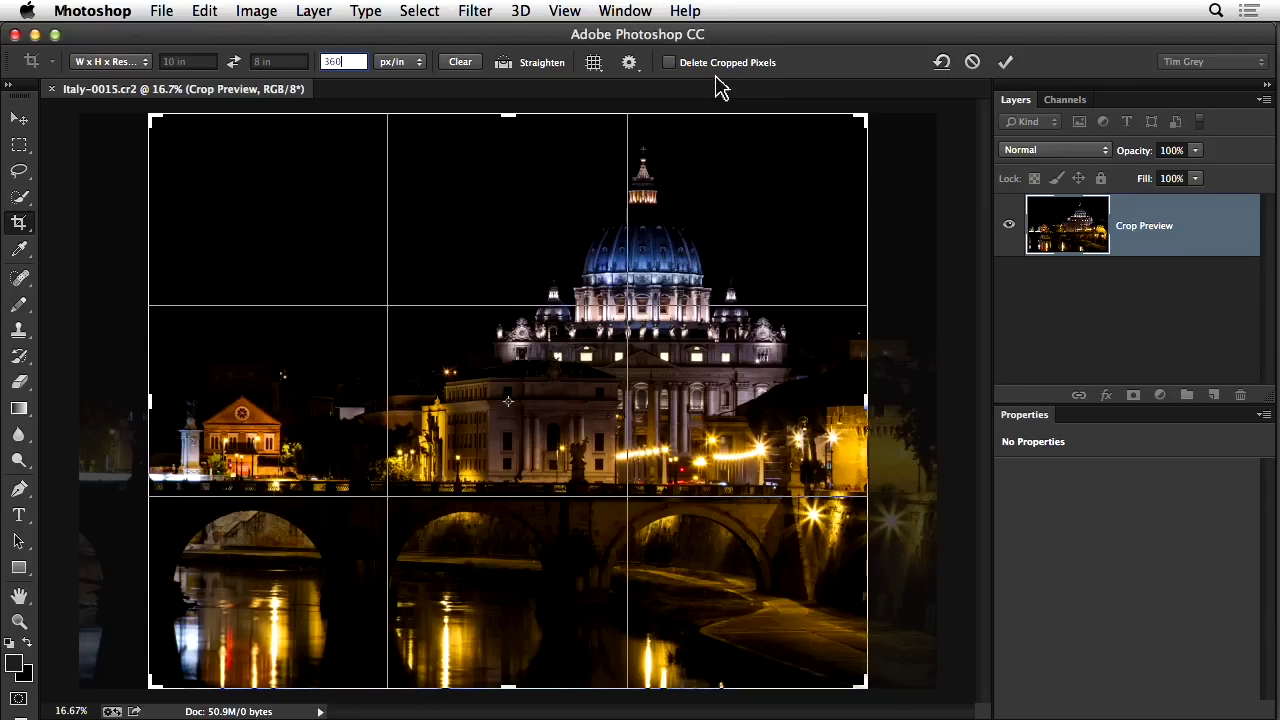
# Step: Leave the pending crop without applying it, and reset the Crop tool's crop box and size values
pyautogui.click(22, 124)
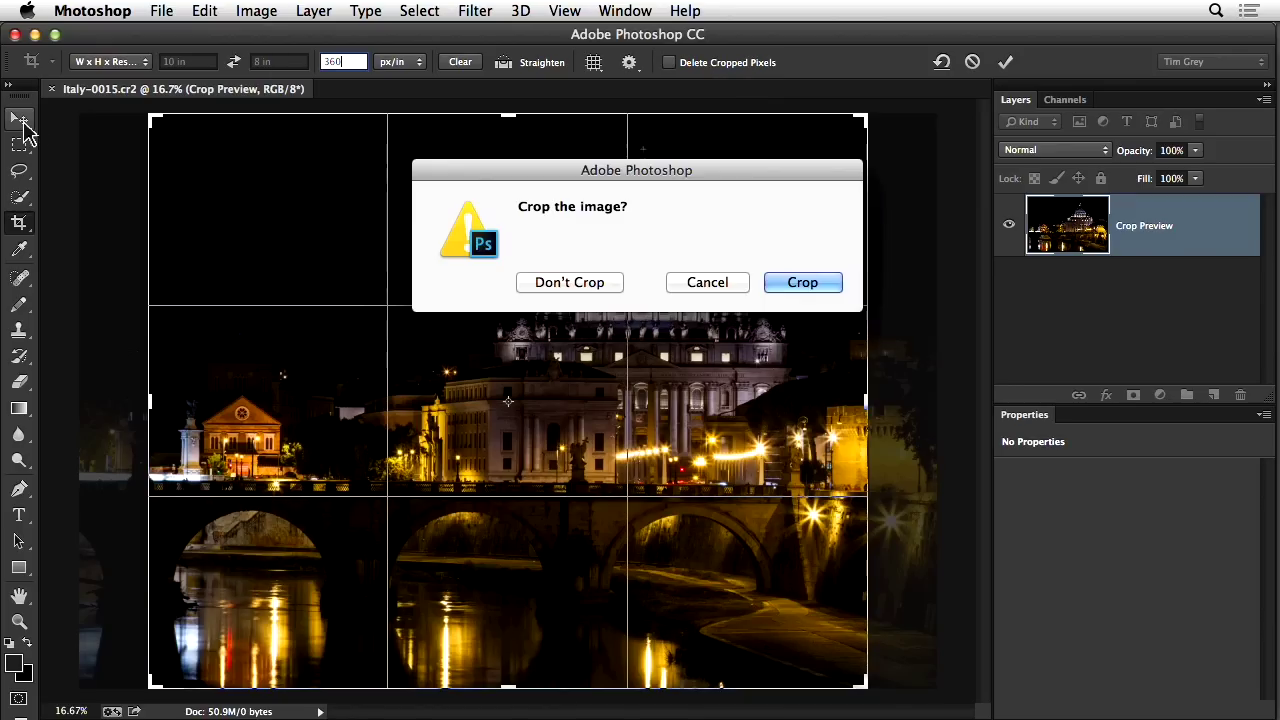
pyautogui.click(594, 287)
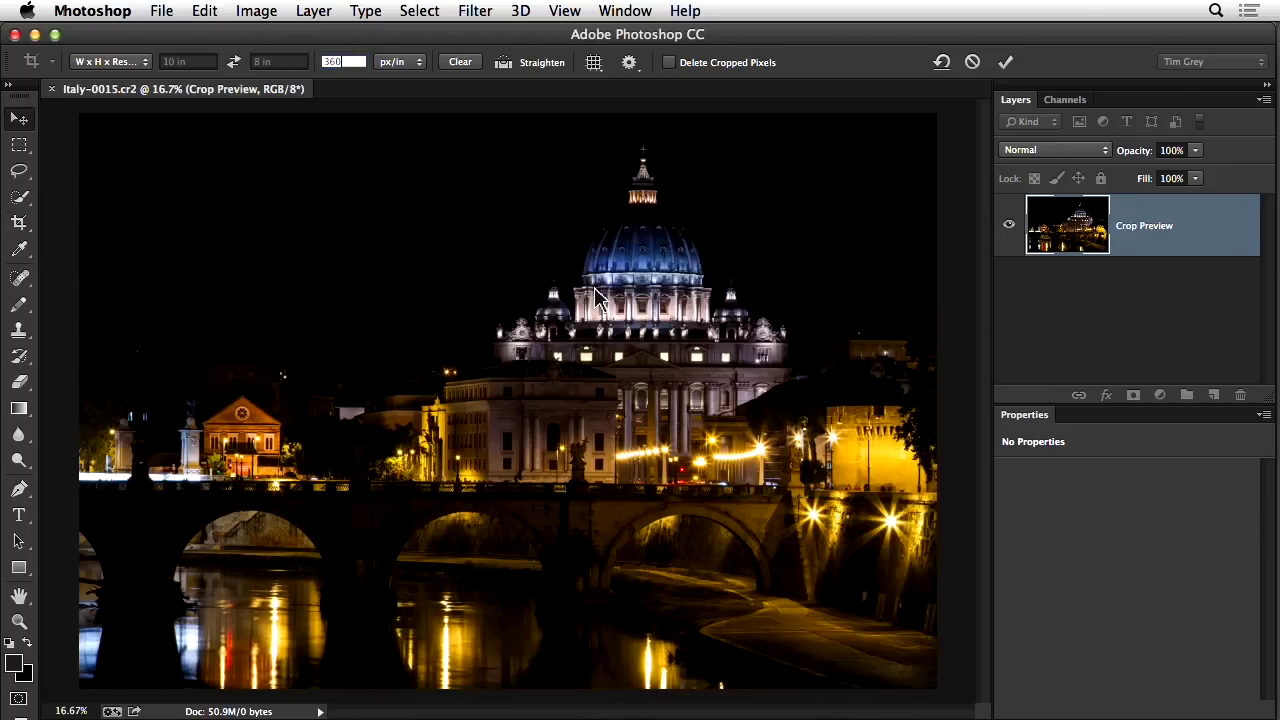
pyautogui.click(22, 224)
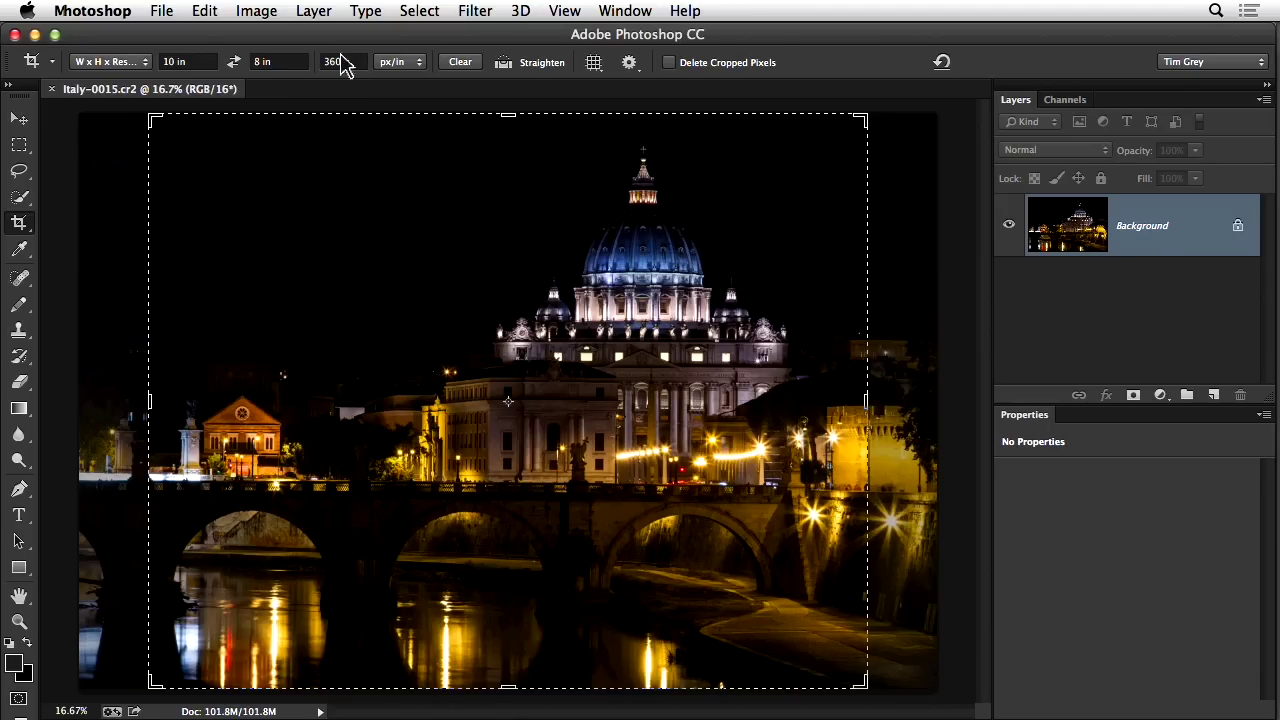
pyautogui.click(942, 63)
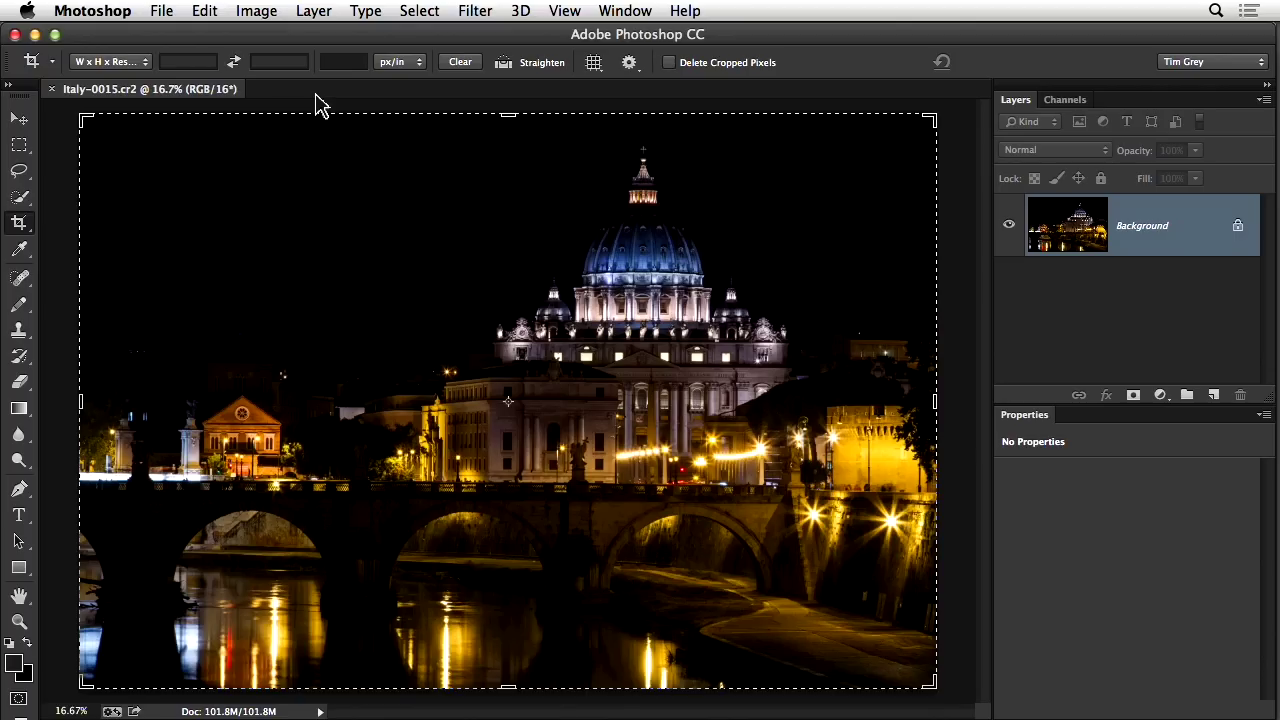
# Step: Open _MG_0951.jpg from Adobe Bridge in Photoshop and activate the Quick Selection tool with nothing selected
pyautogui.press('super+Tab')
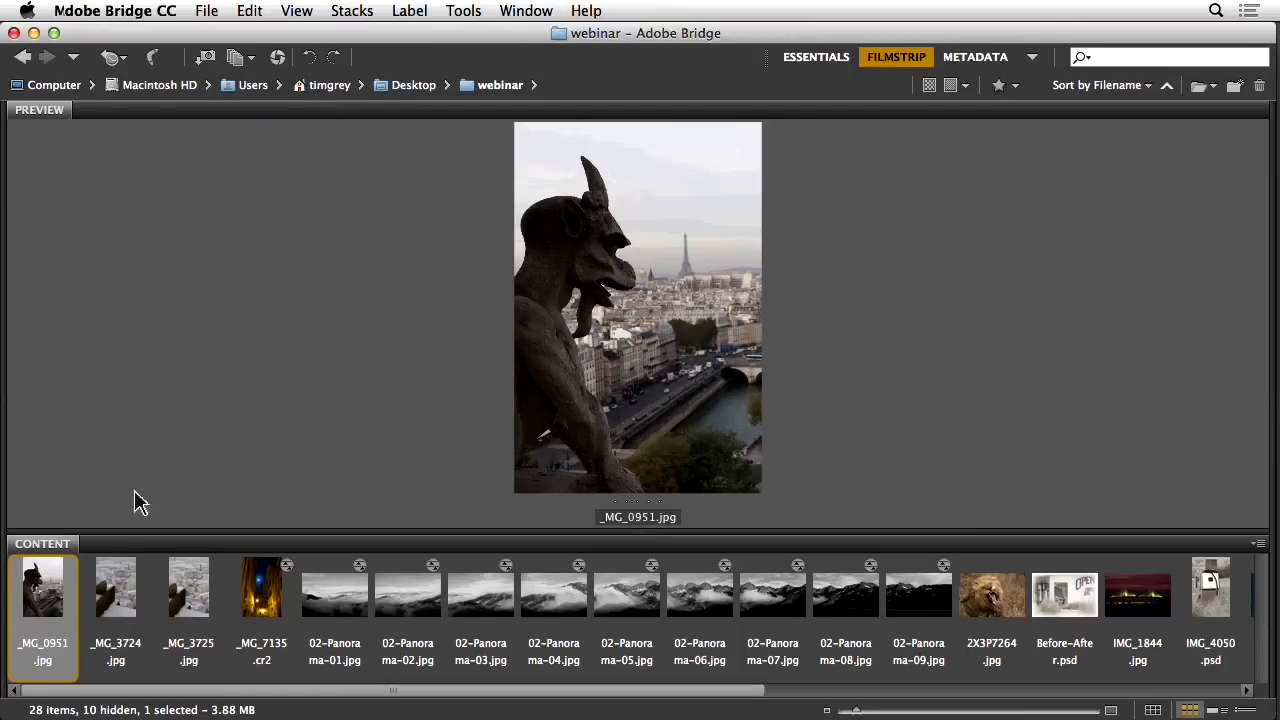
pyautogui.press('super+Tab')
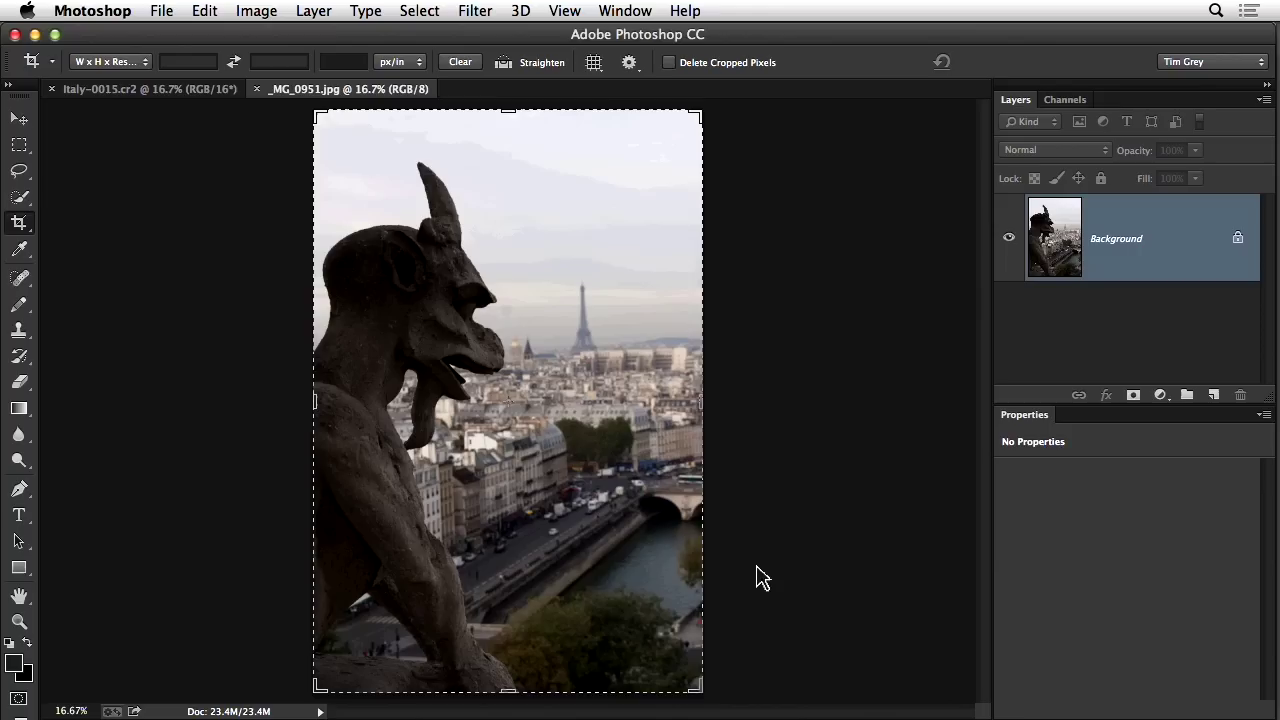
pyautogui.click(20, 200)
pyautogui.press('super+d')
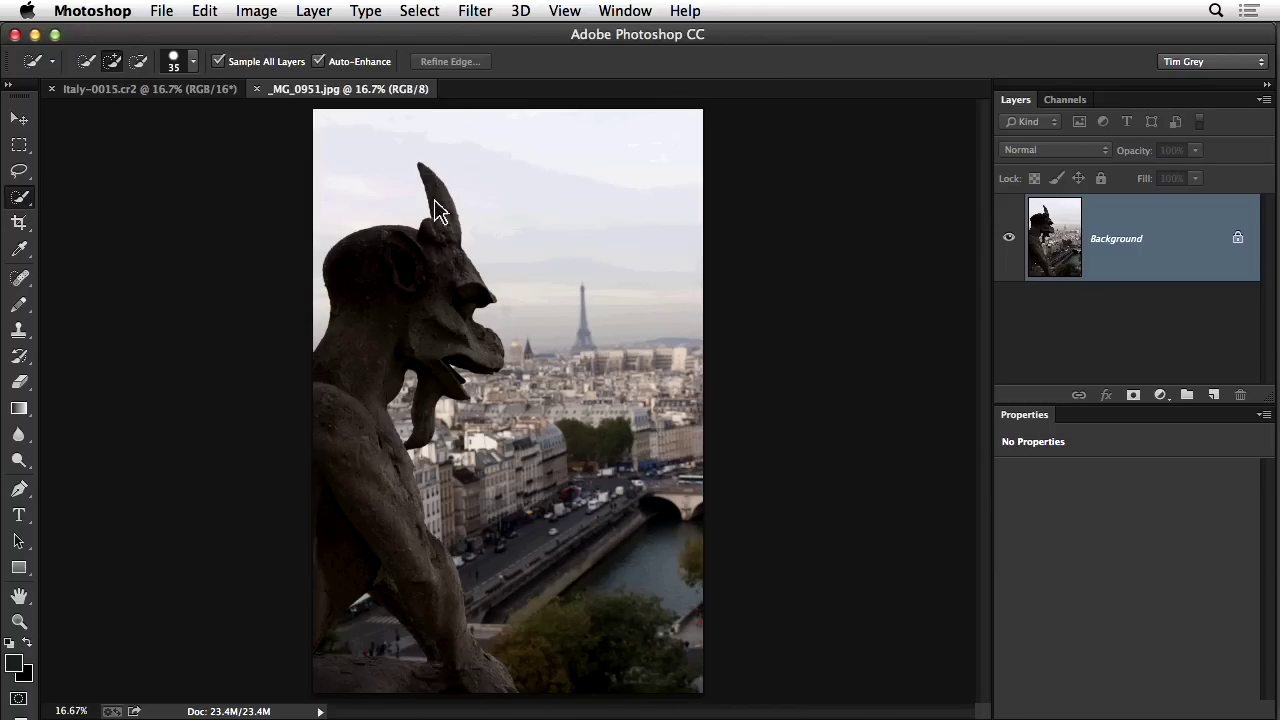
# Step: Select the gargoyle with the Quick Selection tool and subtract the gaps behind its beard and under its arm
pyautogui.moveTo(443, 200)
pyautogui.mouseDown()
pyautogui.moveTo(441, 243)
pyautogui.moveTo(368, 318)
pyautogui.moveTo(344, 412)
pyautogui.moveTo(349, 453)
pyautogui.moveTo(453, 663)
pyautogui.mouseUp()
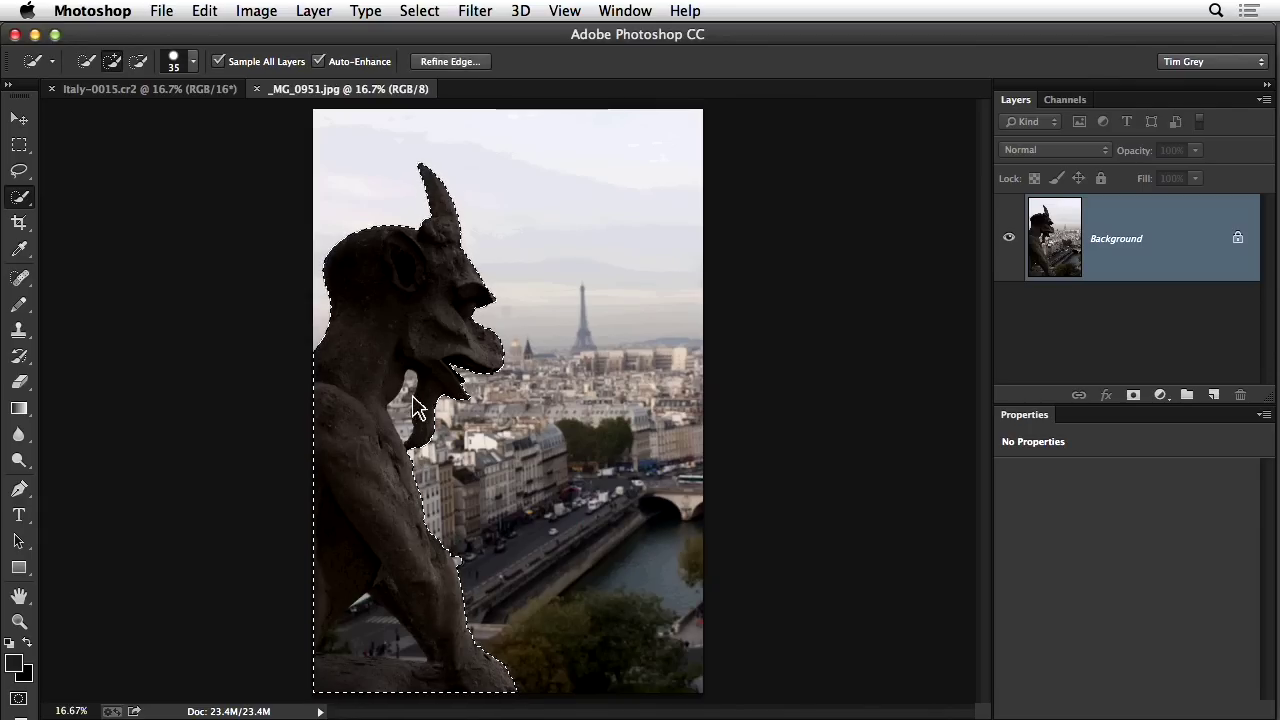
pyautogui.press('alt')
pyautogui.moveTo(415, 392); pyautogui.dragTo(410, 420)
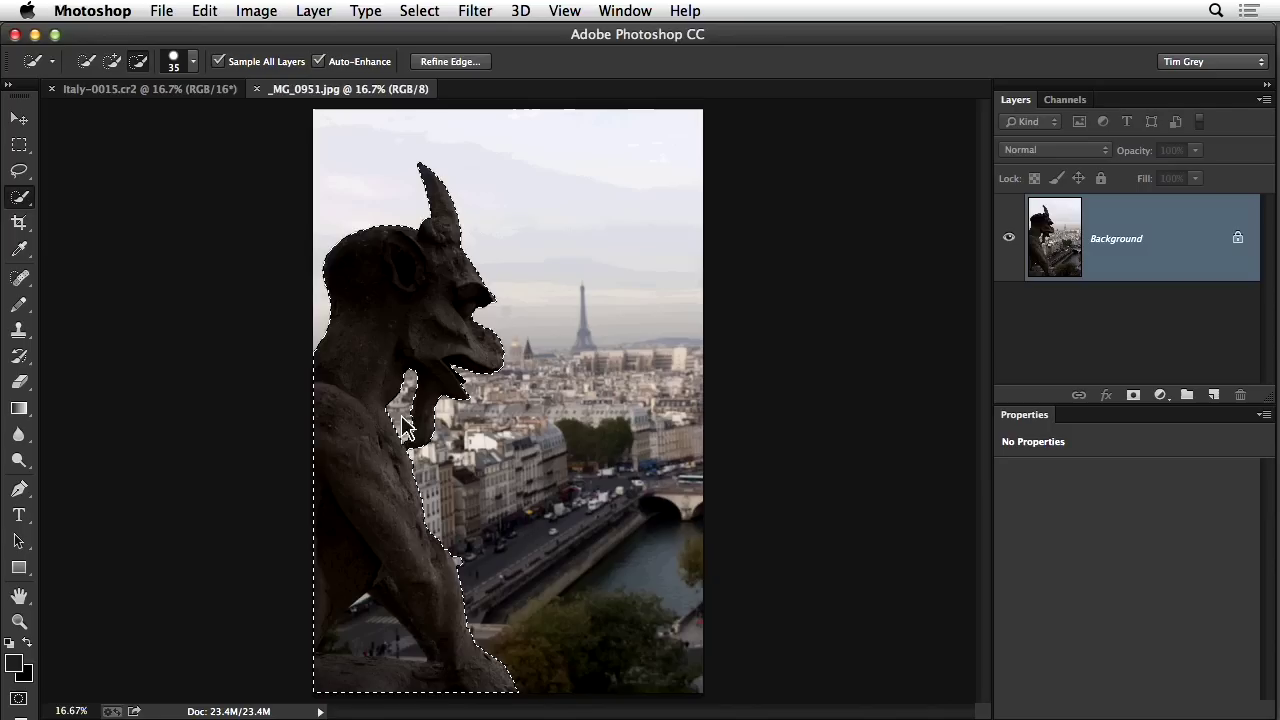
pyautogui.moveTo(363, 625)
pyautogui.mouseDown()
pyautogui.moveTo(366, 612)
pyautogui.moveTo(333, 652)
pyautogui.moveTo(414, 657)
pyautogui.moveTo(318, 640)
pyautogui.mouseUp()
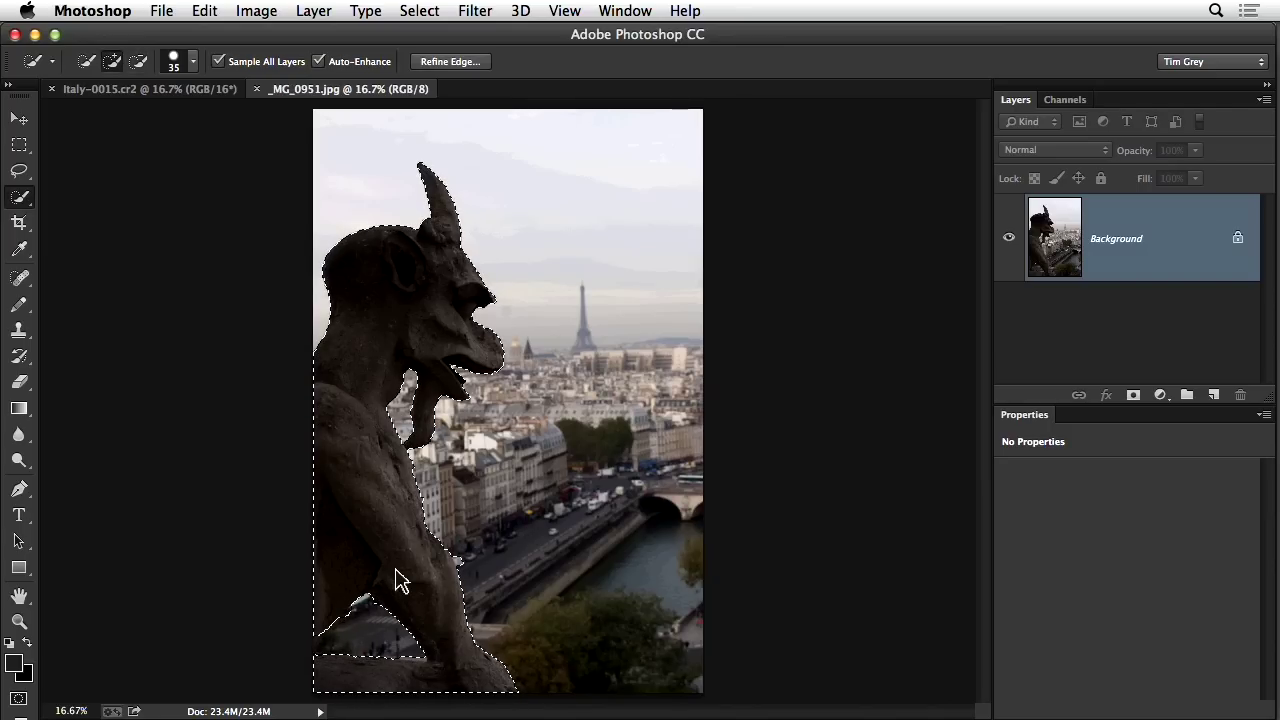
# Step: Invert the selection to the cityscape and sky, and preview a 91.3-pixel Gaussian Blur on it without applying it
pyautogui.click(418, 12)
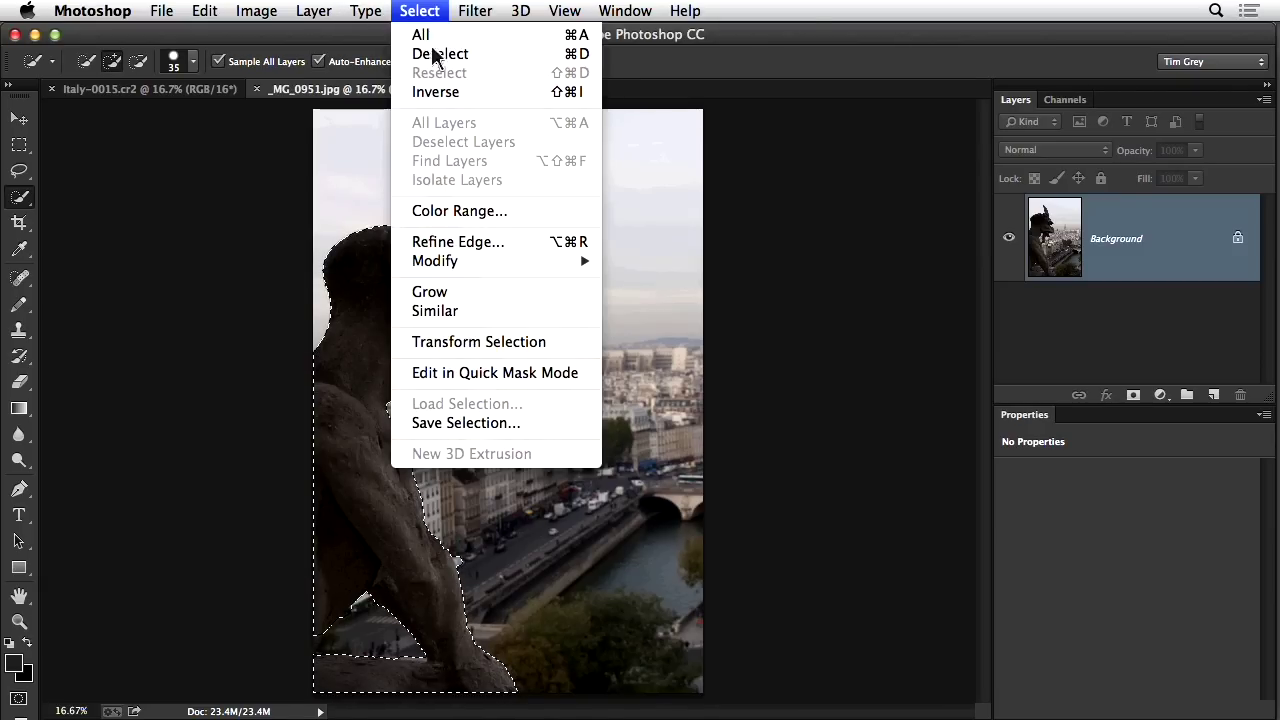
pyautogui.click(496, 93)
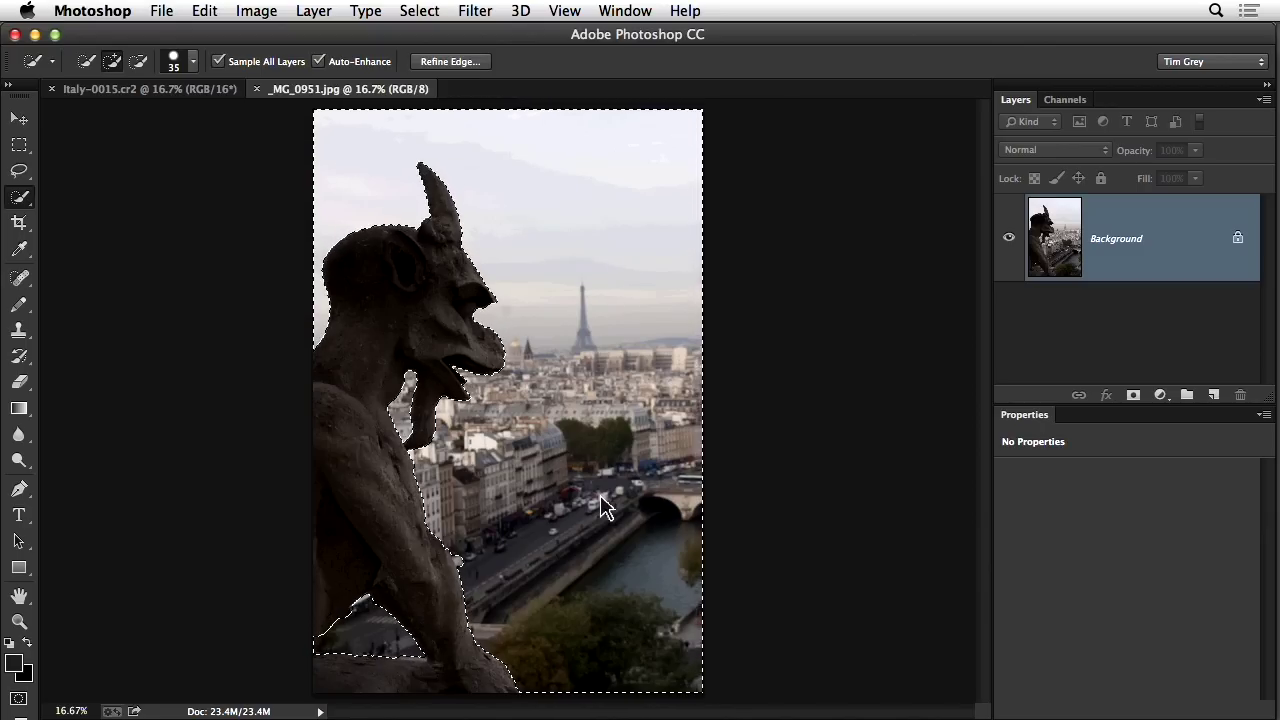
pyautogui.click(485, 12)
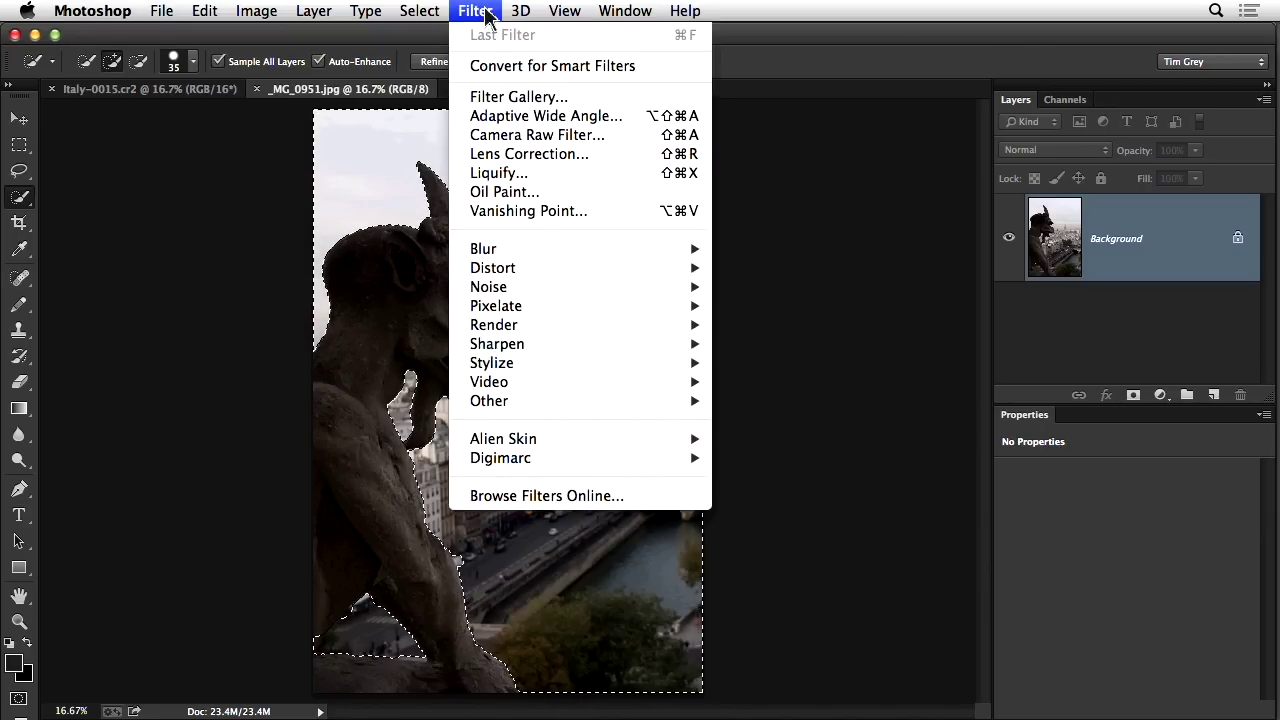
pyautogui.moveTo(566, 250)
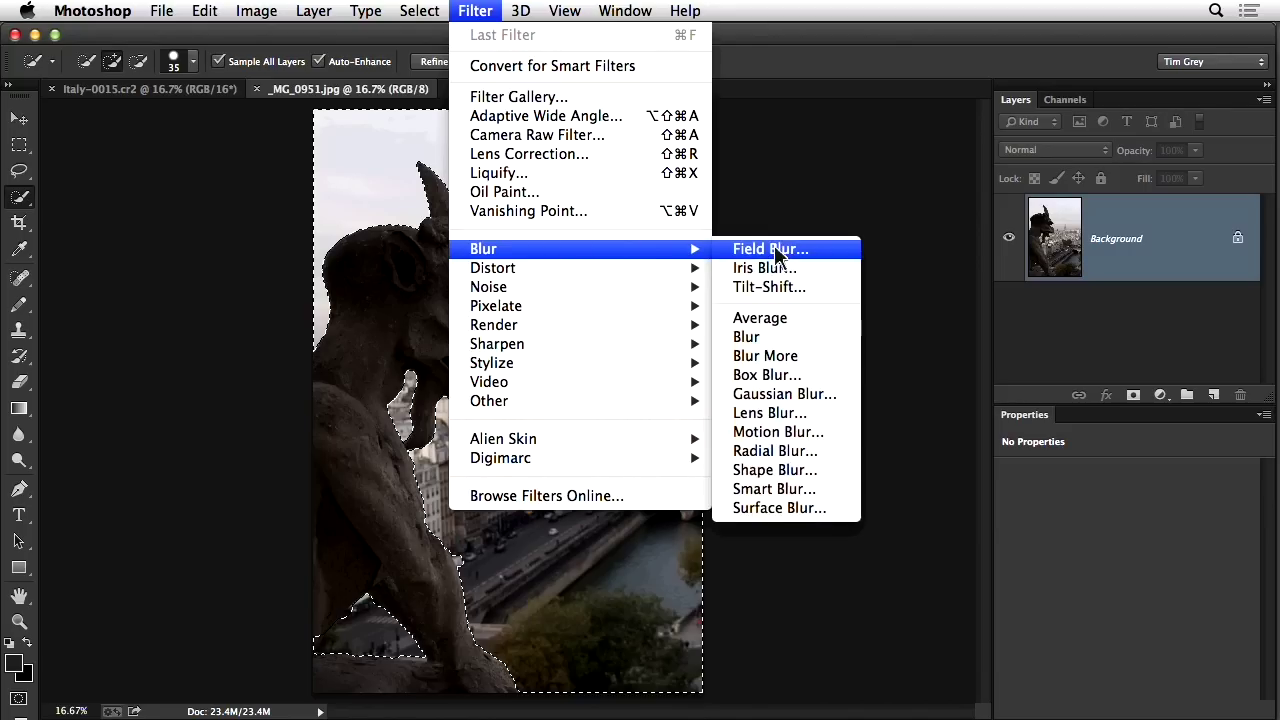
pyautogui.click(818, 400)
pyautogui.moveTo(909, 519); pyautogui.dragTo(970, 528)
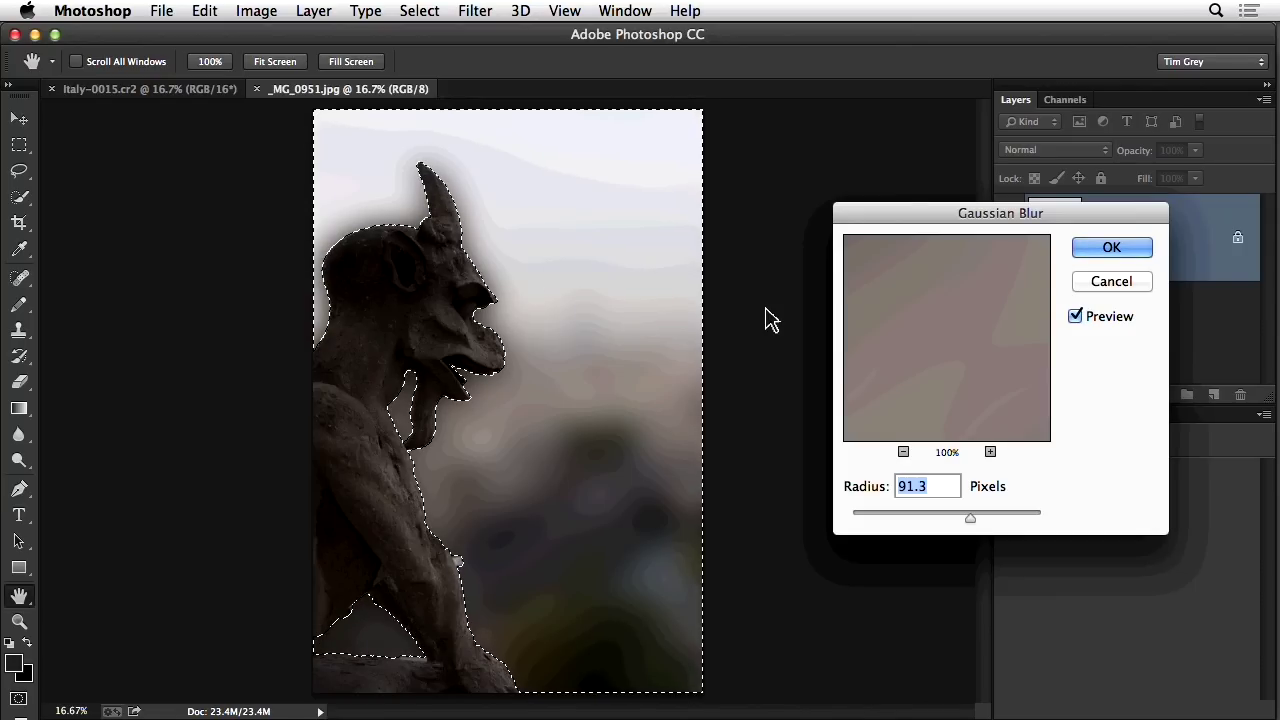
pyautogui.click(1111, 281)
# Step: Duplicate the Background layer and apply a 1-pixel Gaussian Blur to the selected area around the gargoyle
pyautogui.moveTo(1066, 252); pyautogui.dragTo(1220, 398)
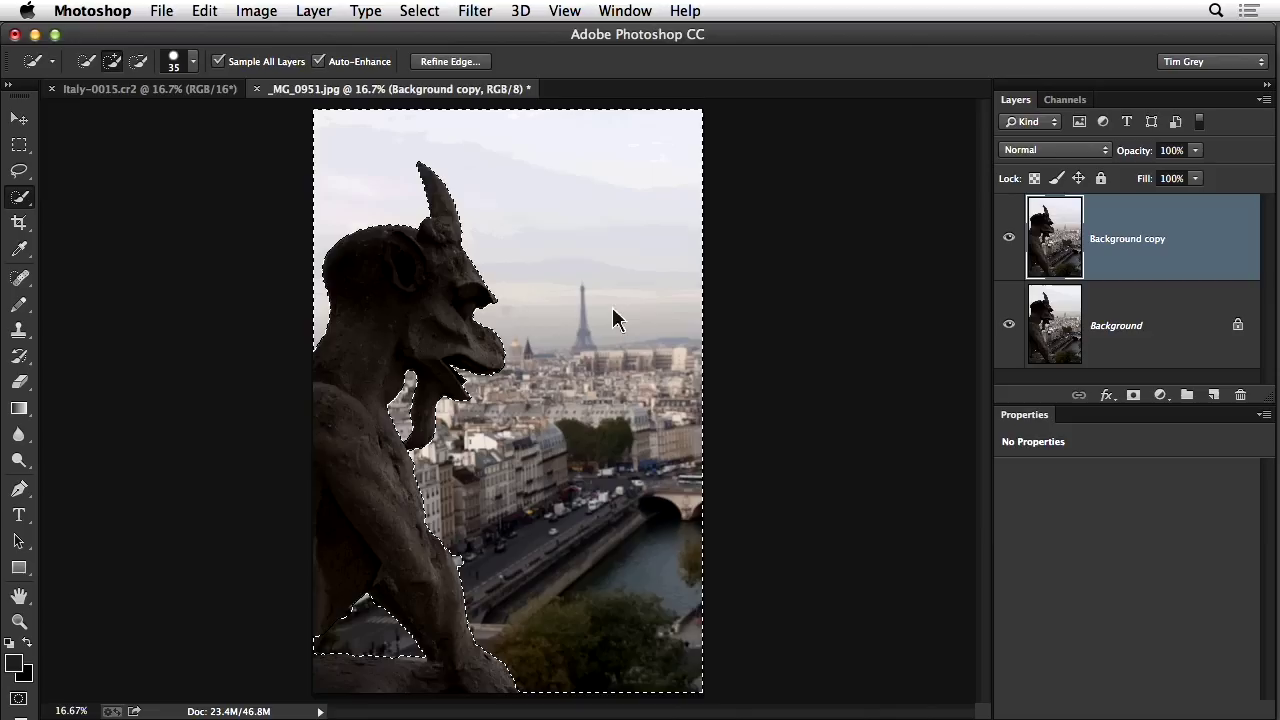
pyautogui.click(485, 18)
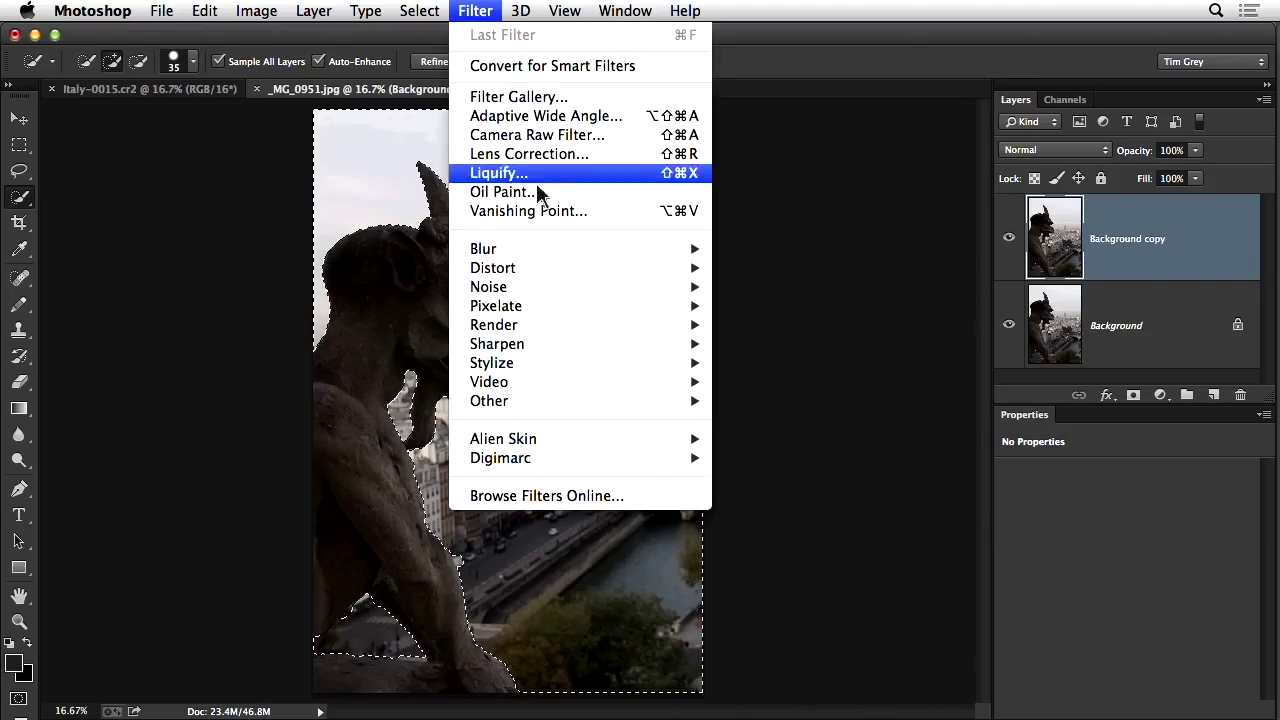
pyautogui.moveTo(562, 252)
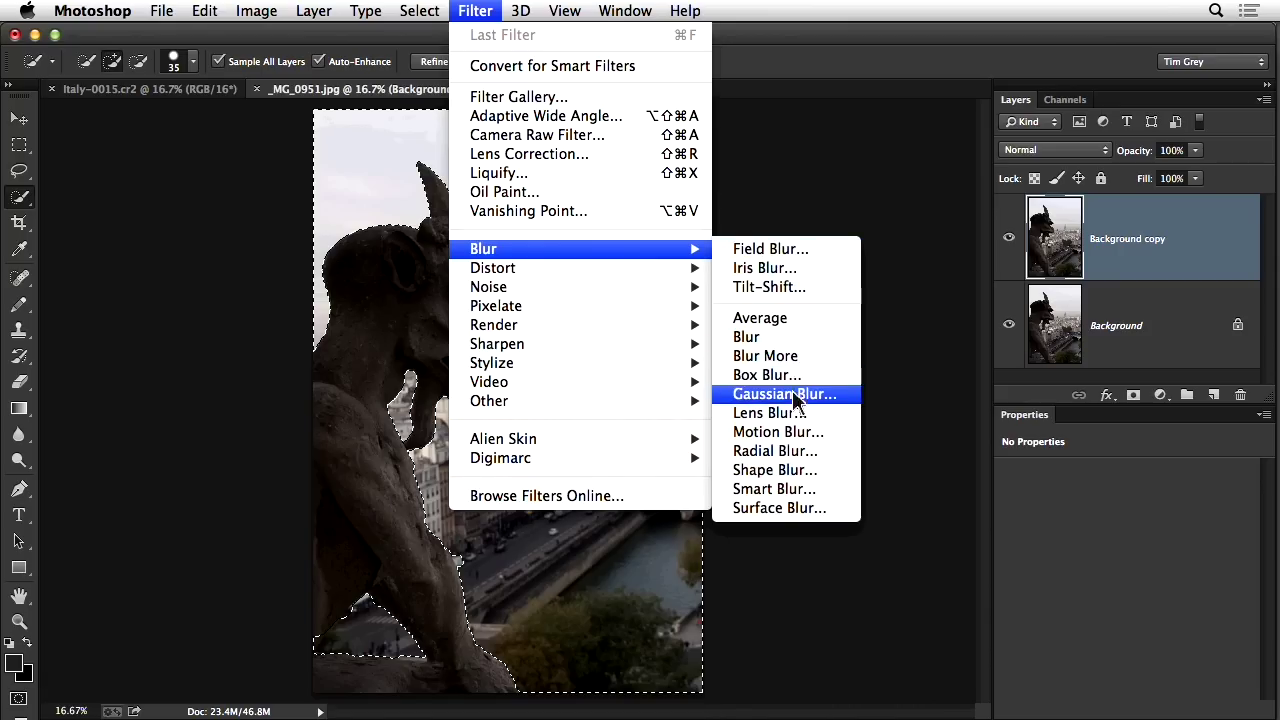
pyautogui.click(790, 396)
pyautogui.write('1')
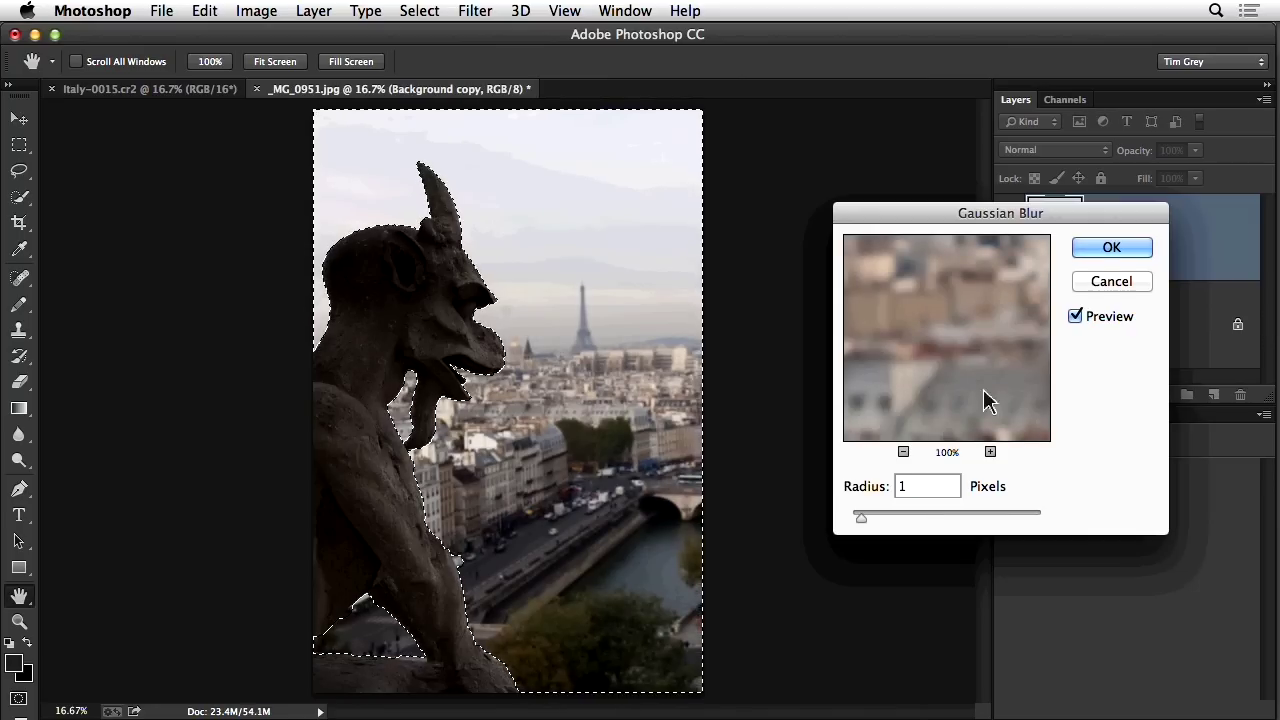
pyautogui.click(1105, 250)
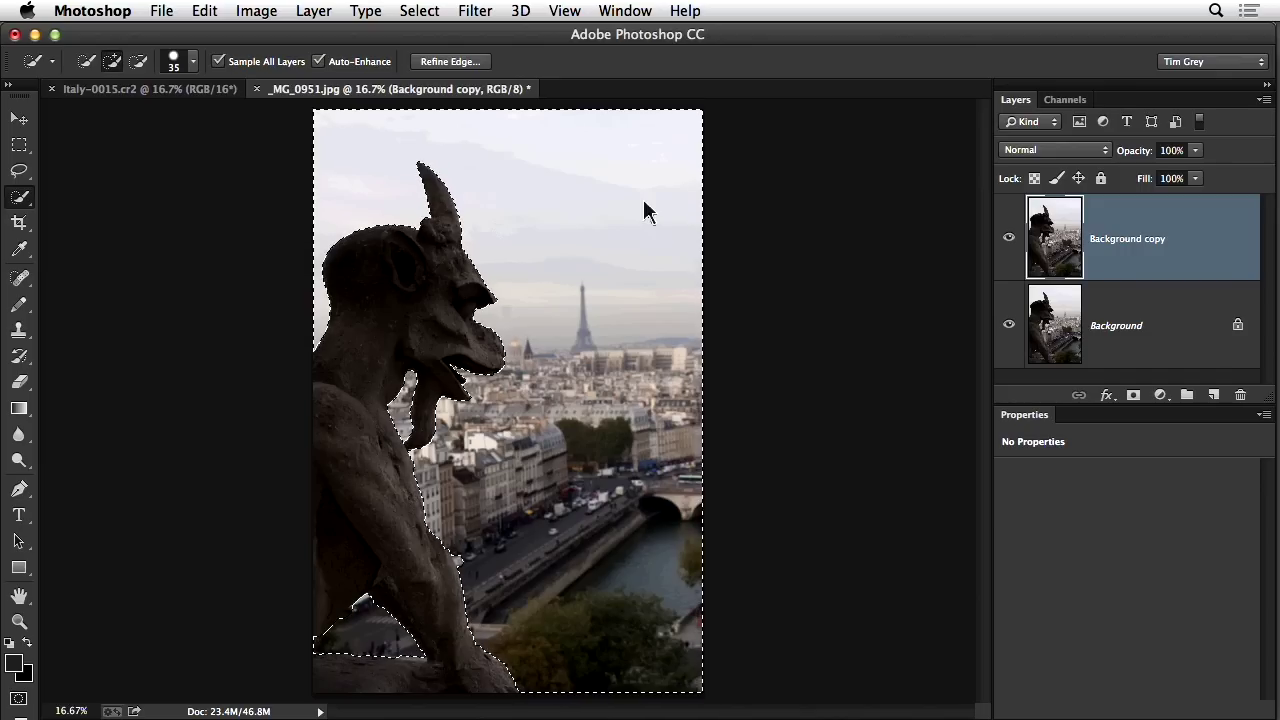
# Step: Contract the selection by 1 pixel and repeat the last Gaussian Blur on the Background copy layer
pyautogui.click(422, 12)
pyautogui.moveTo(462, 262)
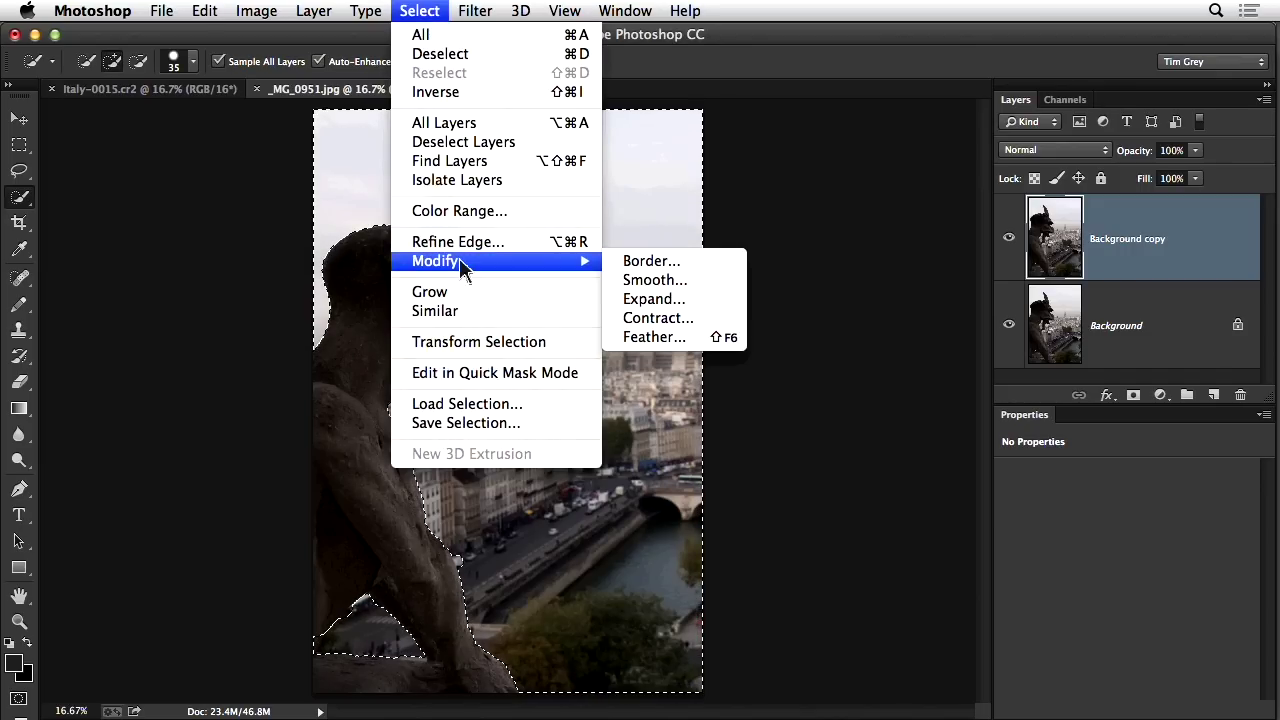
pyautogui.click(720, 330)
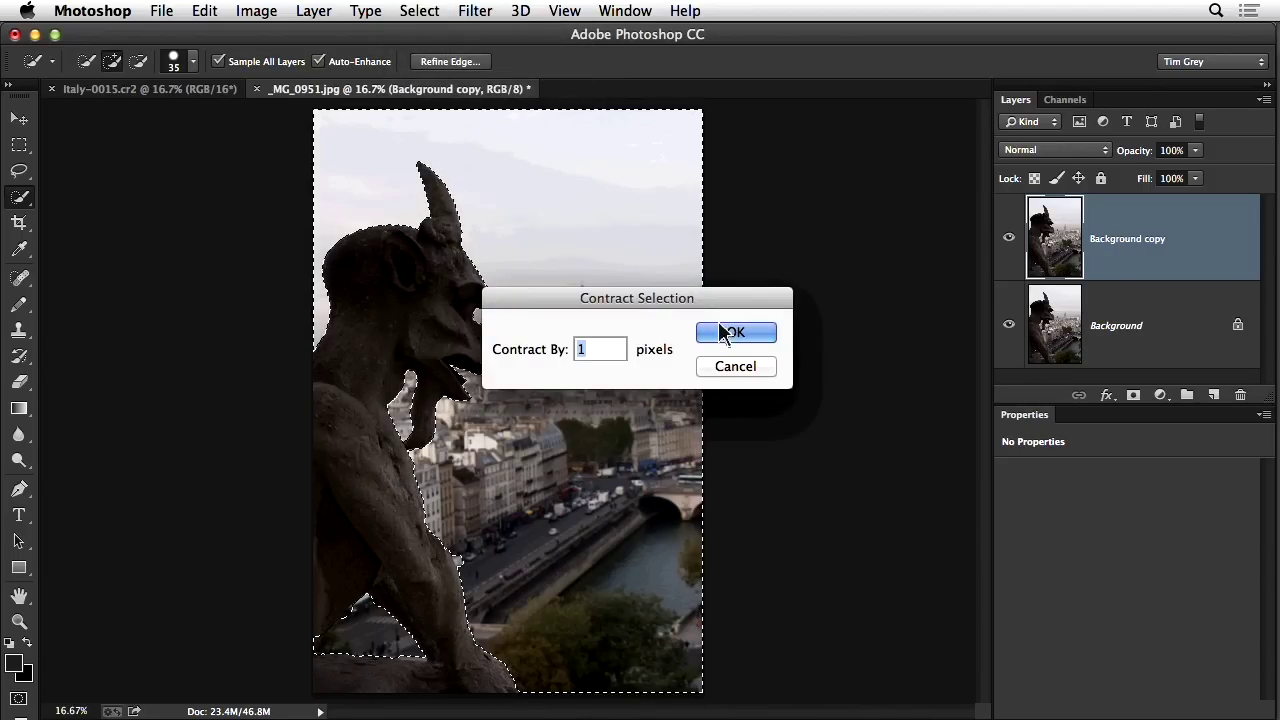
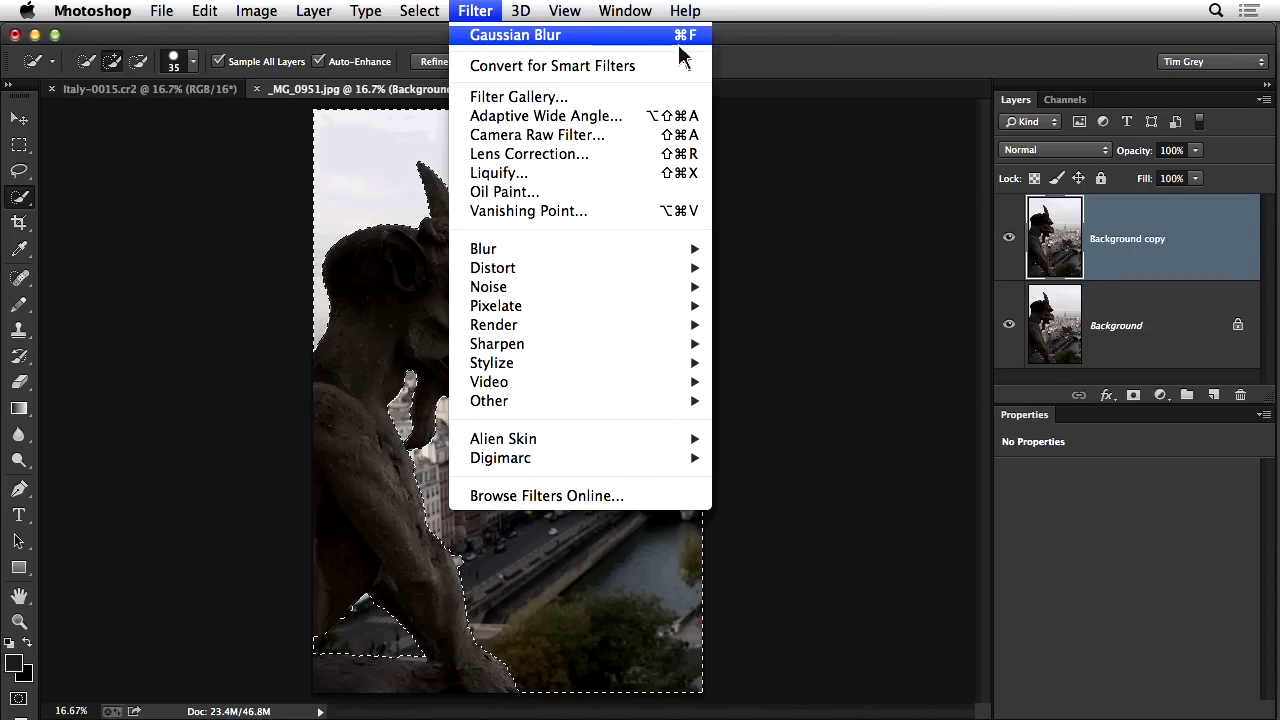
pyautogui.click(608, 38)
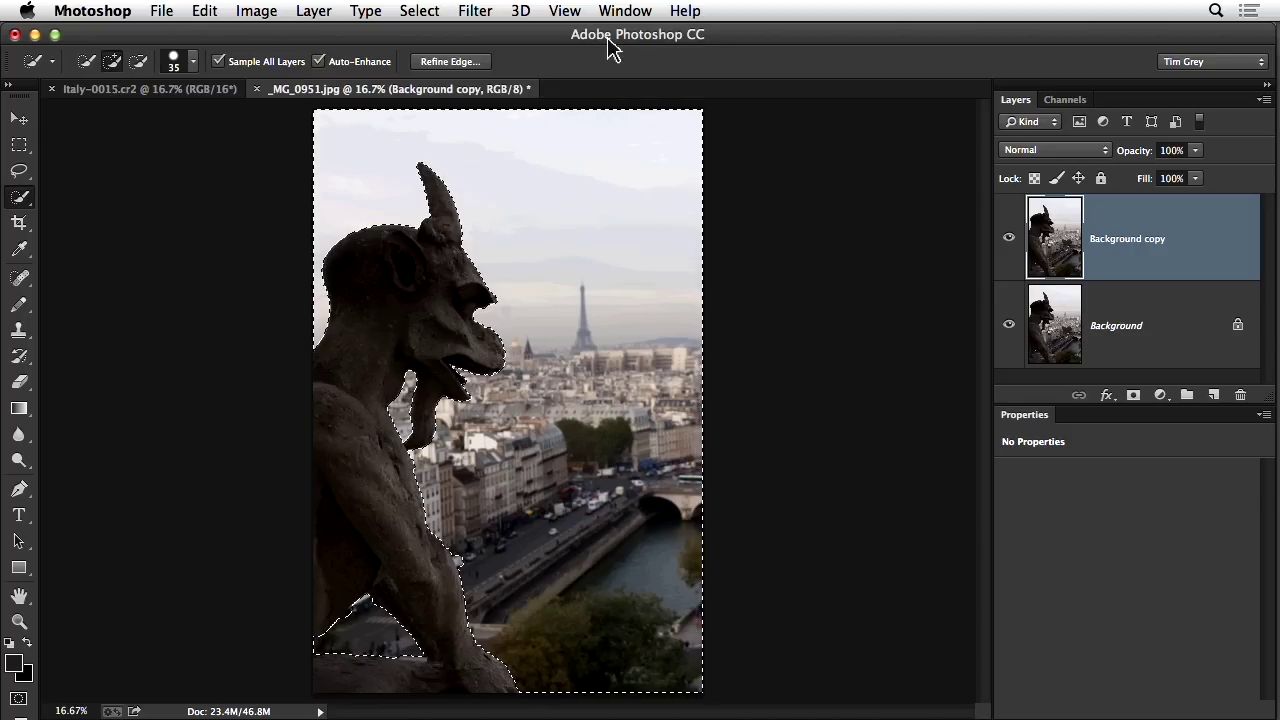
# Step: Contract the selection around the gargoyle by another 1 pixel
pyautogui.click(419, 11)
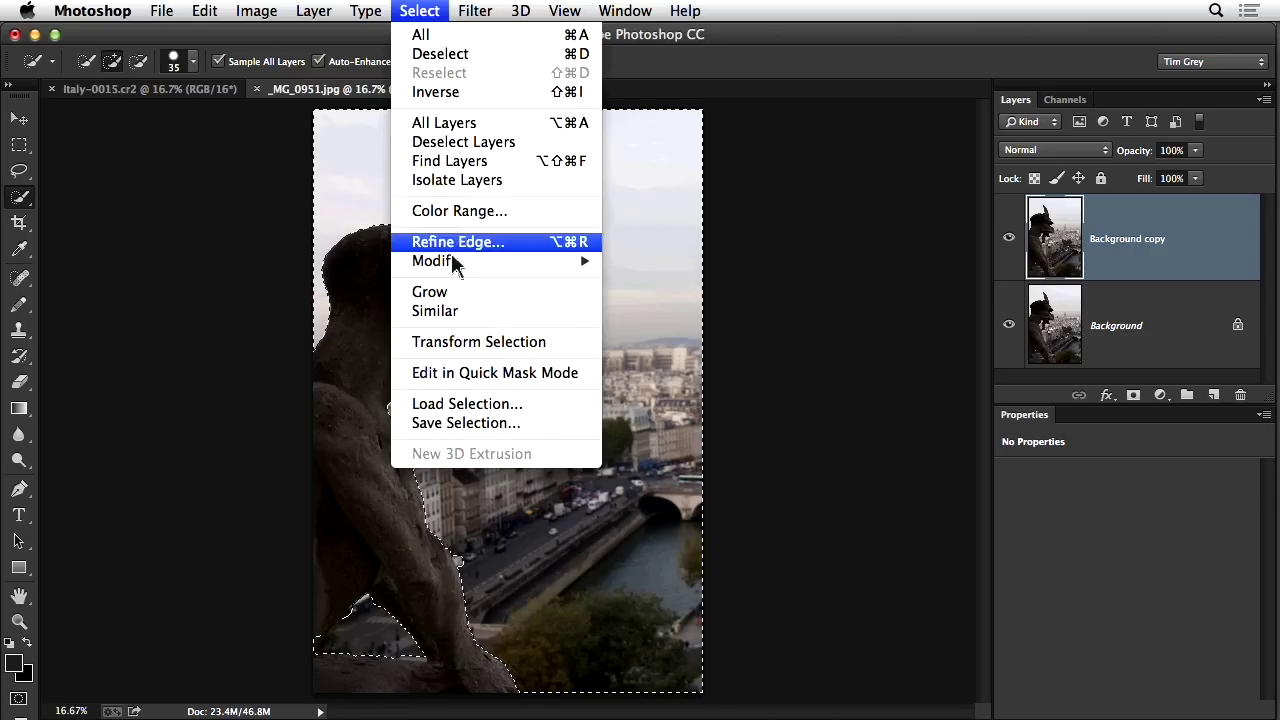
pyautogui.moveTo(540, 262)
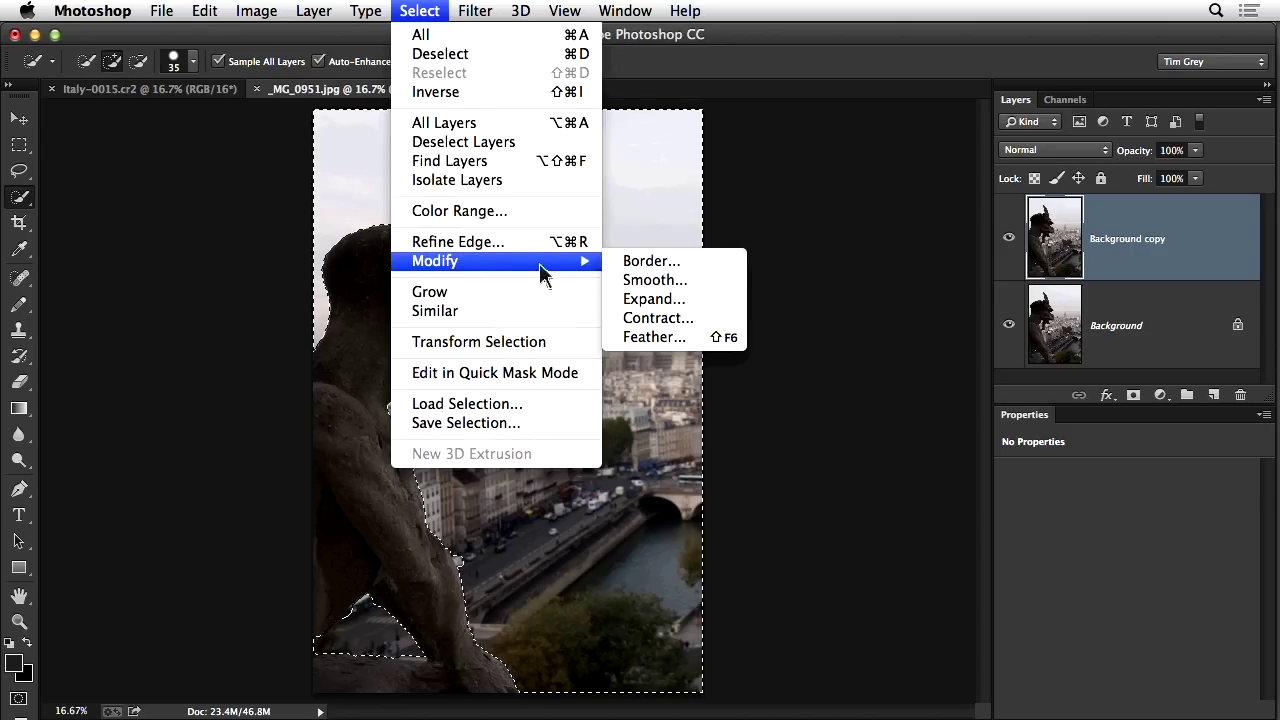
pyautogui.click(722, 330)
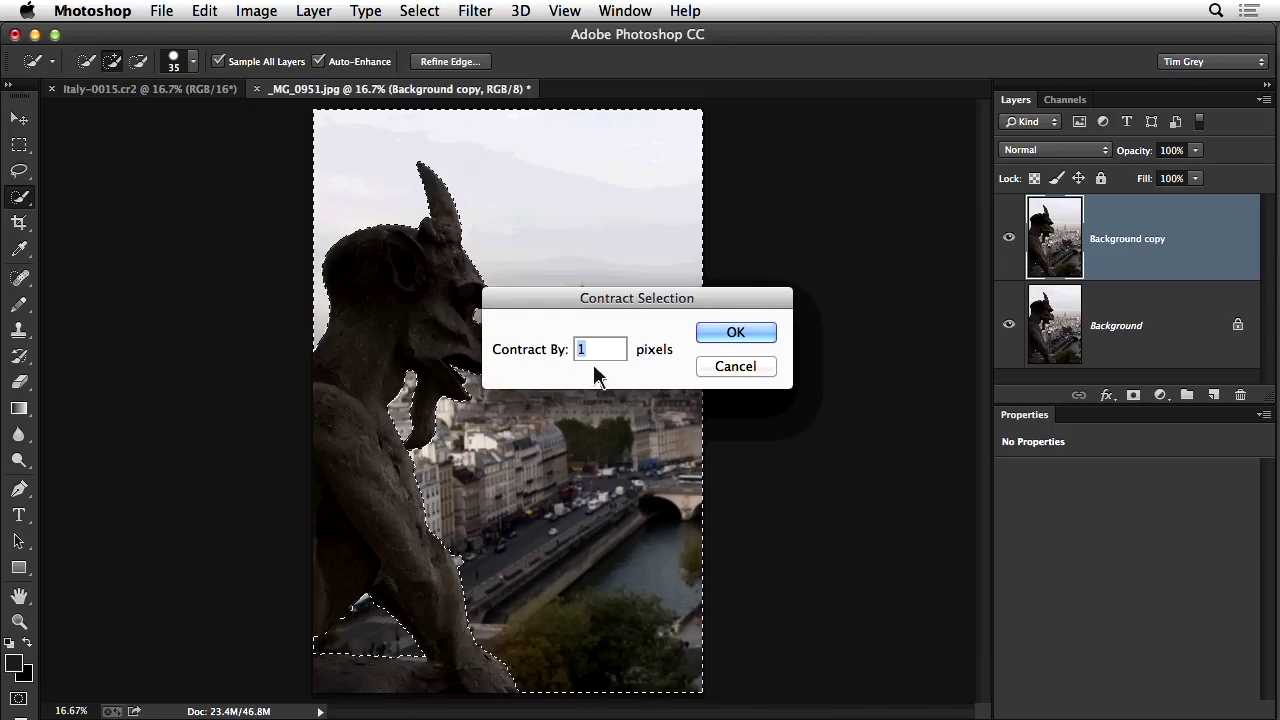
pyautogui.click(762, 333)
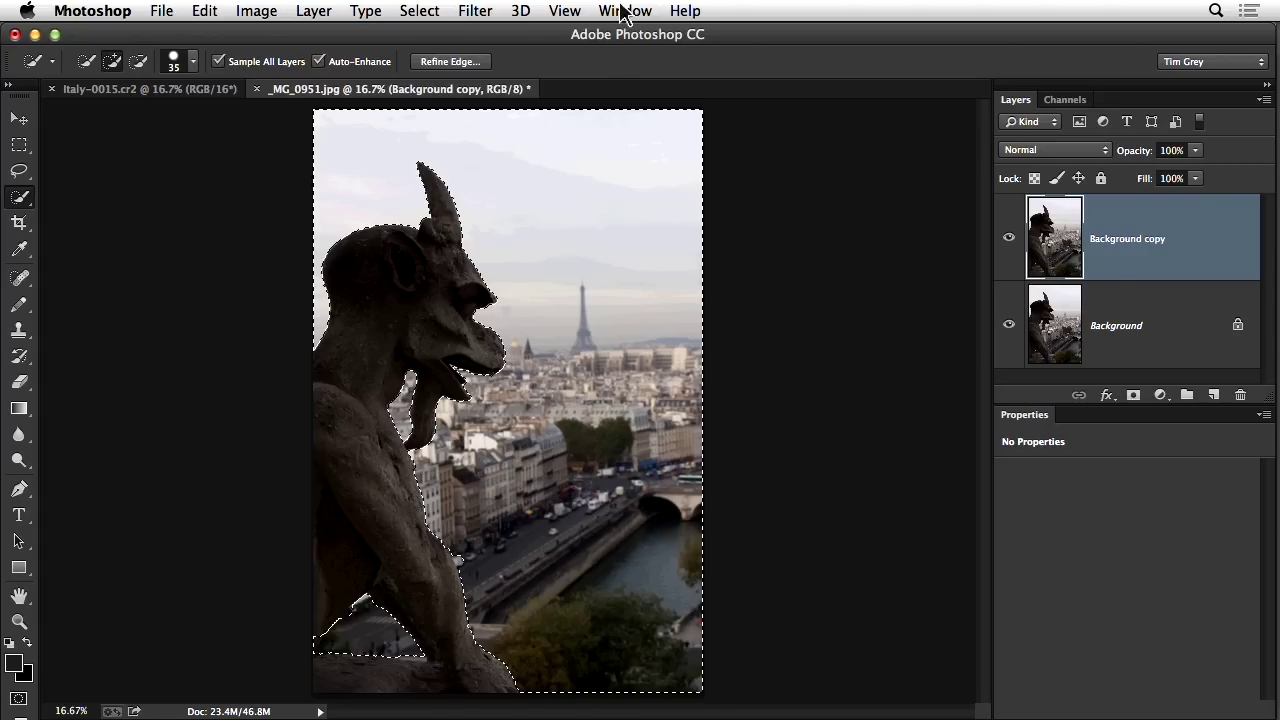
# Step: Contract the selection by 50 pixels, pulling it away from the gargoyle's outline
pyautogui.click(419, 10)
pyautogui.moveTo(414, 260)
pyautogui.click(668, 318)
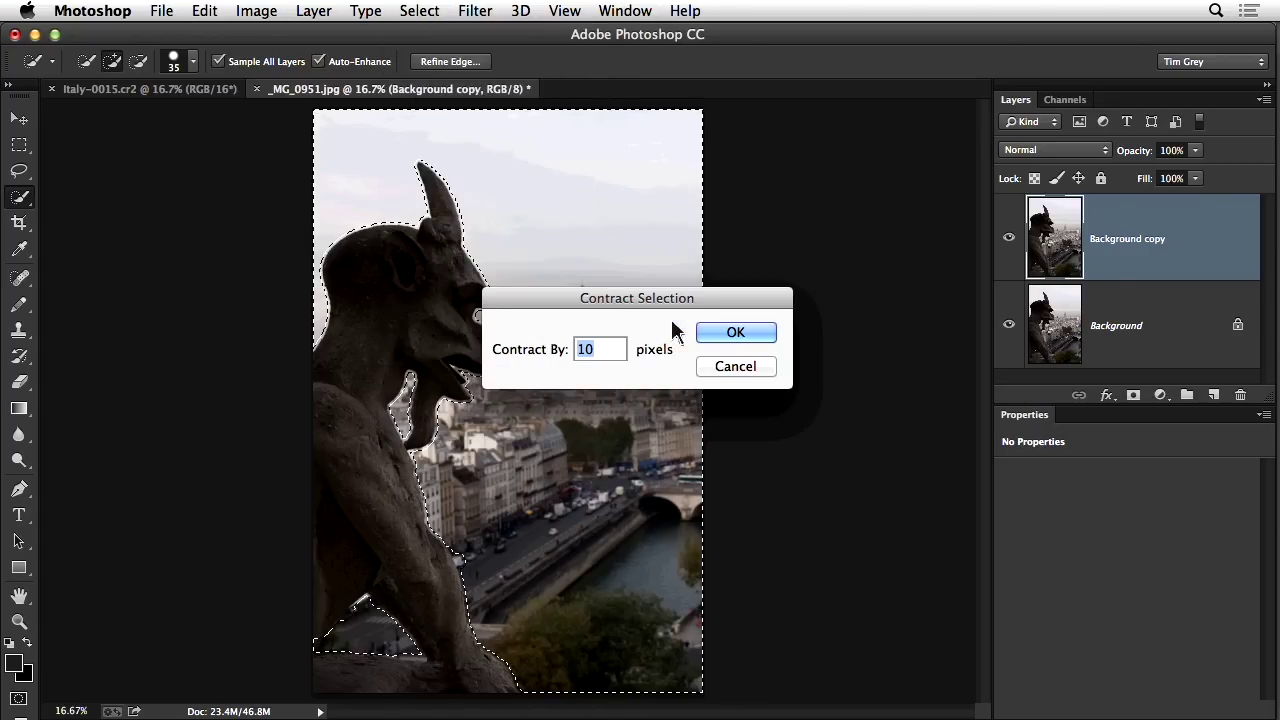
pyautogui.write('50')
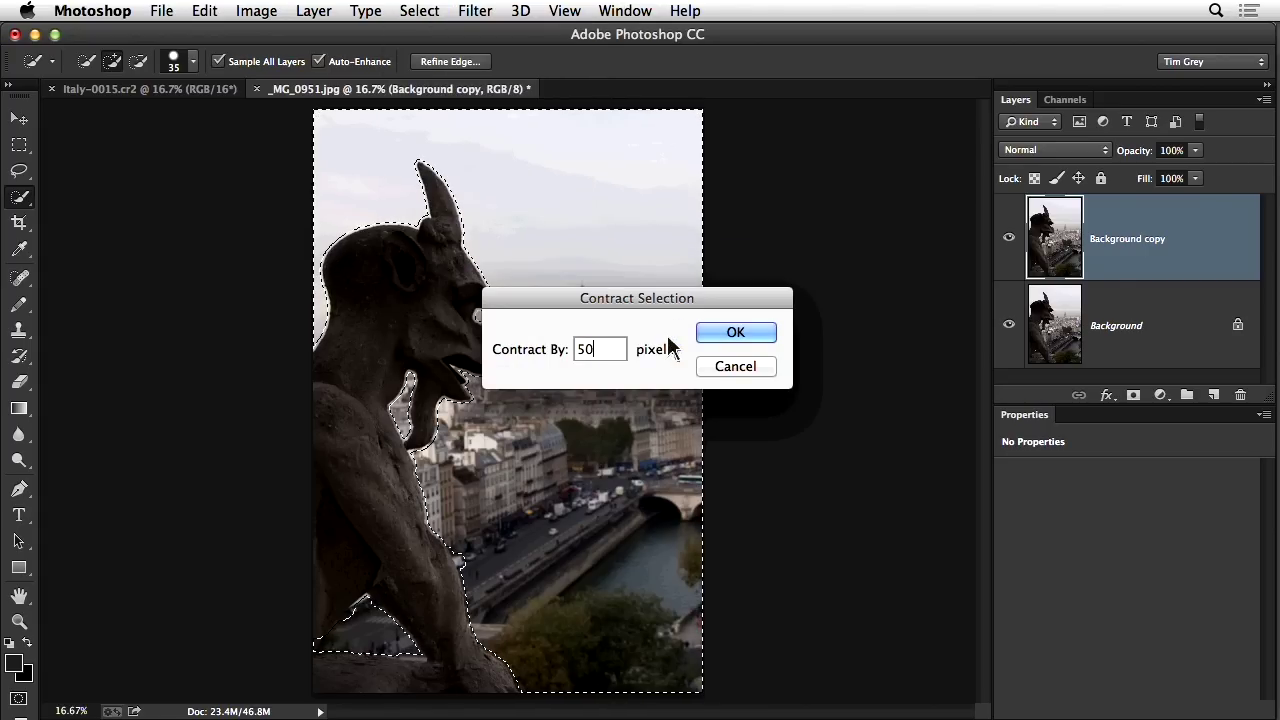
pyautogui.press('Return')
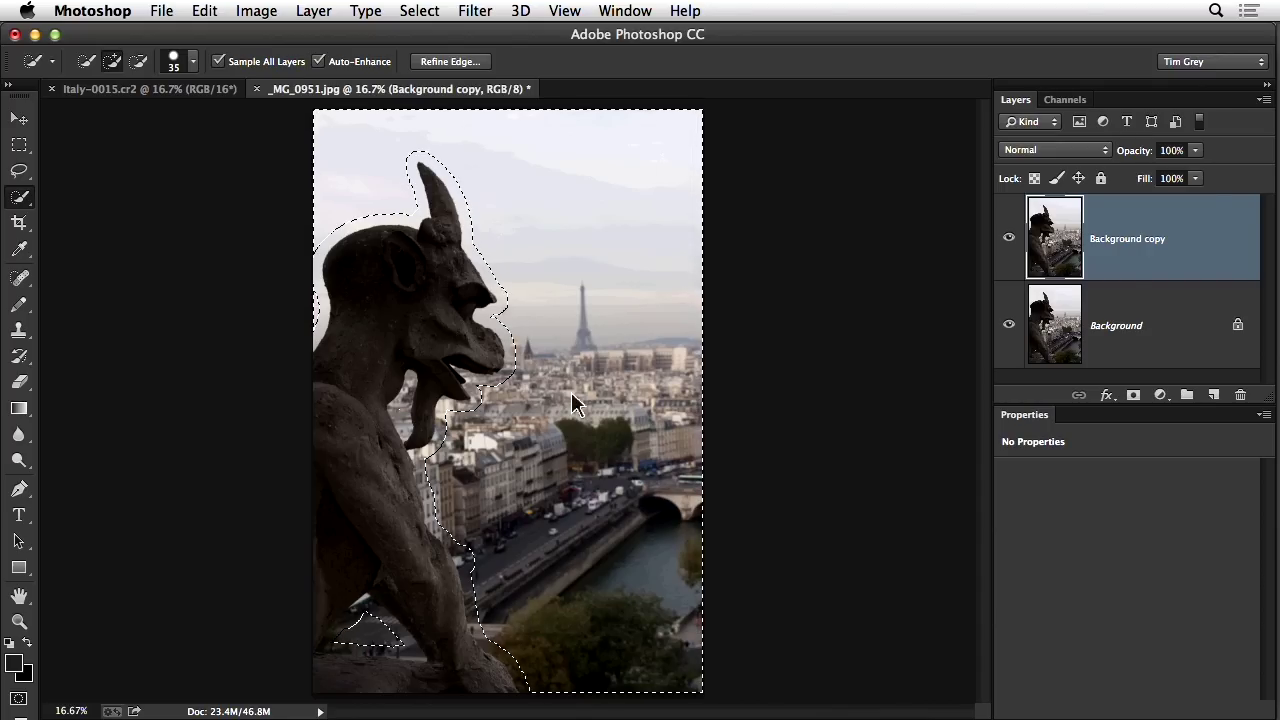
# Step: Undo the contractions and the duplicated layer, and return the selection to the gargoyle itself
pyautogui.click(418, 133)
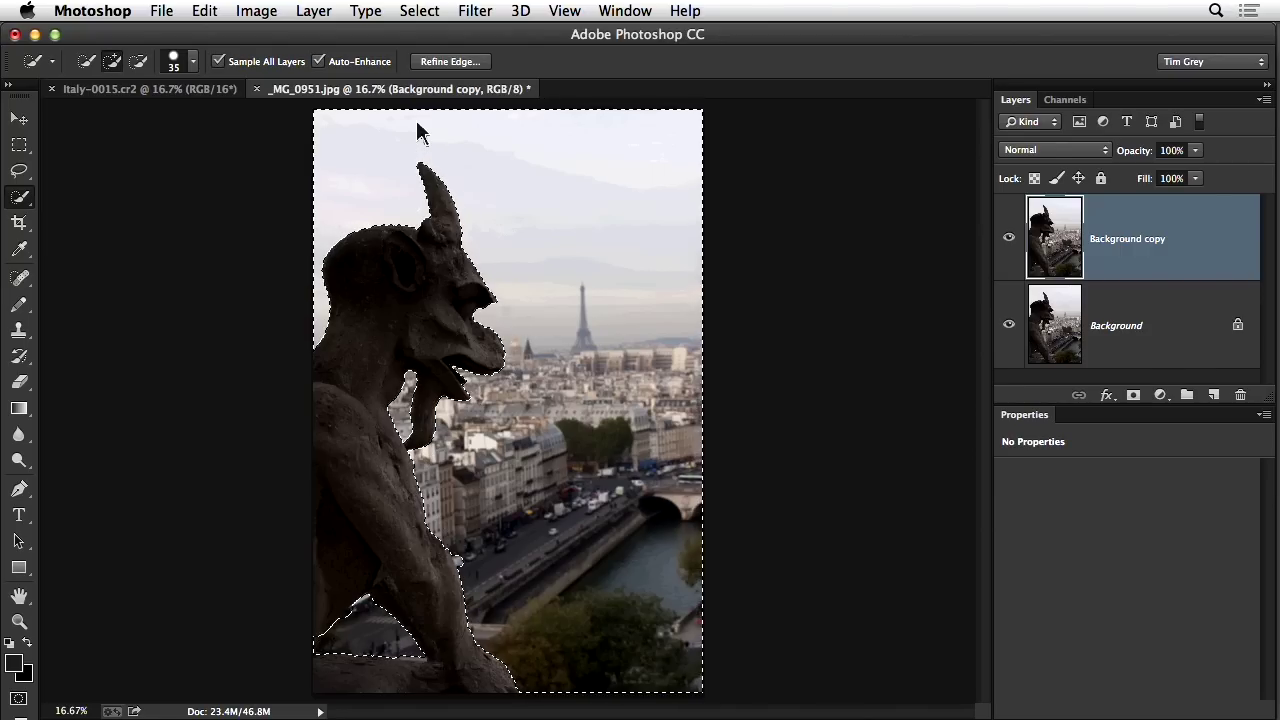
pyautogui.press('super+z')
pyautogui.press('super+shift+i')
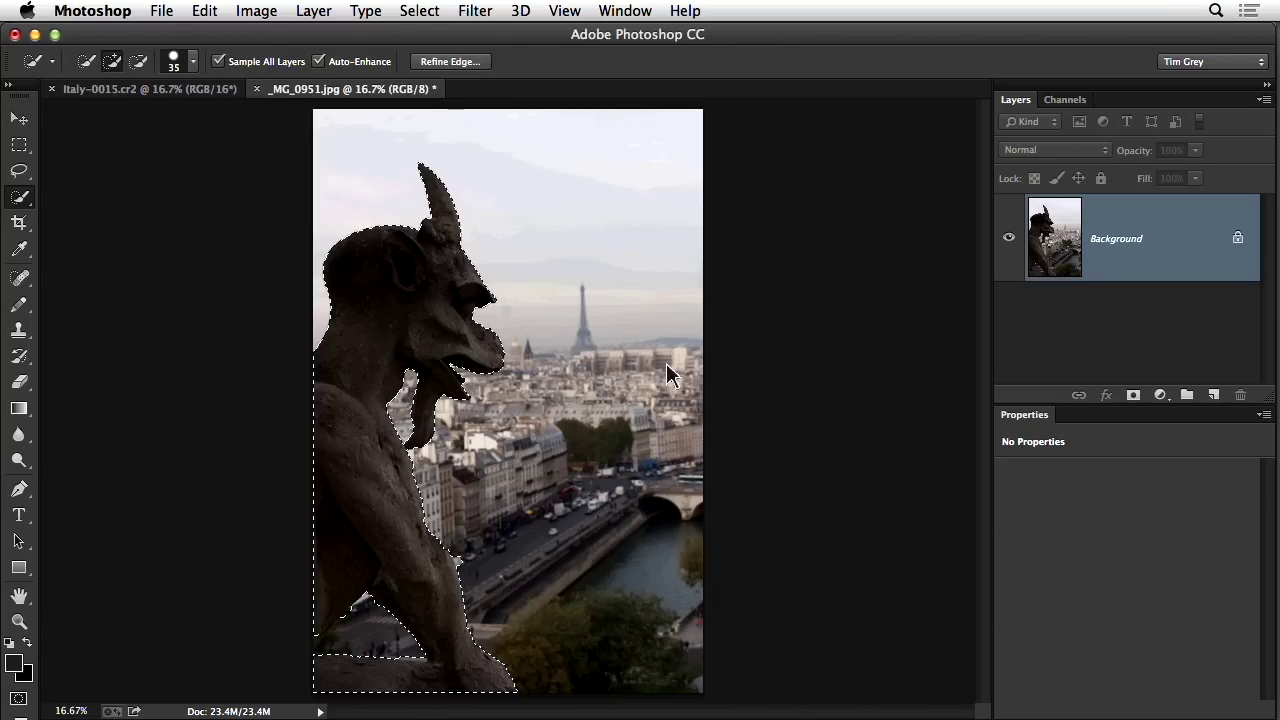
# Step: Mask a duplicate of the Background layer to the gargoyle selection and check the cutout with the Background layer temporarily hidden
pyautogui.moveTo(1130, 240); pyautogui.dragTo(1213, 396)
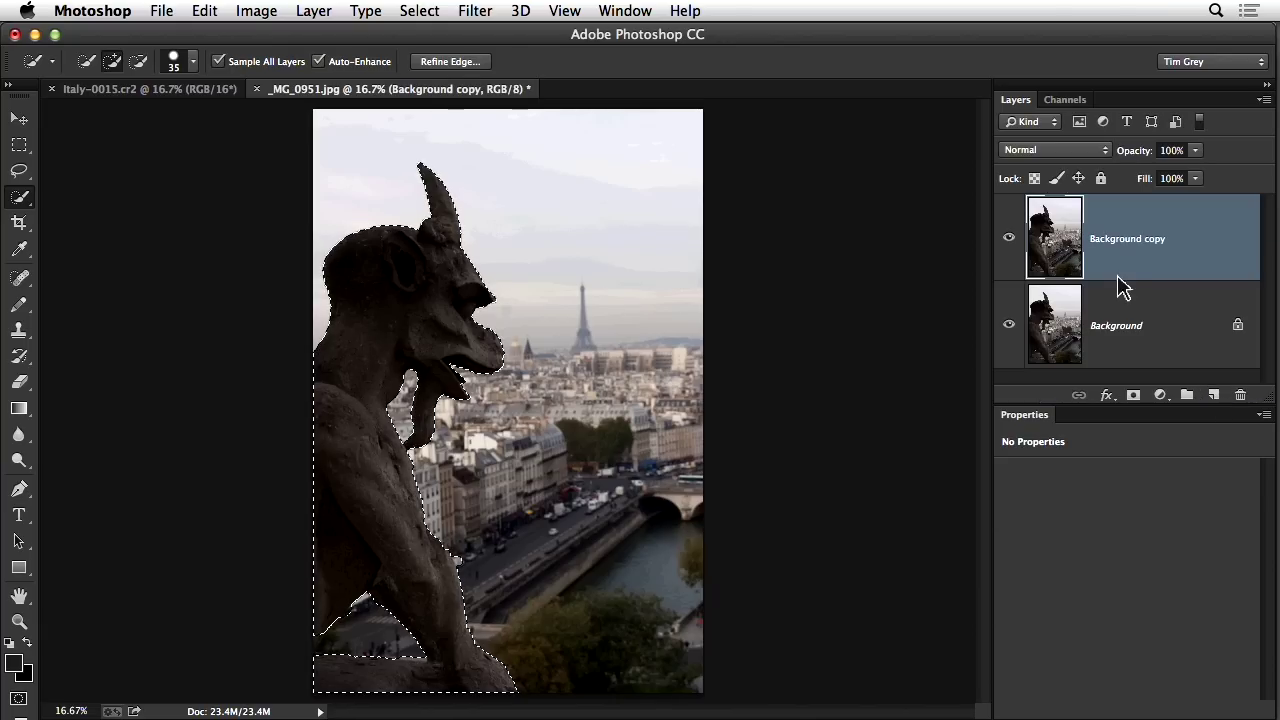
pyautogui.click(1138, 395)
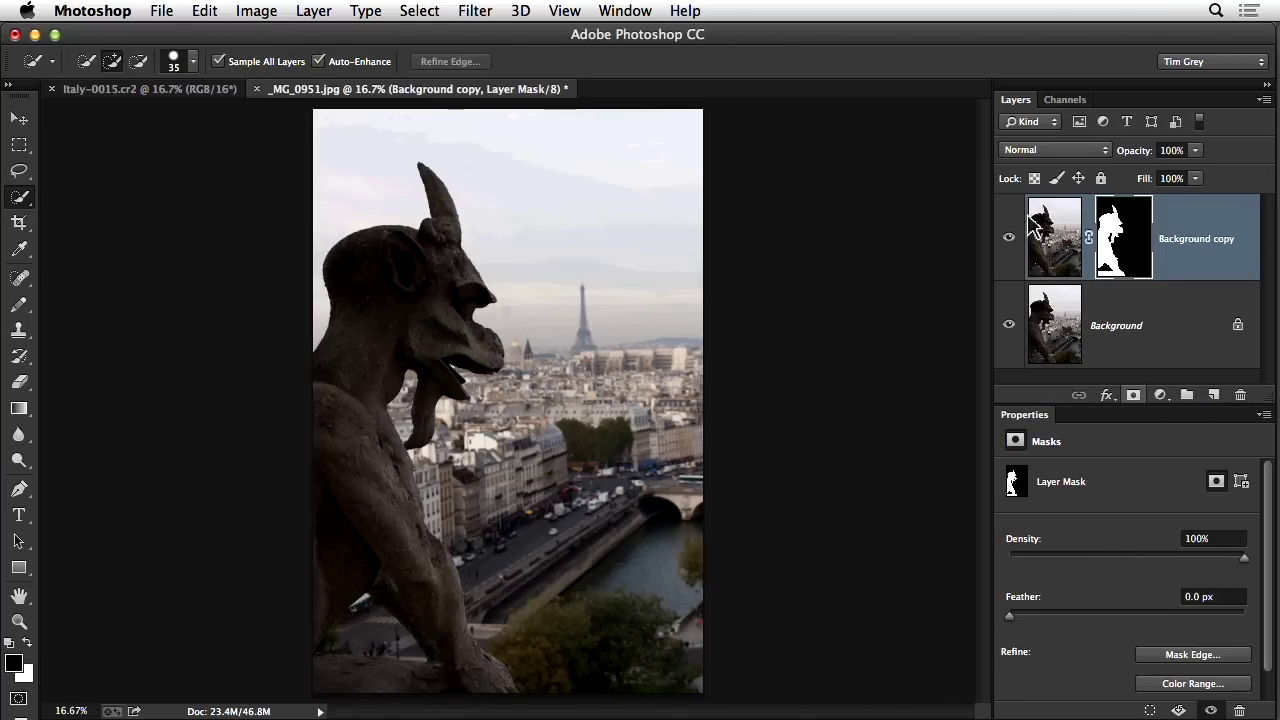
pyautogui.click(1010, 328)
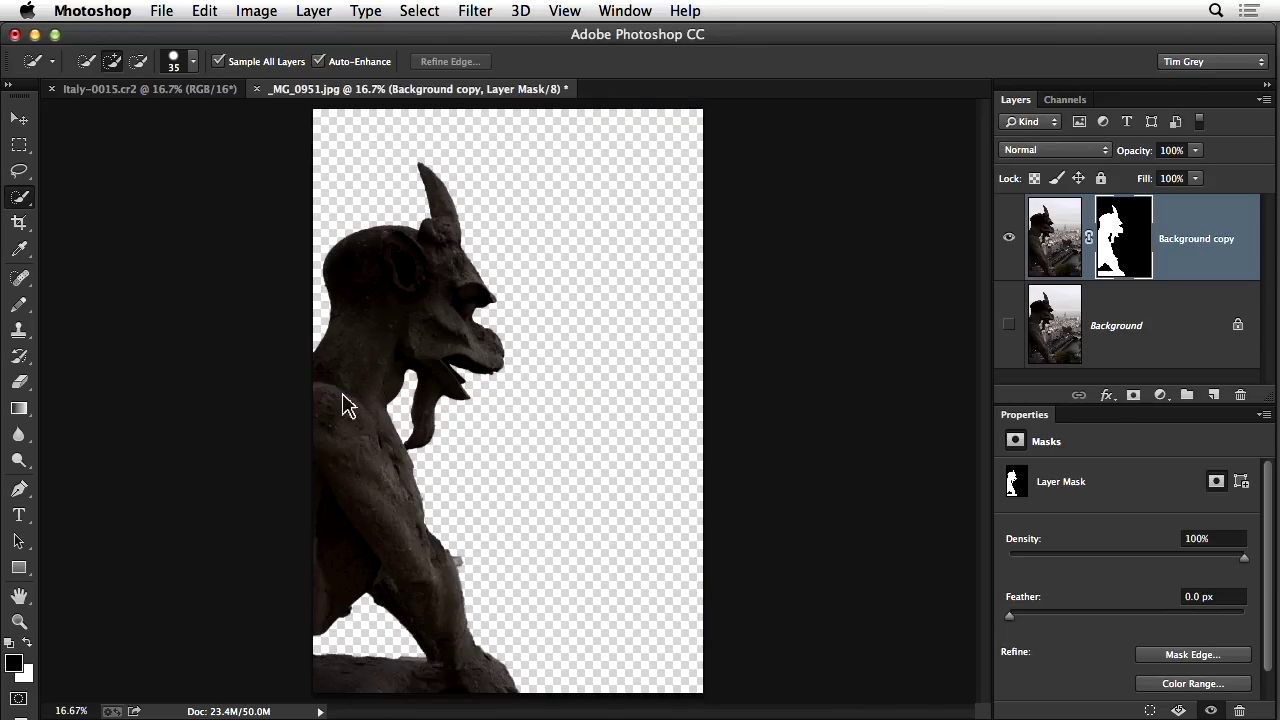
pyautogui.click(1009, 324)
# Step: Hide the masked gargoyle layer and apply a 76.6-pixel Gaussian Blur to a new duplicate of the Background layer
pyautogui.moveTo(1064, 328); pyautogui.dragTo(1218, 397)
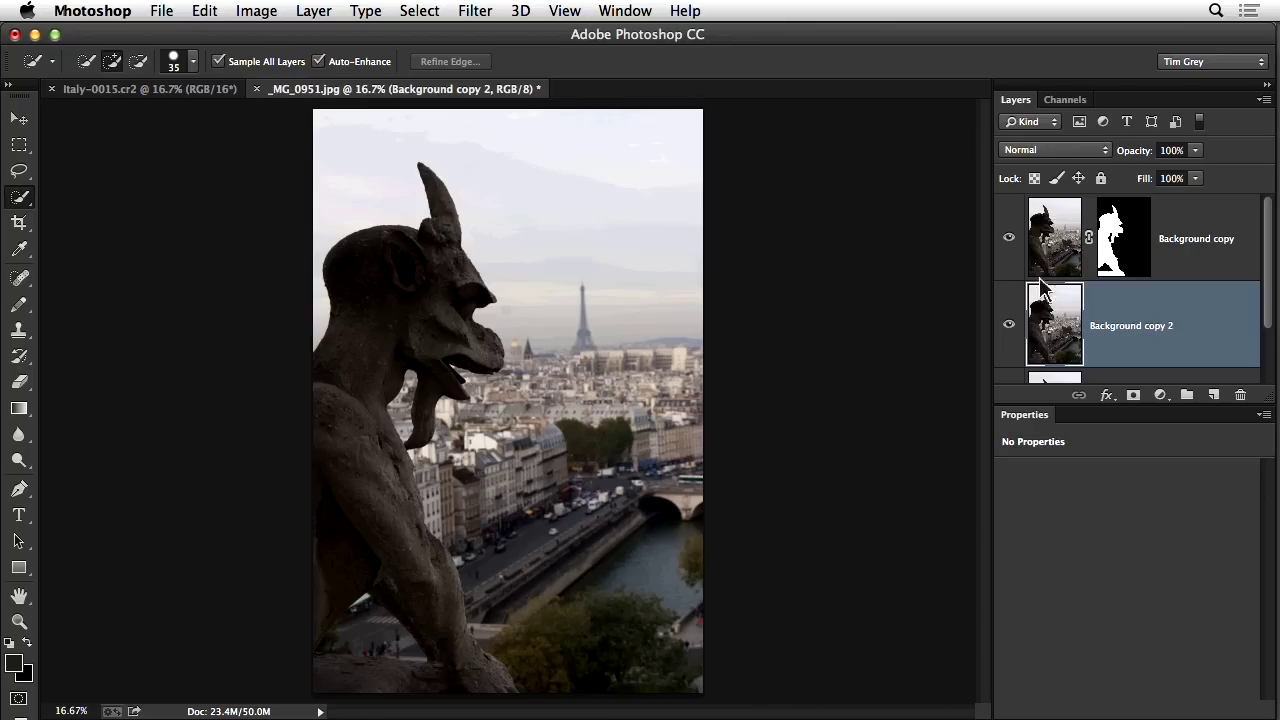
pyautogui.click(1009, 240)
pyautogui.click(472, 12)
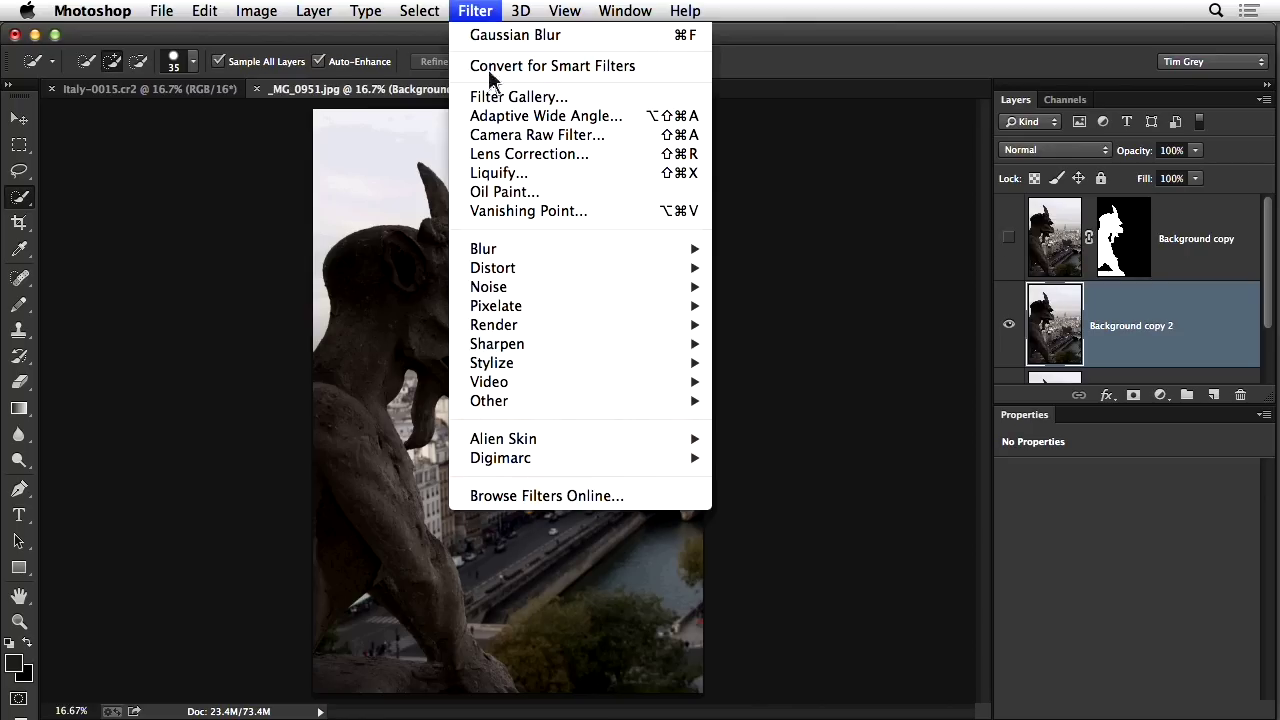
pyautogui.moveTo(600, 251)
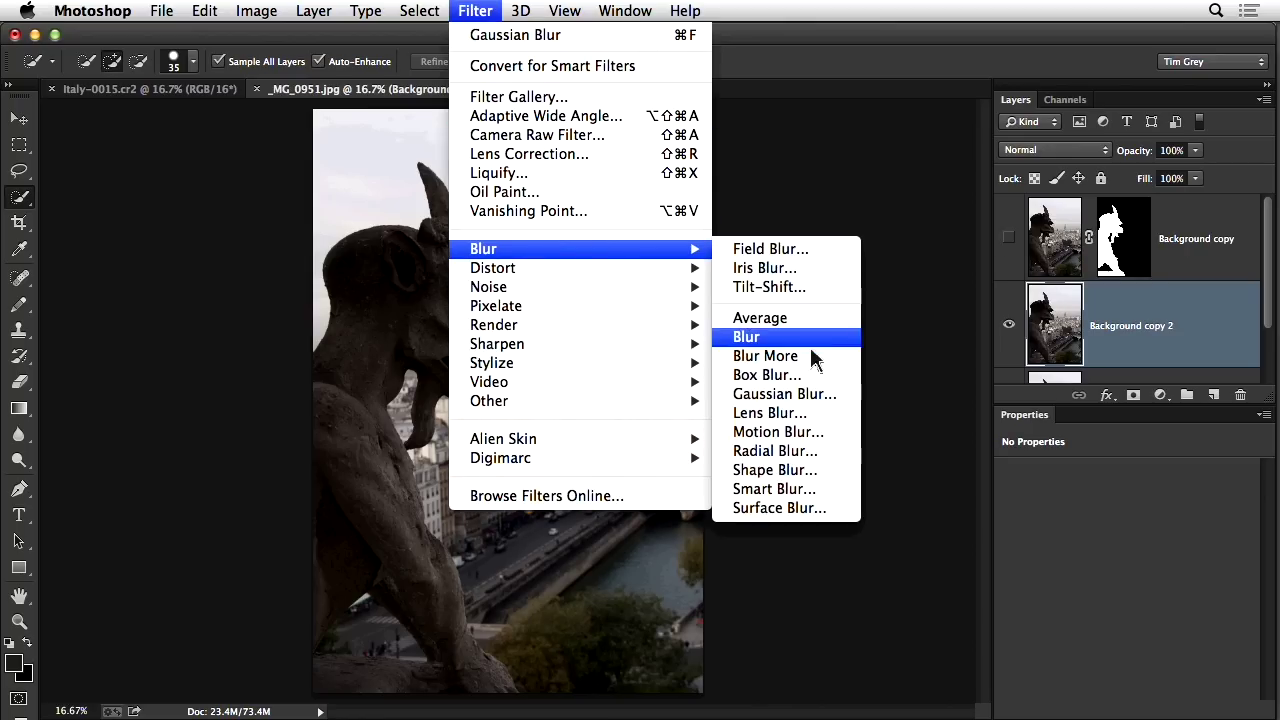
pyautogui.click(816, 395)
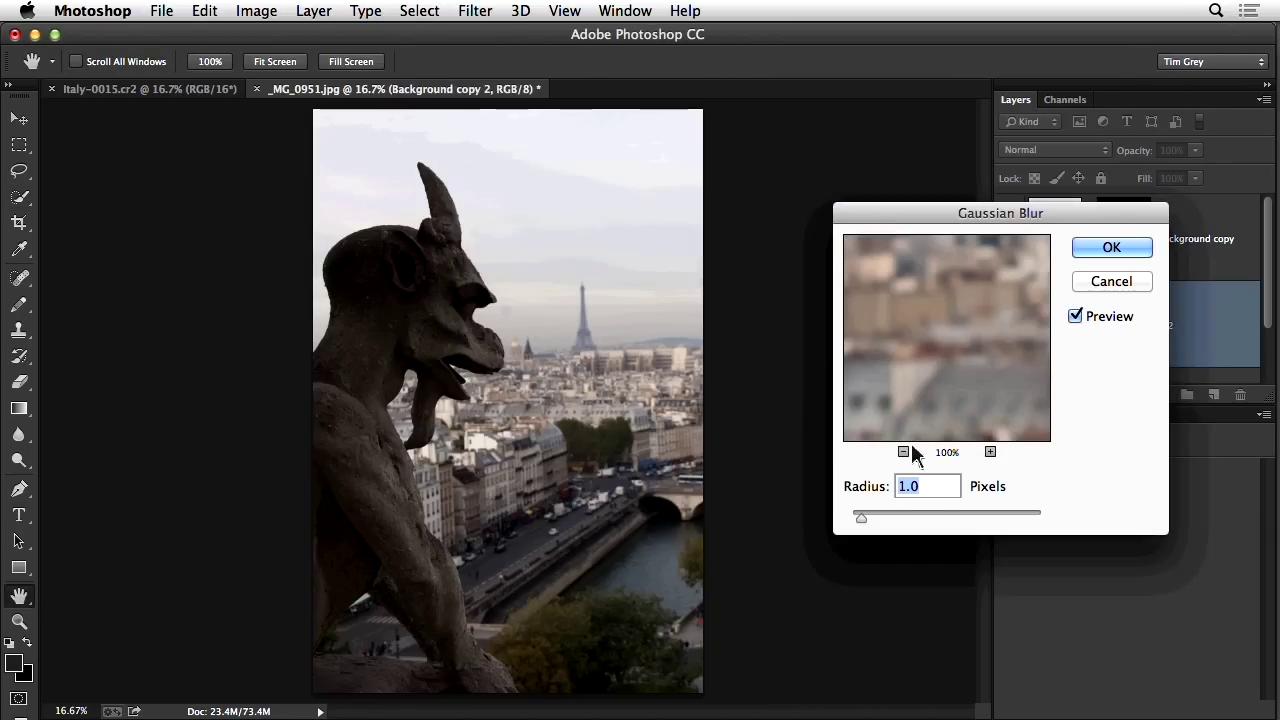
pyautogui.moveTo(857, 522); pyautogui.dragTo(968, 534)
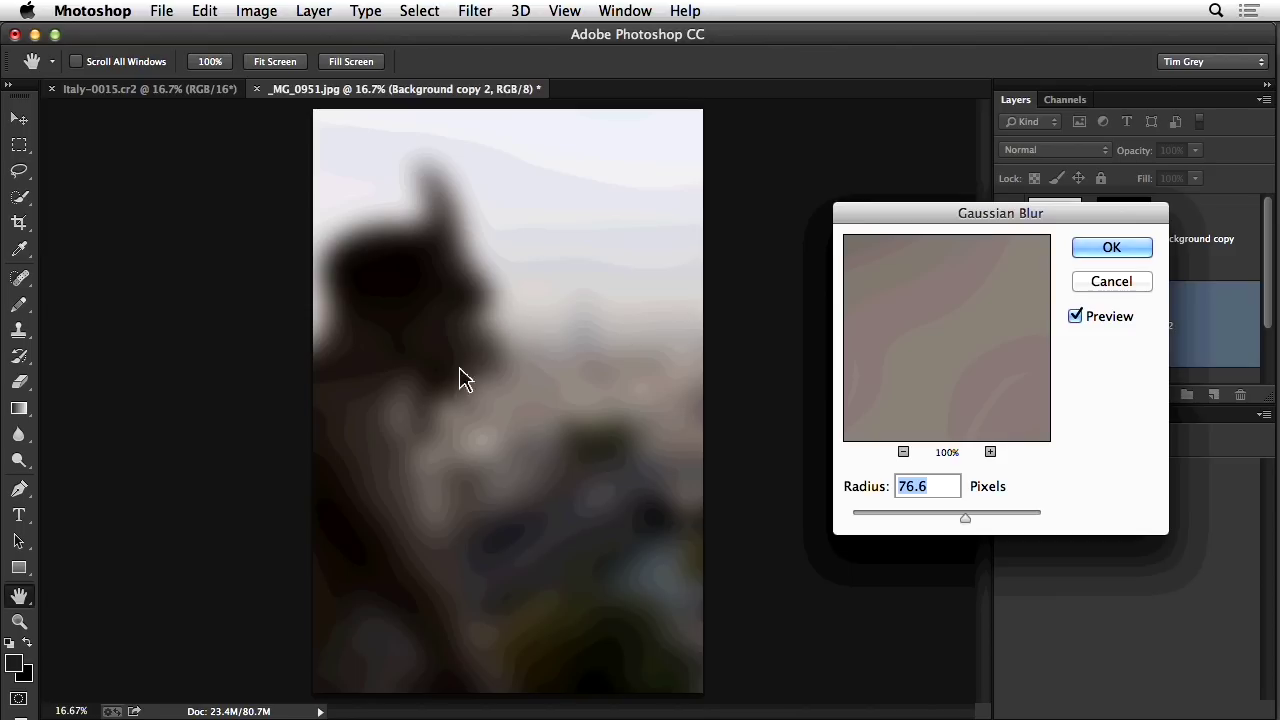
pyautogui.click(1112, 248)
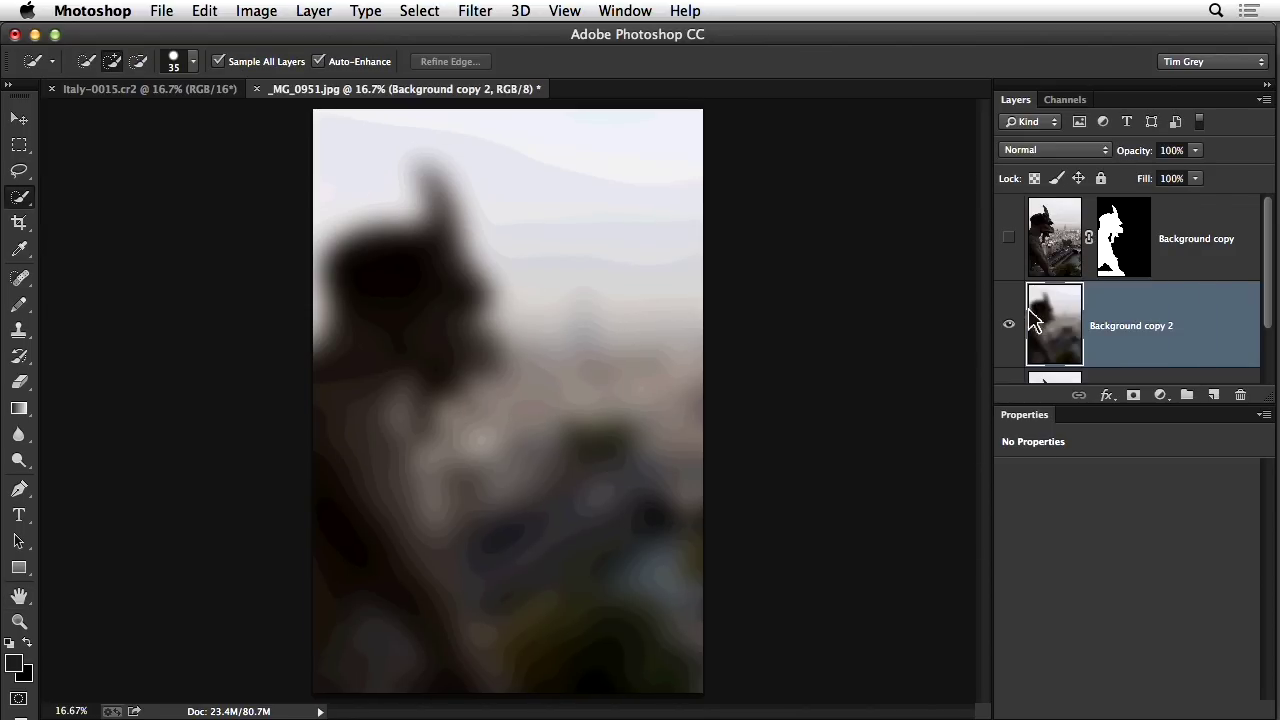
# Step: Show the masked gargoyle layer again above the blurred background duplicate
pyautogui.click(1009, 240)
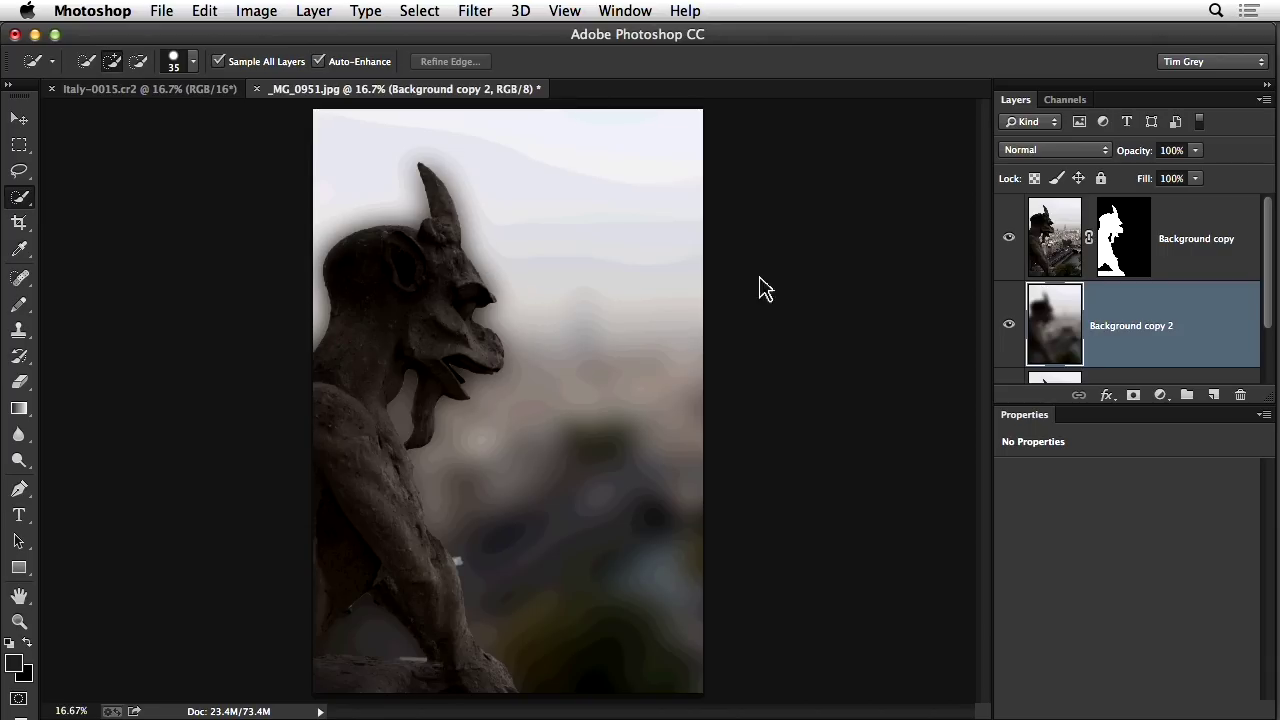
# Step: Try to free-transform the masked gargoyle layer to about 109% and shift it down over the blurred gargoyle
pyautogui.click(1062, 250)
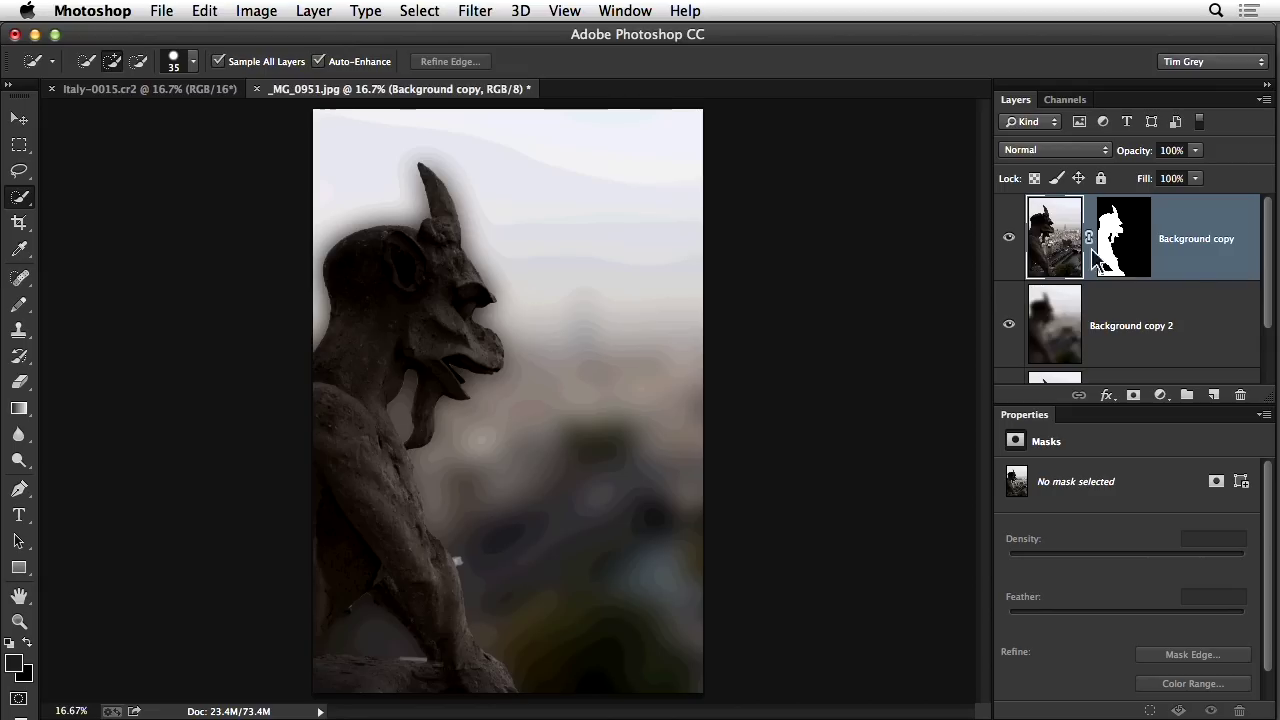
pyautogui.click(204, 12)
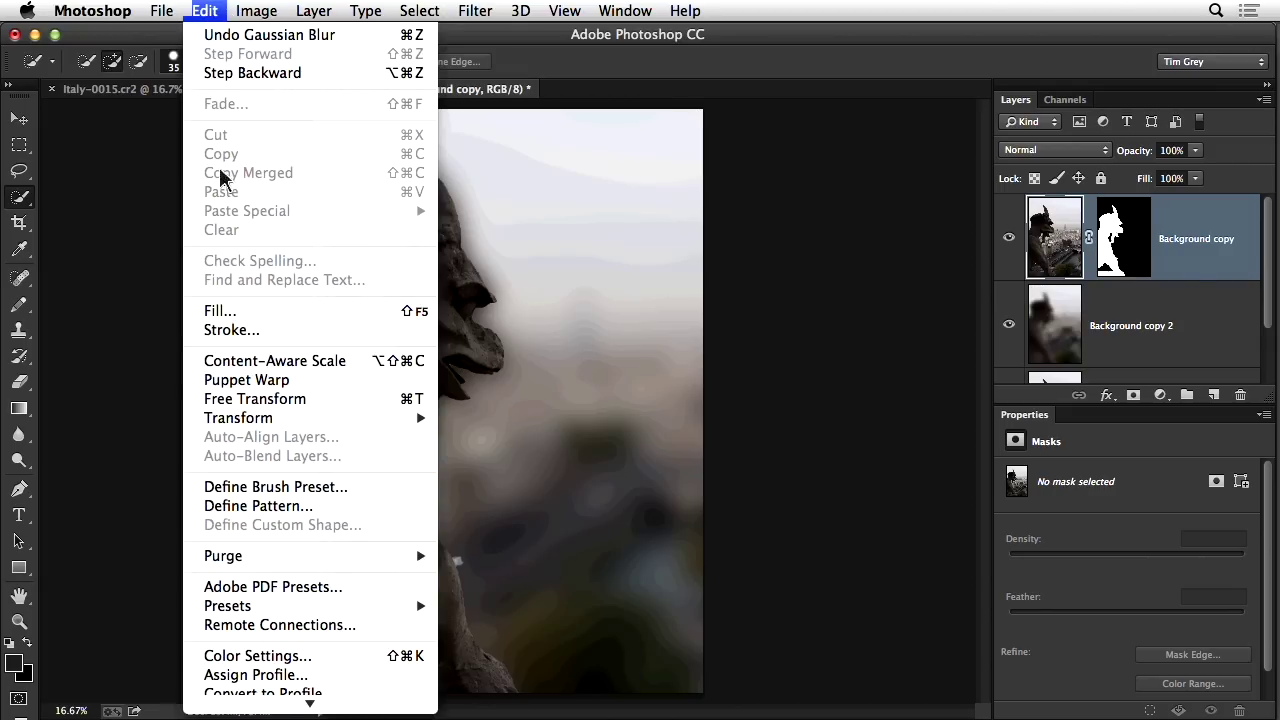
pyautogui.click(258, 399)
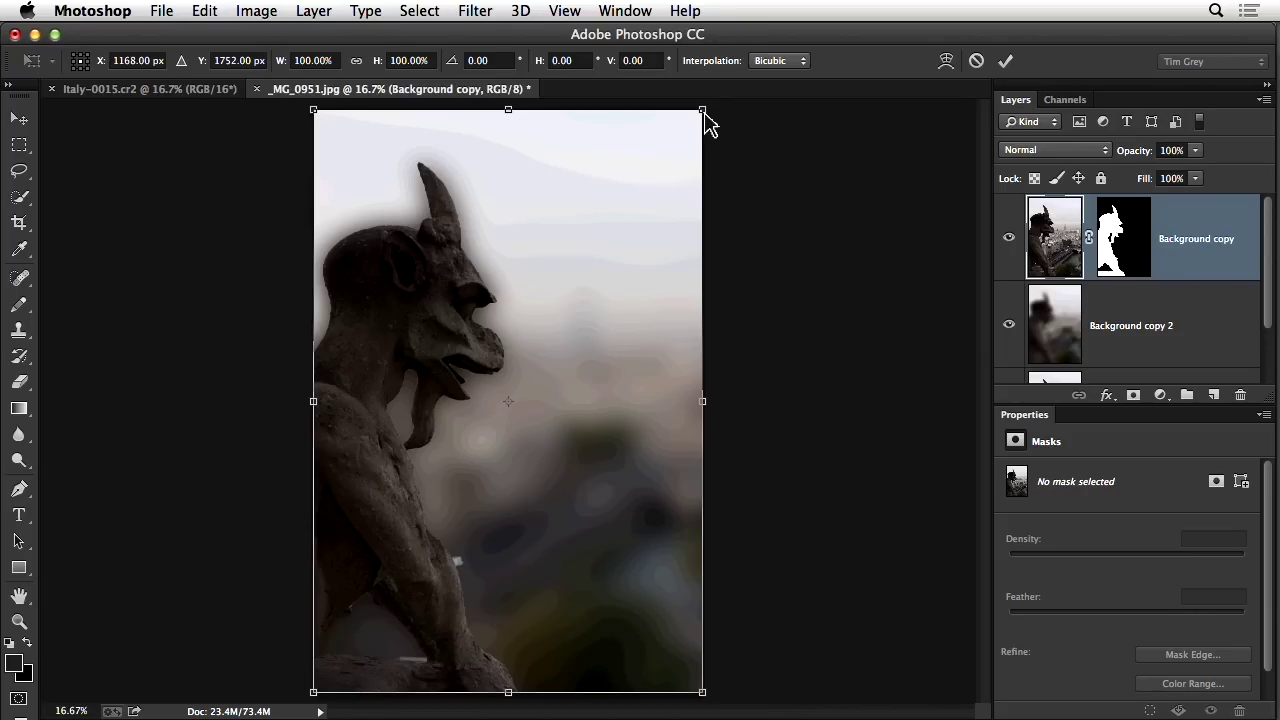
pyautogui.moveTo(705, 113); pyautogui.dragTo(769, 86)
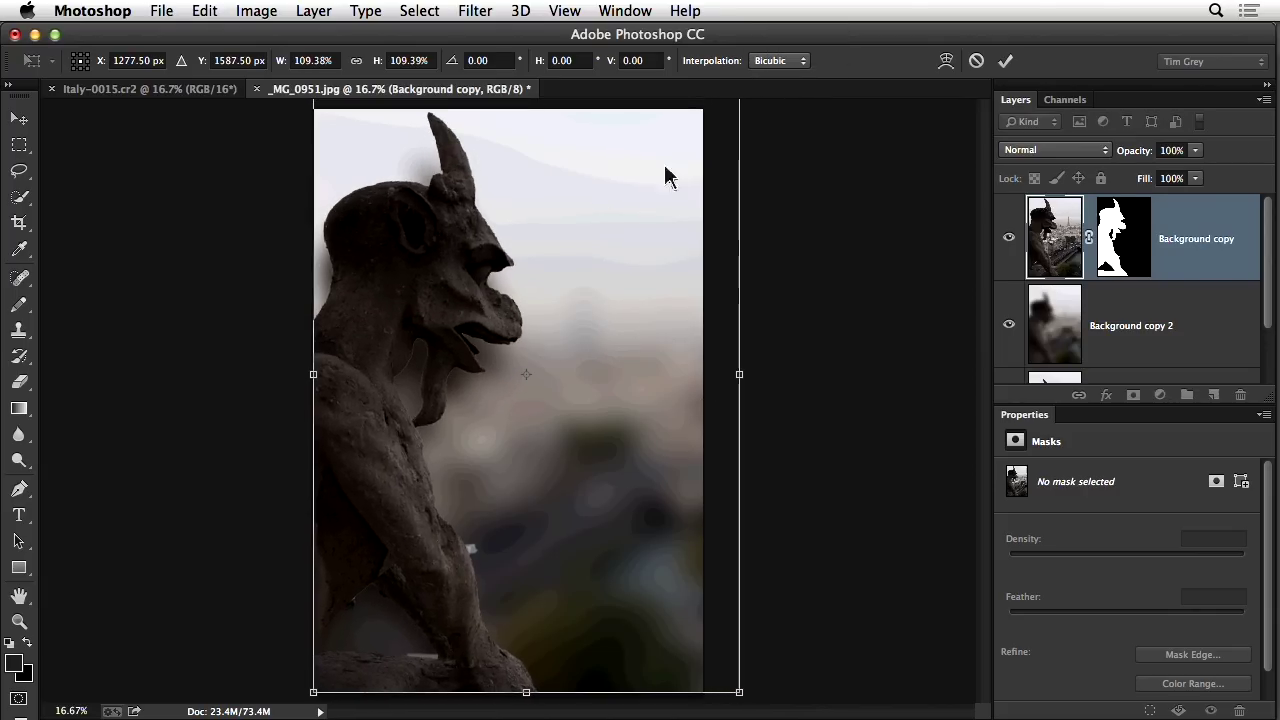
pyautogui.moveTo(449, 286); pyautogui.dragTo(432, 326)
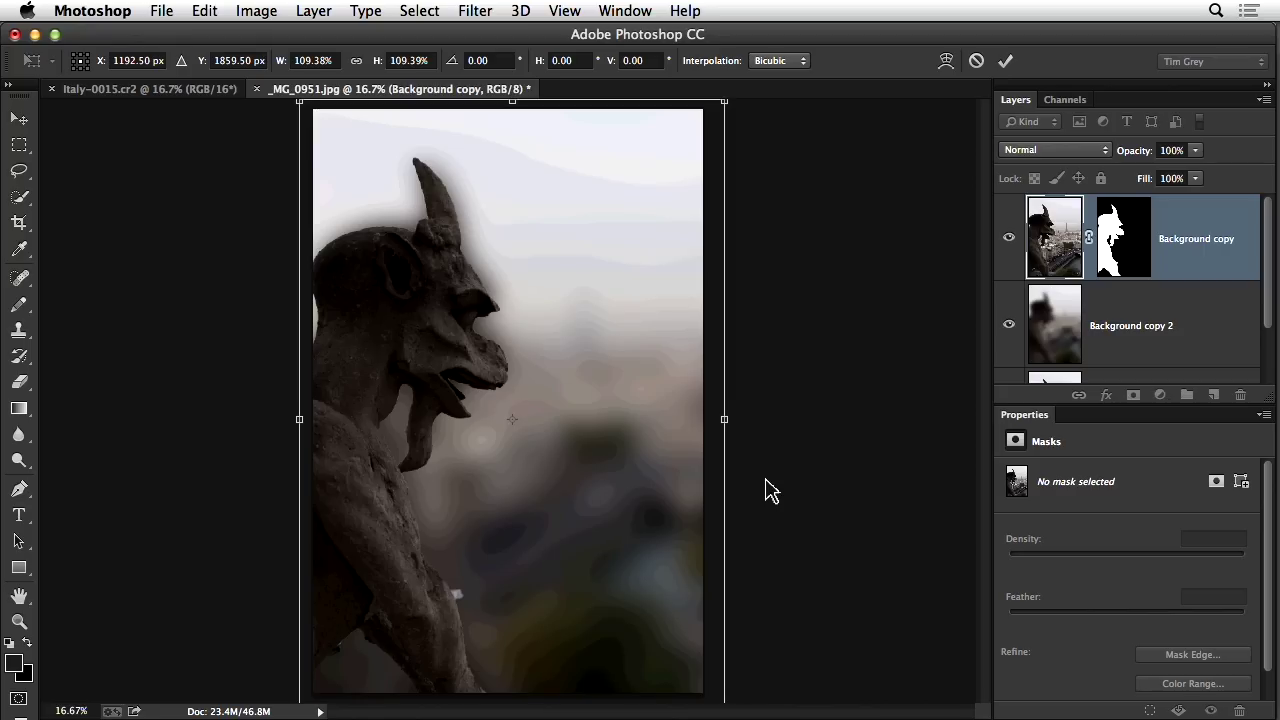
pyautogui.press('Return')
pyautogui.press('w')
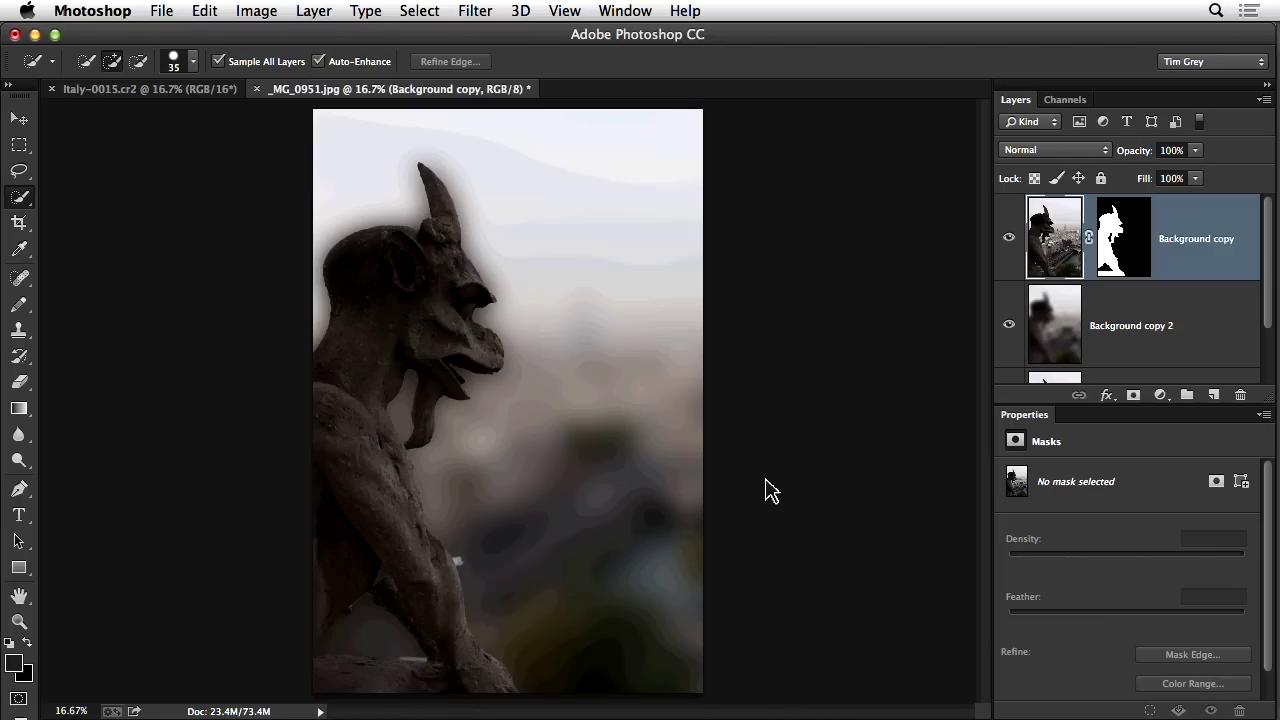
# Step: Close the gargoyle image without saving, switch to Adobe Bridge and open Before-After.psd in Photoshop
pyautogui.press('super+w')
pyautogui.click(578, 284)
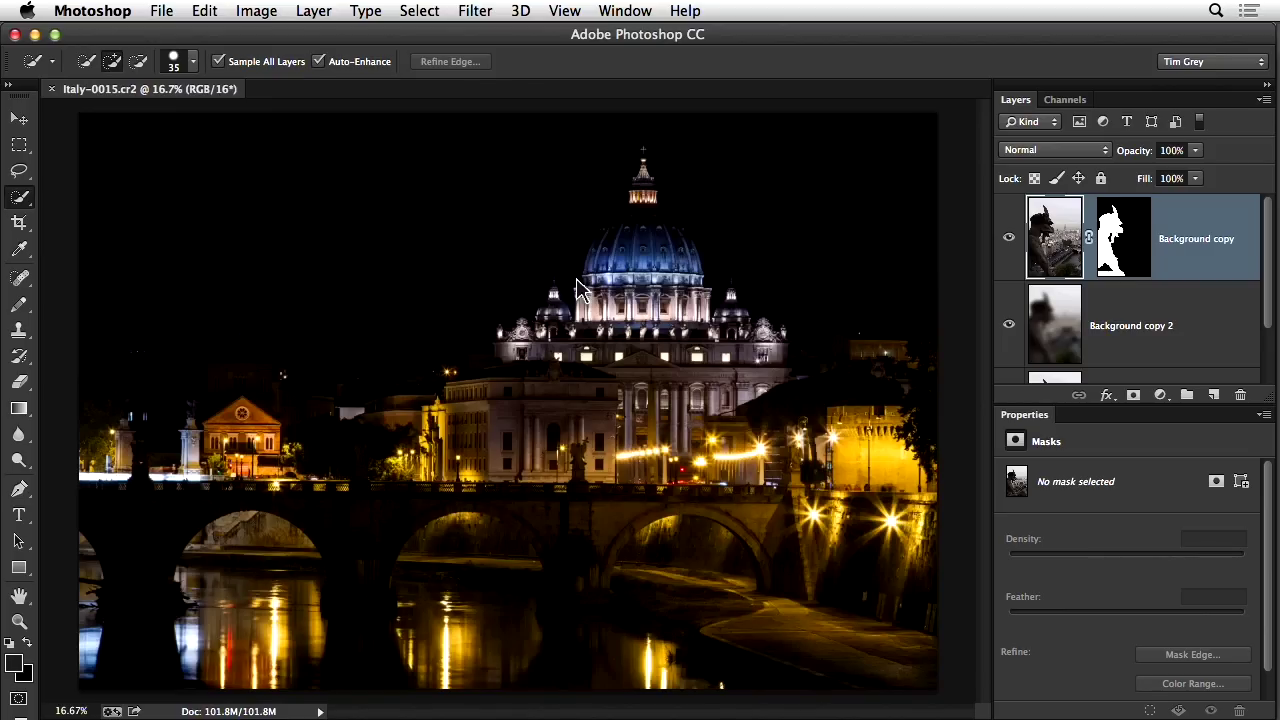
pyautogui.press('super+Tab')
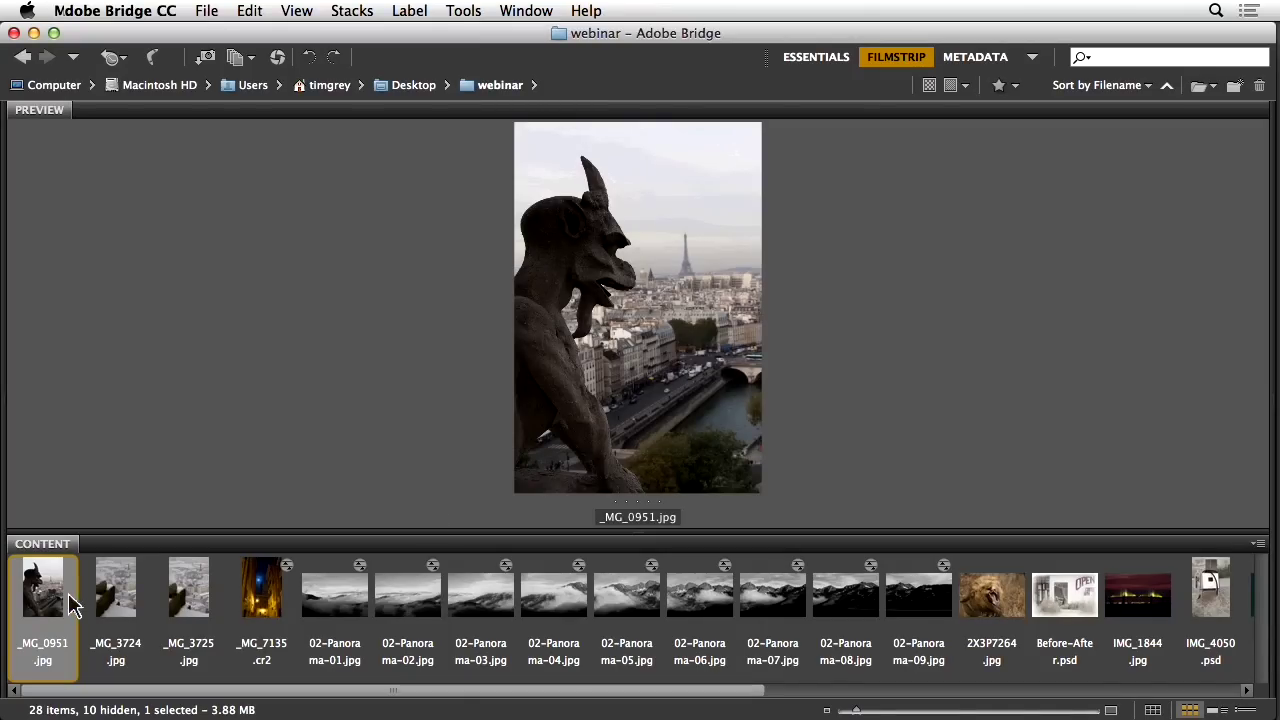
pyautogui.hscroll(5, 520, 625)
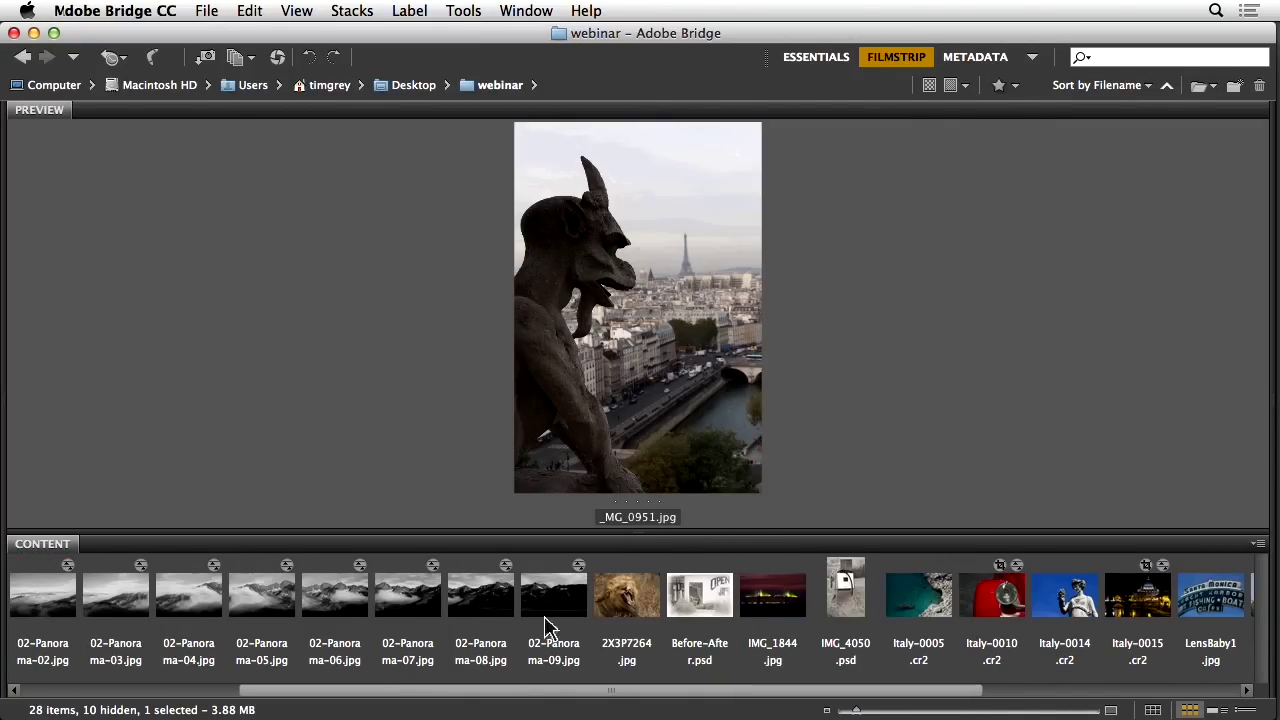
pyautogui.click(700, 600)
pyautogui.press('super+Tab')
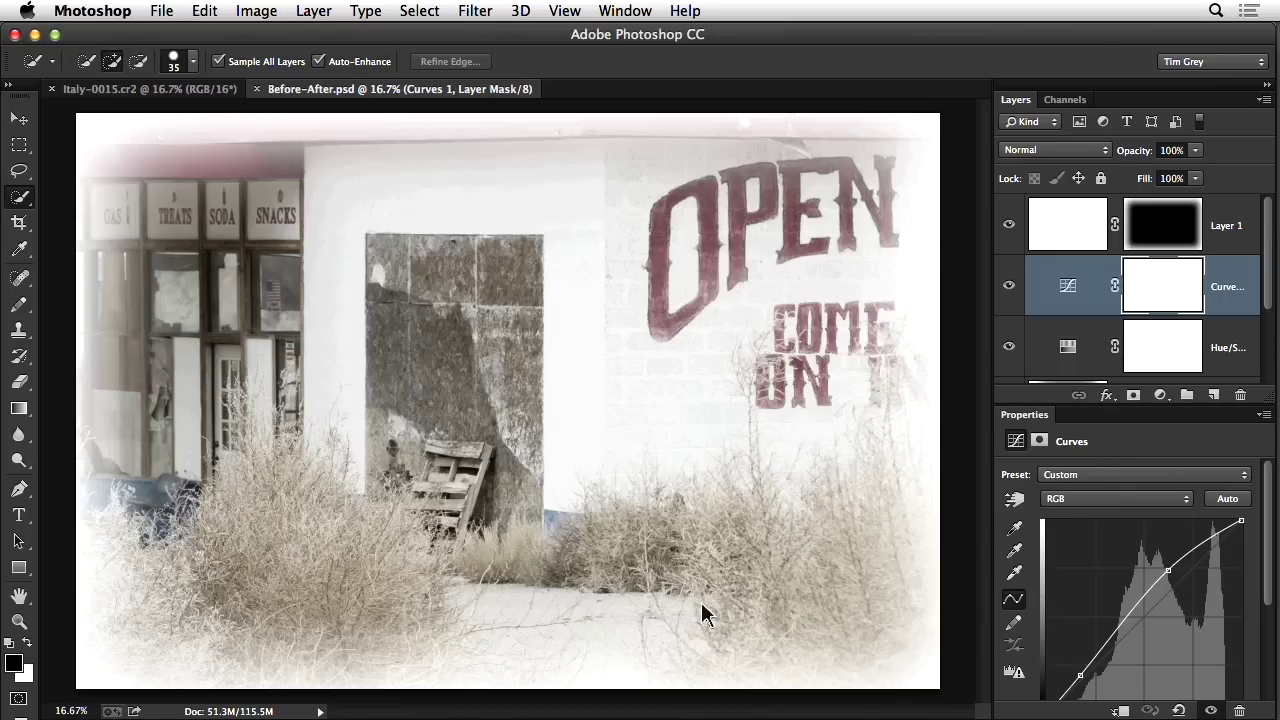
# Step: Enlarge the layer list to review the Before-After.psd layers and select the Background layer
pyautogui.moveTo(1057, 410); pyautogui.dragTo(1063, 517)
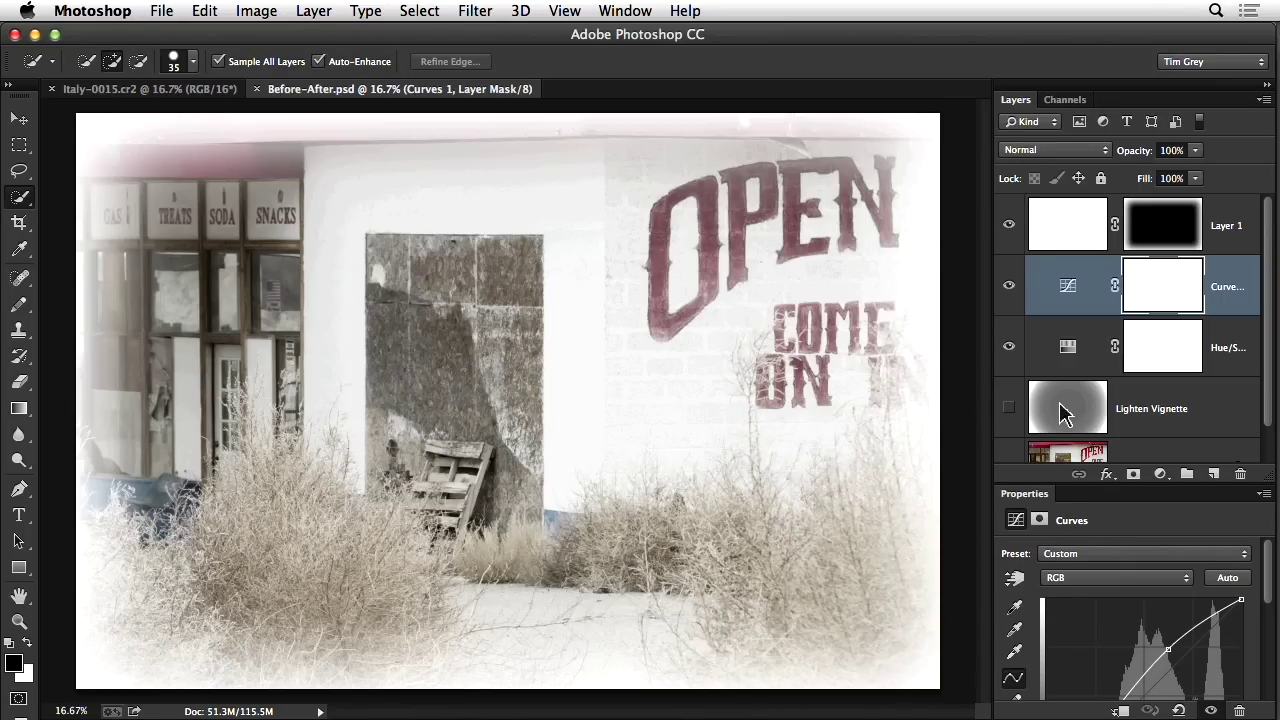
pyautogui.scroll(-2, 1063, 414)
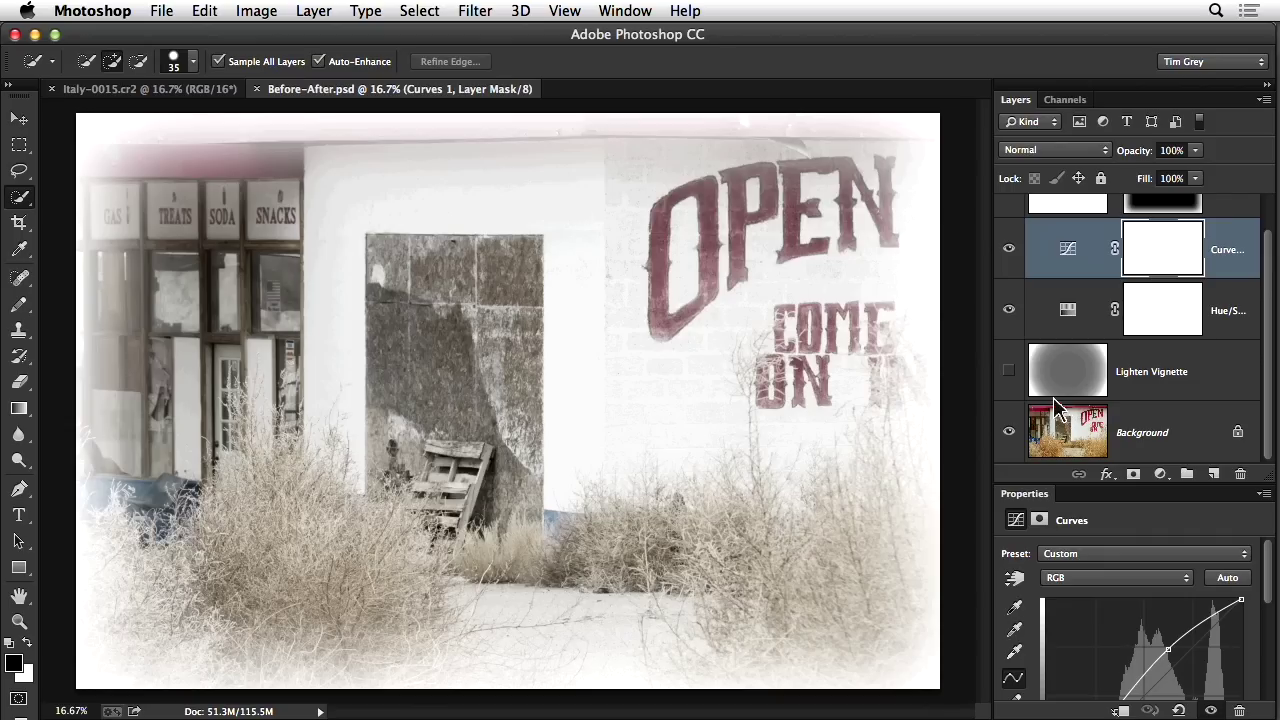
pyautogui.scroll(2, 1066, 366)
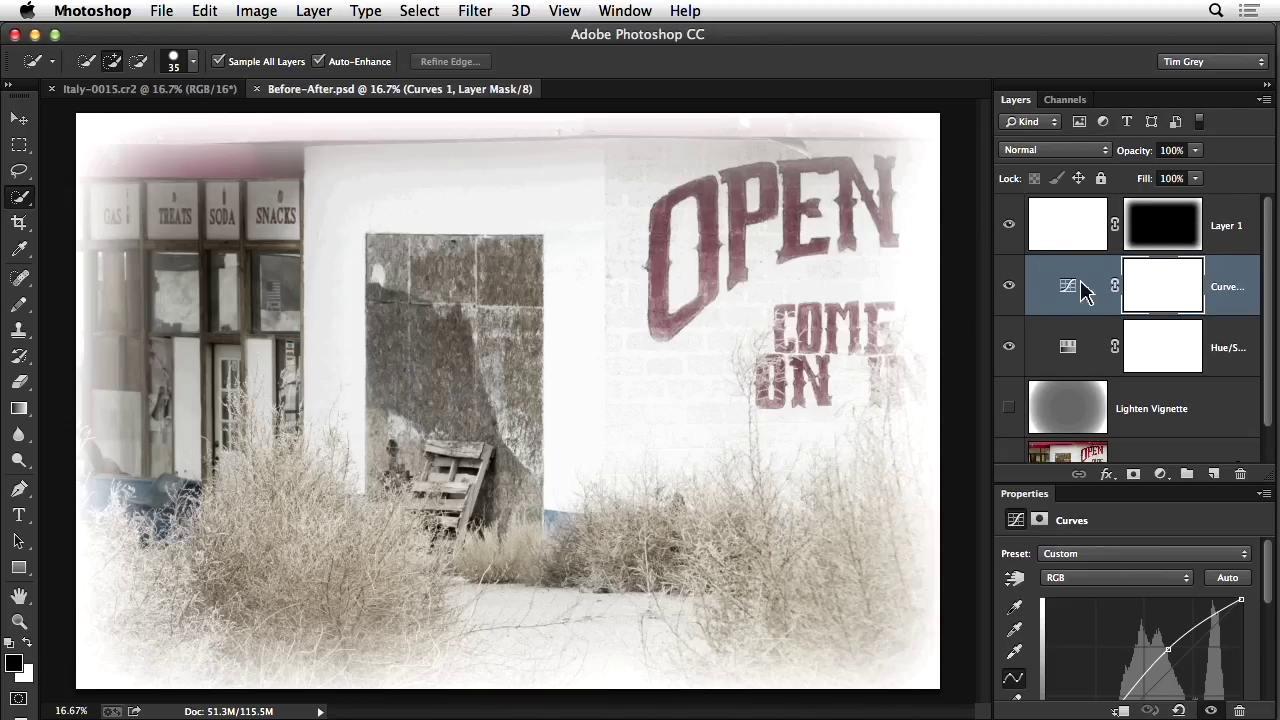
pyautogui.scroll(-2, 1085, 290)
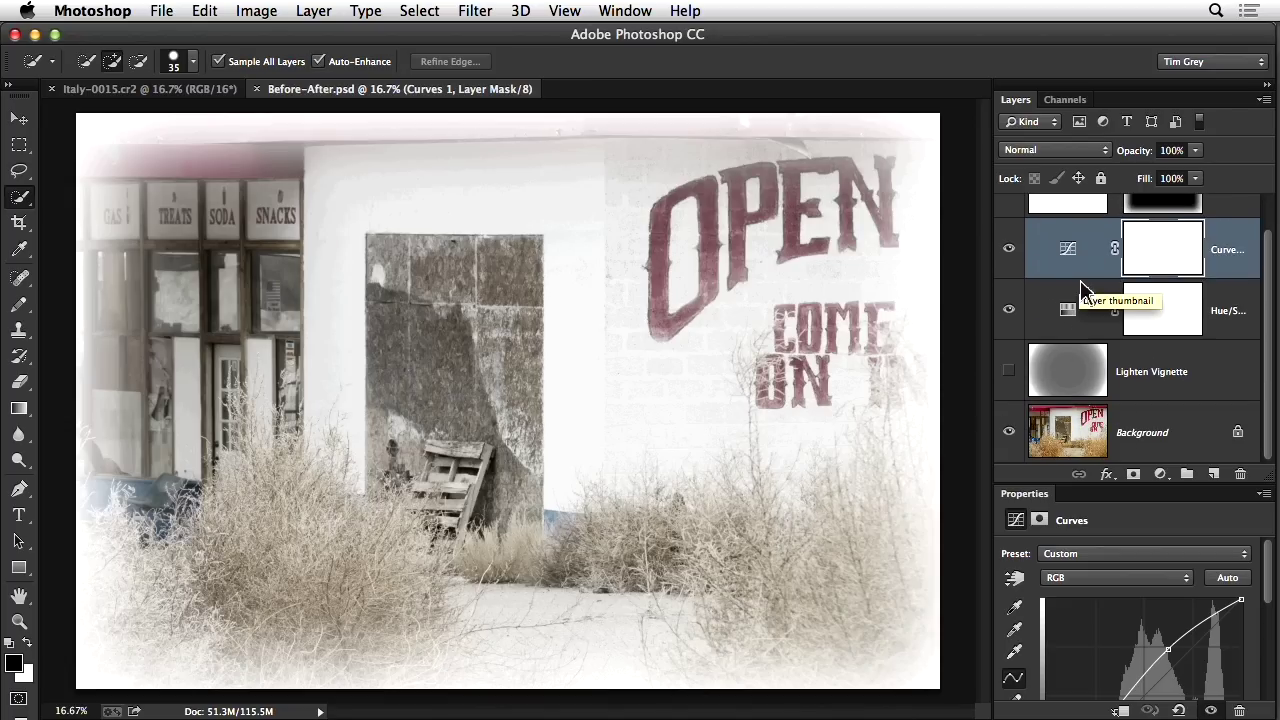
pyautogui.click(1063, 428)
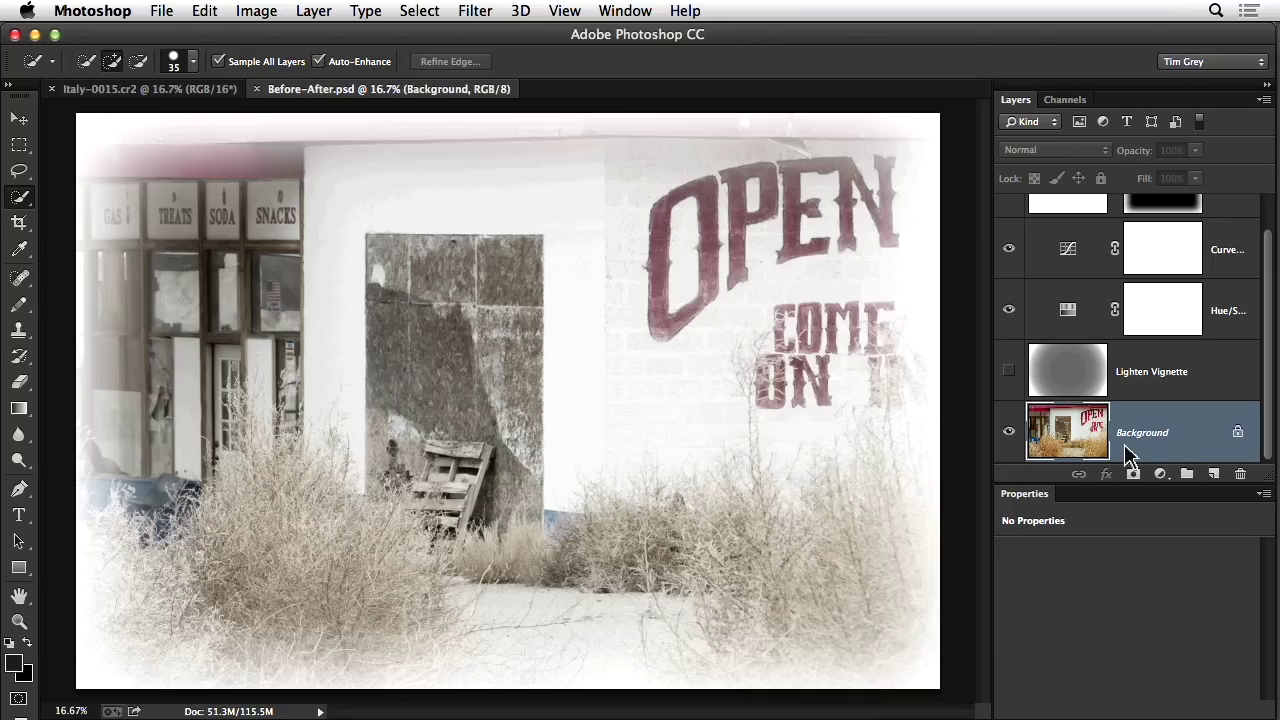
# Step: Compare the image before and after its adjustments by repeatedly showing the Background layer alone and restoring the other visible layers
pyautogui.keyDown('alt'); pyautogui.click(1010, 434); pyautogui.keyUp('alt')
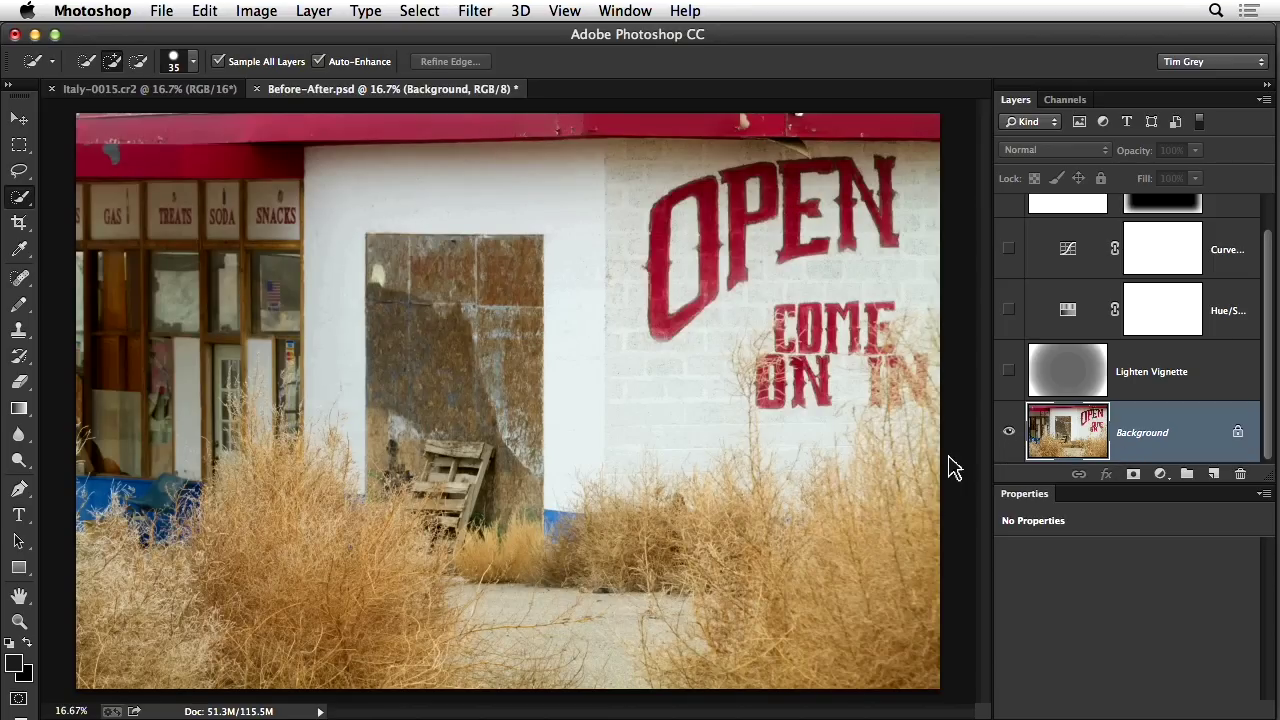
pyautogui.keyDown('alt'); pyautogui.click(1006, 434); pyautogui.keyUp('alt')
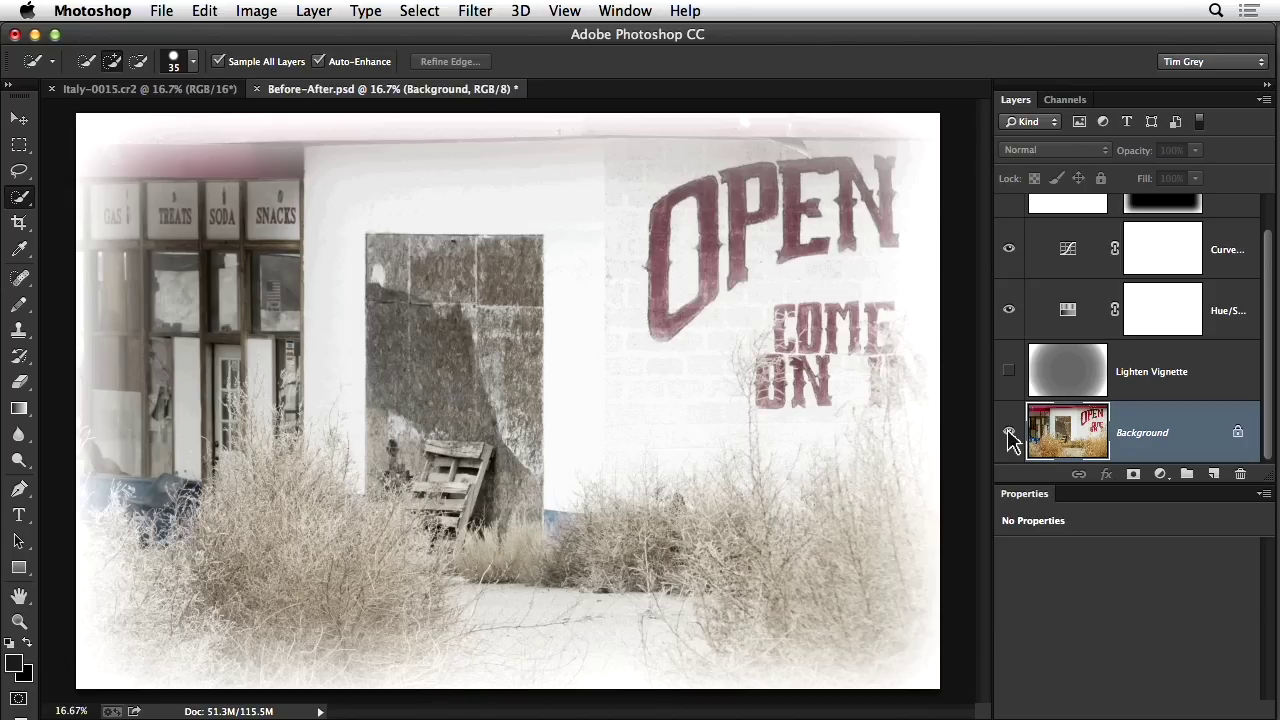
pyautogui.keyDown('alt'); pyautogui.click(1009, 434); pyautogui.keyUp('alt')
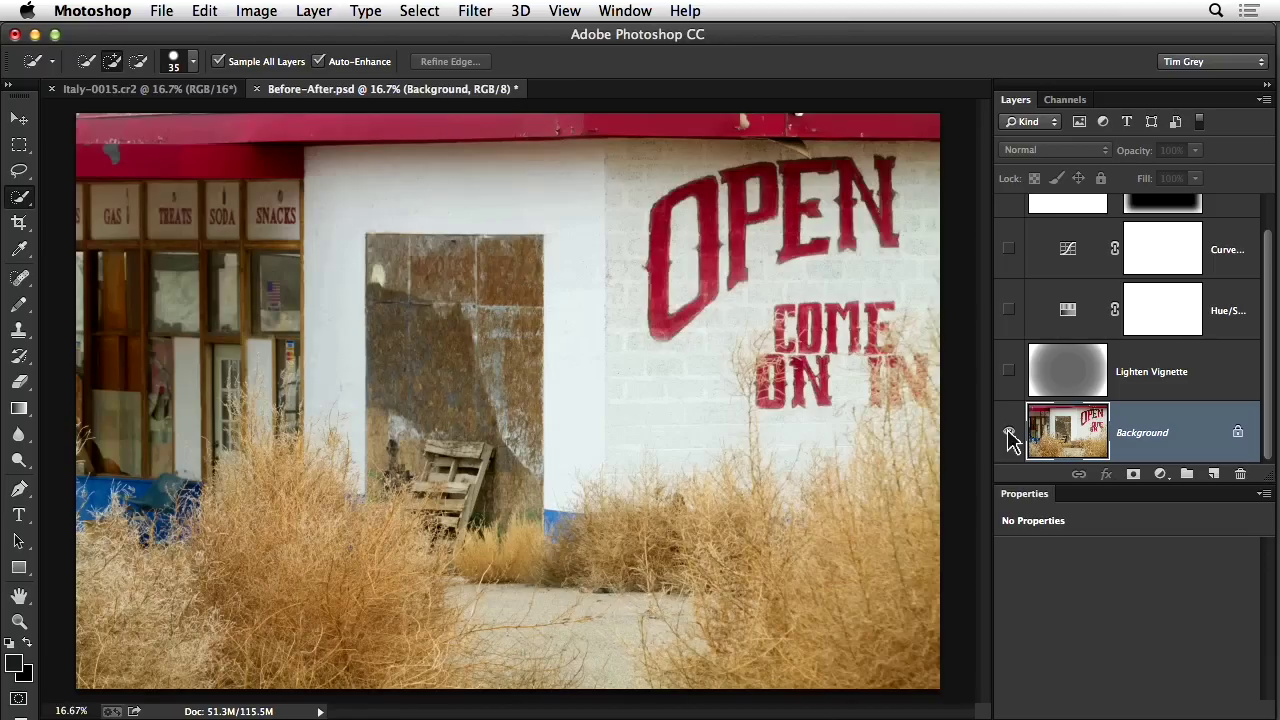
pyautogui.keyDown('alt'); pyautogui.click(1009, 434); pyautogui.keyUp('alt')
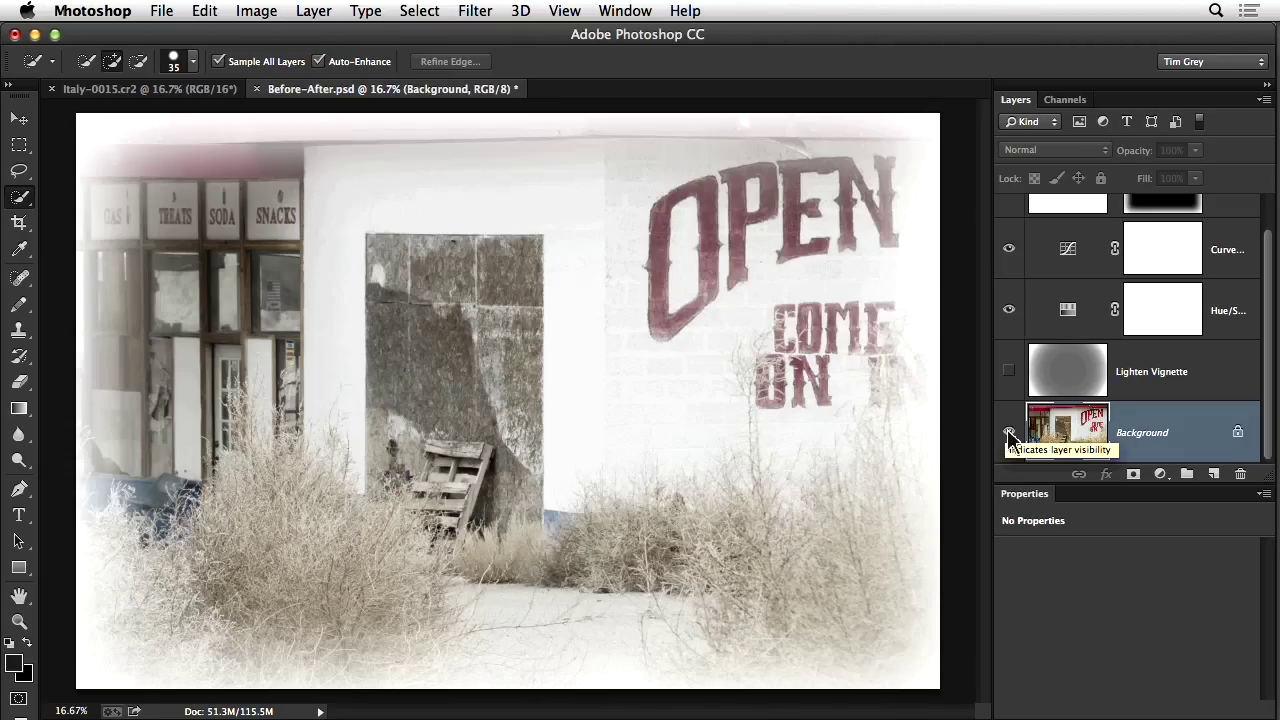
pyautogui.keyDown('alt'); pyautogui.click(1009, 434); pyautogui.keyUp('alt')
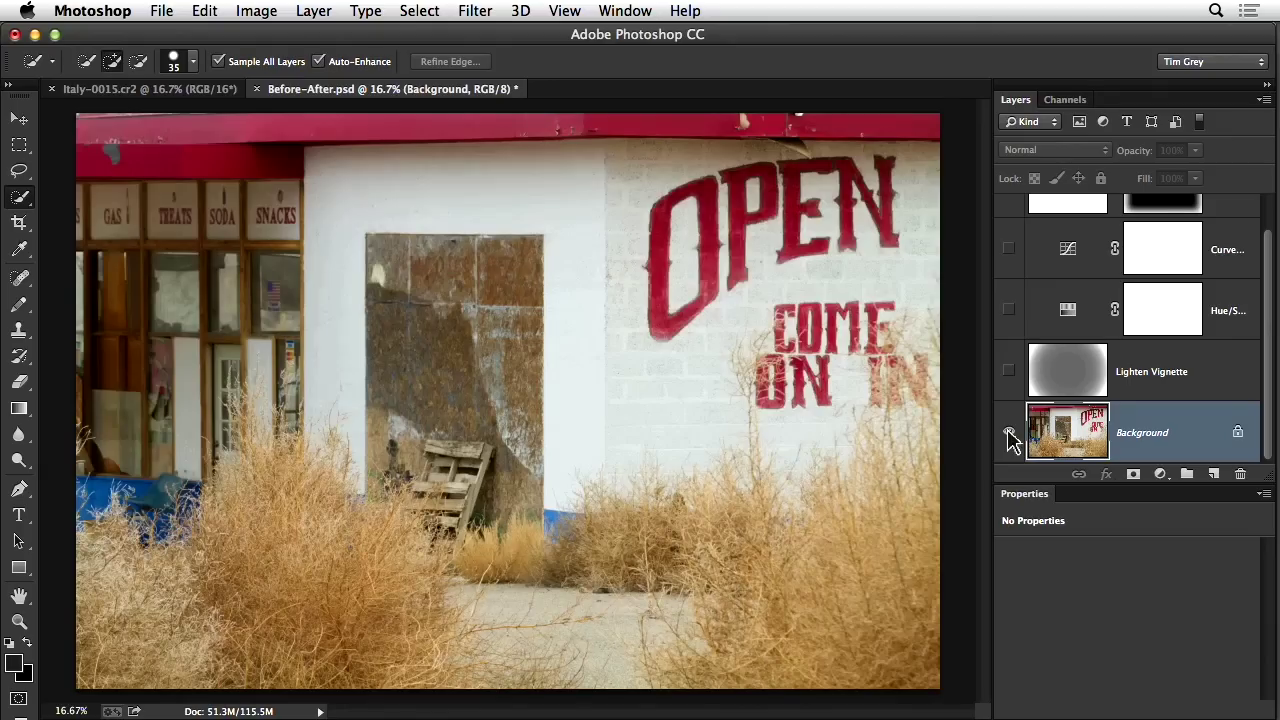
pyautogui.keyDown('alt'); pyautogui.click(1009, 434); pyautogui.keyUp('alt')
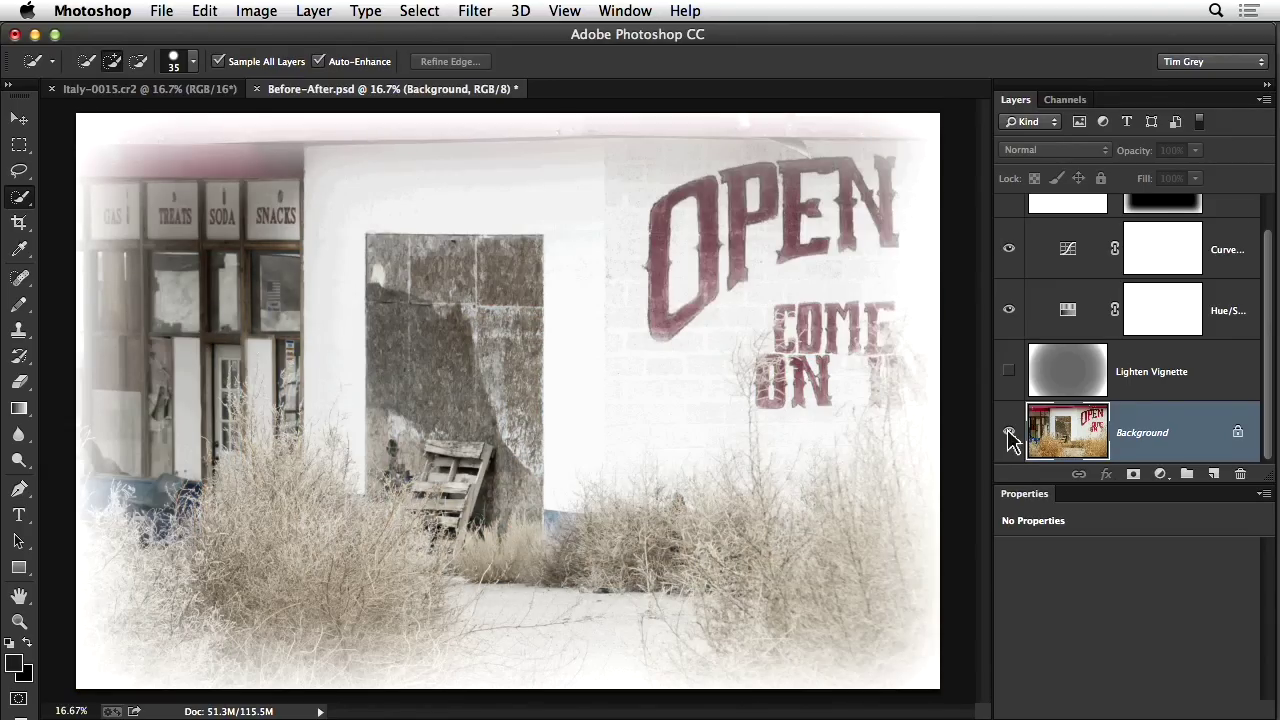
pyautogui.keyDown('alt'); pyautogui.click(1009, 434); pyautogui.keyUp('alt')
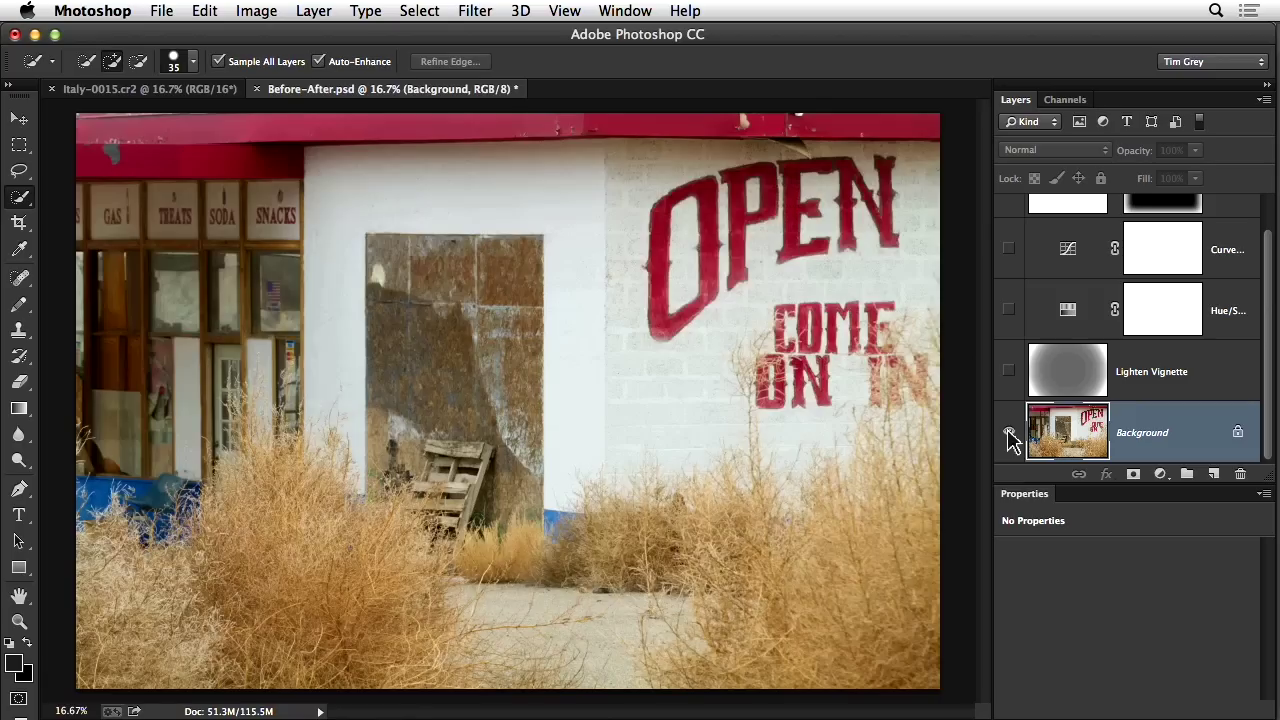
pyautogui.keyDown('alt'); pyautogui.click(1009, 434); pyautogui.keyUp('alt')
pyautogui.keyDown('alt'); pyautogui.click(1009, 434); pyautogui.keyUp('alt')
pyautogui.keyDown('alt'); pyautogui.click(1009, 434); pyautogui.keyUp('alt')
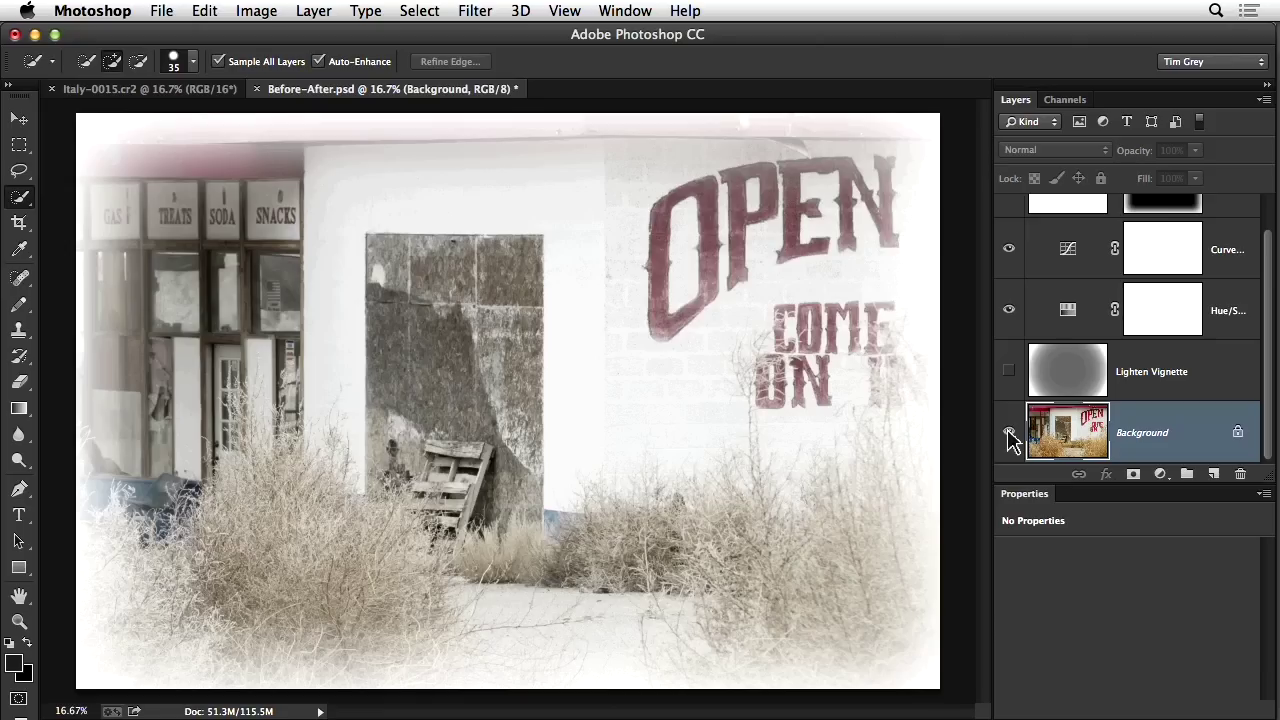
# Step: Close Before-After.psd without saving its changes
pyautogui.press('super+w')
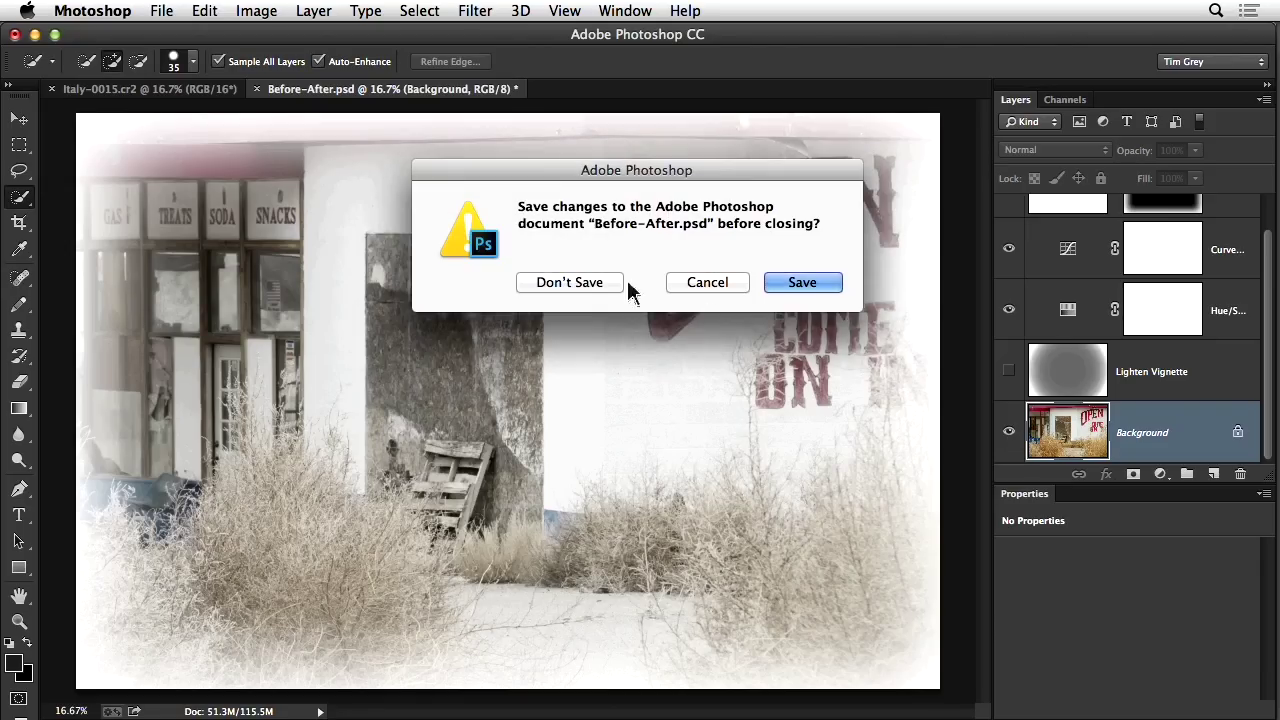
pyautogui.press('Escape')
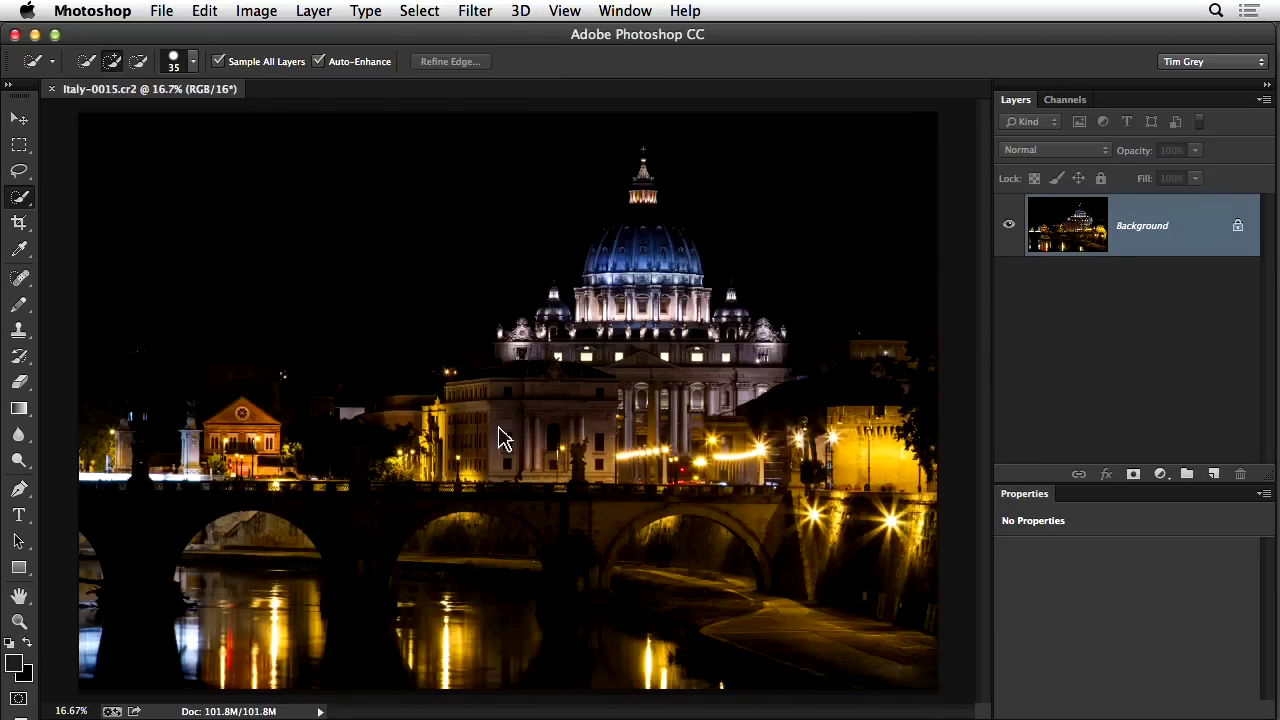
# Step: Paint a horizontal white stroke across the dark sky beside the dome with a 500 px Brush
pyautogui.click(19, 304)
pyautogui.moveTo(19, 304); pyautogui.dragTo(80, 300)
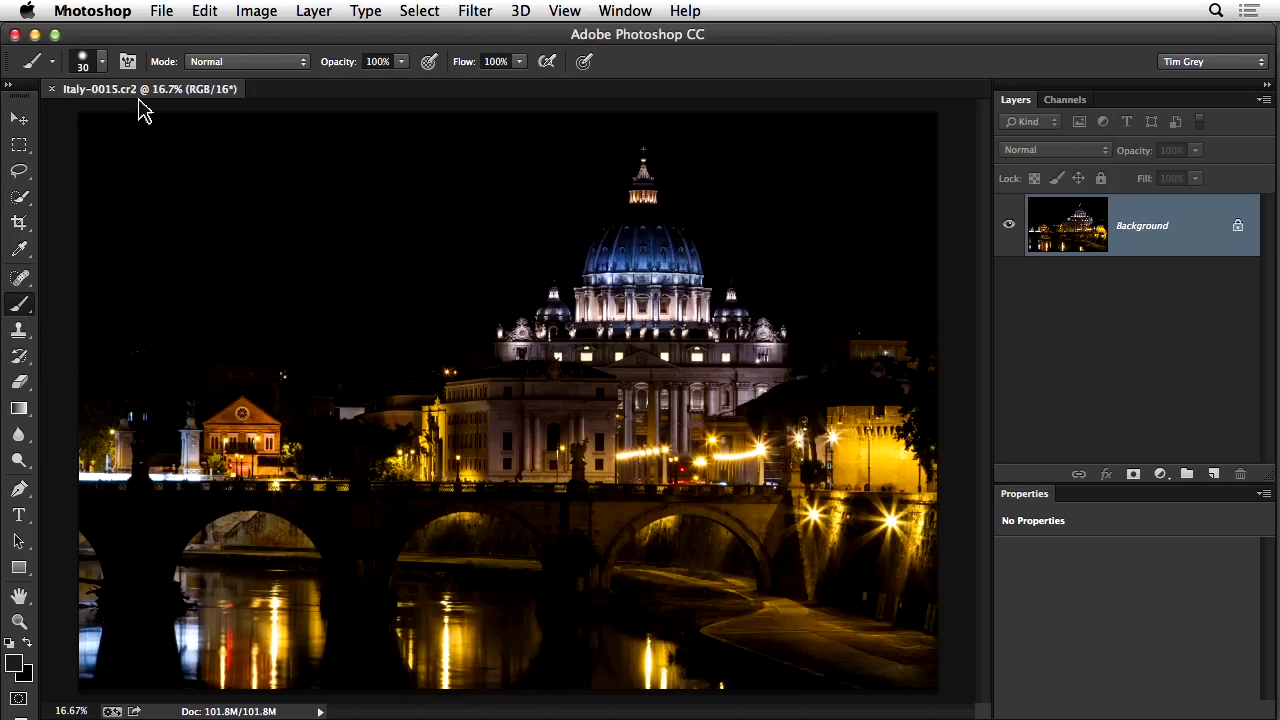
pyautogui.press('d')
pyautogui.press('x')
pyautogui.press(']')
pyautogui.press(']')
pyautogui.press(']')
pyautogui.press(']')
pyautogui.press(']')
pyautogui.press(']')
pyautogui.press(']')
pyautogui.press(']')
pyautogui.press(']')
pyautogui.press(']')
pyautogui.press(']')
pyautogui.press(']')
pyautogui.press(']')
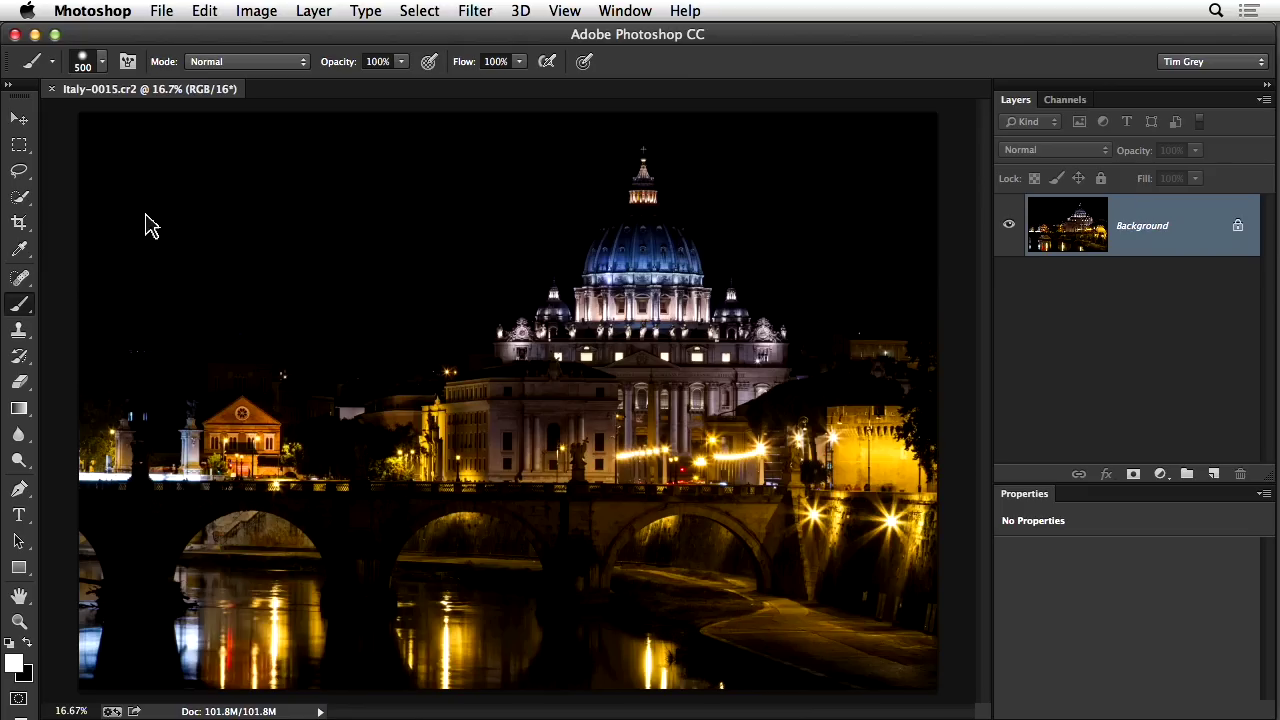
pyautogui.moveTo(149, 223); pyautogui.dragTo(377, 224)
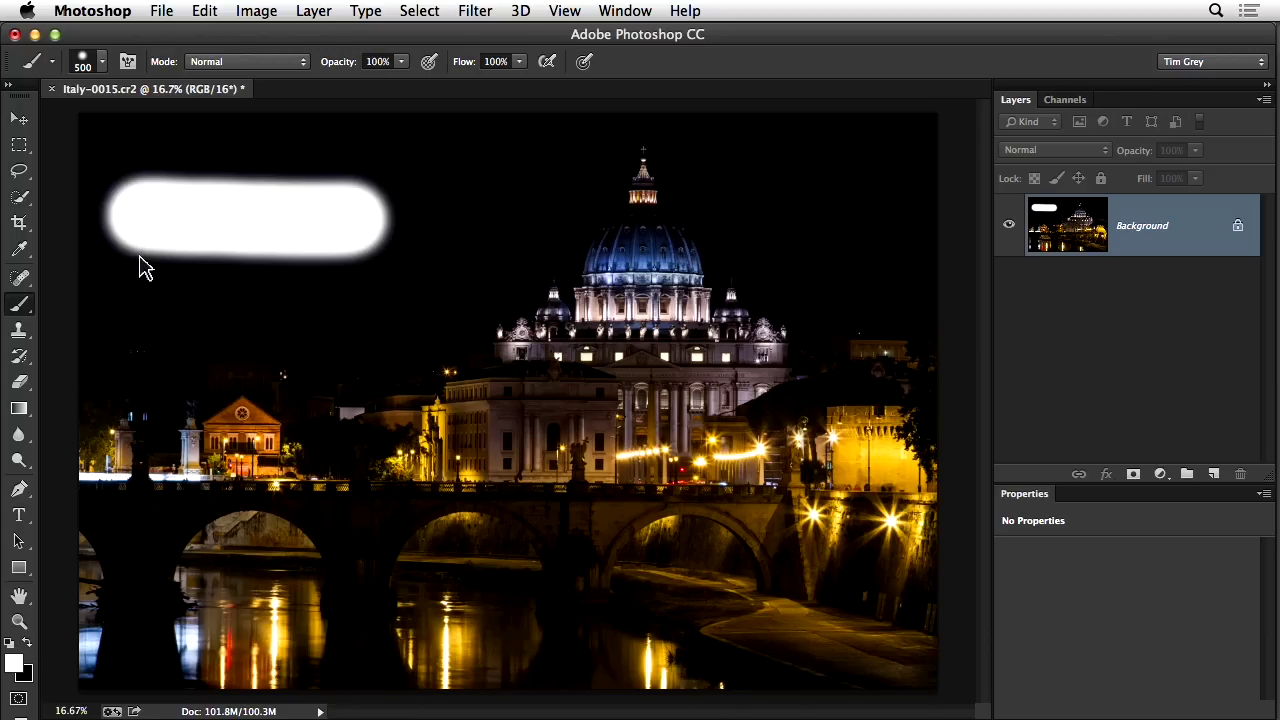
# Step: Set the brush hardness to 0% and paint a short soft-edged white stroke below the first one for comparison
pyautogui.scroll(2, 196, 190)
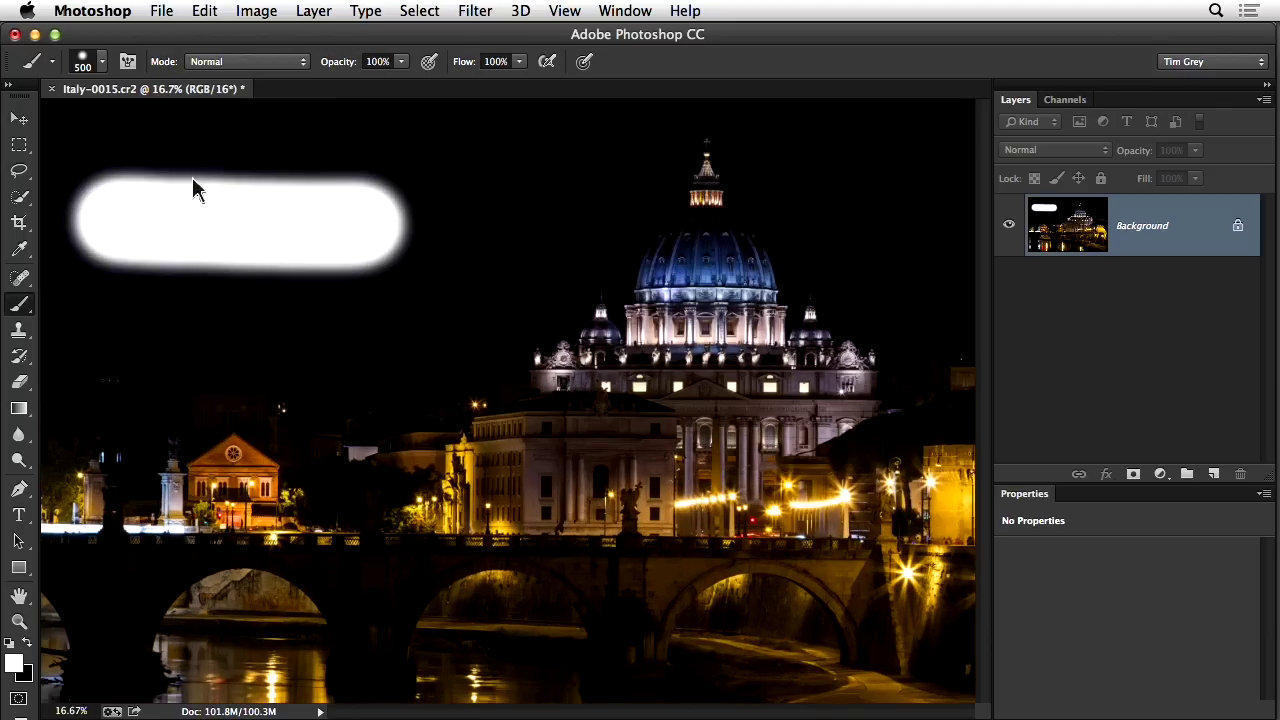
pyautogui.scroll(3, 195, 190)
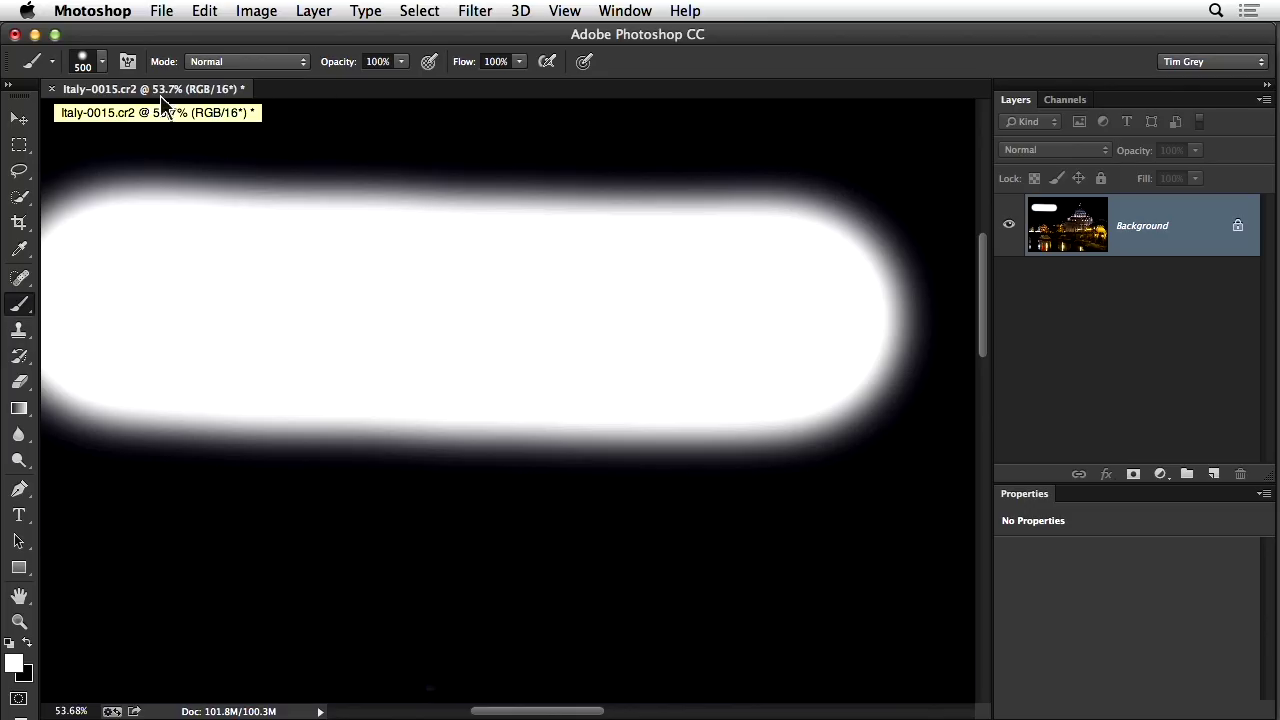
pyautogui.click(104, 63)
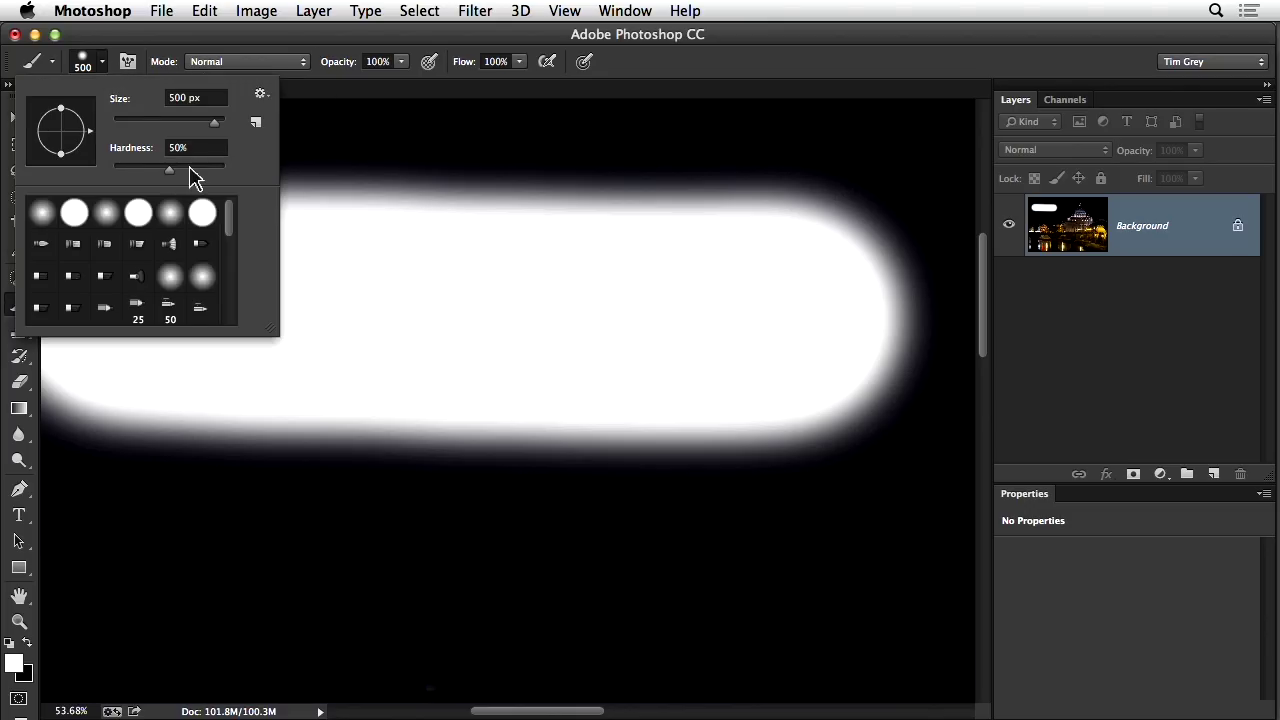
pyautogui.moveTo(170, 178); pyautogui.dragTo(109, 177)
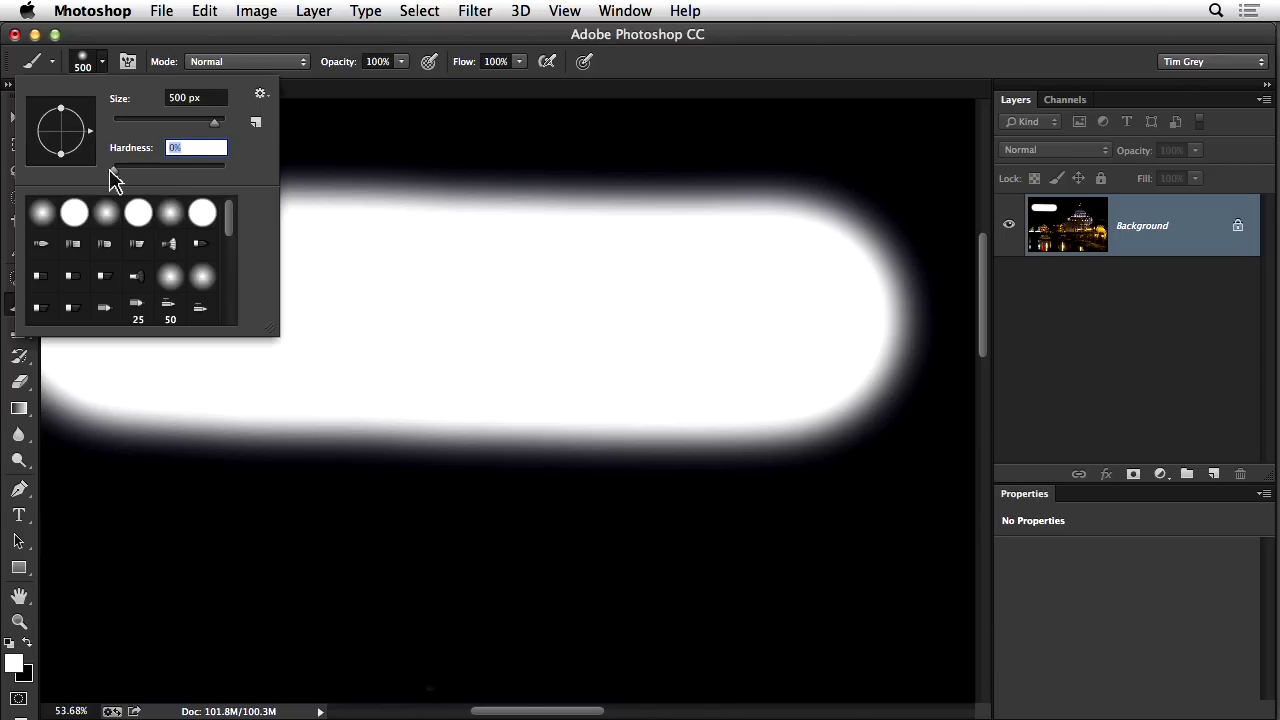
pyautogui.moveTo(186, 586); pyautogui.dragTo(363, 592)
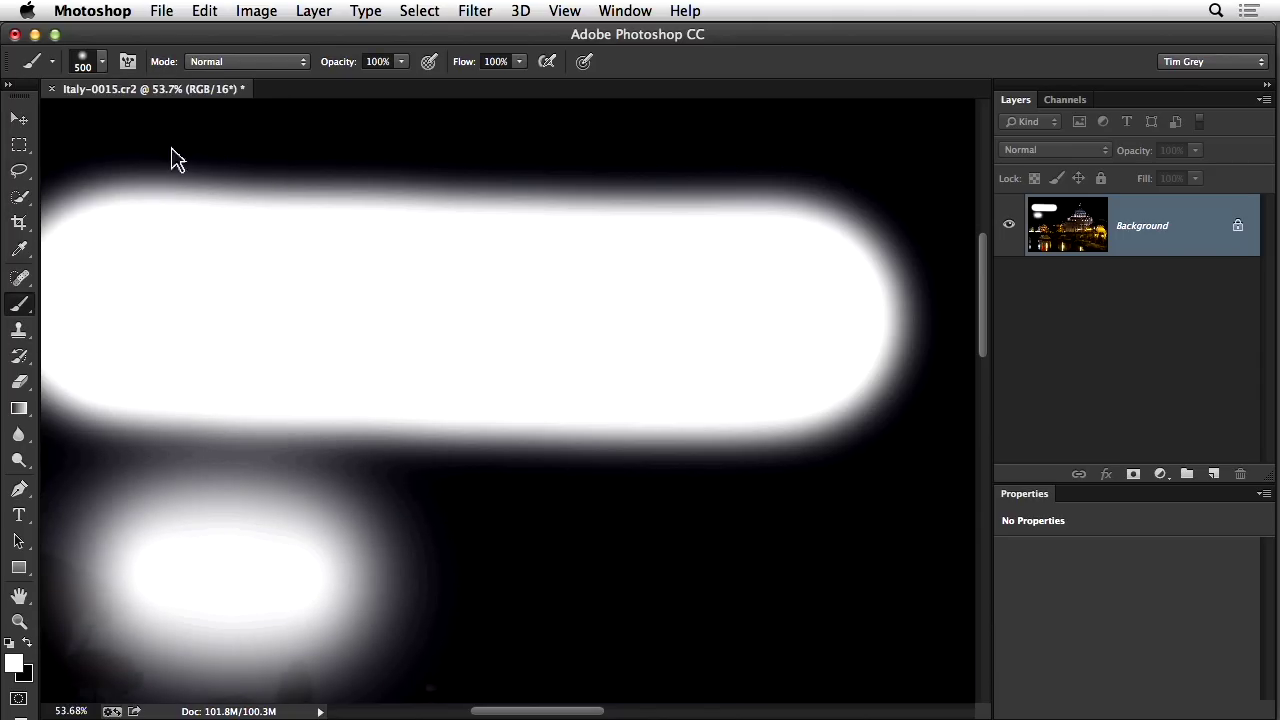
# Step: Set the brush hardness to its maximum and paint a short hard-edged white stroke beside the soft one
pyautogui.click(101, 61)
pyautogui.moveTo(116, 172); pyautogui.dragTo(257, 186)
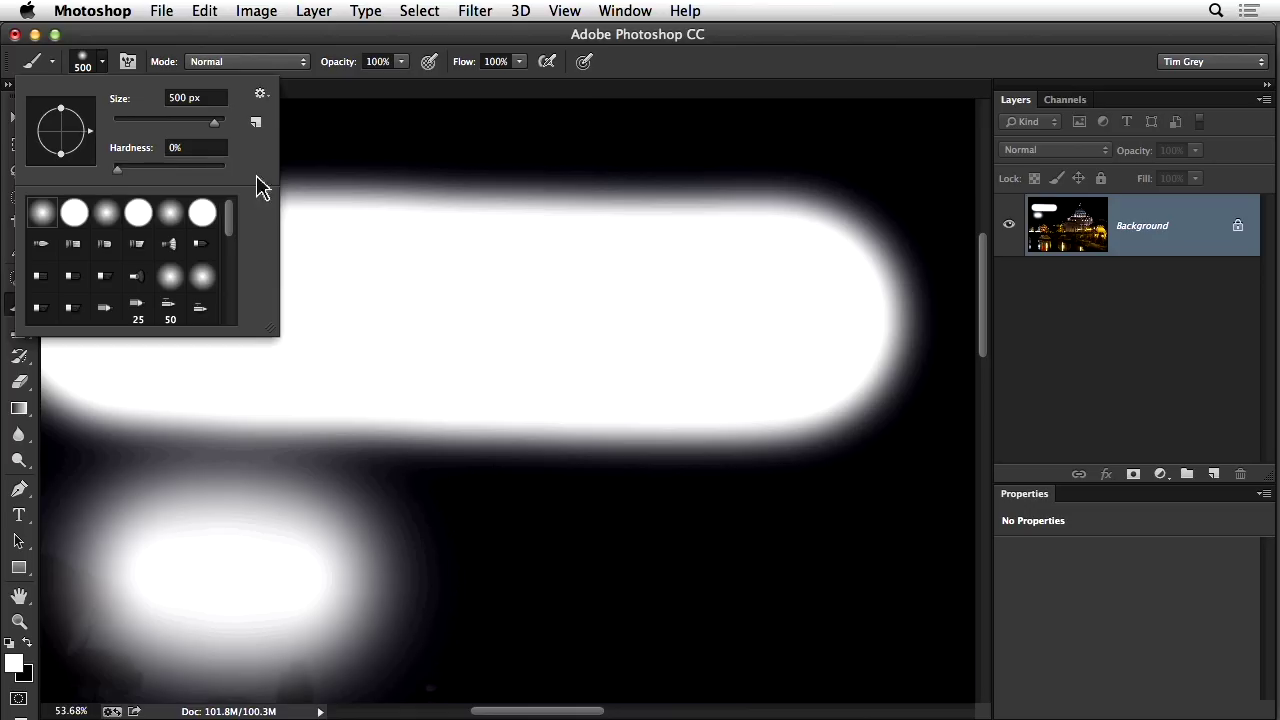
pyautogui.moveTo(571, 586); pyautogui.dragTo(640, 586)
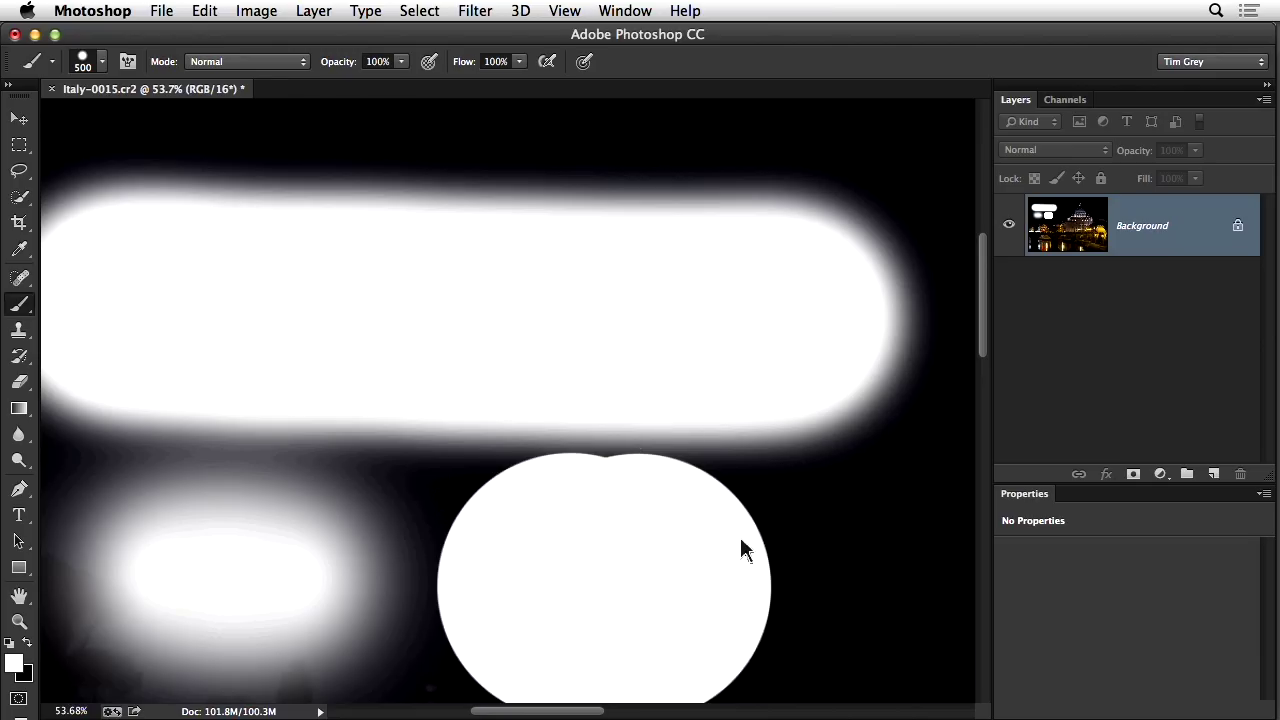
# Step: Undo all three white brush strokes in the sky of the night image
pyautogui.press('super+alt+z')
pyautogui.press('super+alt+z')
pyautogui.press('super+alt+z')
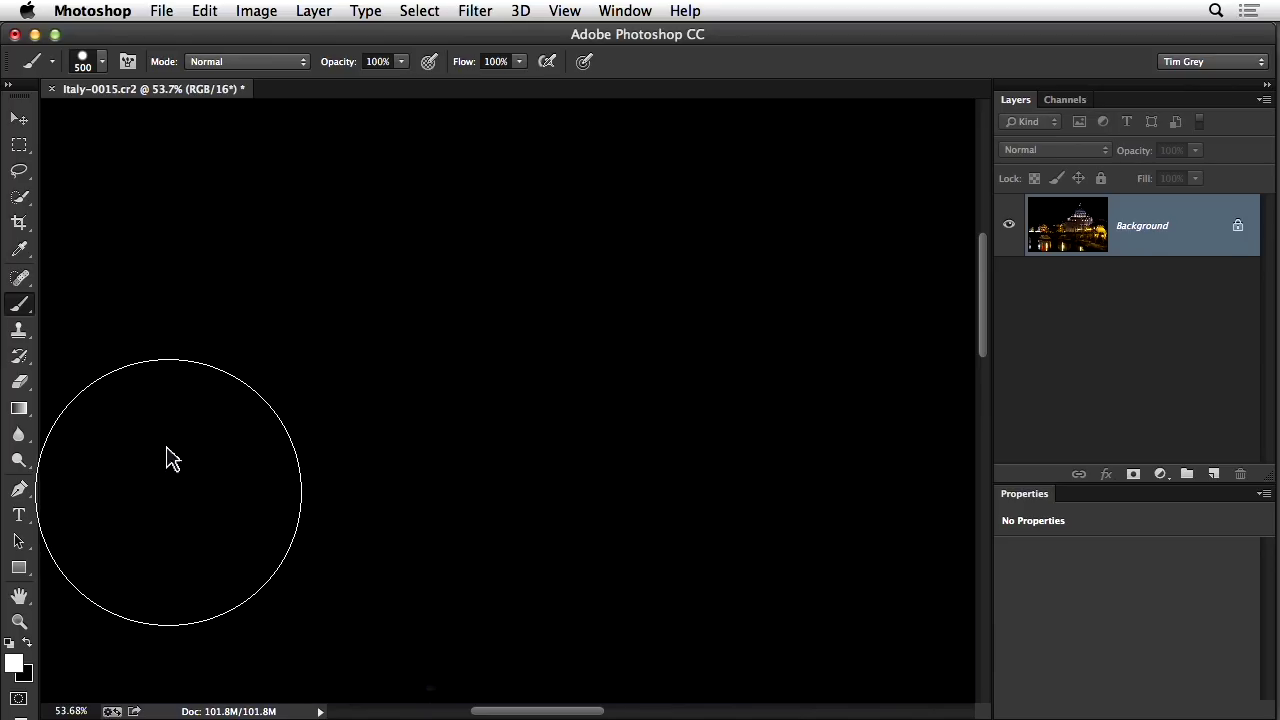
# Step: Switch to the Pencil Tool and enlarge its tip to 100 px
pyautogui.click(19, 307)
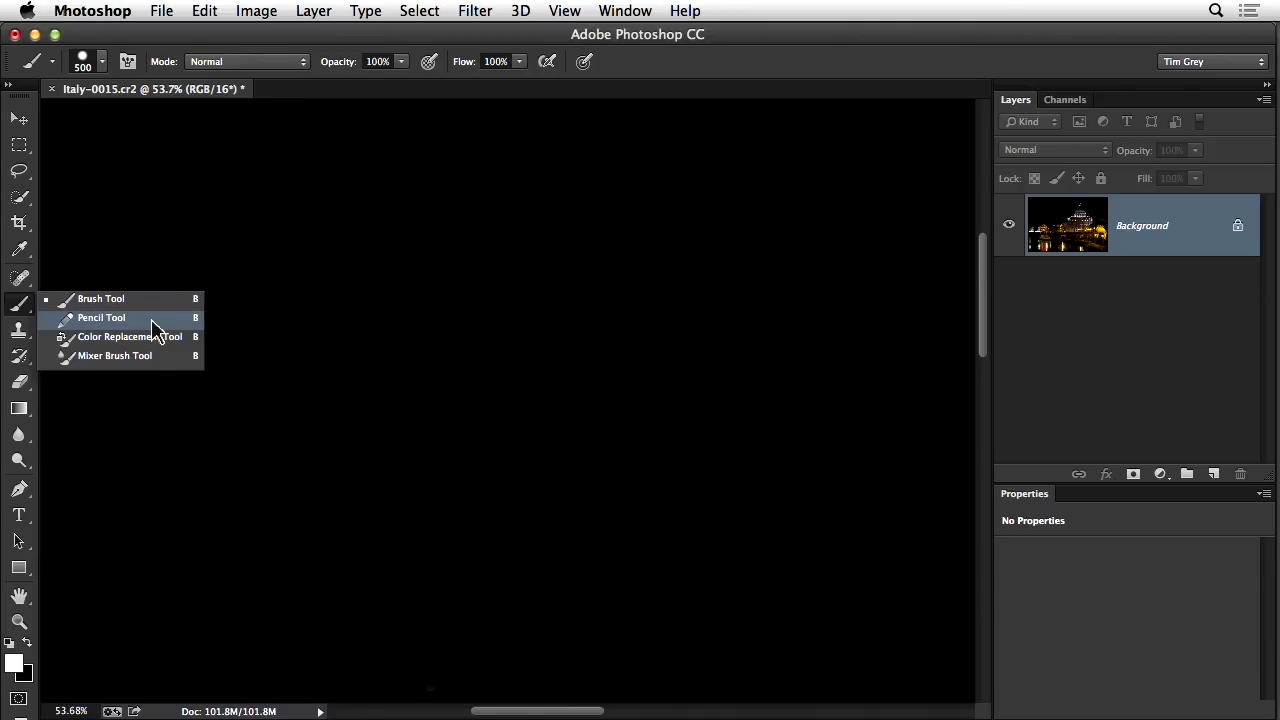
pyautogui.click(152, 322)
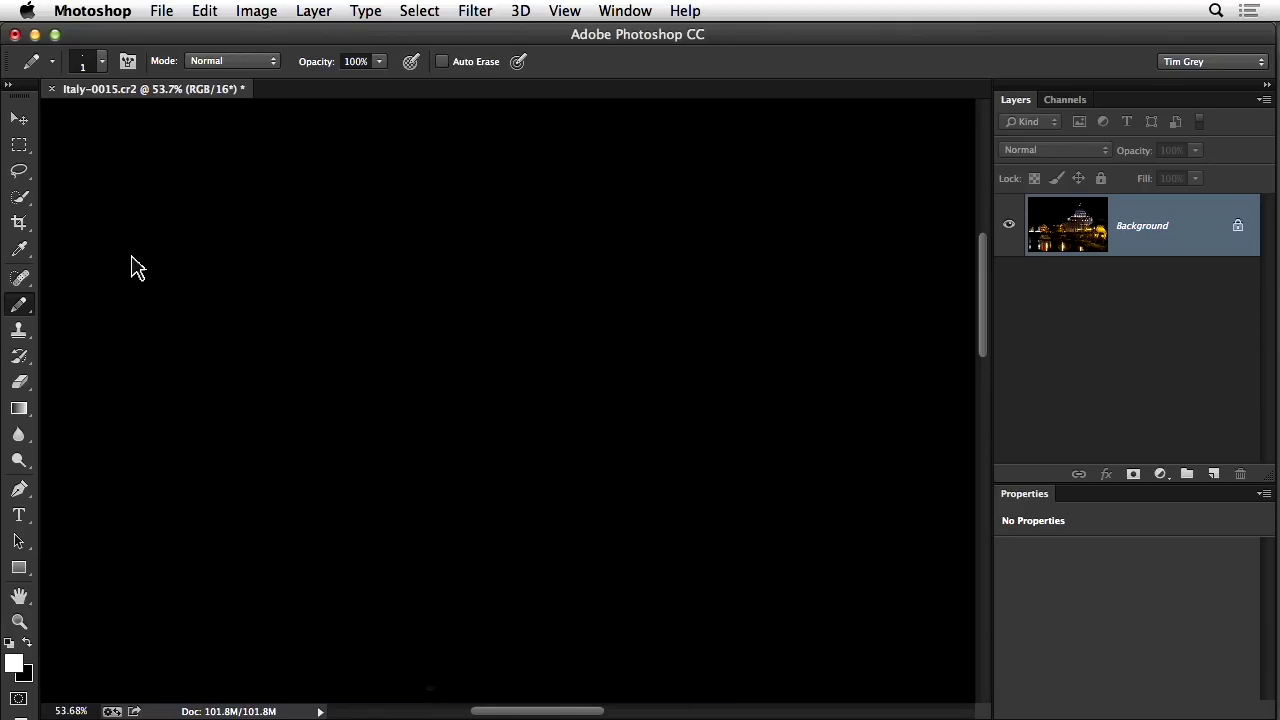
pyautogui.press(']')
pyautogui.press(']')
pyautogui.press(']')
pyautogui.press(']')
pyautogui.press(']')
pyautogui.press(']')
pyautogui.press(']')
pyautogui.press(']')
pyautogui.press(']')
pyautogui.press(']')
pyautogui.press(']')
pyautogui.press(']')
# Step: Set the pencil hardness to 0%, draw a horizontal white stroke across the dark sky, and recheck the hardness setting
pyautogui.click(104, 61)
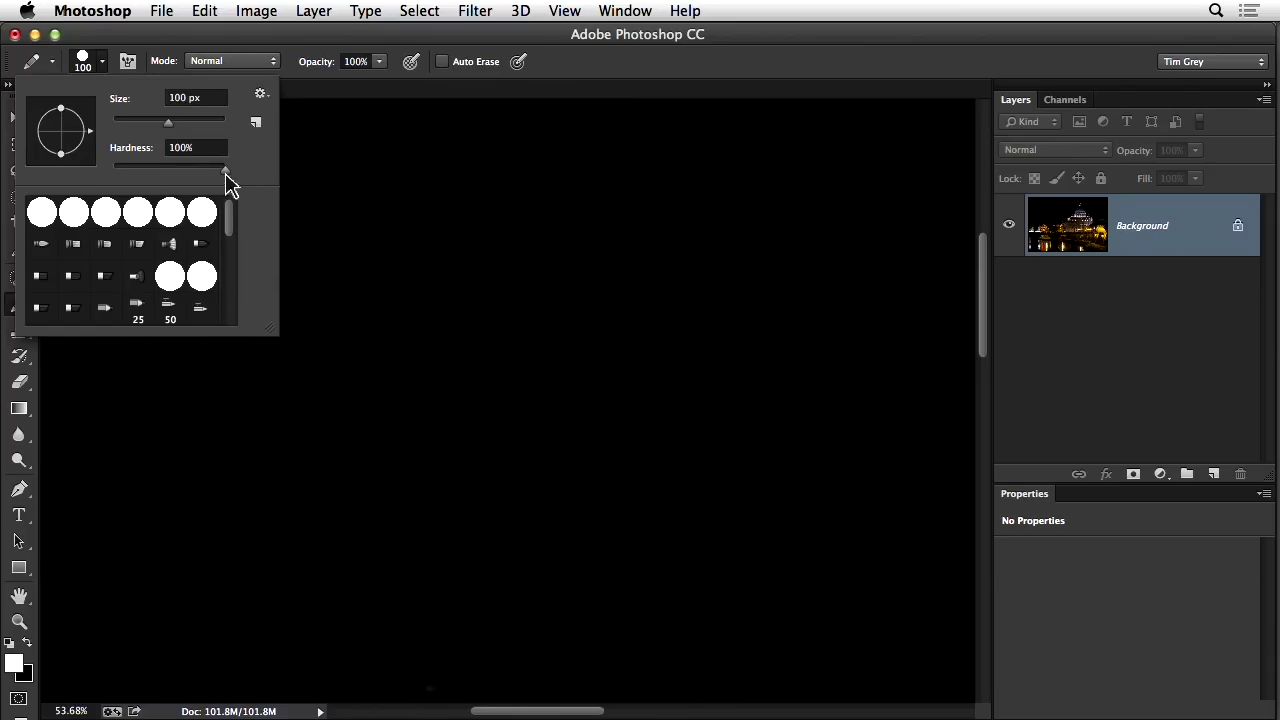
pyautogui.moveTo(225, 170); pyautogui.dragTo(66, 177)
pyautogui.click(102, 61)
pyautogui.moveTo(175, 355); pyautogui.dragTo(584, 364)
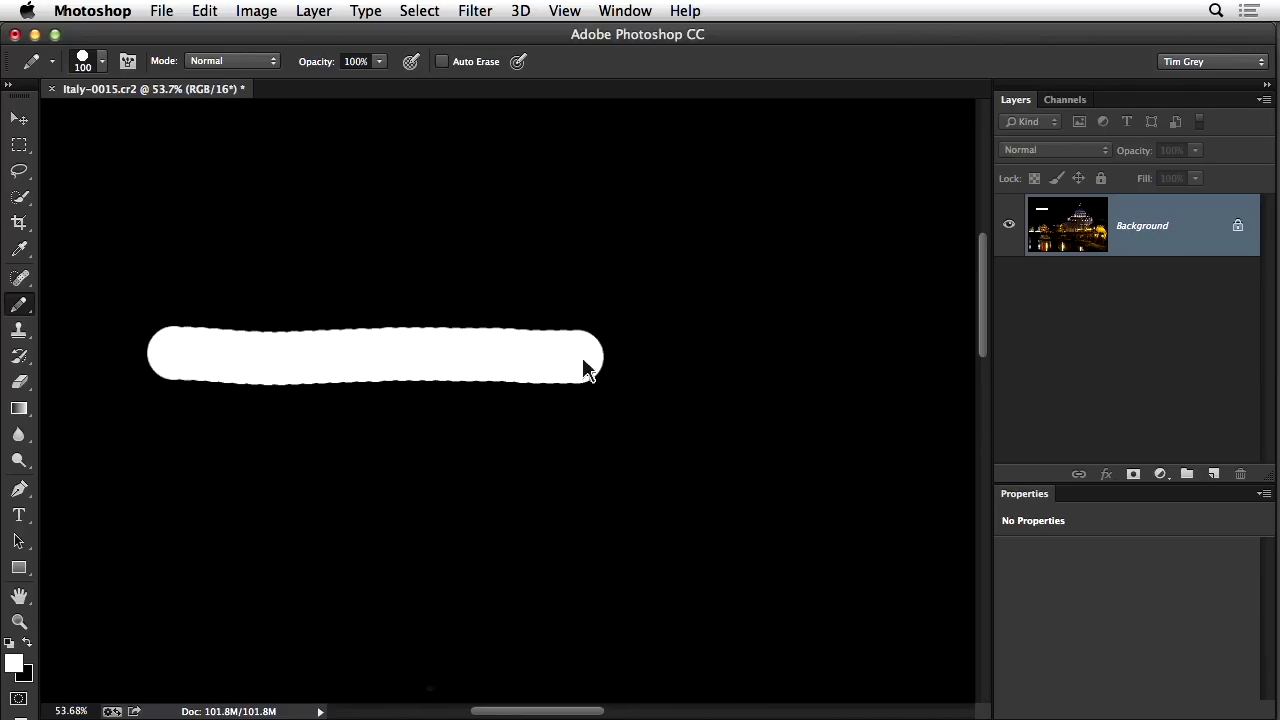
pyautogui.click(103, 63)
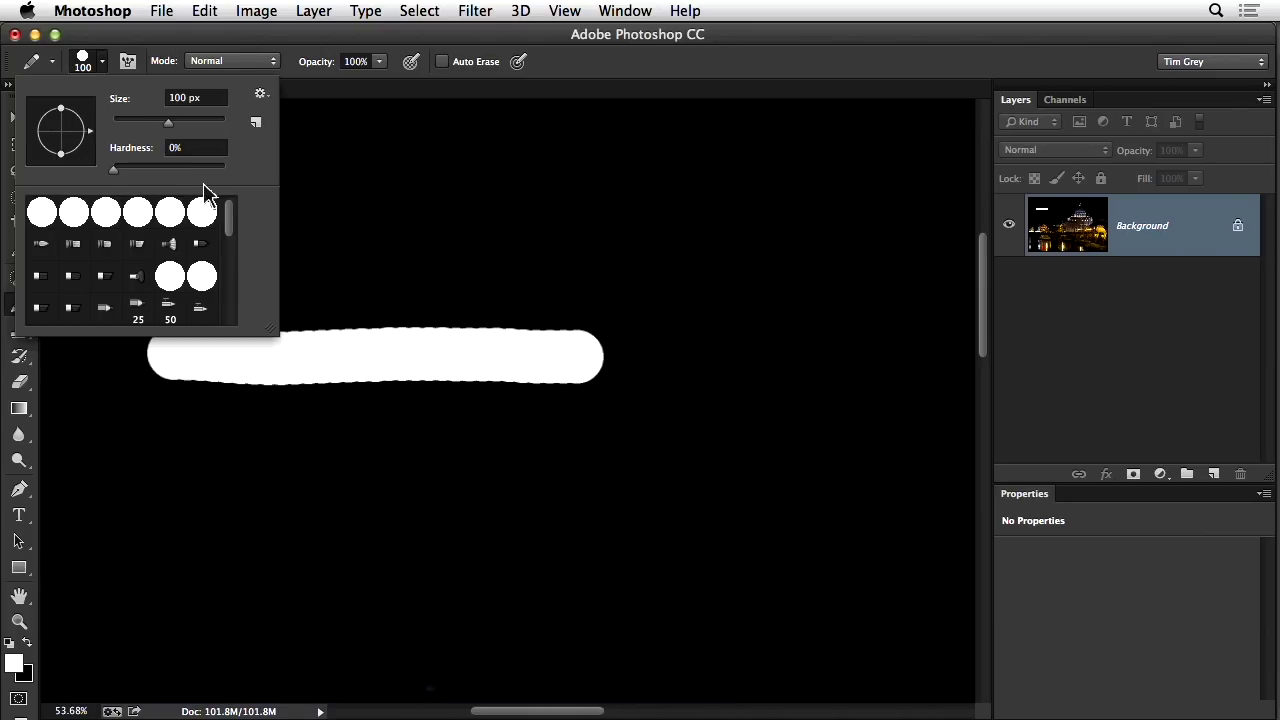
pyautogui.click(104, 68)
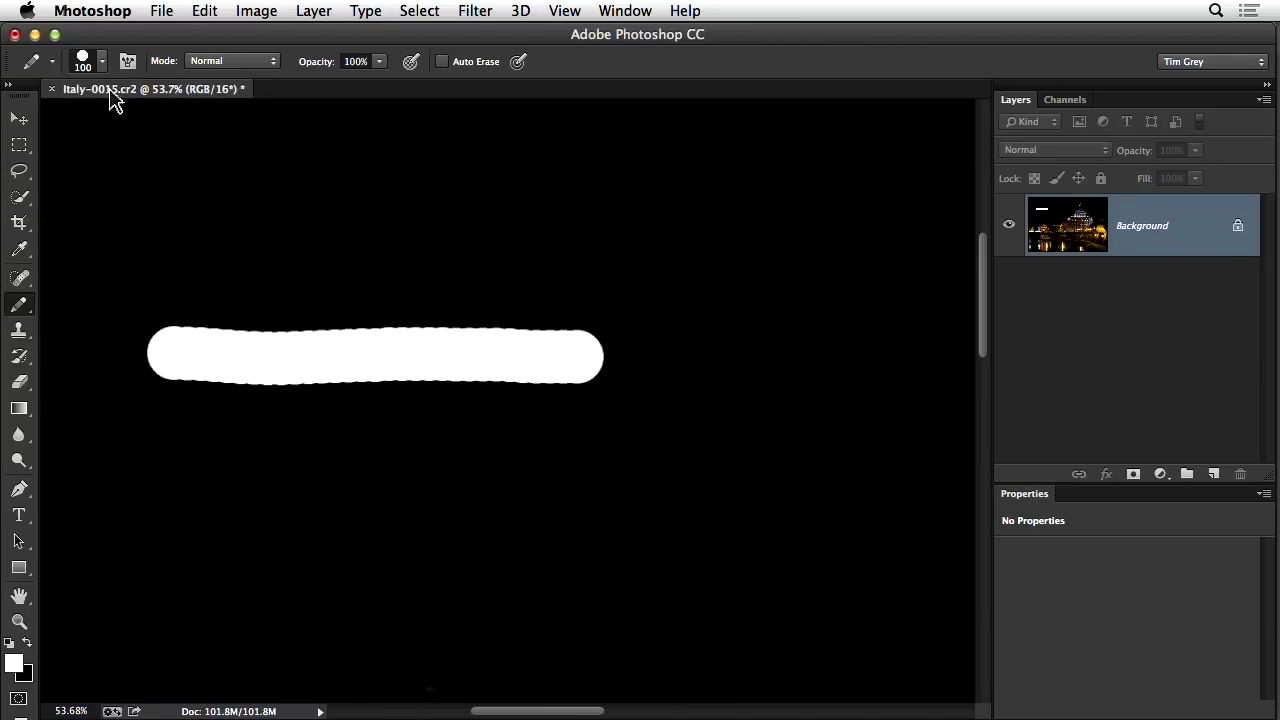
# Step: Return to the Brush Tool, undo the pencil stroke, and fit the whole image in view
pyautogui.click(27, 318)
pyautogui.click(80, 292)
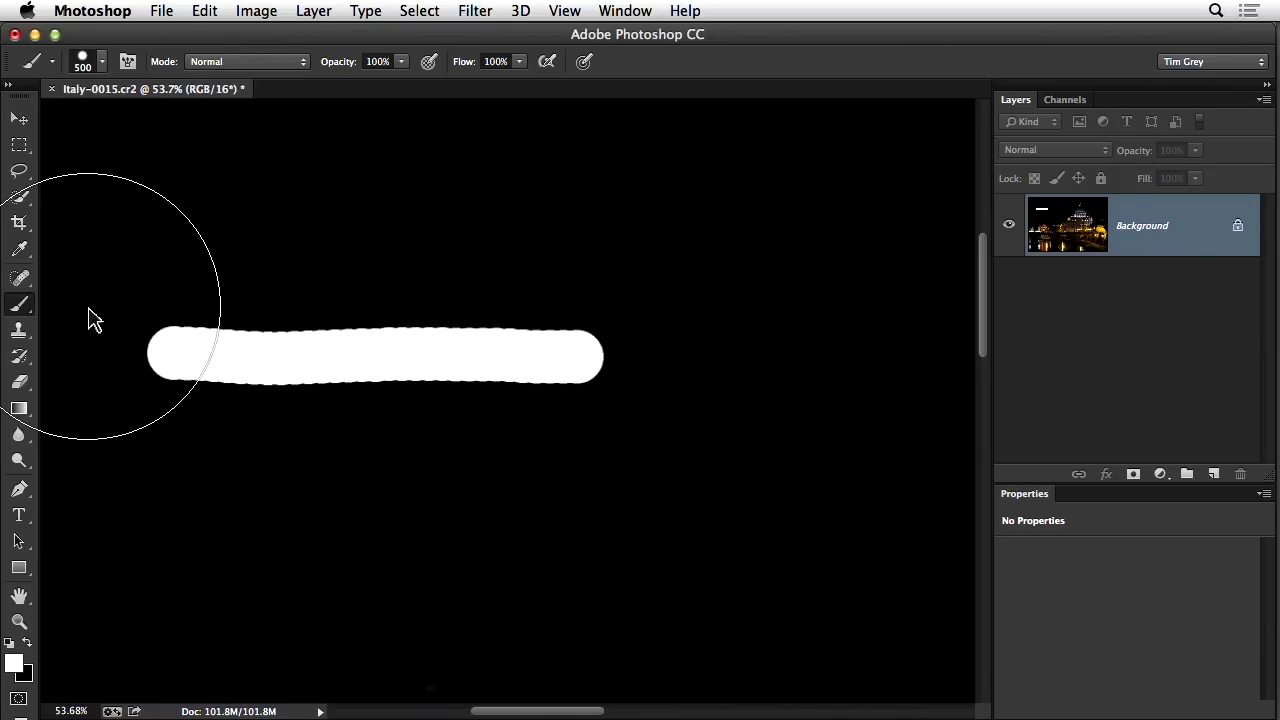
pyautogui.press('super+z')
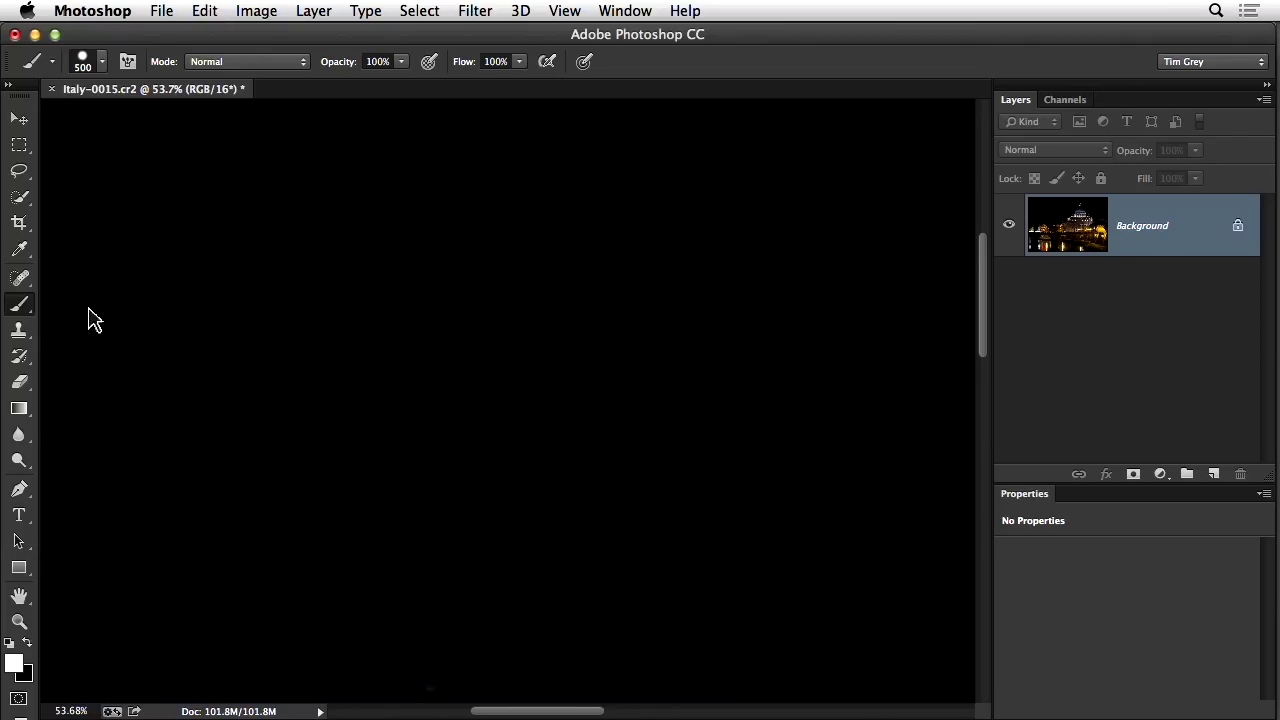
pyautogui.press('super+0')
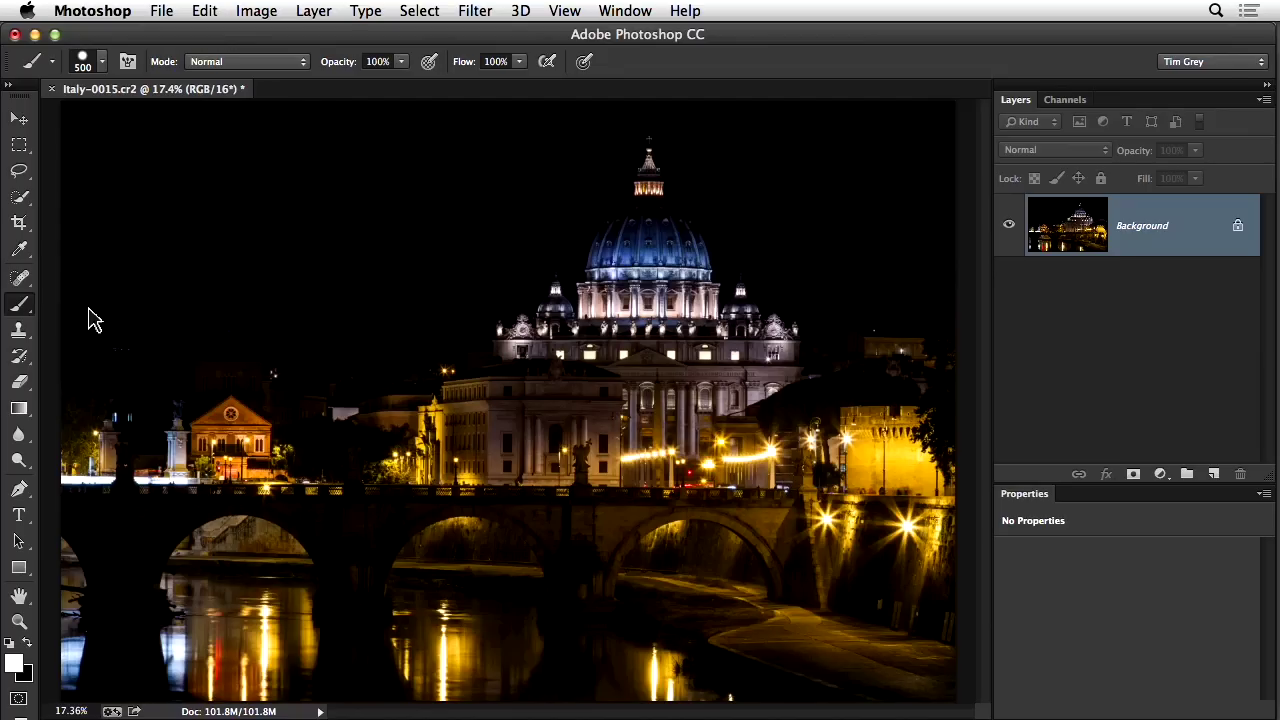
# Step: Switch to Adobe Bridge and examine LensBaby1.jpg in a full-screen preview as a reference for the lens blur effect
pyautogui.press('super+Tab')
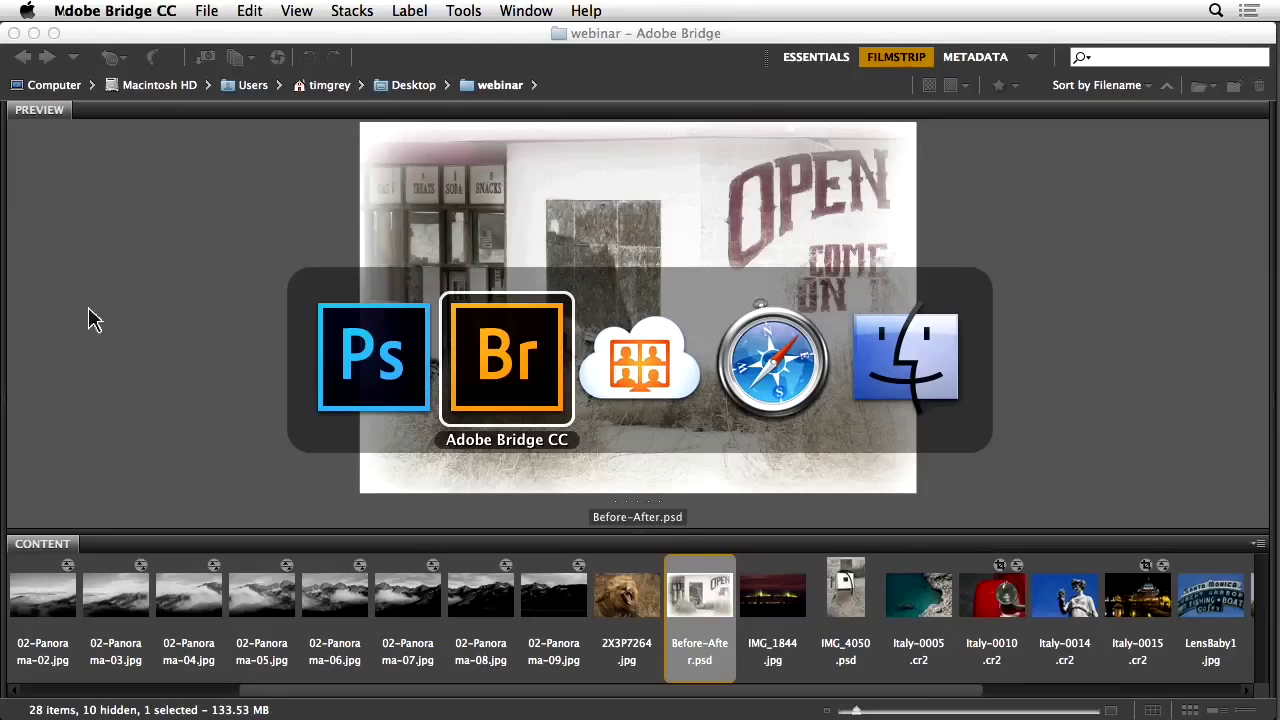
pyautogui.hscroll(6, 828, 634)
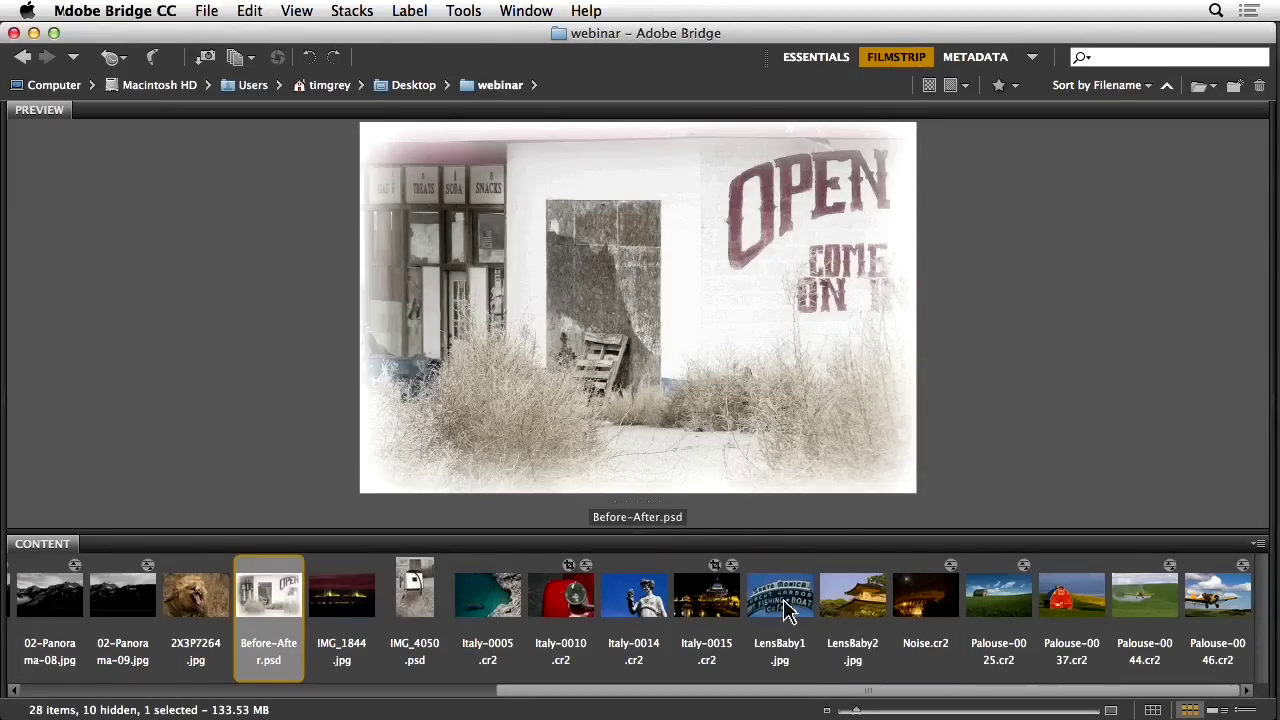
pyautogui.click(786, 605)
pyautogui.press('space')
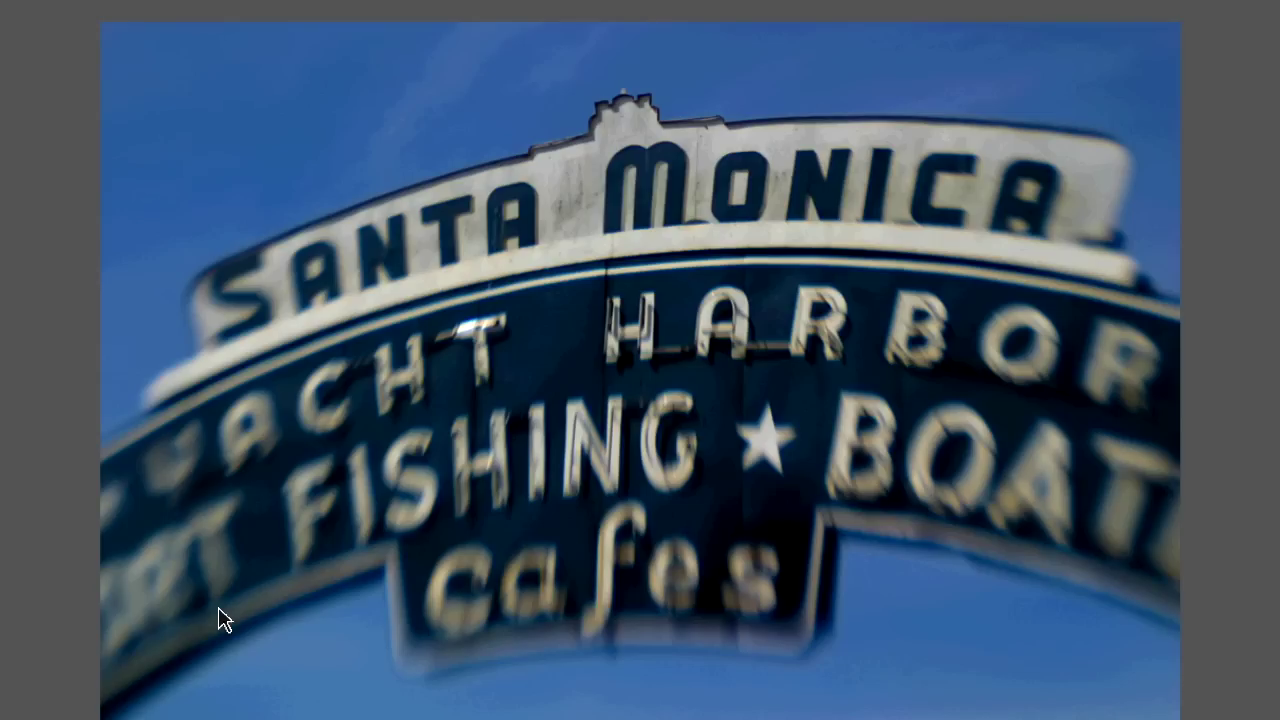
pyautogui.press('space')
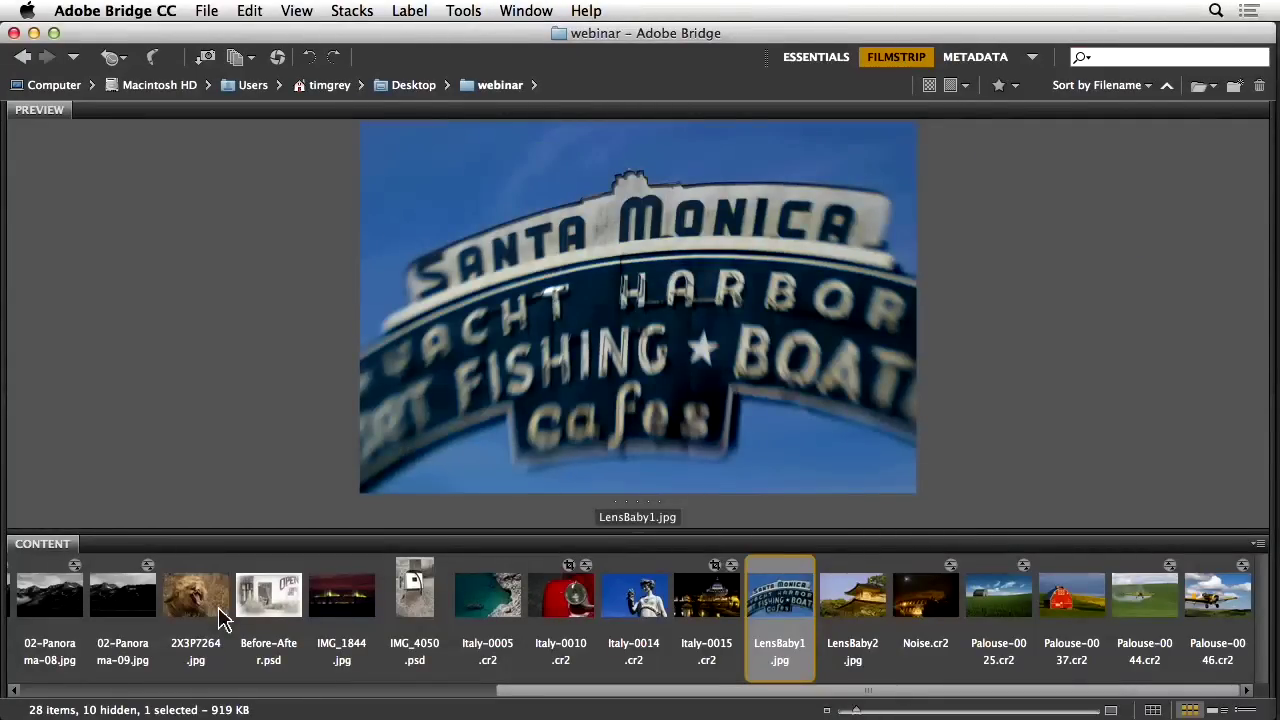
# Step: Open LensBaby2.jpg from Bridge in Photoshop and fit the image in view
pyautogui.press('super+Tab')
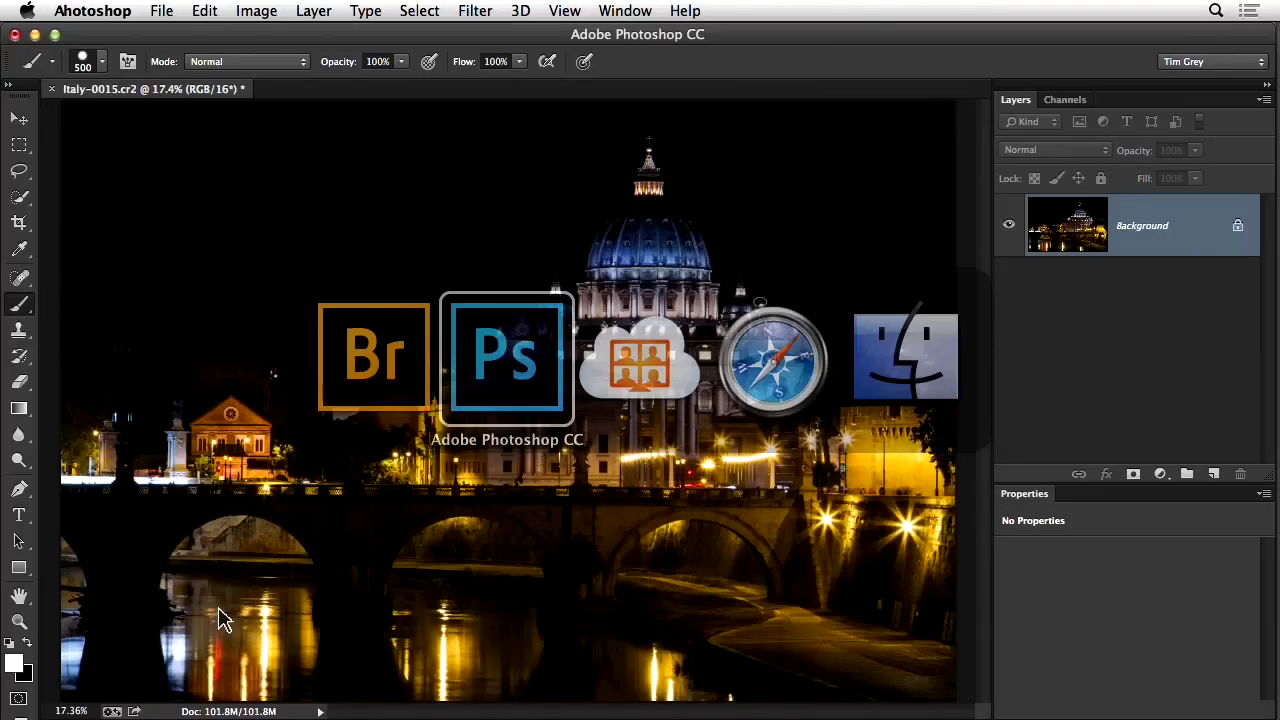
pyautogui.press('super+shift+Tab')
pyautogui.doubleClick(847, 600)
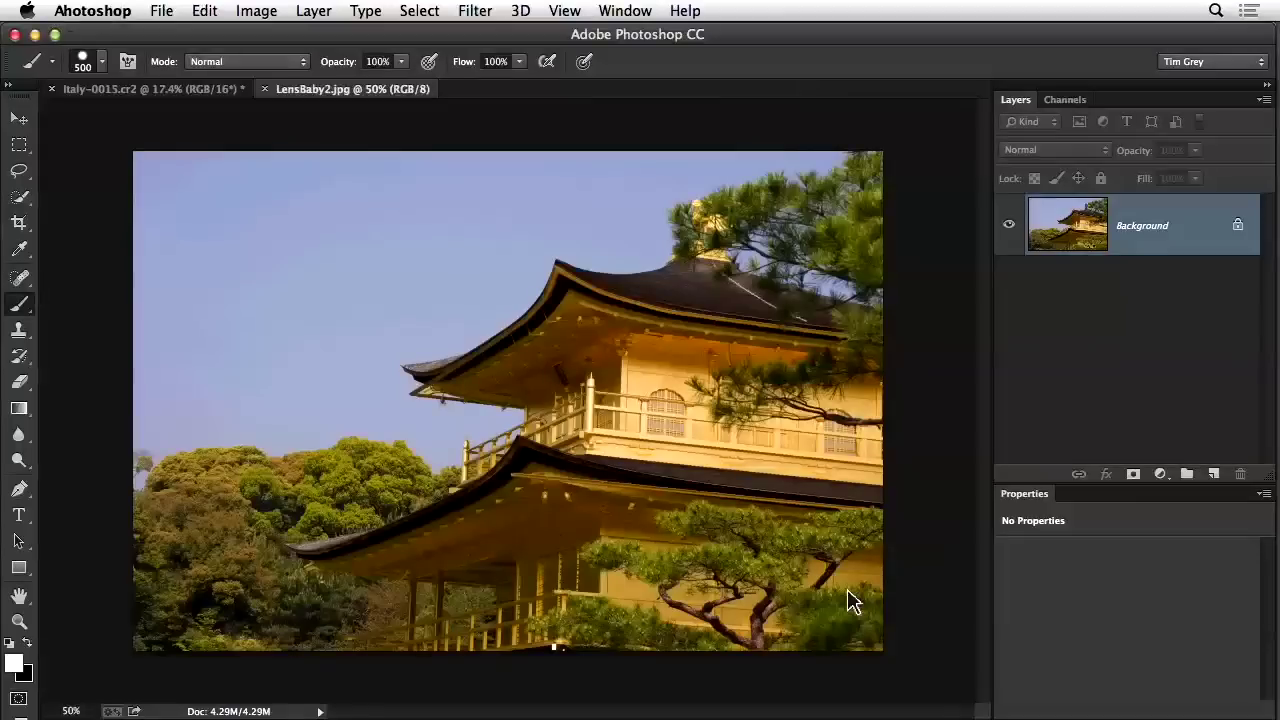
pyautogui.press('super+0')
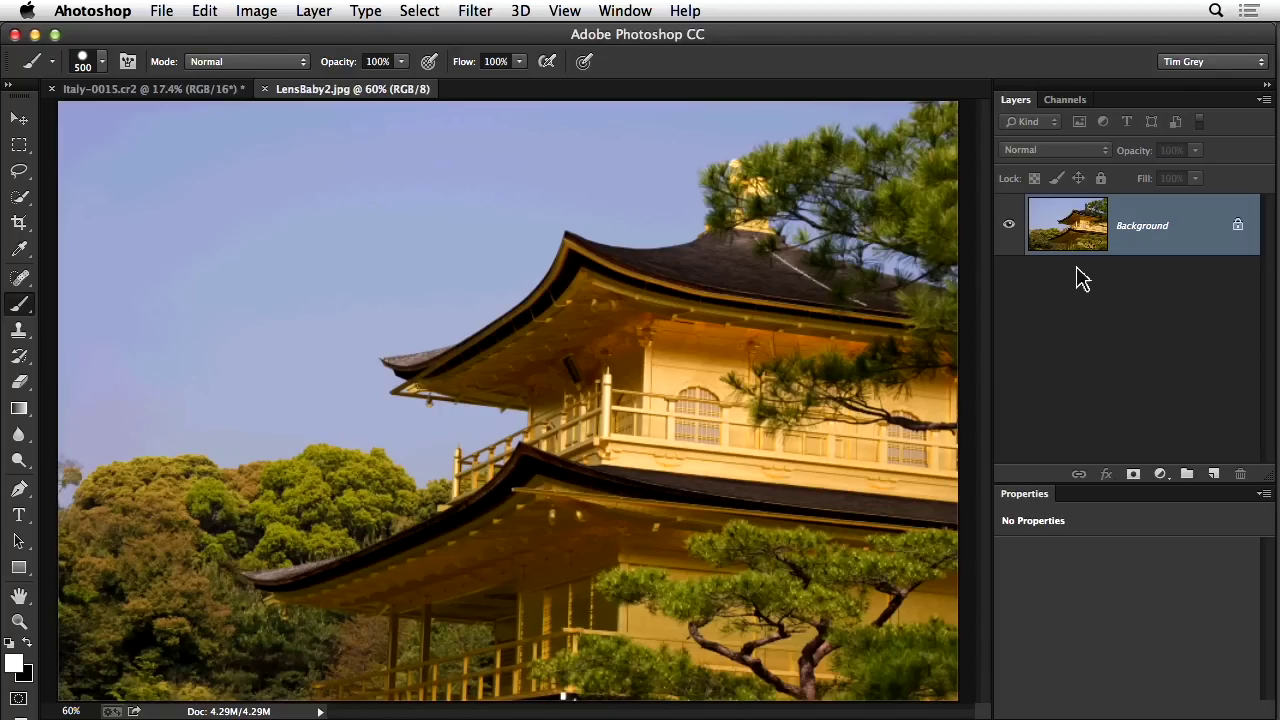
# Step: Duplicate the Background layer and apply a Gaussian Blur with a radius of 6.4 pixels to the copy
pyautogui.moveTo(1076, 224); pyautogui.dragTo(1213, 474)
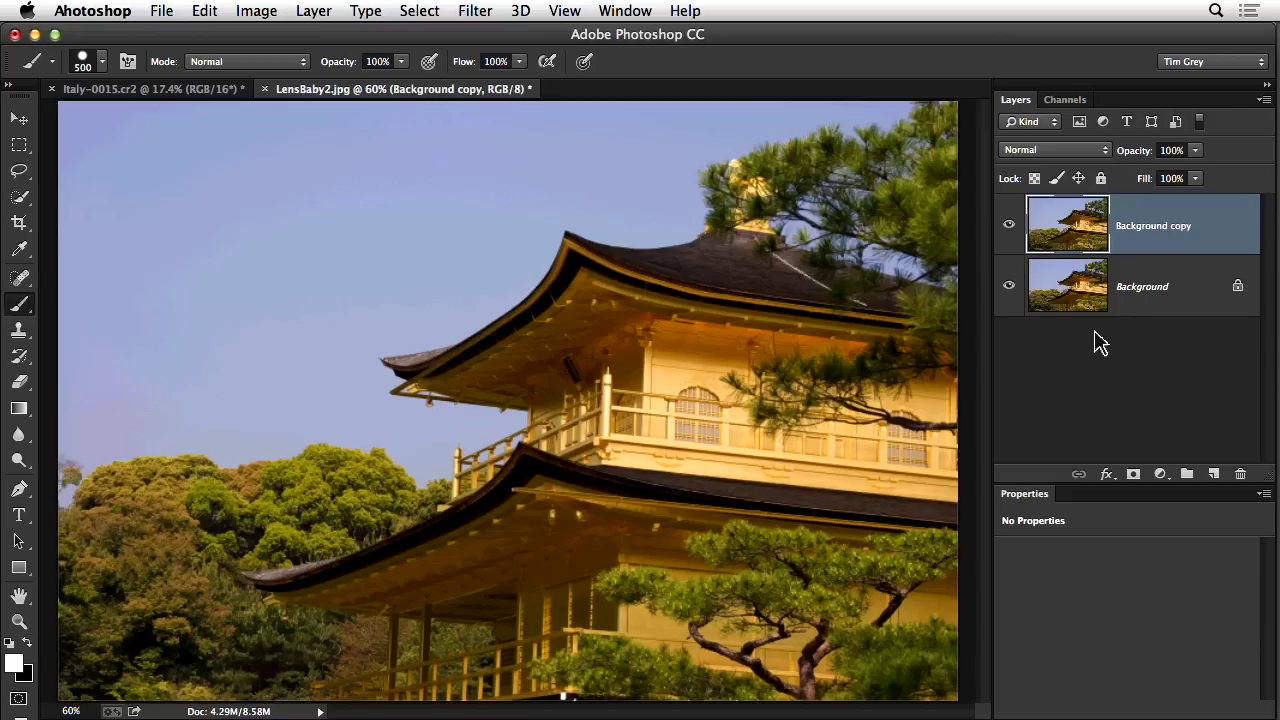
pyautogui.click(476, 11)
pyautogui.moveTo(600, 256)
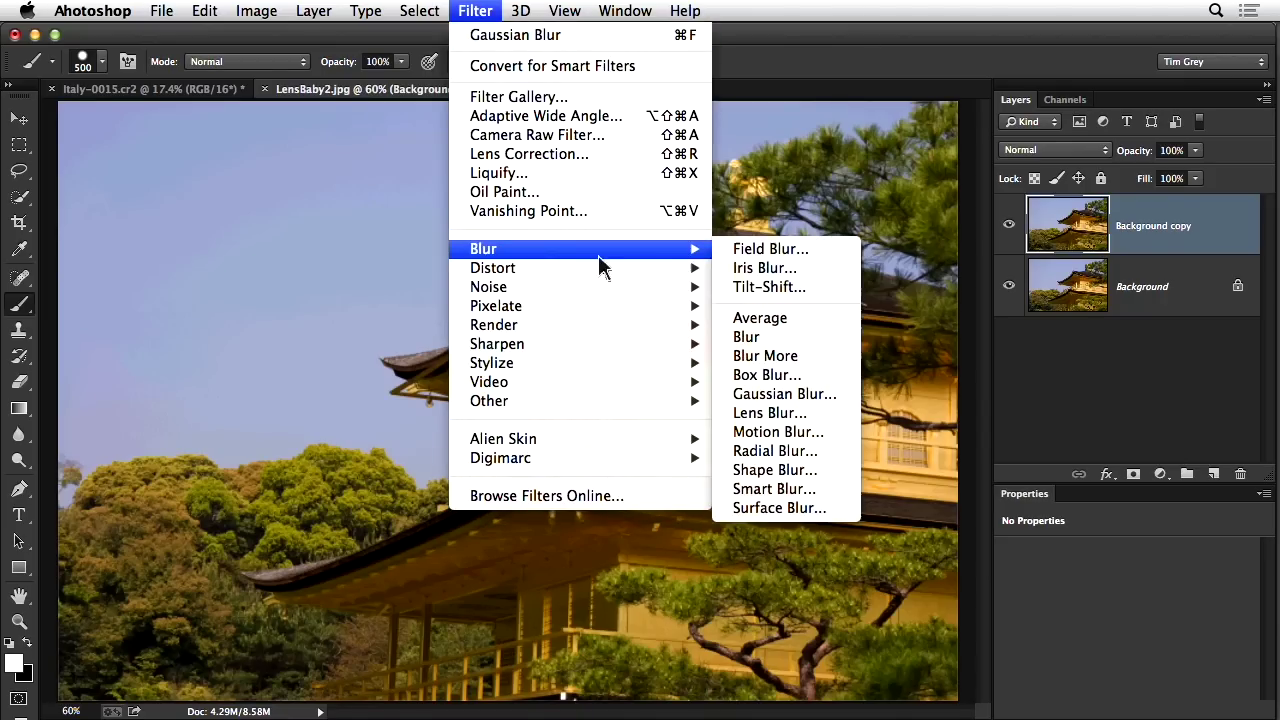
pyautogui.click(818, 402)
pyautogui.moveTo(963, 522); pyautogui.dragTo(911, 522)
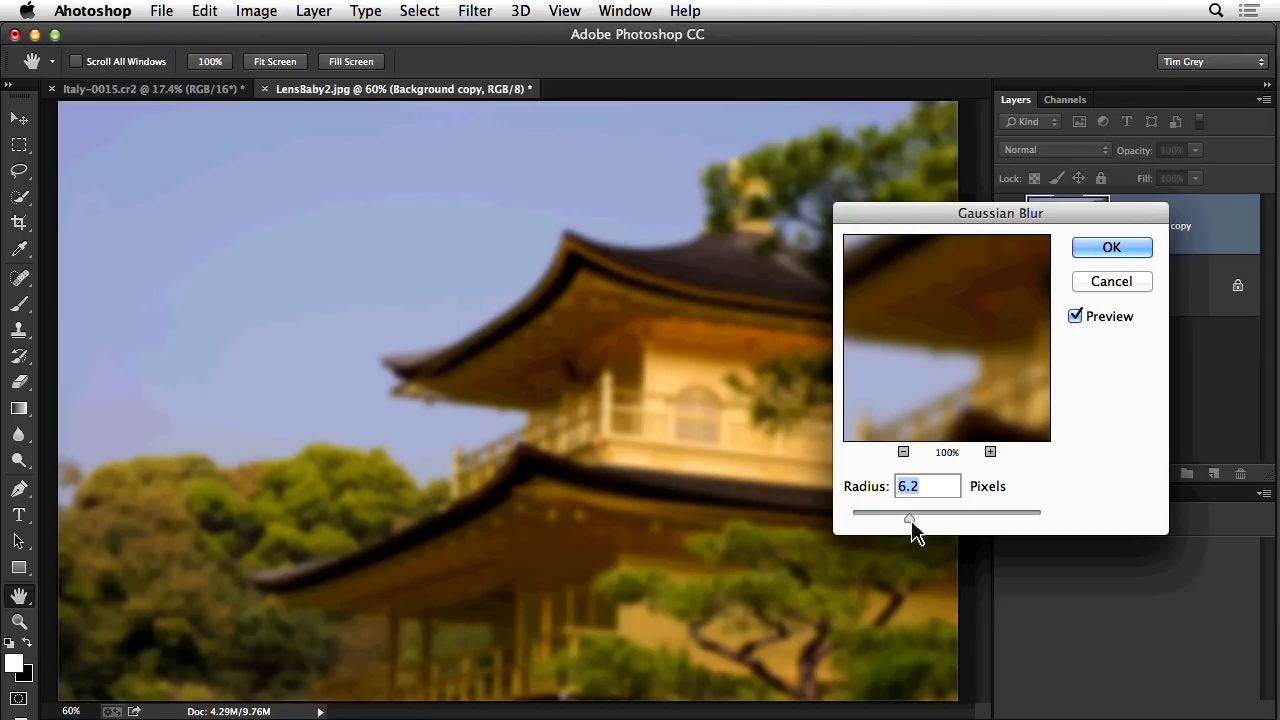
pyautogui.moveTo(911, 522); pyautogui.dragTo(913, 522)
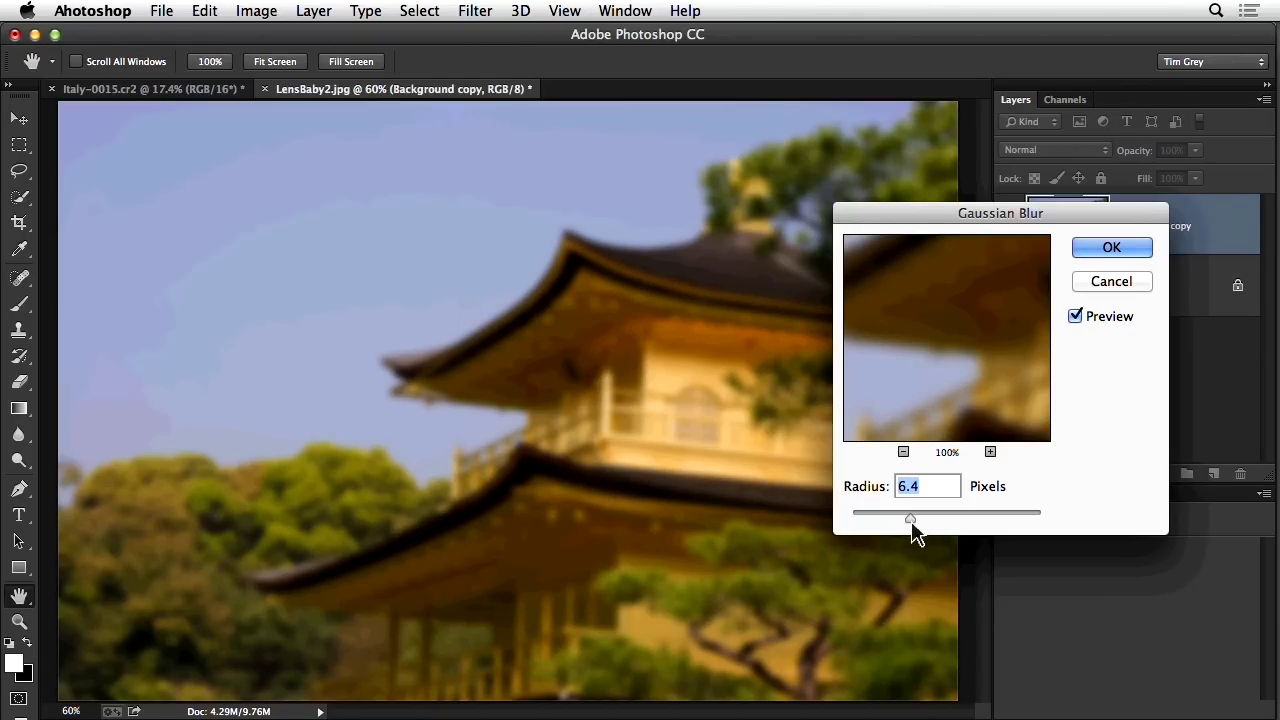
pyautogui.click(1106, 250)
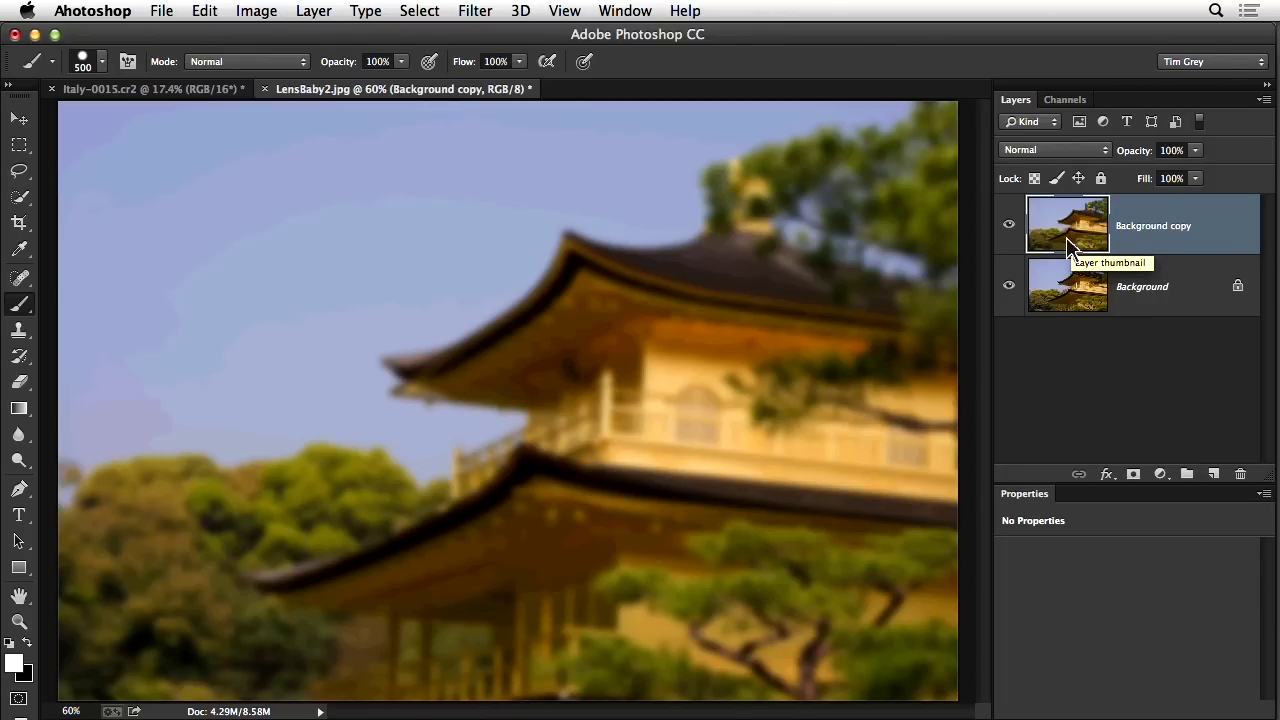
# Step: Duplicate the blurred Background copy layer and apply a Radial Blur with amount 18, Spin method and Good quality to the duplicate
pyautogui.moveTo(1072, 240); pyautogui.dragTo(1214, 475)
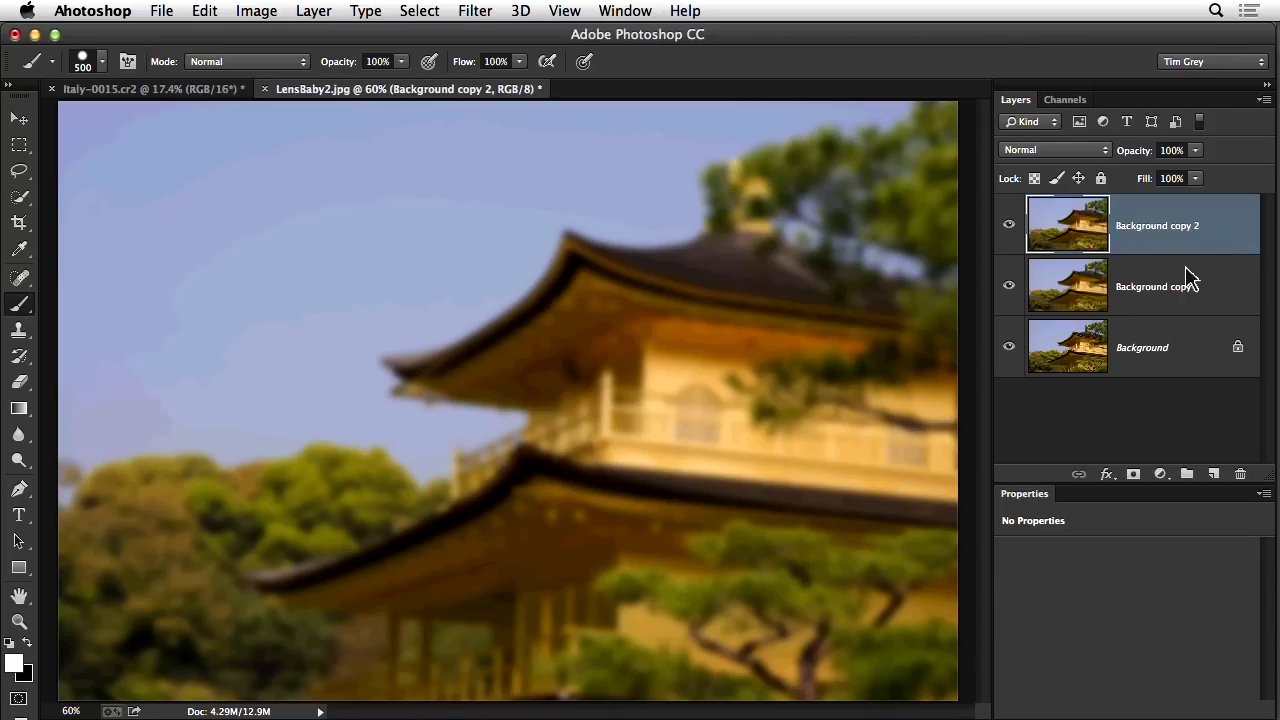
pyautogui.click(472, 12)
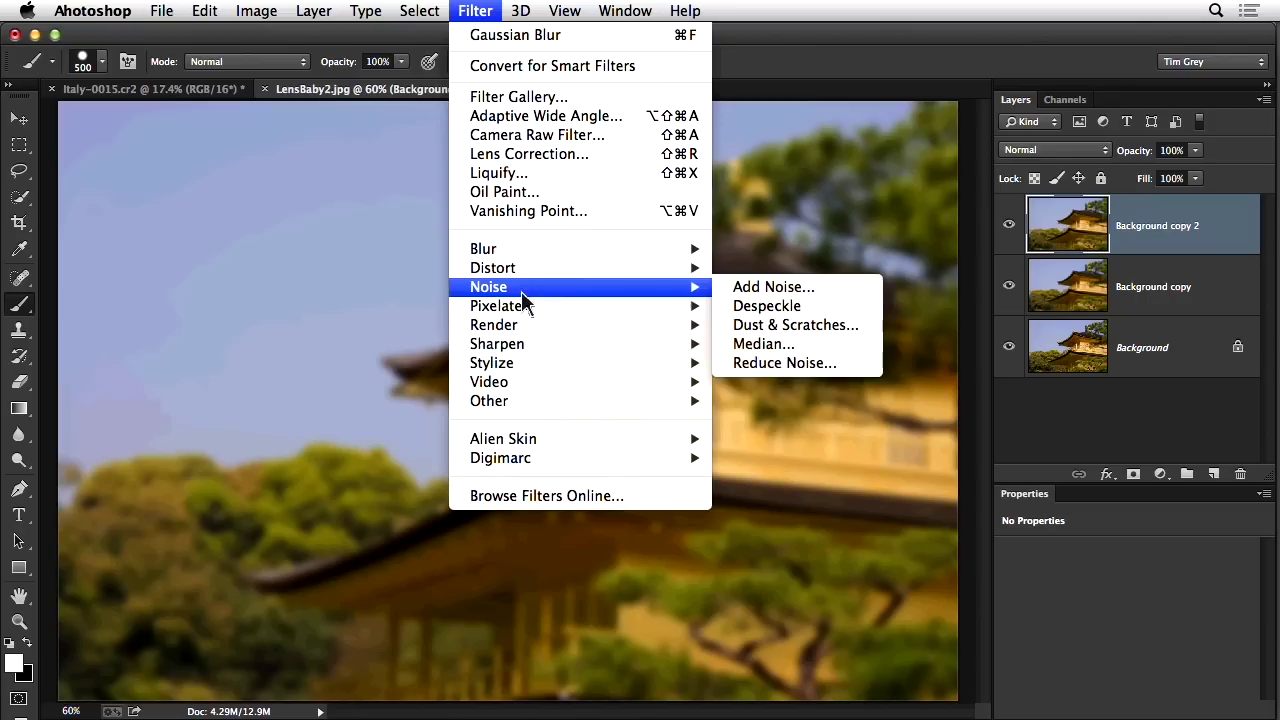
pyautogui.moveTo(555, 258)
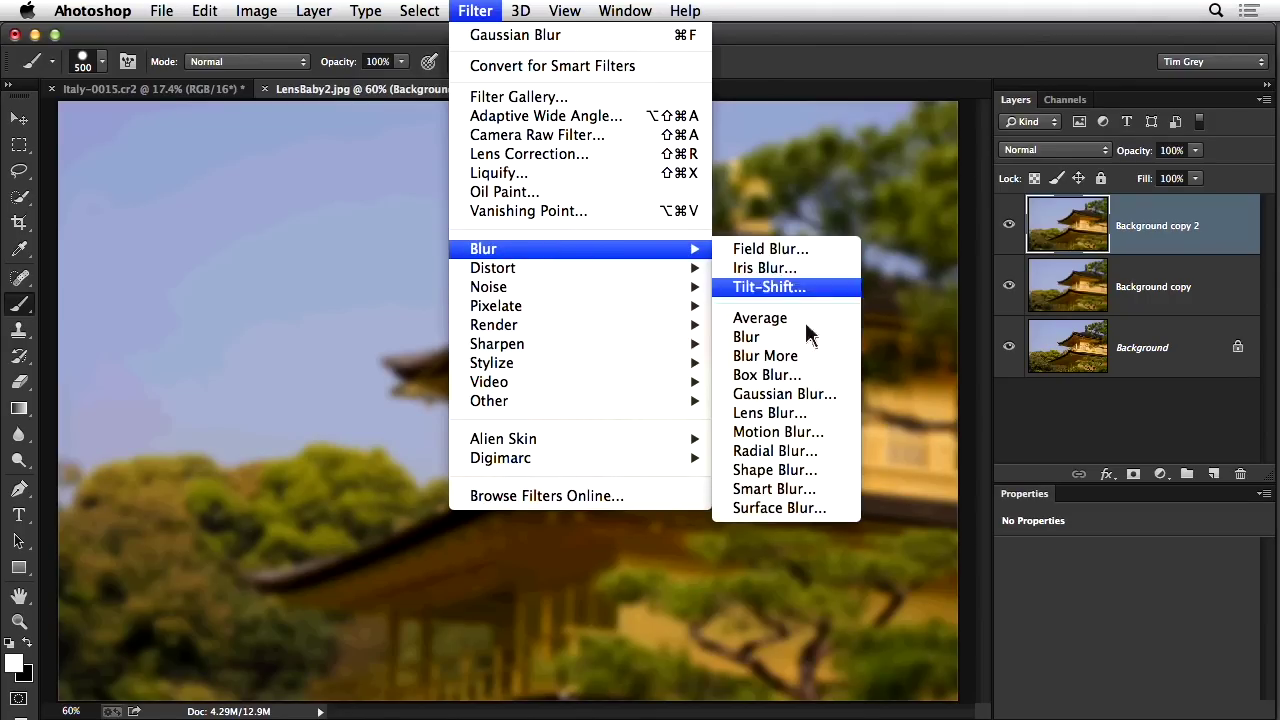
pyautogui.click(810, 452)
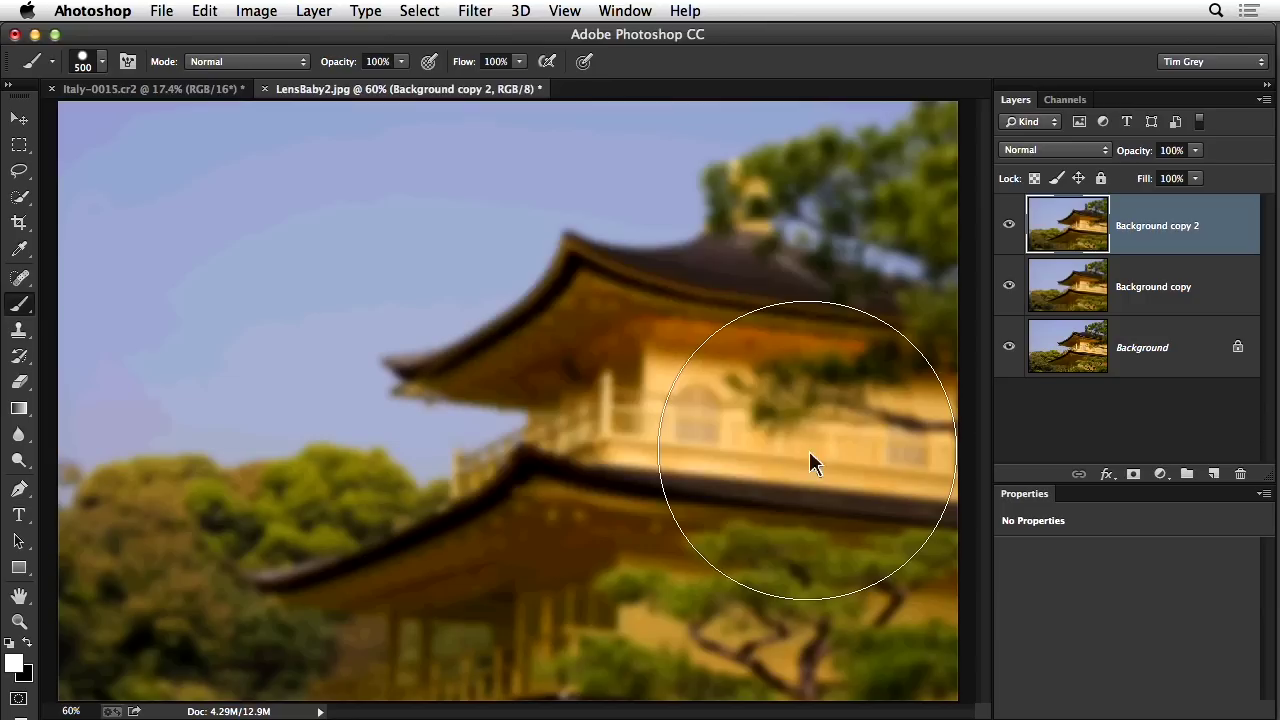
pyautogui.moveTo(617, 170); pyautogui.dragTo(324, 145)
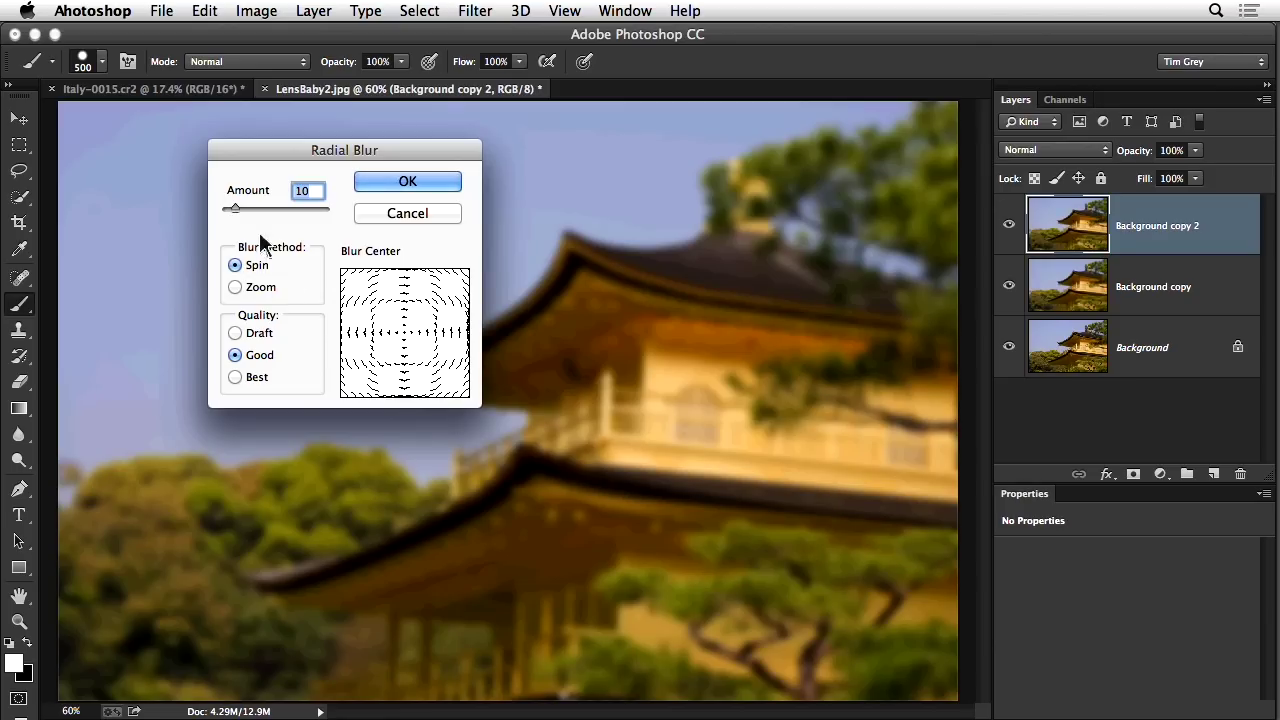
pyautogui.moveTo(238, 207); pyautogui.dragTo(246, 209)
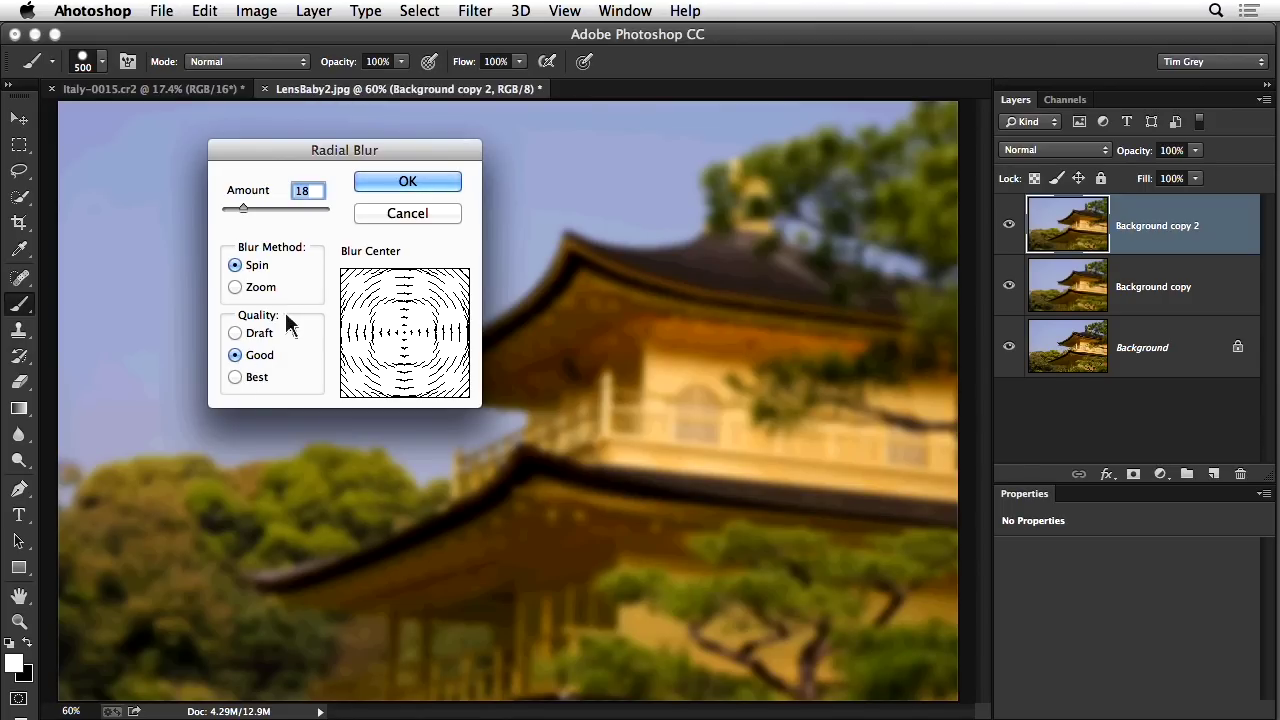
pyautogui.click(394, 181)
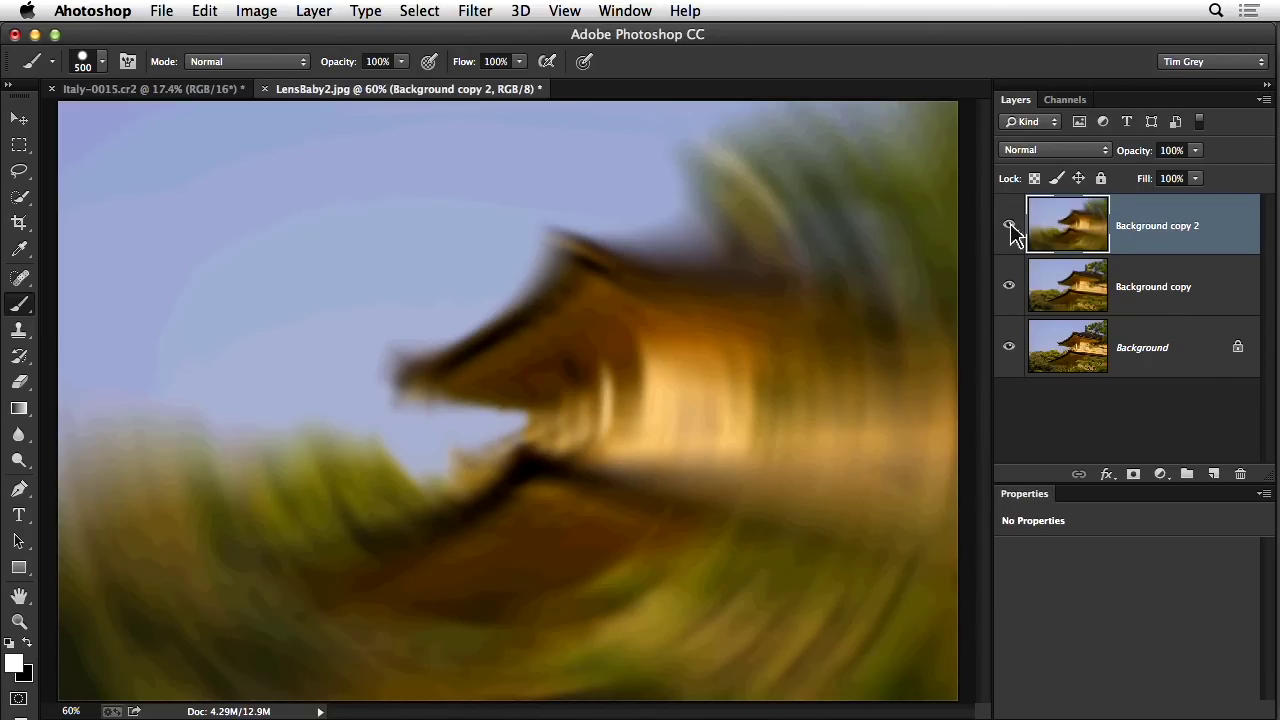
# Step: Compare the radial blur, Gaussian blur and original layers by hiding the two copies one by one and showing them again
pyautogui.click(1010, 228)
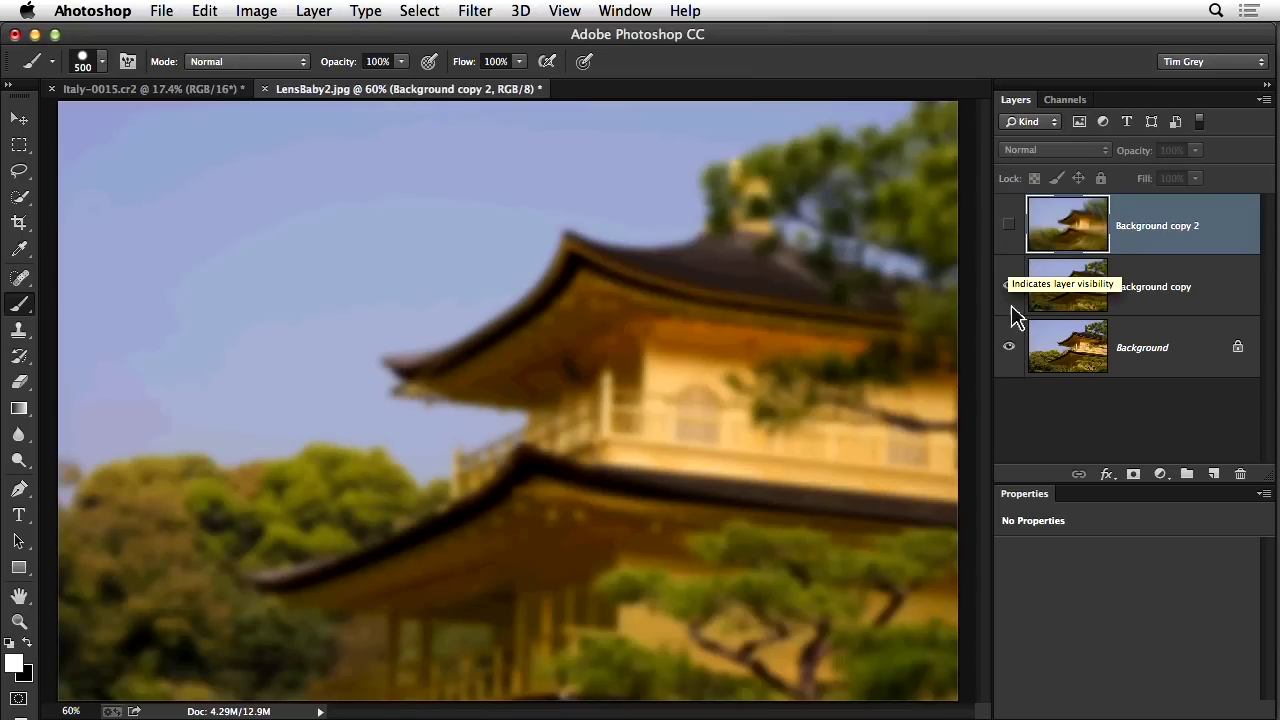
pyautogui.click(1009, 287)
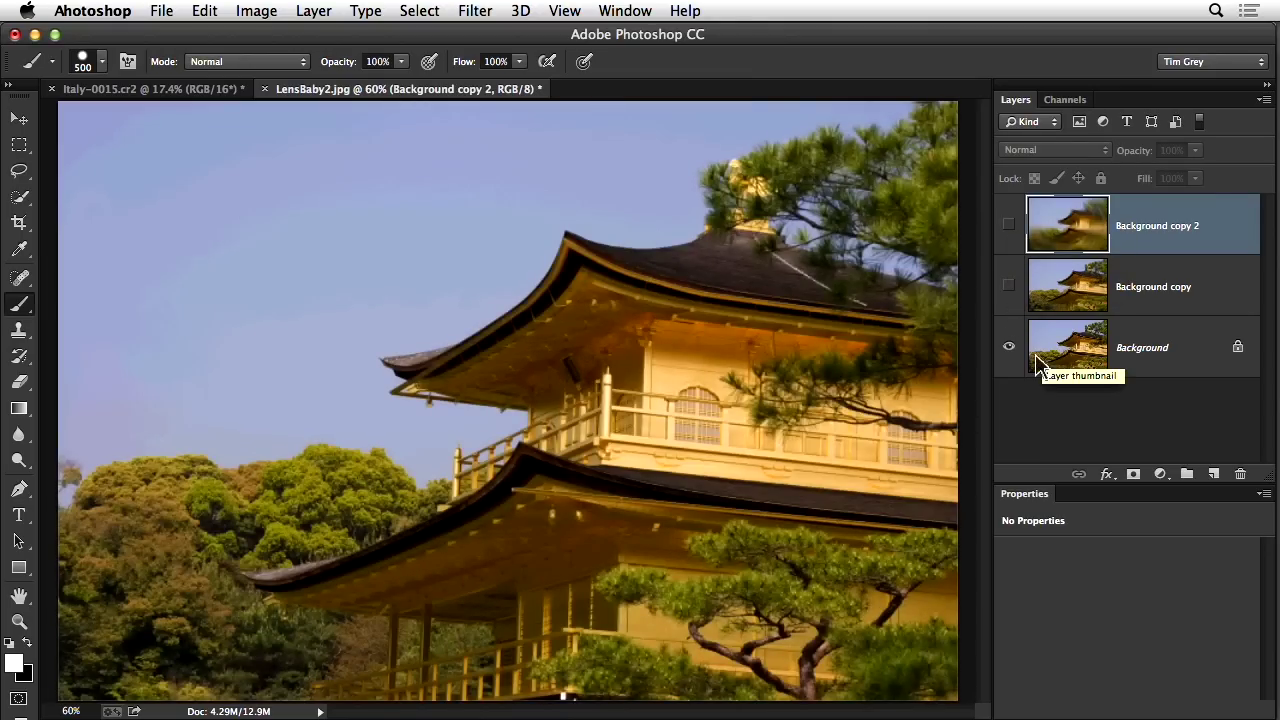
pyautogui.click(1009, 287)
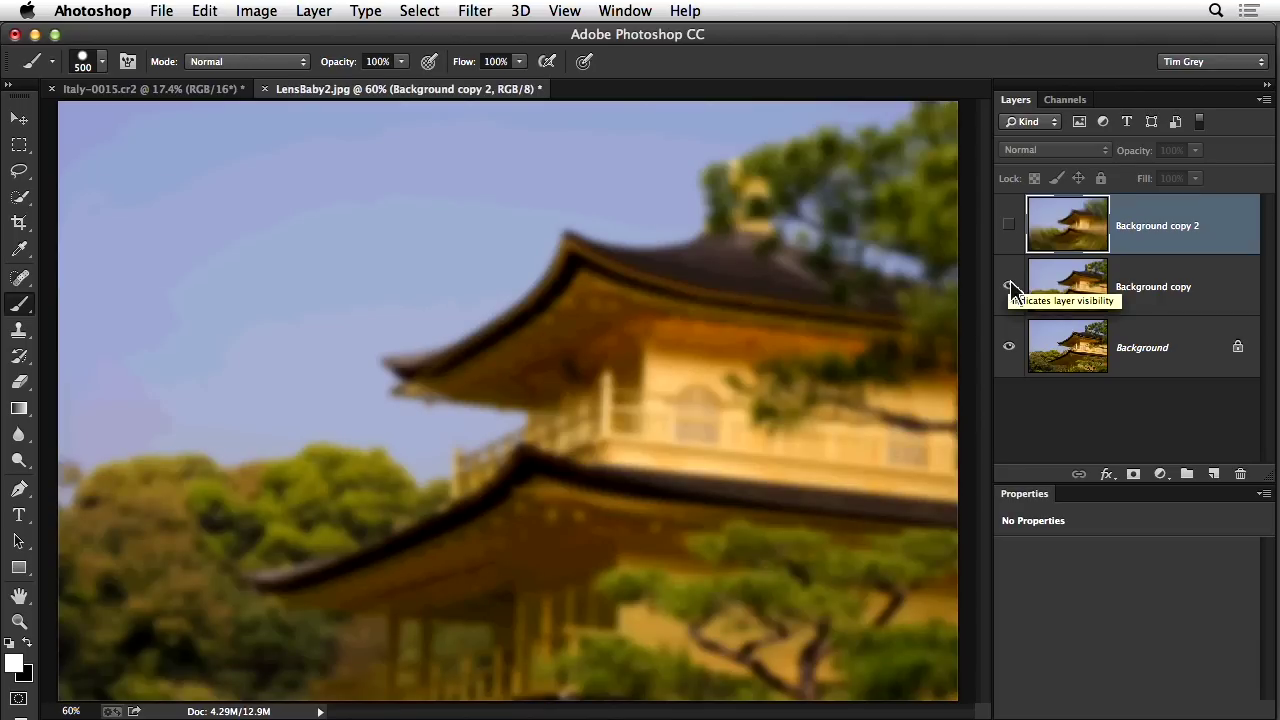
pyautogui.click(1009, 225)
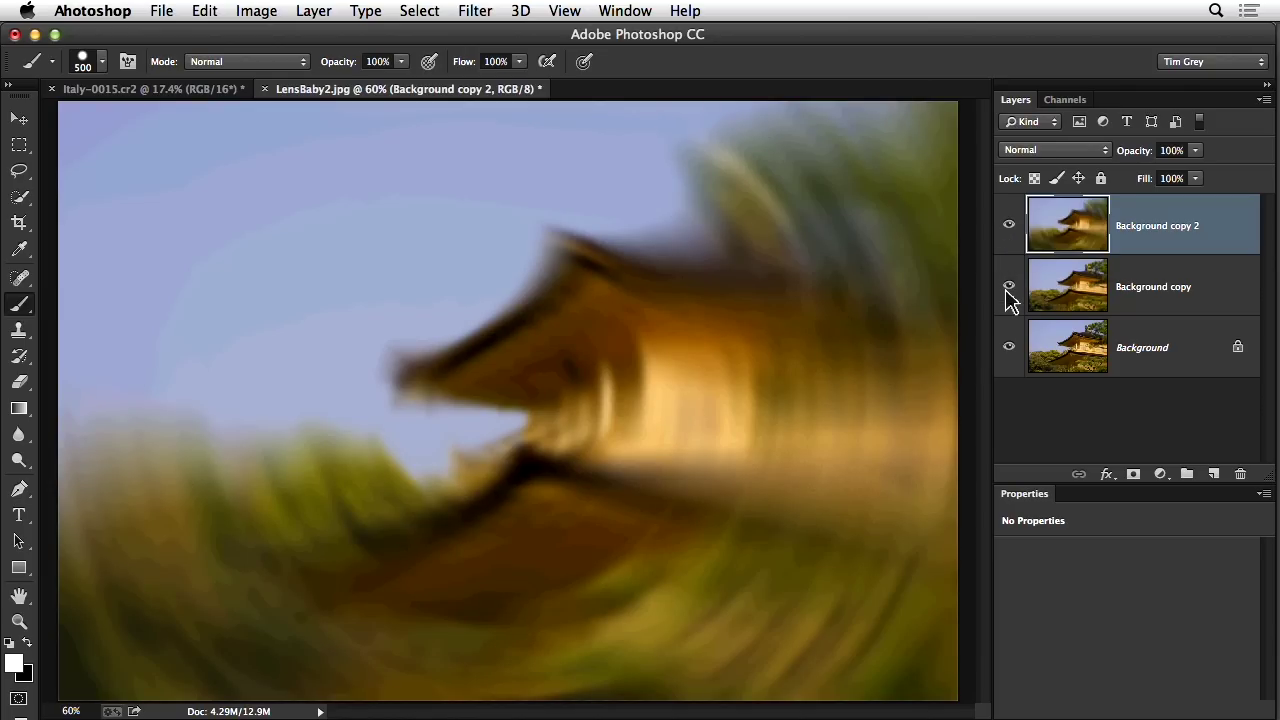
# Step: Set Background copy 2 to 73% opacity and group it with Background copy under the name LensBaby Effect
pyautogui.moveTo(1145, 157); pyautogui.dragTo(1121, 175)
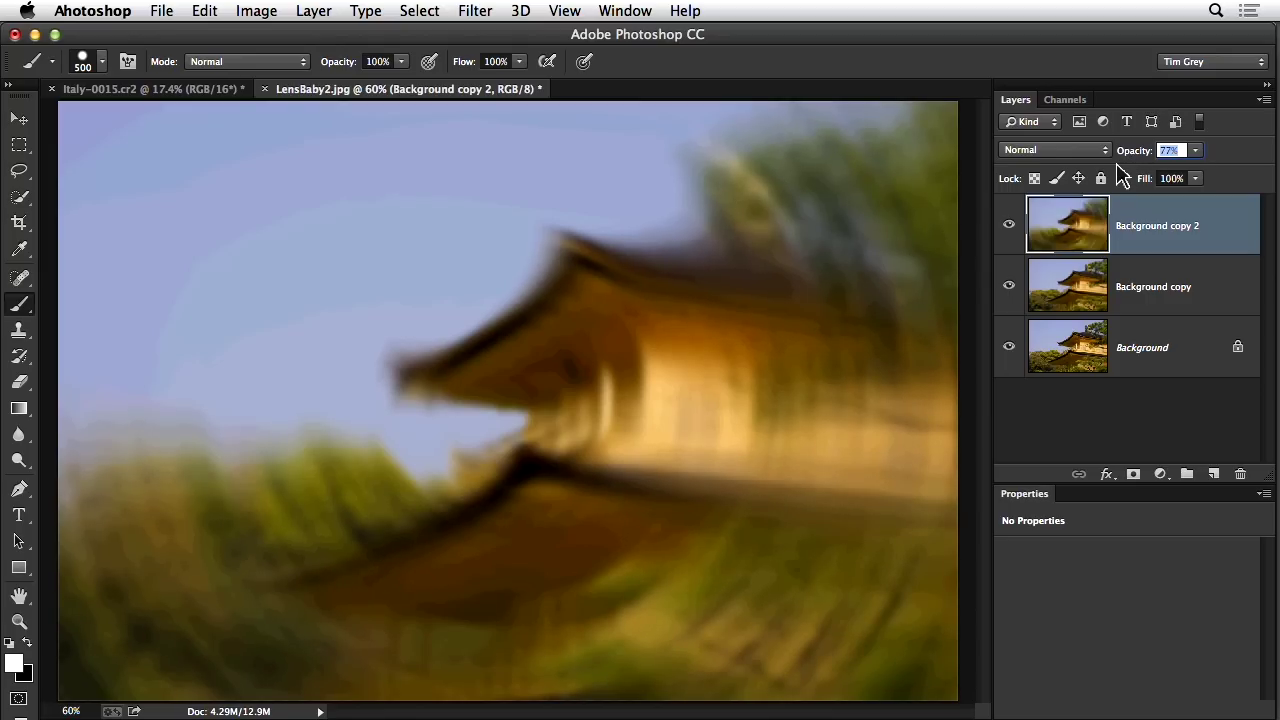
pyautogui.moveTo(1120, 172); pyautogui.dragTo(1115, 178)
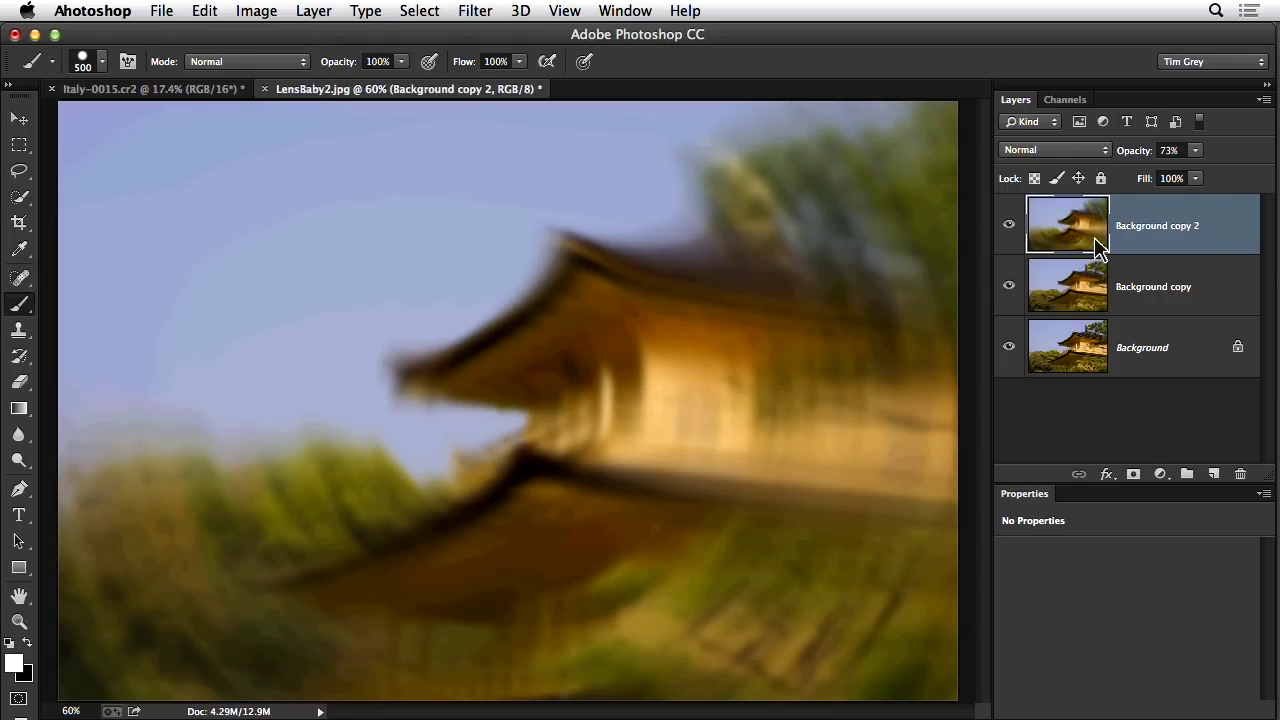
pyautogui.keyDown('shift'); pyautogui.click(1074, 291); pyautogui.keyUp('shift')
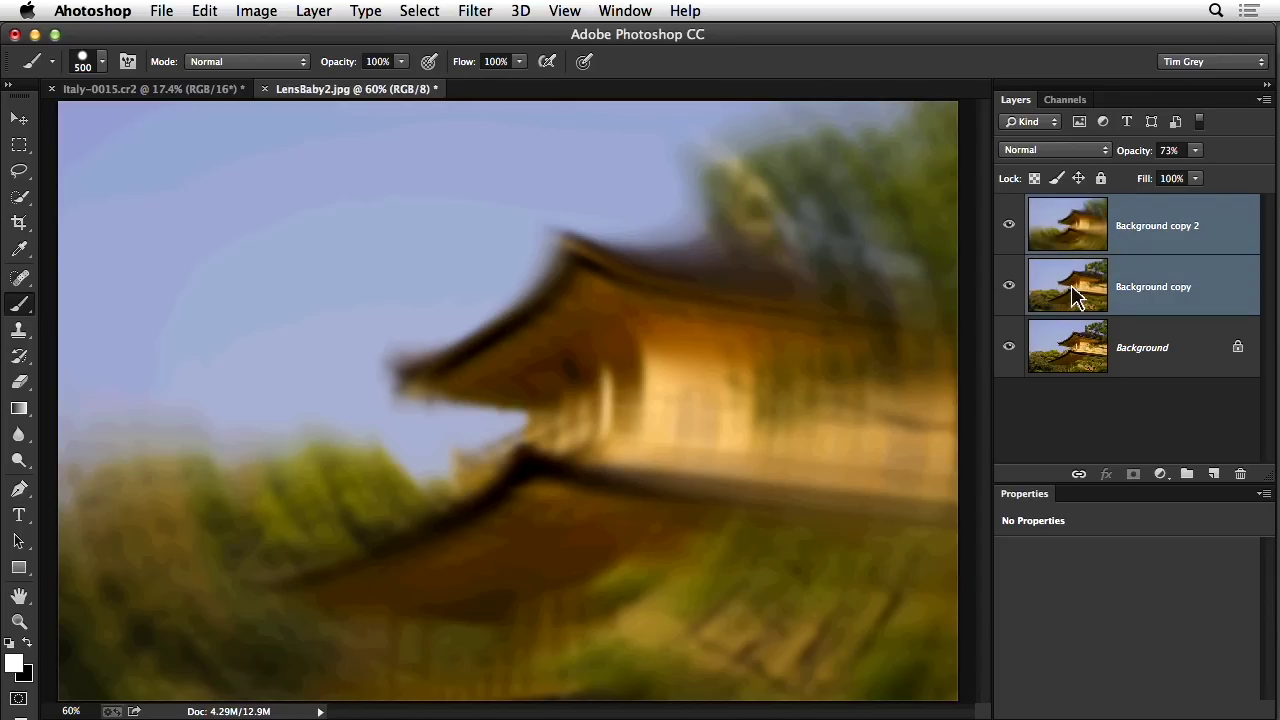
pyautogui.click(1265, 100)
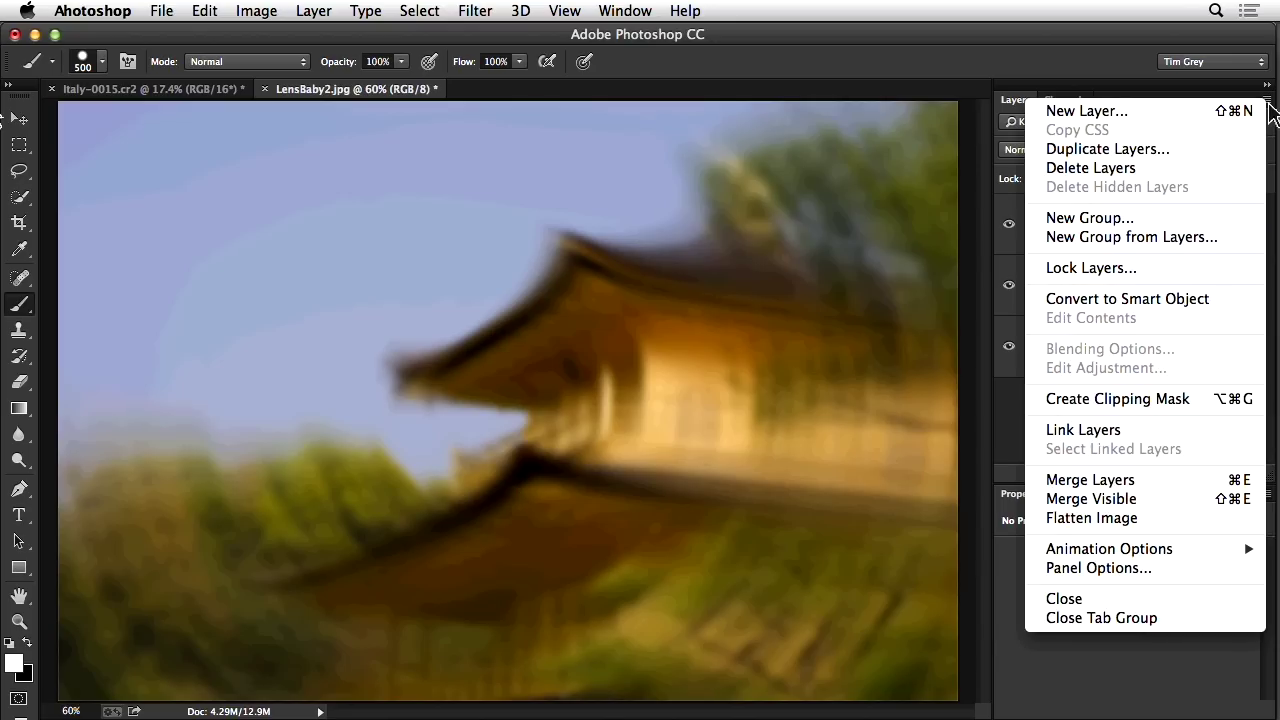
pyautogui.click(1230, 248)
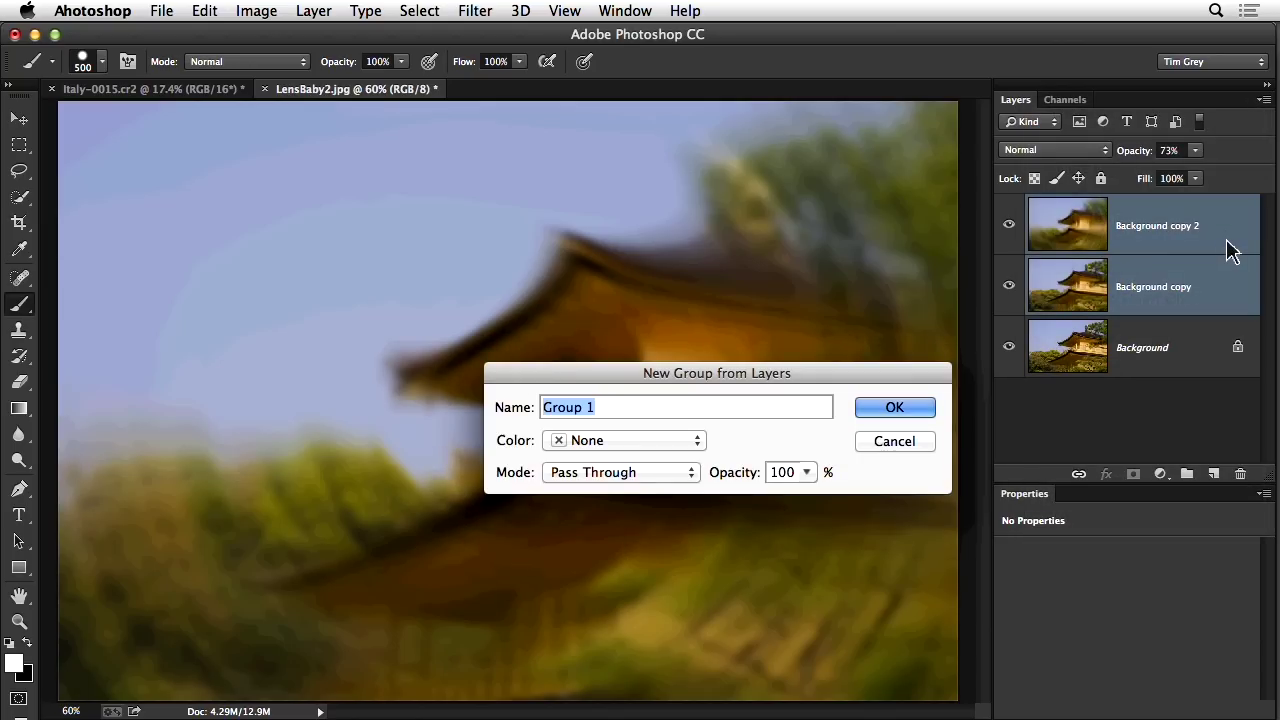
pyautogui.write('Le')
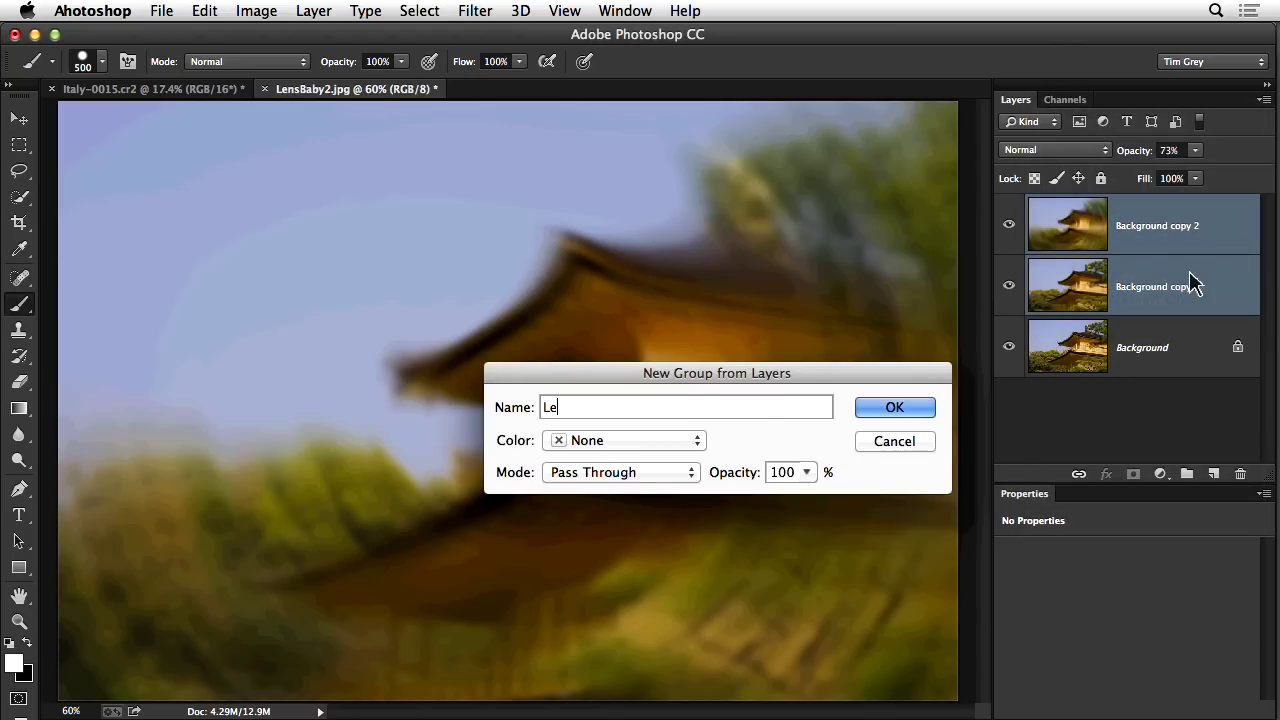
pyautogui.write('nsBaby Effect')
pyautogui.click(927, 415)
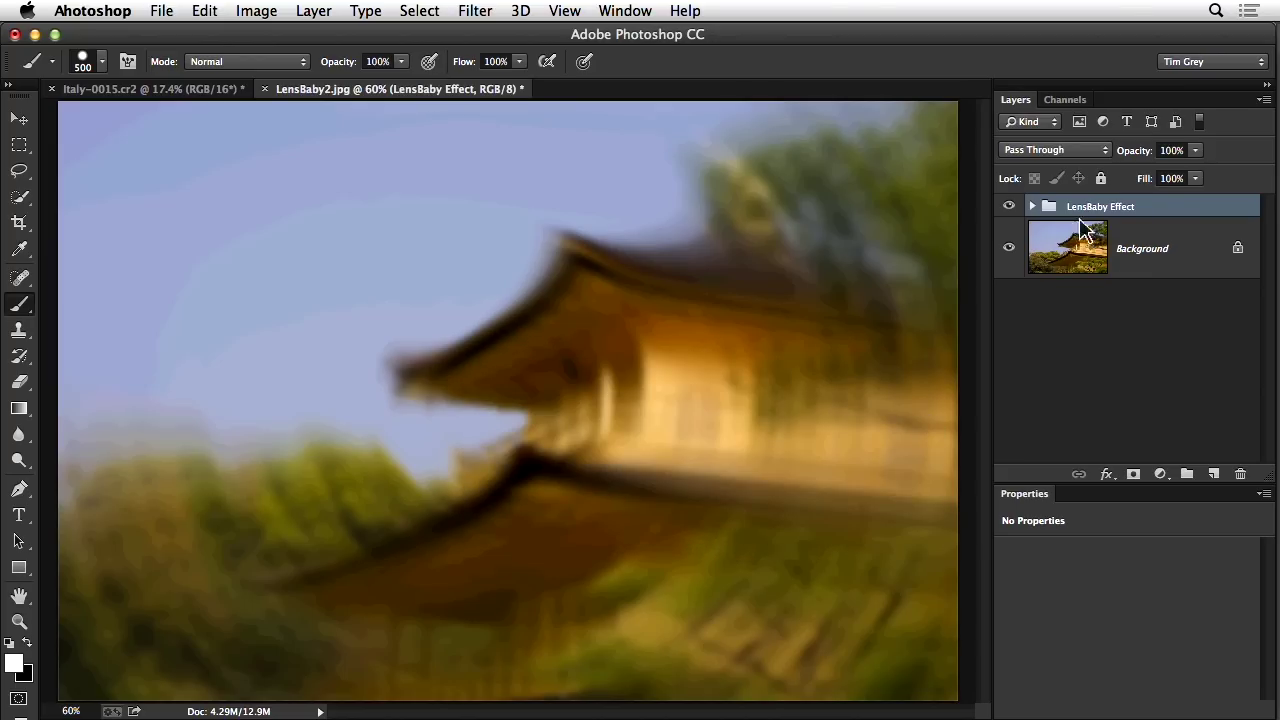
# Step: Add a layer mask to the LensBaby Effect group and draw a large elliptical selection around the middle of the building
pyautogui.click(1009, 205)
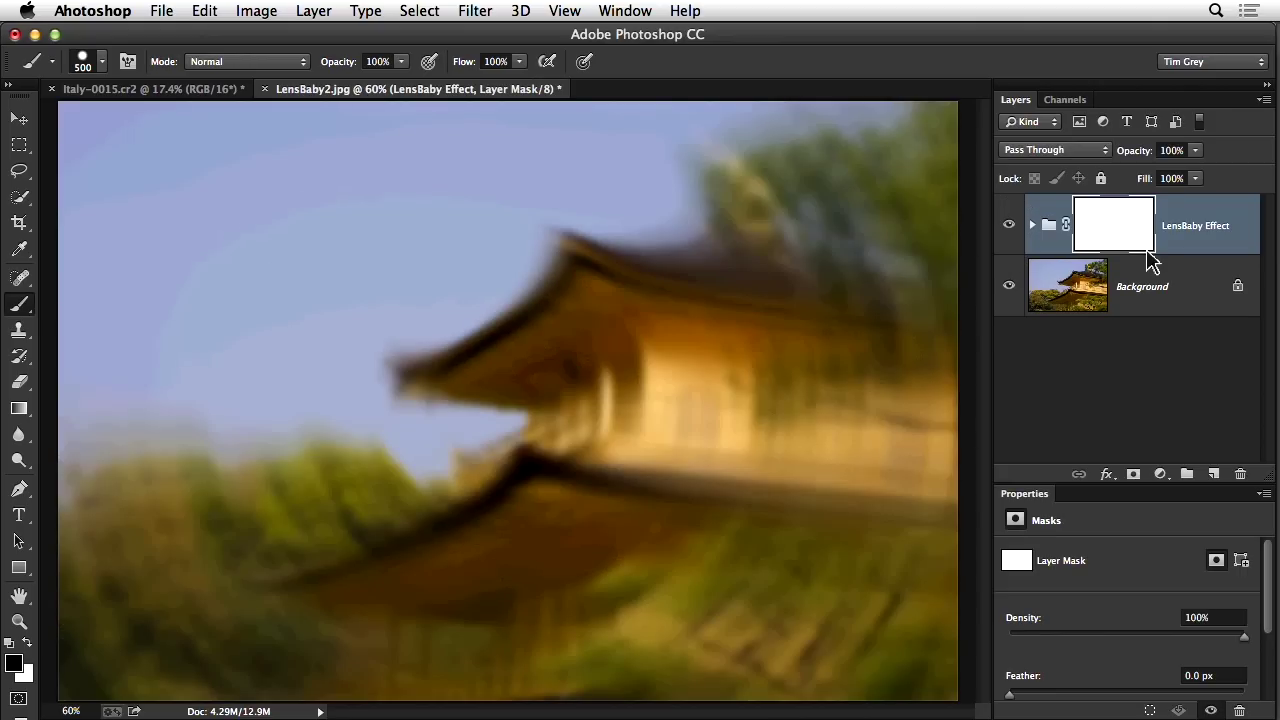
pyautogui.moveTo(19, 144); pyautogui.dragTo(90, 160)
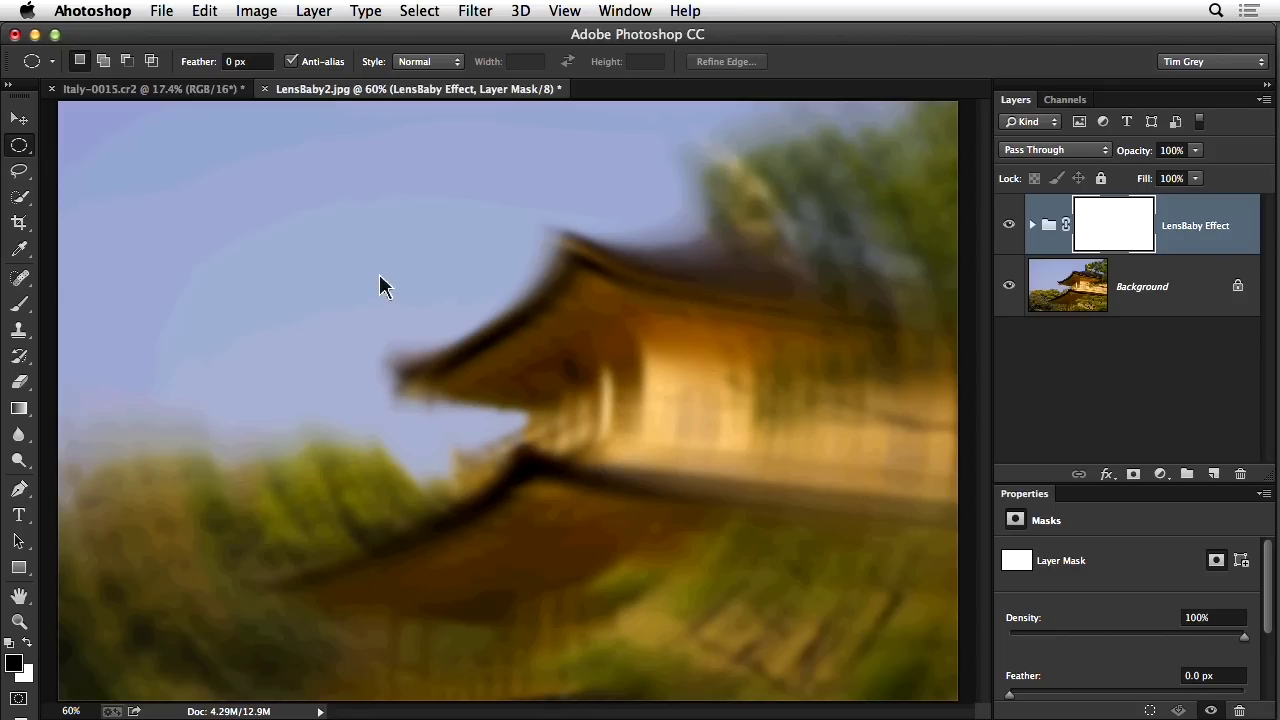
pyautogui.moveTo(303, 230); pyautogui.dragTo(823, 629)
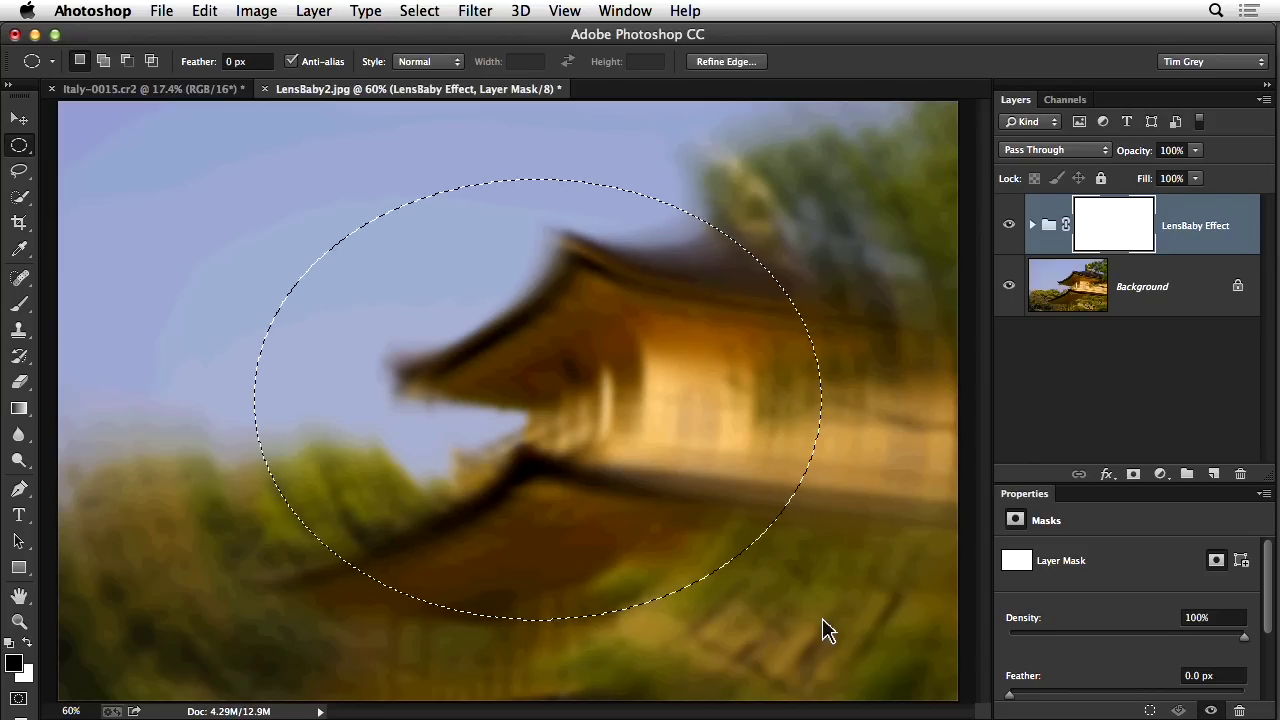
# Step: Fill the elliptical selection on the group's layer mask with black
pyautogui.click(206, 11)
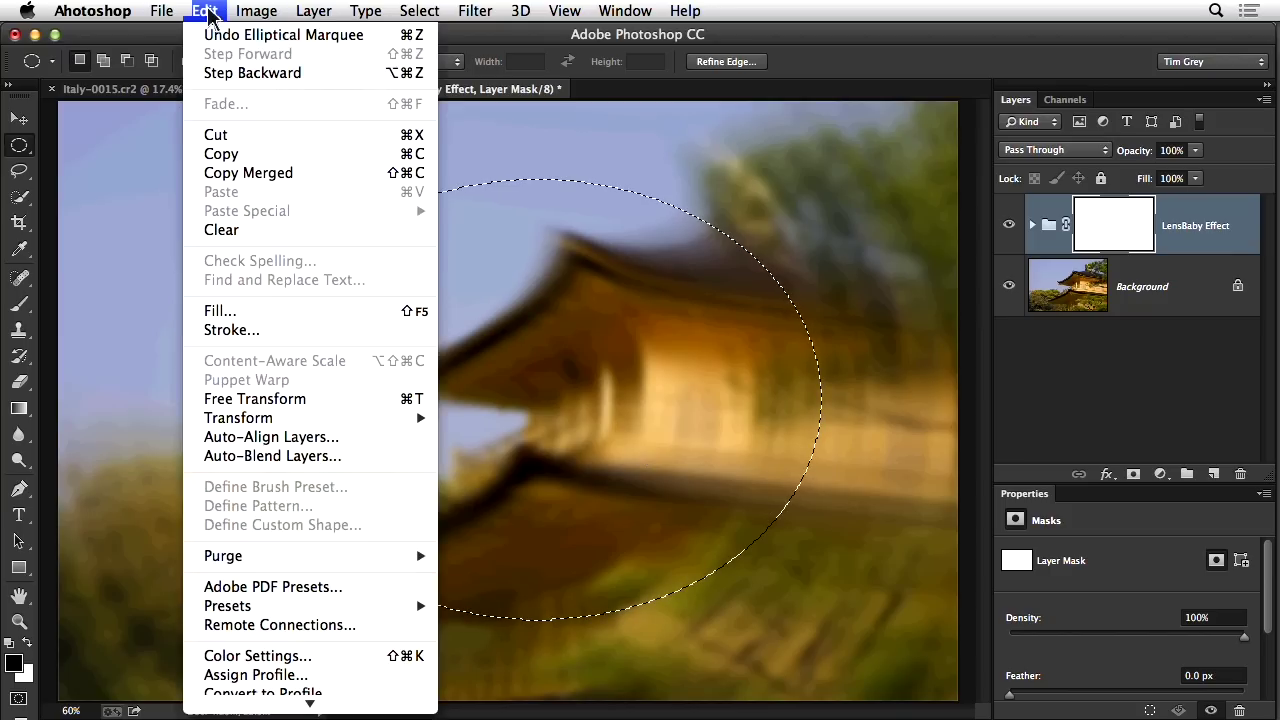
pyautogui.click(220, 311)
pyautogui.click(520, 296)
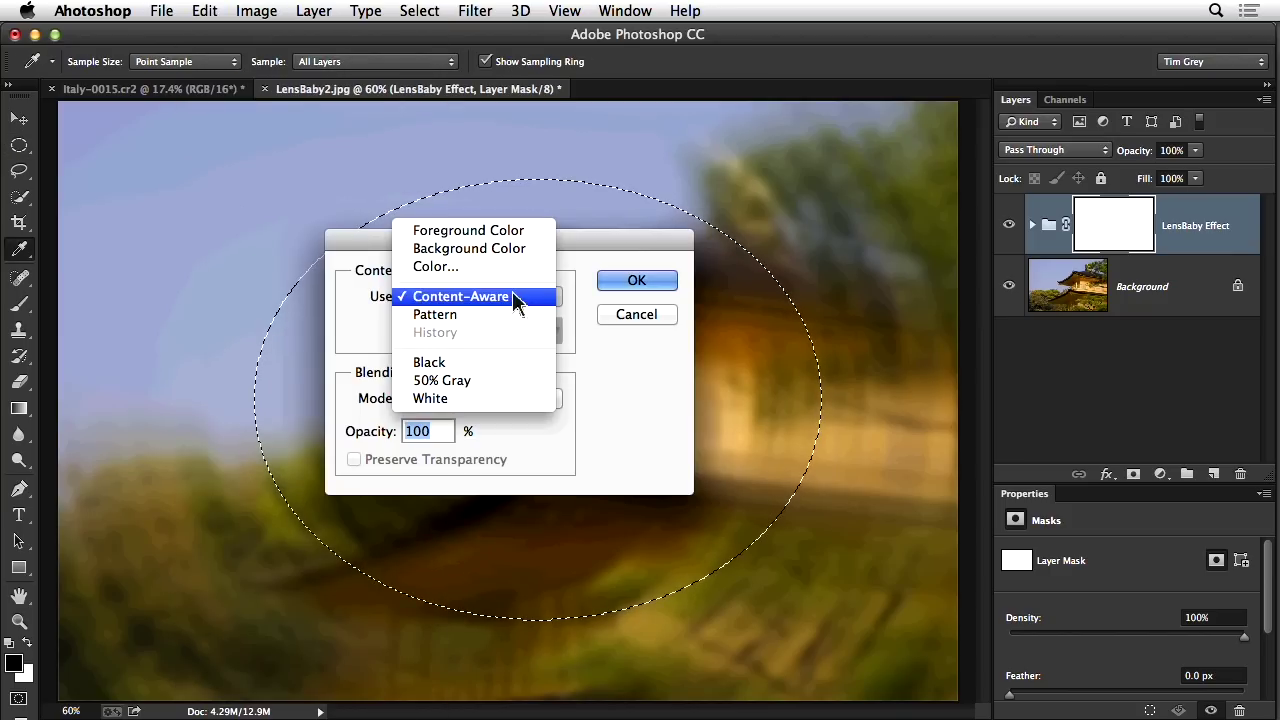
pyautogui.click(496, 366)
pyautogui.click(636, 280)
pyautogui.press('m')
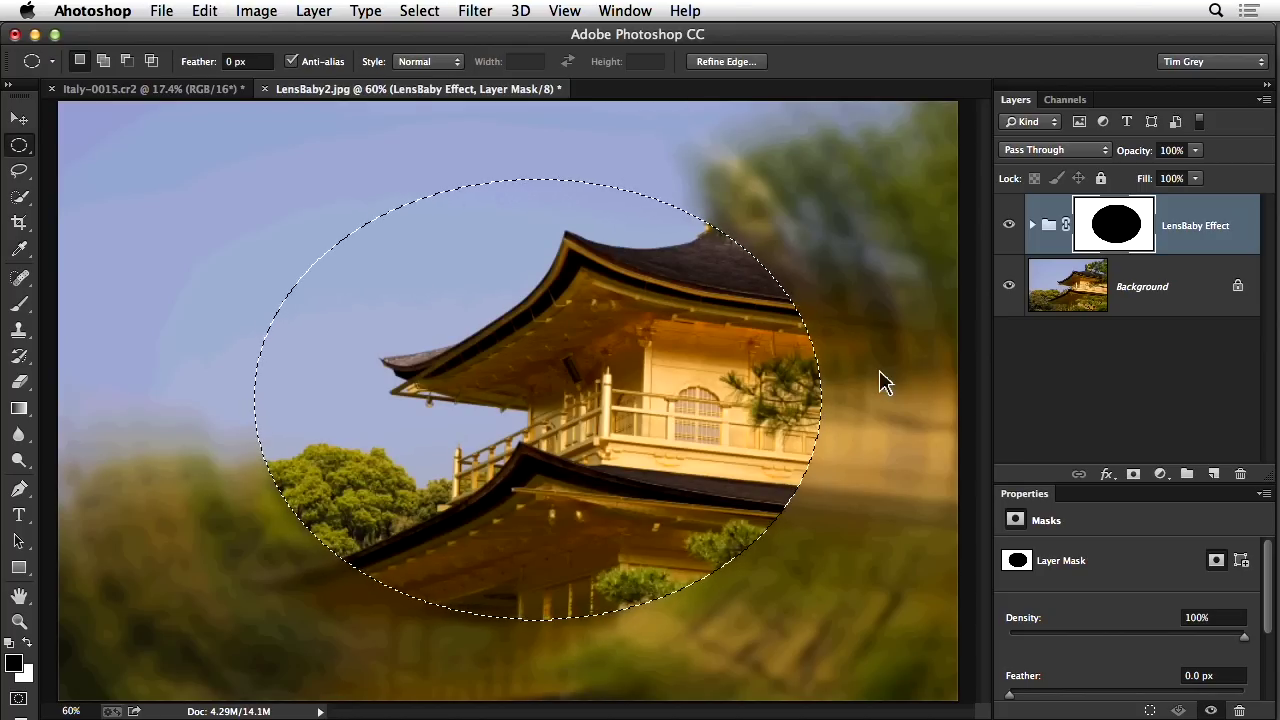
# Step: Clear the selection and feather the LensBaby Effect group's layer mask by 193.6 px
pyautogui.press('super+d')
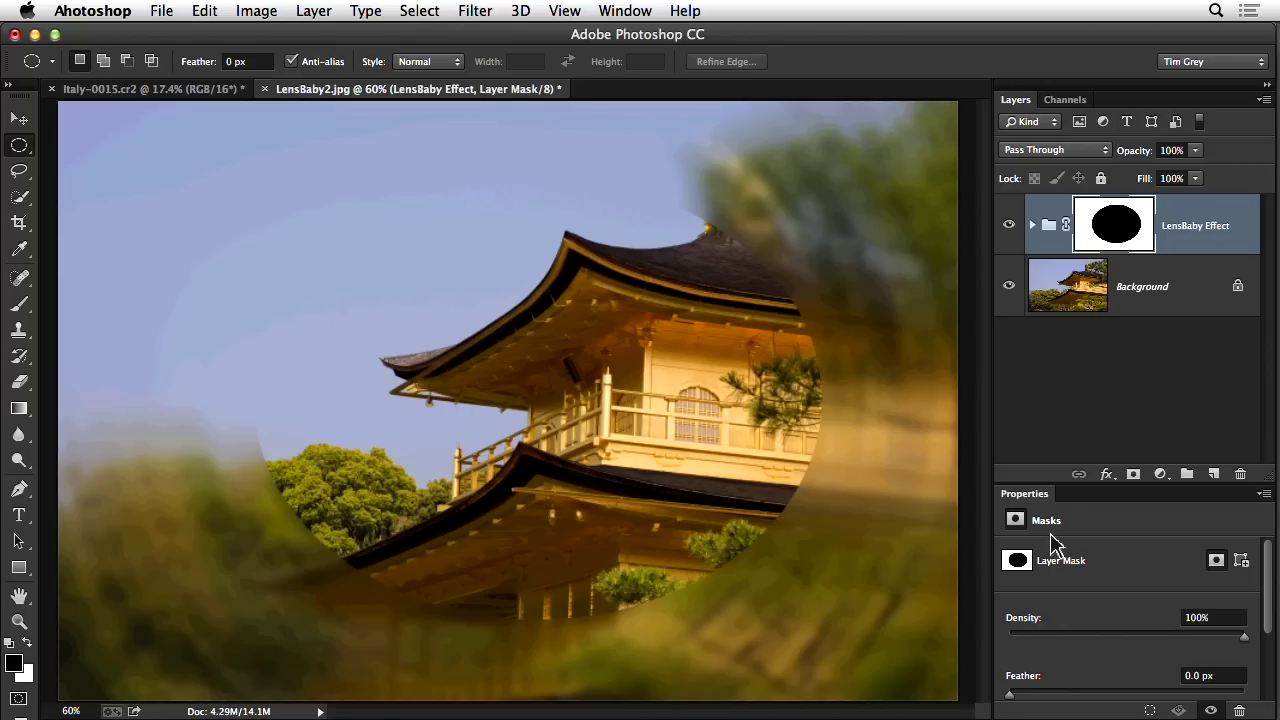
pyautogui.moveTo(1058, 490); pyautogui.dragTo(1070, 376)
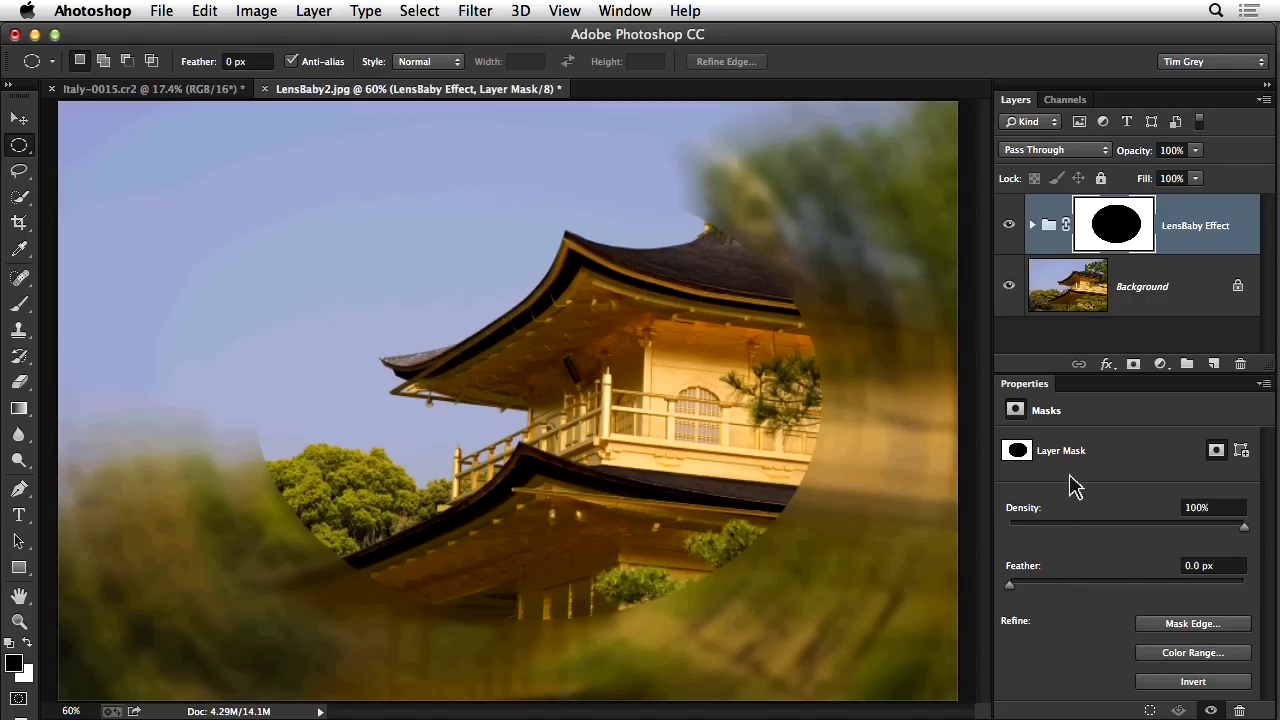
pyautogui.moveTo(1011, 586); pyautogui.dragTo(1206, 598)
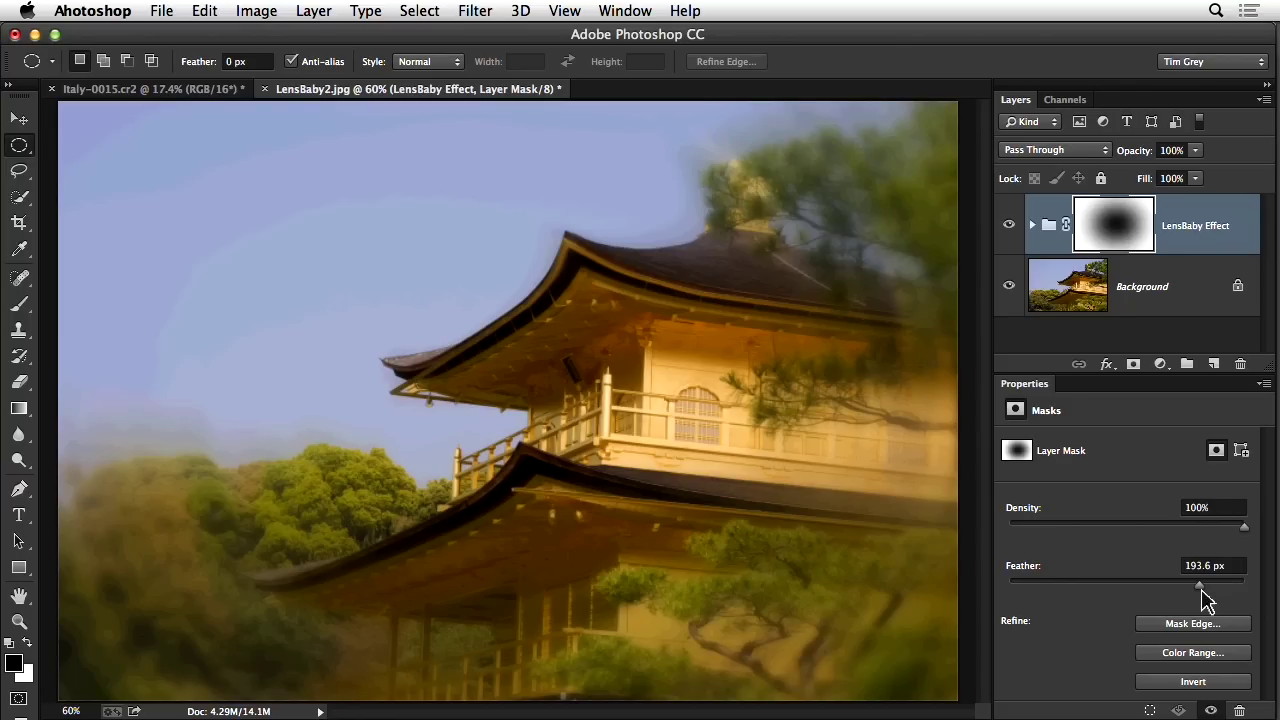
# Step: Expand the LensBaby Effect group and reduce the Background copy layer's opacity to 65%
pyautogui.click(1034, 226)
pyautogui.scroll(-1, 1136, 310)
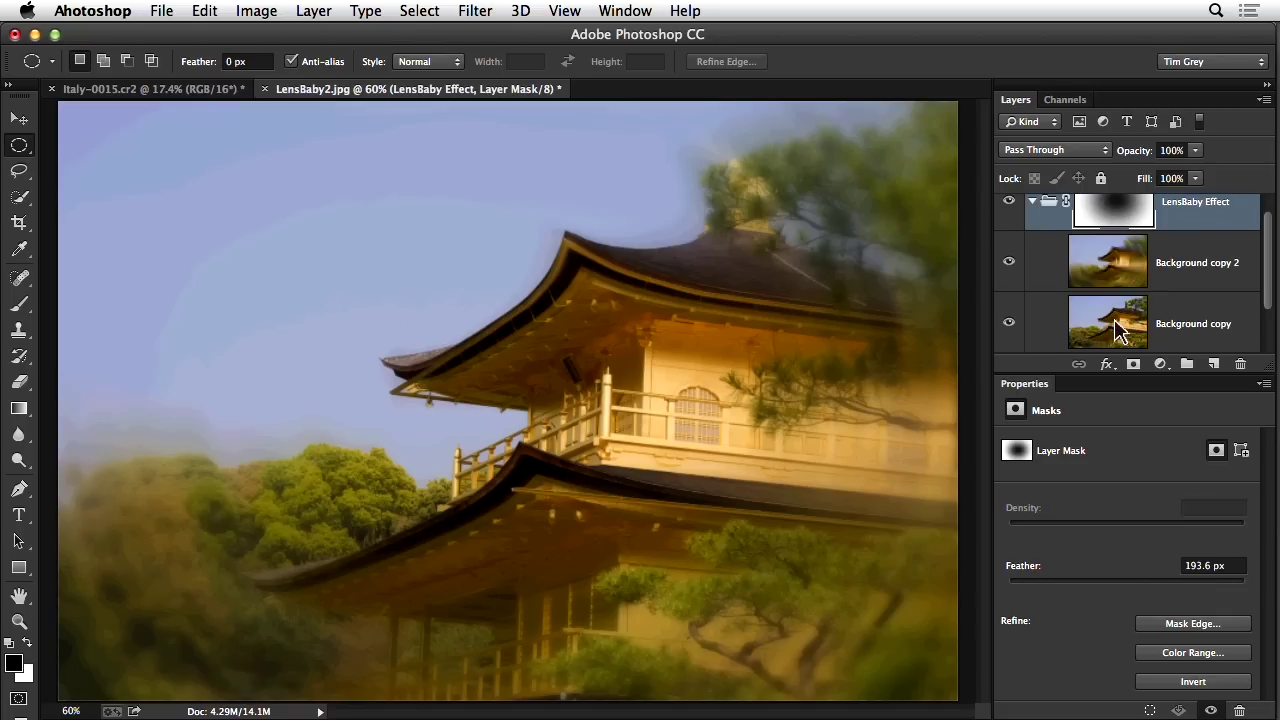
pyautogui.click(1118, 330)
pyautogui.moveTo(1142, 158); pyautogui.dragTo(1106, 160)
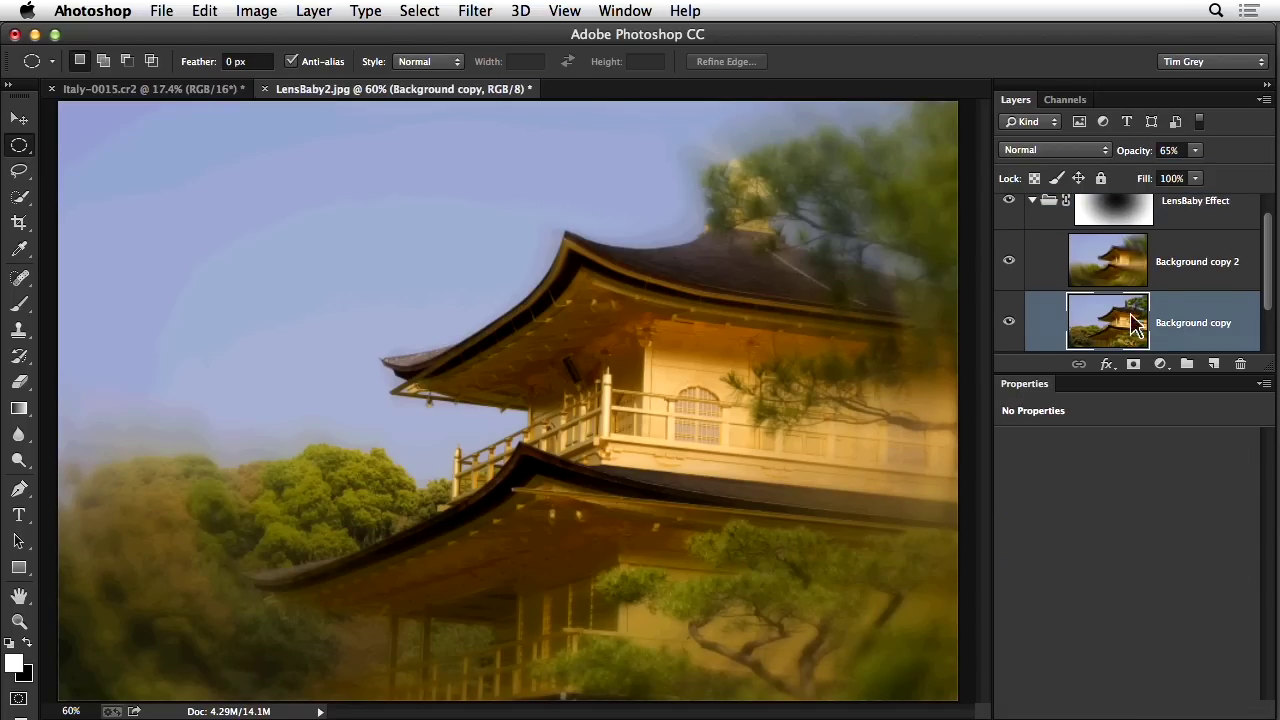
# Step: Try the Background copy 2 layer at 53% opacity, and finally set its opacity to 100%
pyautogui.click(1122, 285)
pyautogui.moveTo(1126, 158); pyautogui.dragTo(1120, 156)
pyautogui.press('Return')
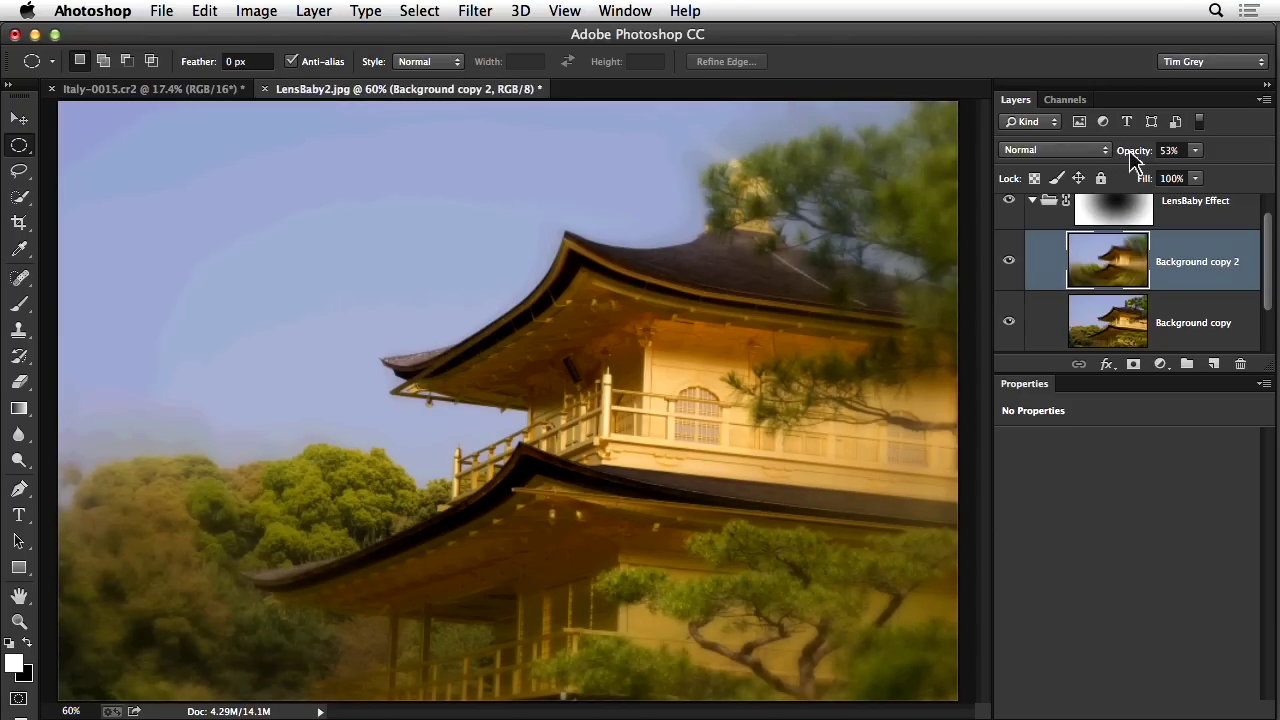
pyautogui.moveTo(1137, 151); pyautogui.dragTo(1131, 155)
pyautogui.moveTo(1133, 158); pyautogui.dragTo(1186, 158)
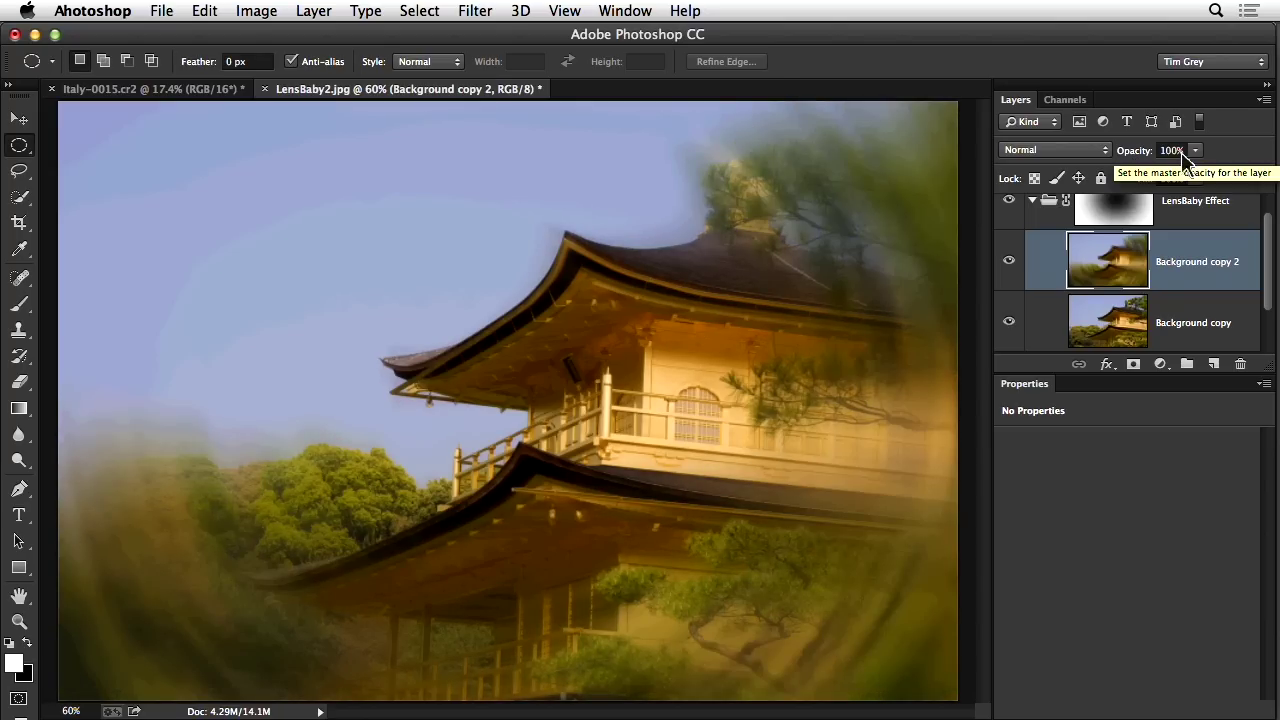
# Step: Close LensBaby2.jpg without saving, switch to Bridge and open Noise.cr2 in Camera Raw
pyautogui.press('super+w')
pyautogui.click(537, 287)
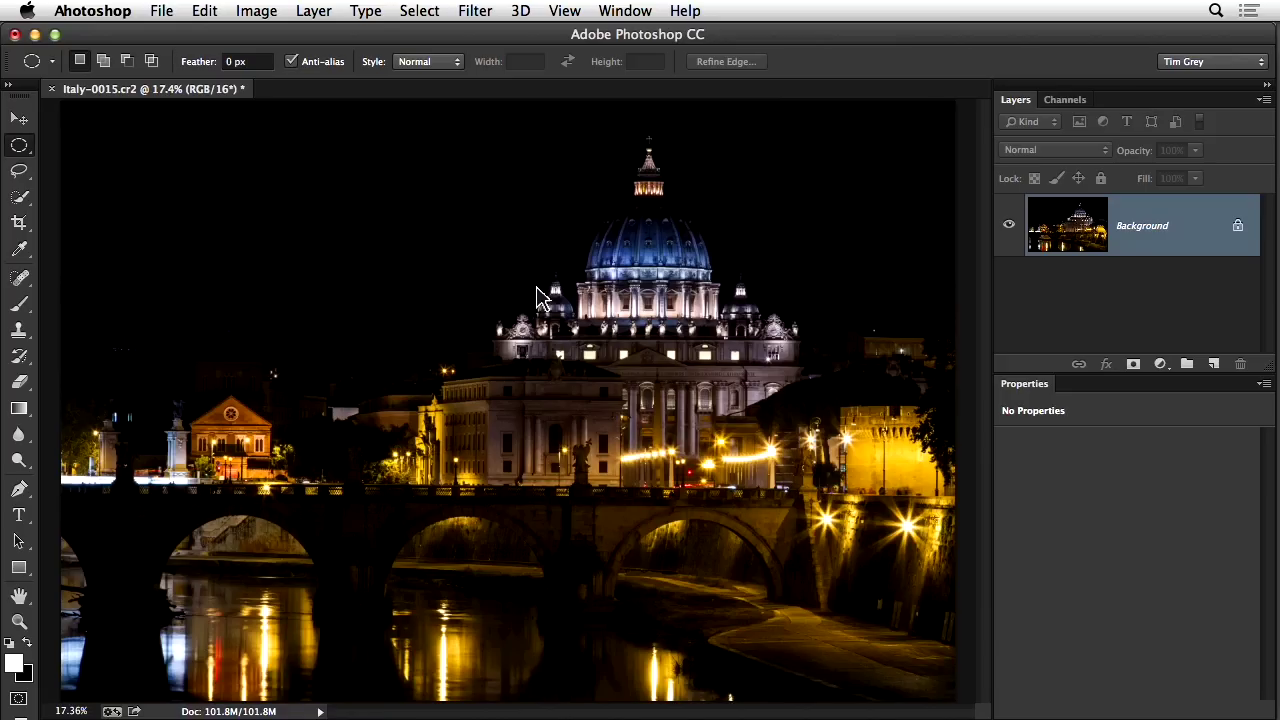
pyautogui.press('super+Tab')
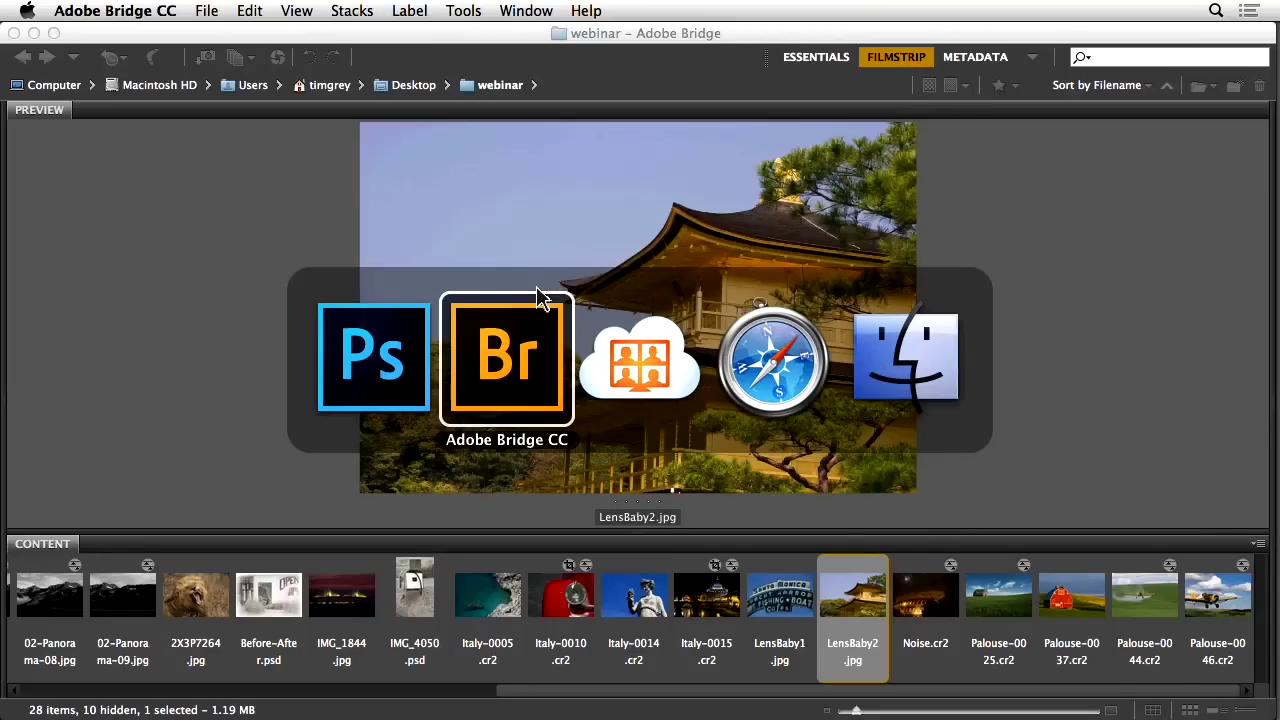
pyautogui.click(926, 604)
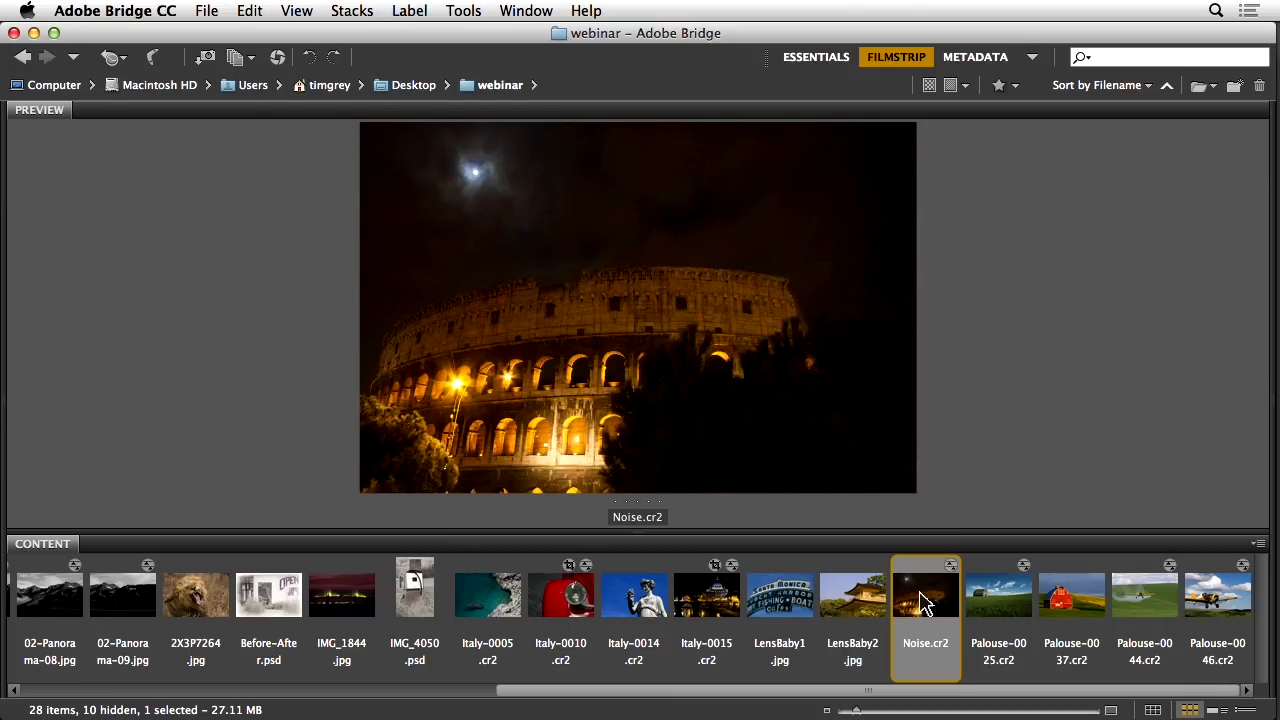
pyautogui.doubleClick(922, 604)
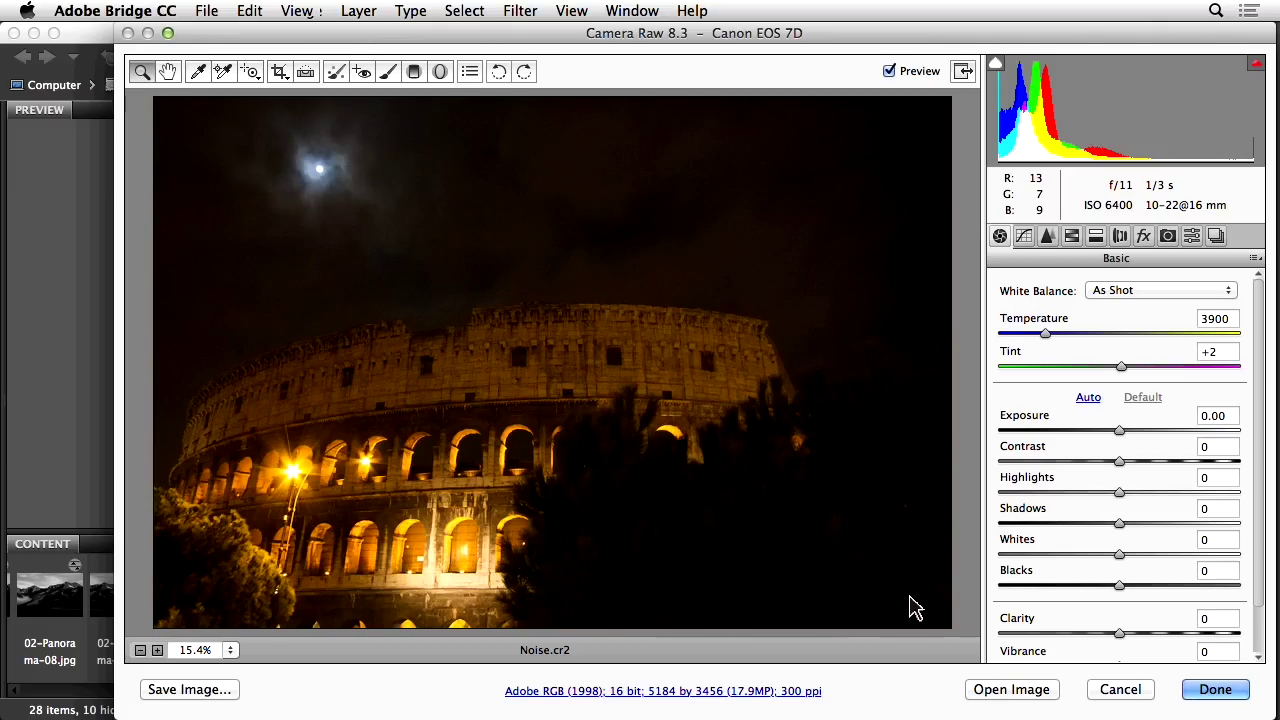
# Step: In the Detail adjustments, set the Color noise reduction to 10 and both Color Detail and Color Smoothness to 0
pyautogui.click(476, 311)
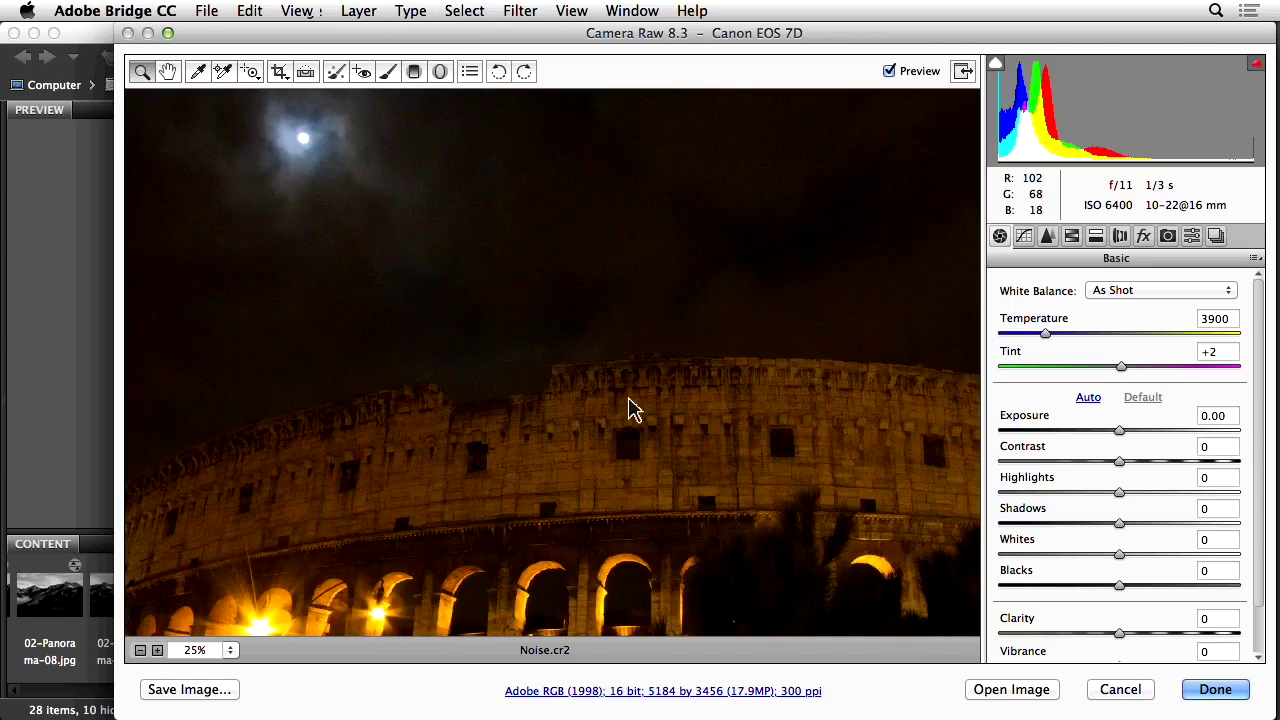
pyautogui.click(568, 374)
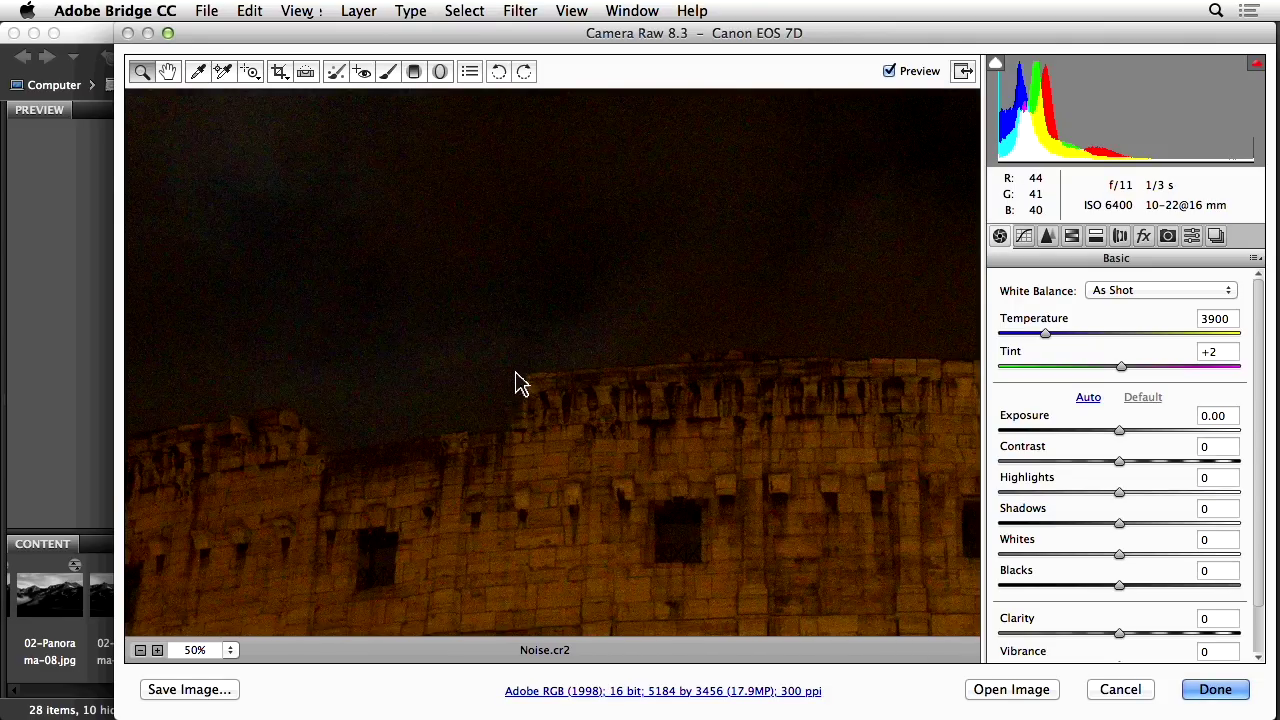
pyautogui.click(518, 378)
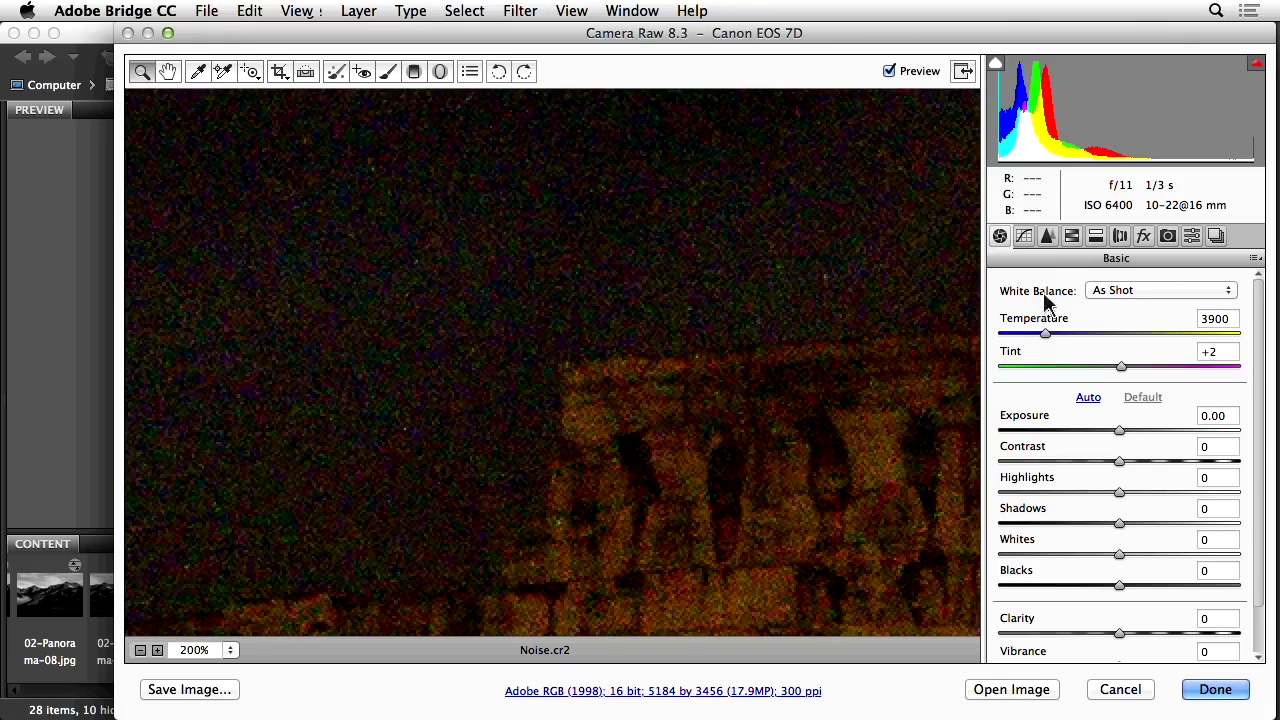
pyautogui.click(1047, 235)
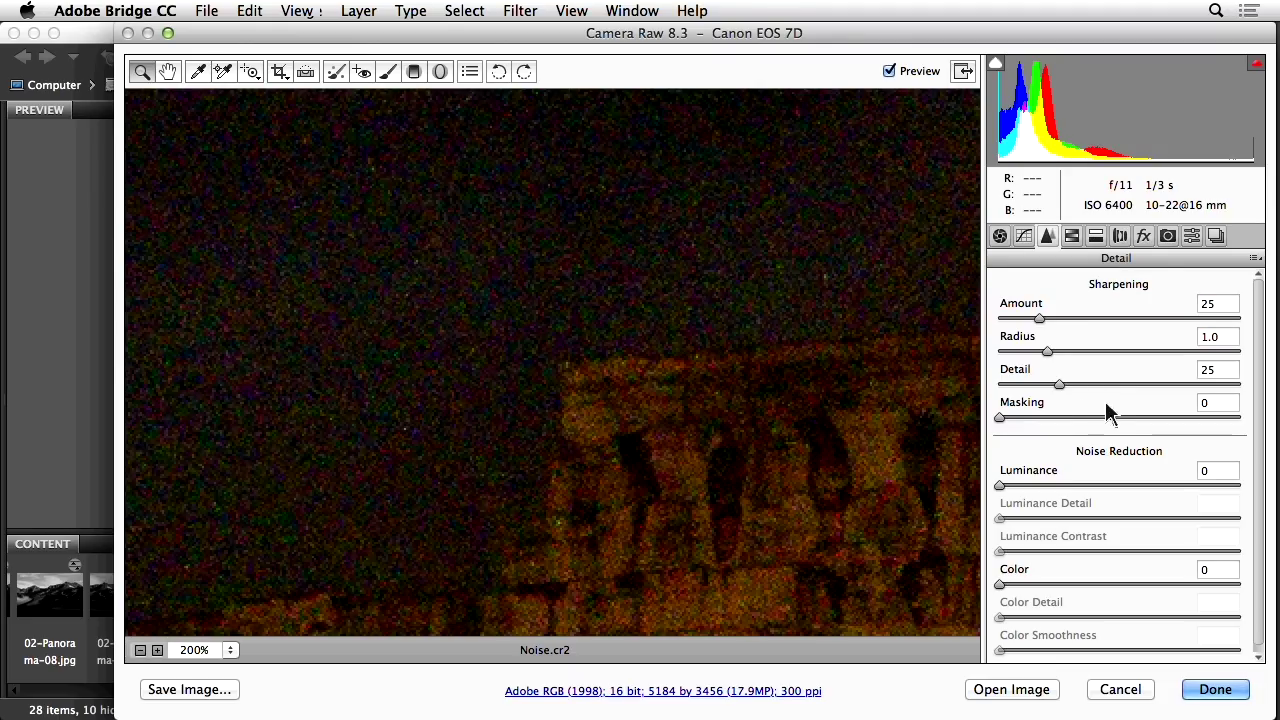
pyautogui.scroll(-1, 1108, 414)
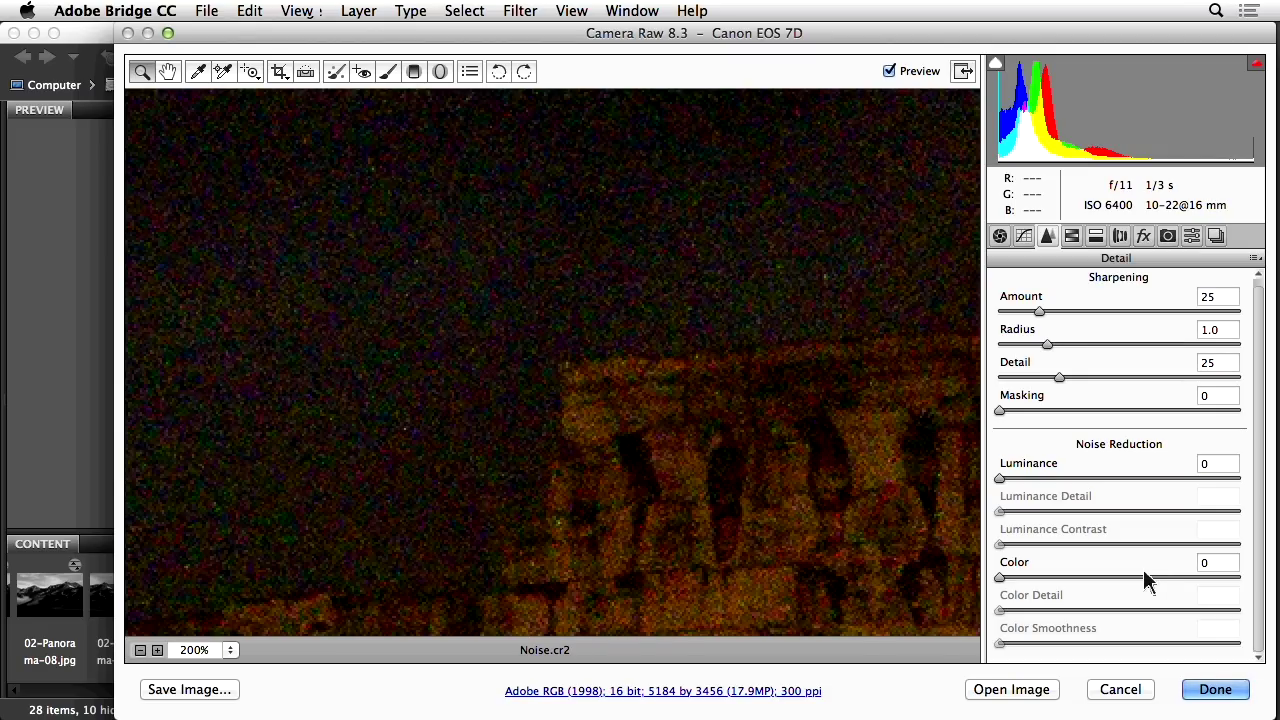
pyautogui.moveTo(1002, 578)
pyautogui.mouseDown()
pyautogui.moveTo(1032, 598)
pyautogui.moveTo(1022, 570)
pyautogui.mouseUp()
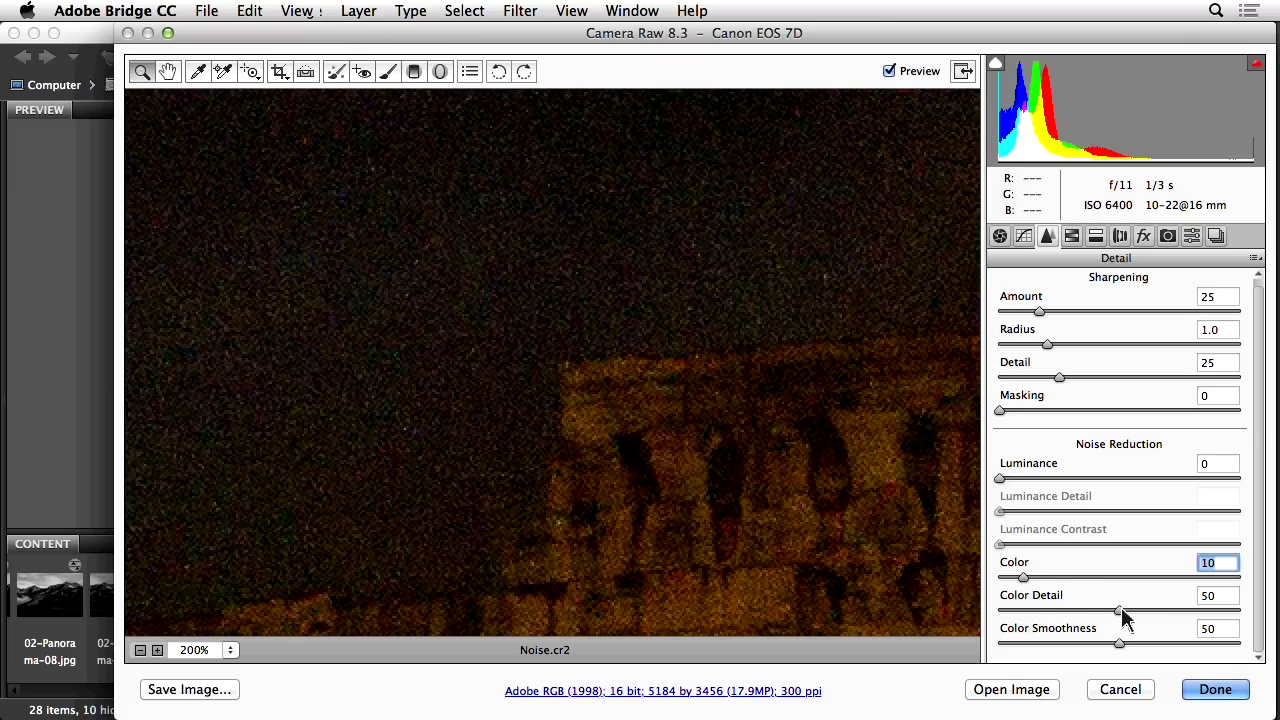
pyautogui.moveTo(1122, 611); pyautogui.dragTo(998, 610)
pyautogui.moveTo(1120, 645); pyautogui.dragTo(972, 650)
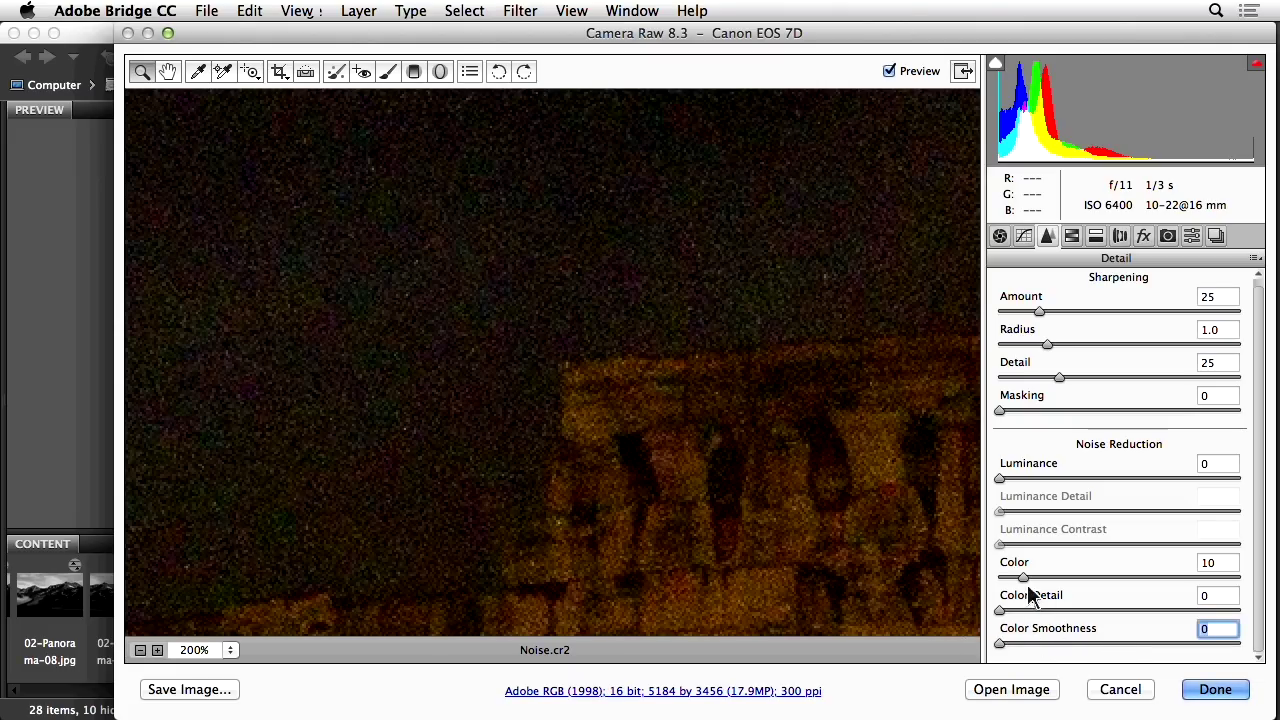
# Step: Try the Color noise reduction at 30, settle on 26, and raise Color Smoothness to 41
pyautogui.moveTo(1026, 578); pyautogui.dragTo(1076, 593)
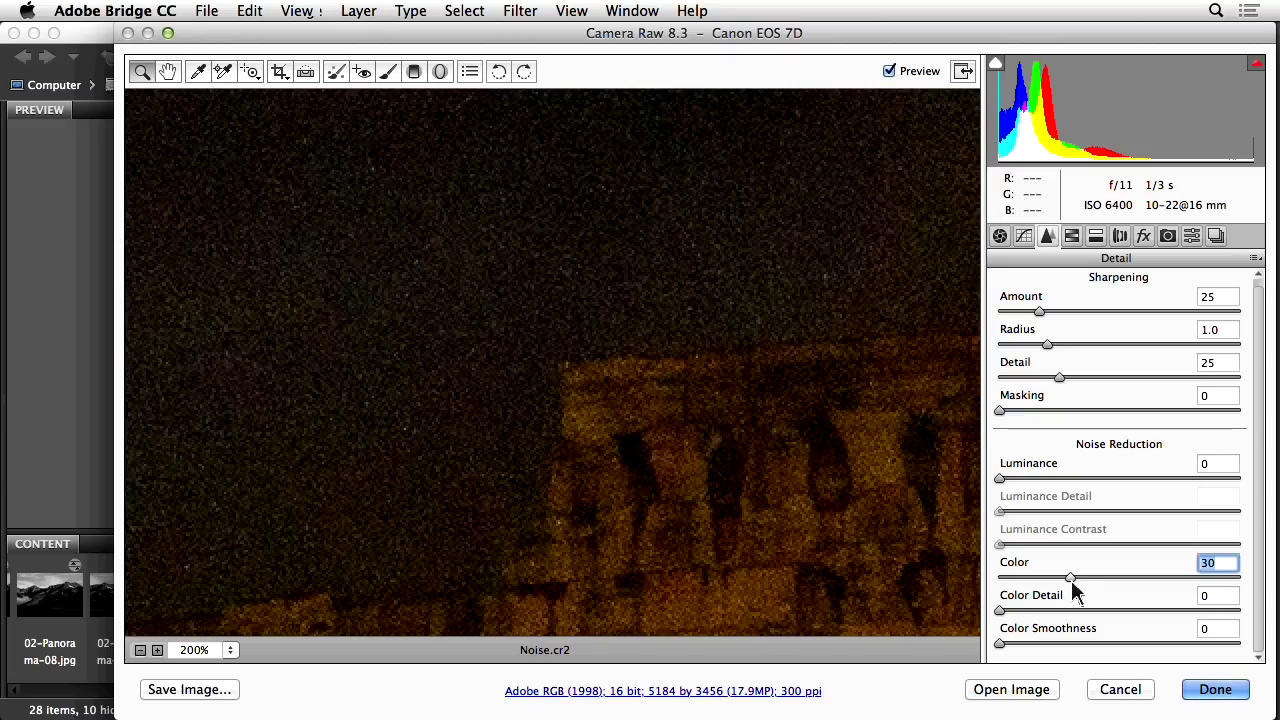
pyautogui.click(574, 392)
pyautogui.moveTo(491, 371); pyautogui.dragTo(606, 437)
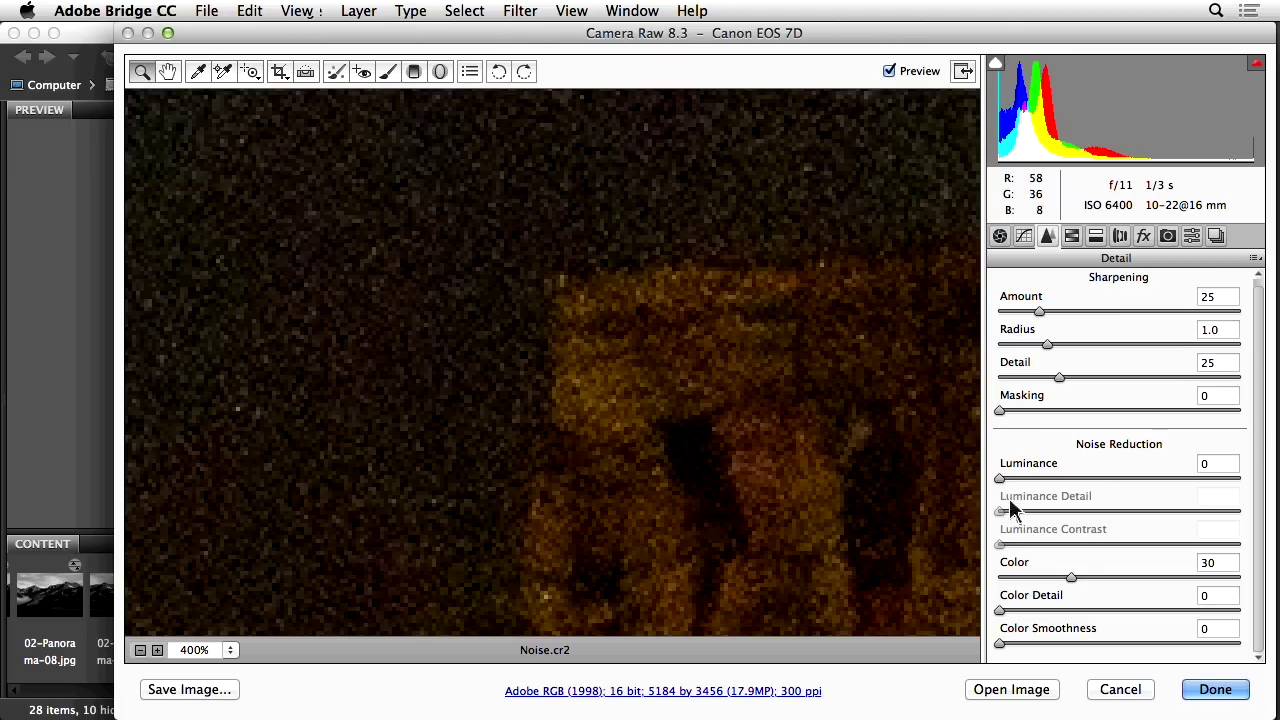
pyautogui.moveTo(1073, 577); pyautogui.dragTo(1040, 577)
pyautogui.moveTo(1052, 585); pyautogui.dragTo(1066, 587)
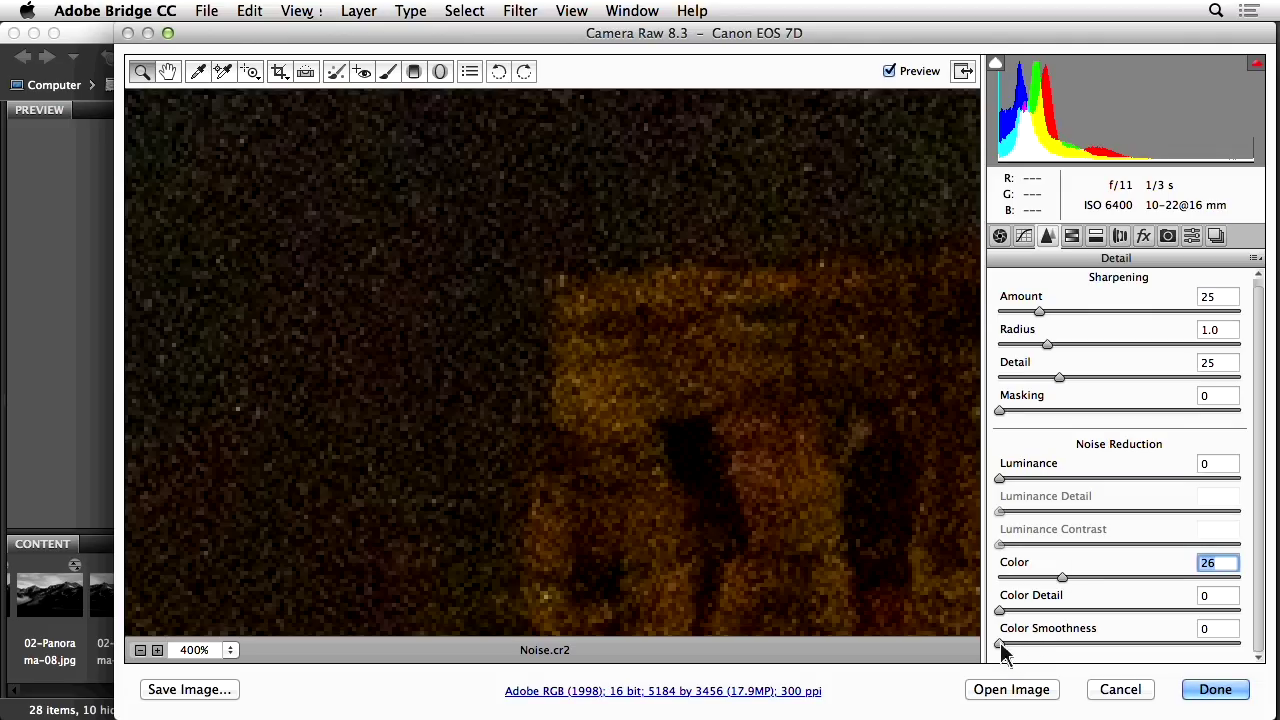
pyautogui.moveTo(1000, 642); pyautogui.dragTo(1101, 652)
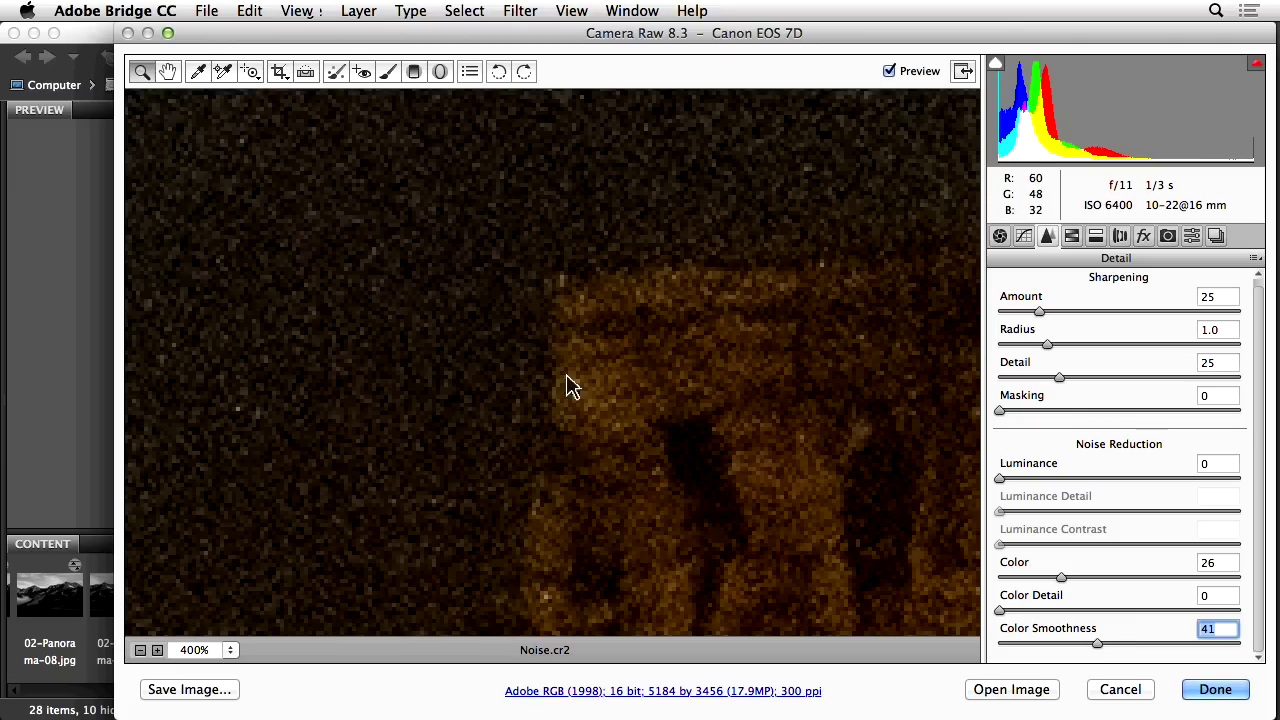
# Step: Set the Color Detail noise reduction to 35 and compare the image with and without the adjustments
pyautogui.moveTo(1000, 610); pyautogui.dragTo(1091, 622)
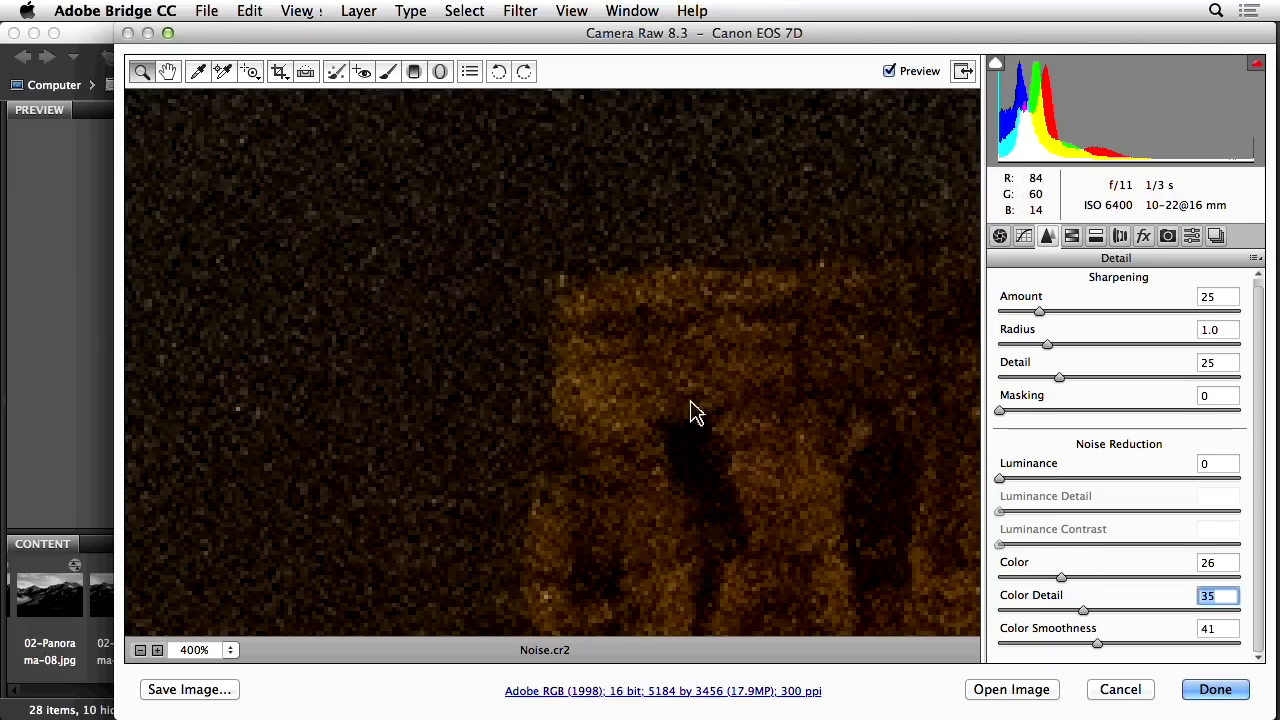
pyautogui.click(889, 72)
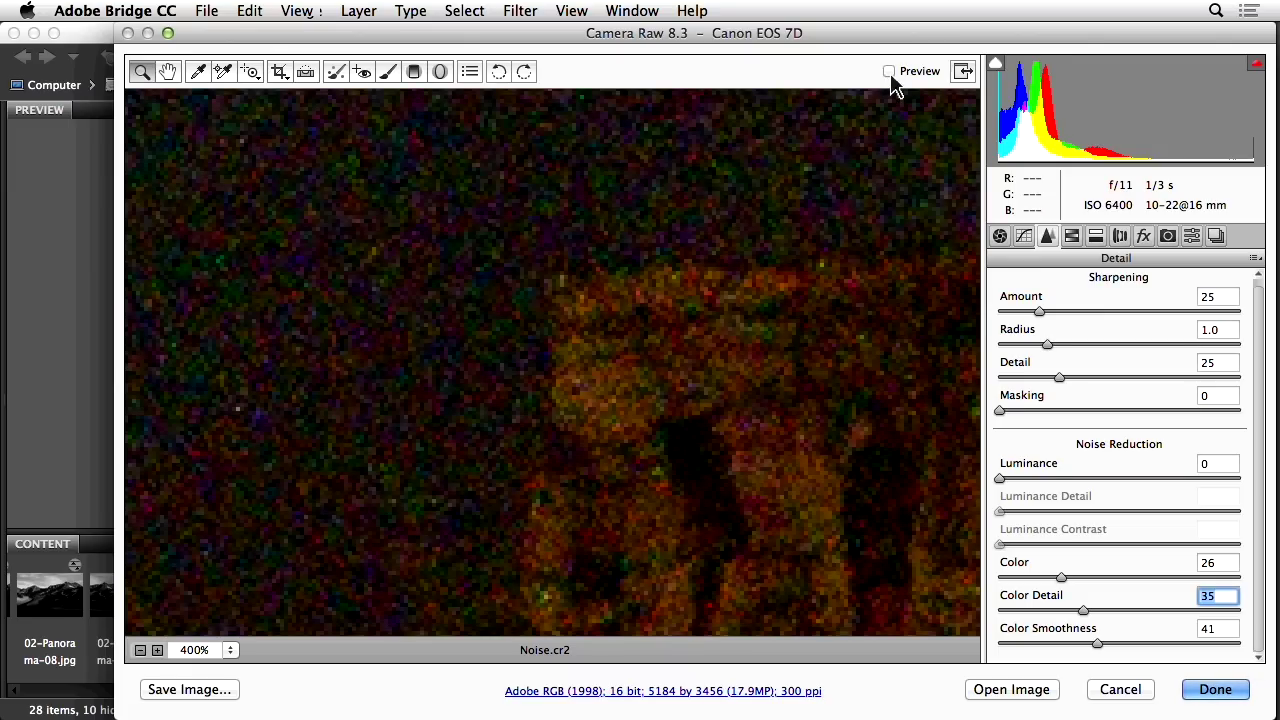
pyautogui.click(889, 72)
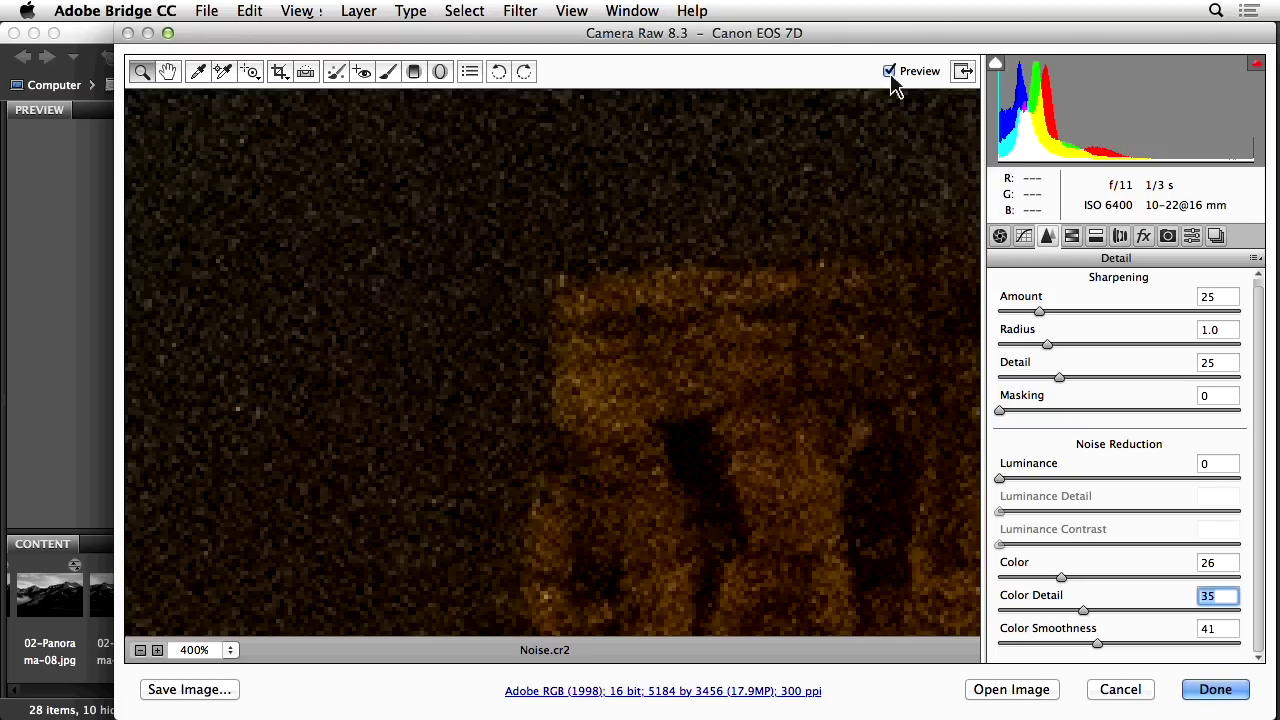
# Step: Set the Luminance noise reduction to 17, Luminance Detail to 48 and Luminance Contrast to 57
pyautogui.moveTo(1003, 480); pyautogui.dragTo(1011, 480)
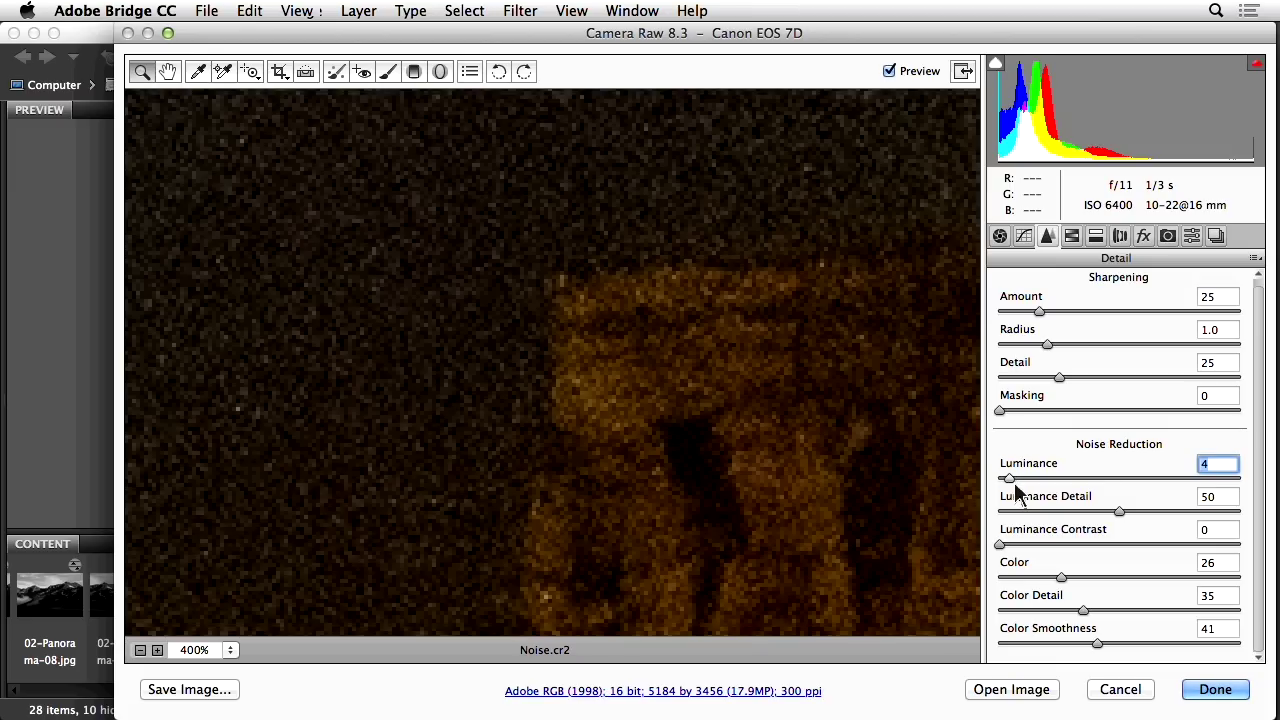
pyautogui.moveTo(1015, 486); pyautogui.dragTo(1068, 492)
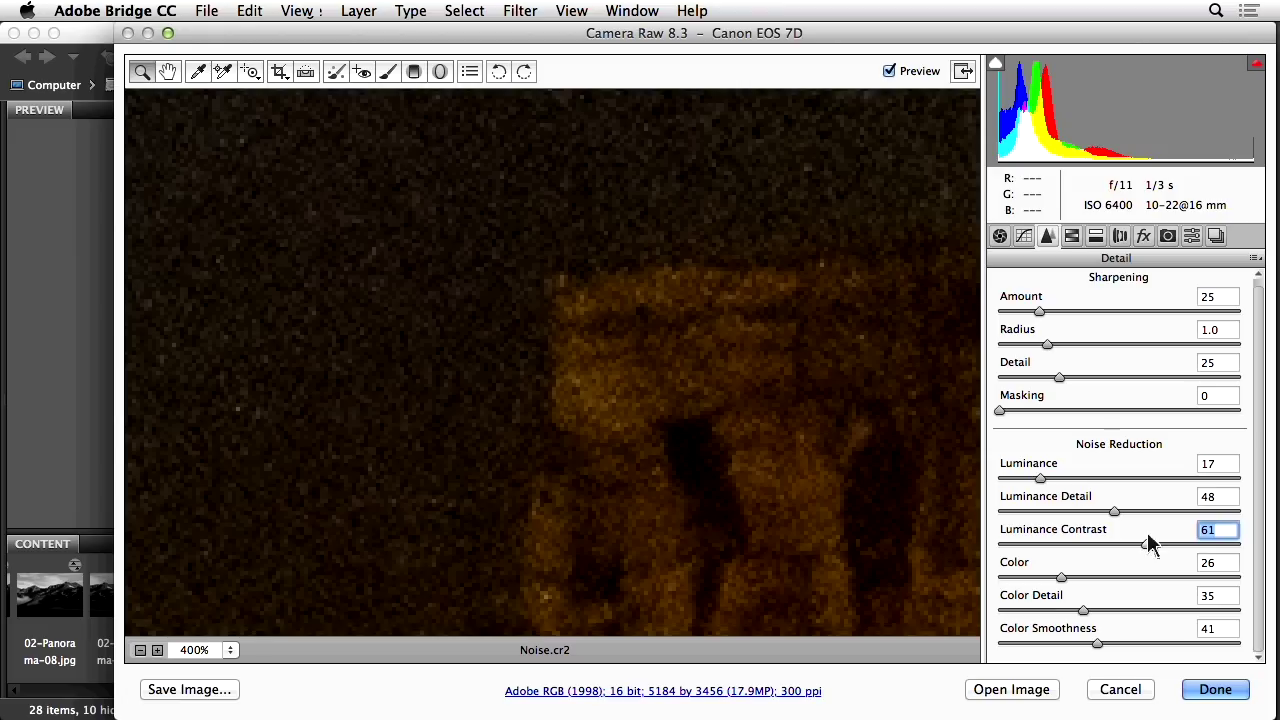
pyautogui.moveTo(1150, 534); pyautogui.dragTo(1138, 540)
# Step: Raise the Exposure of Noise.cr2 to +2.95 in the Basic adjustments, and leave Camera Raw without keeping the changes
pyautogui.click(140, 651)
pyautogui.click(140, 651)
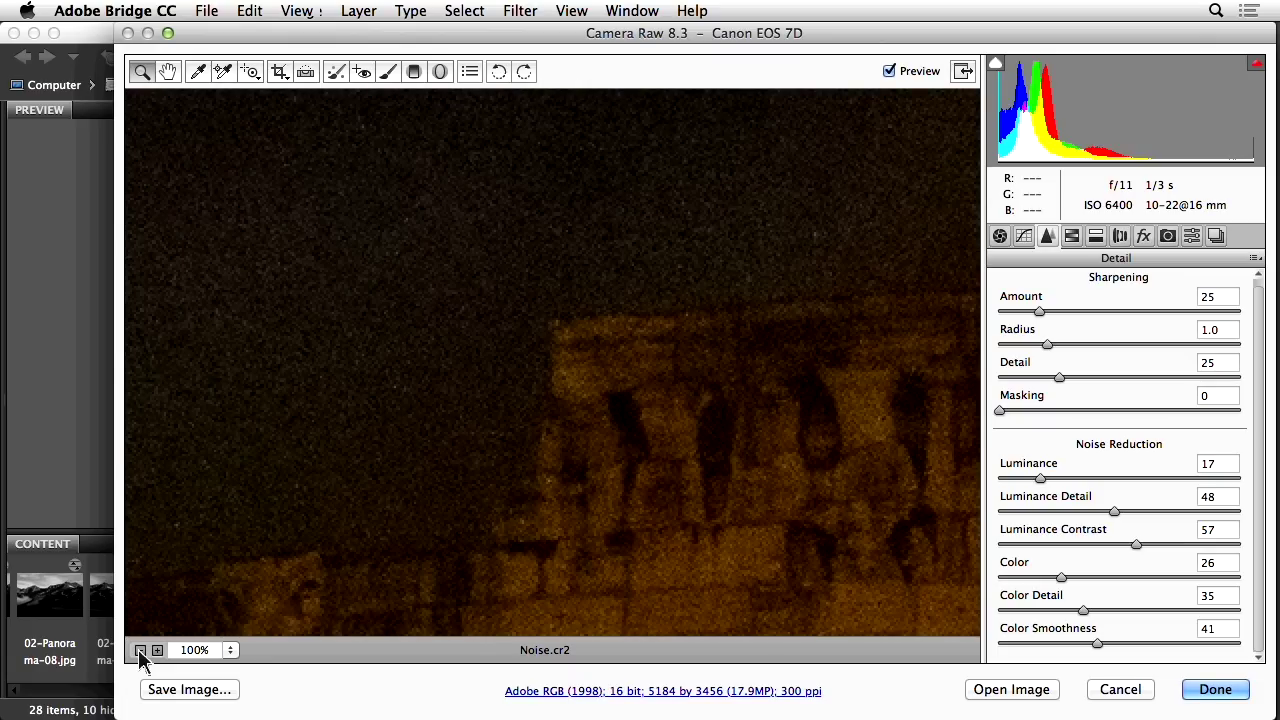
pyautogui.click(140, 651)
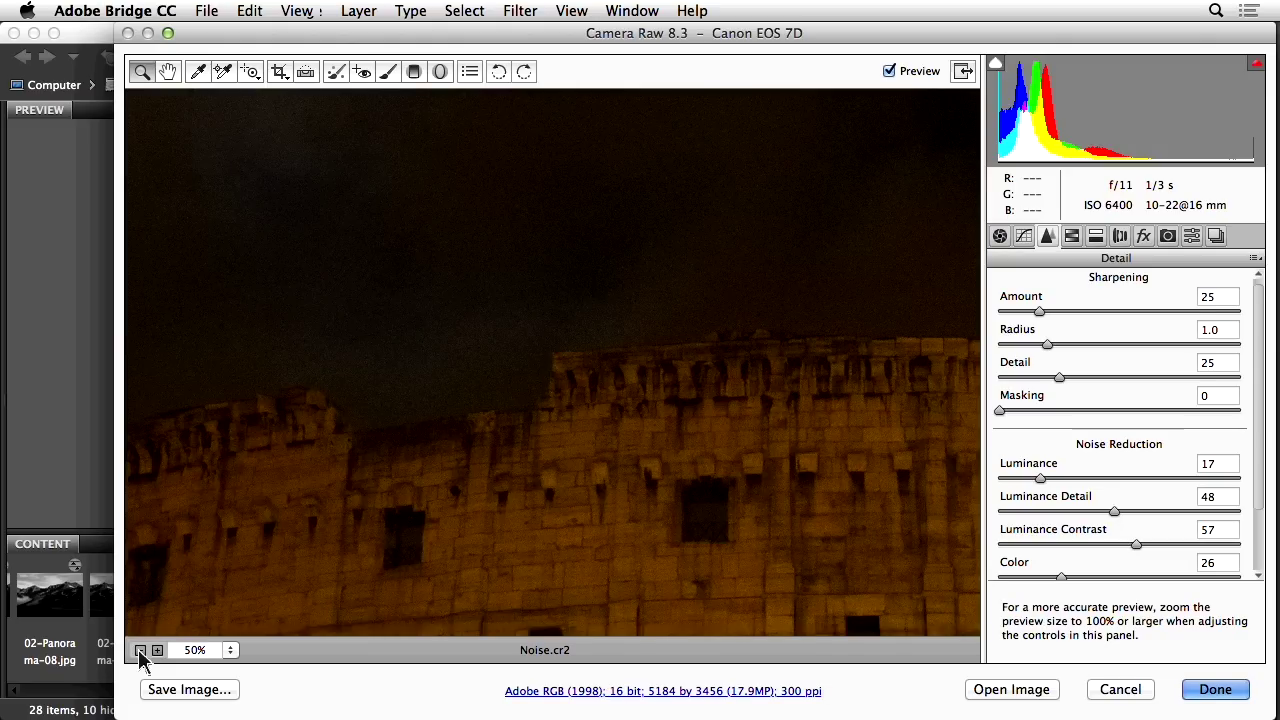
pyautogui.click(140, 651)
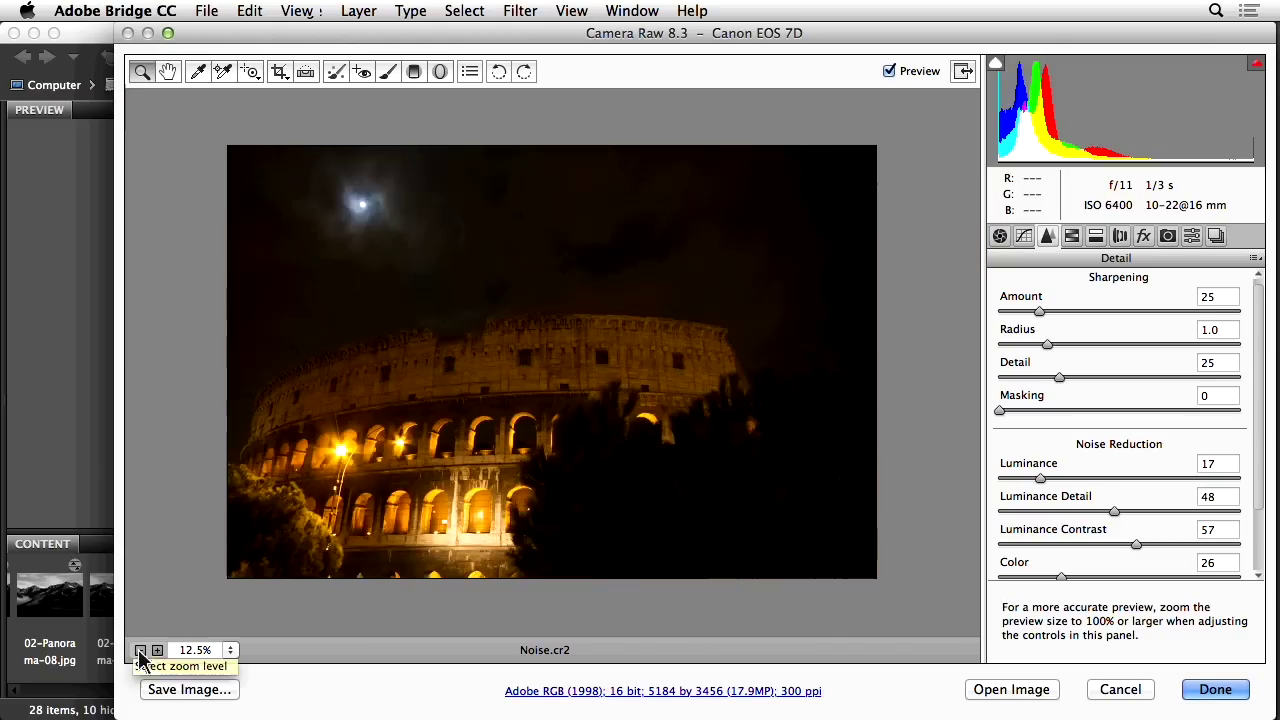
pyautogui.click(157, 651)
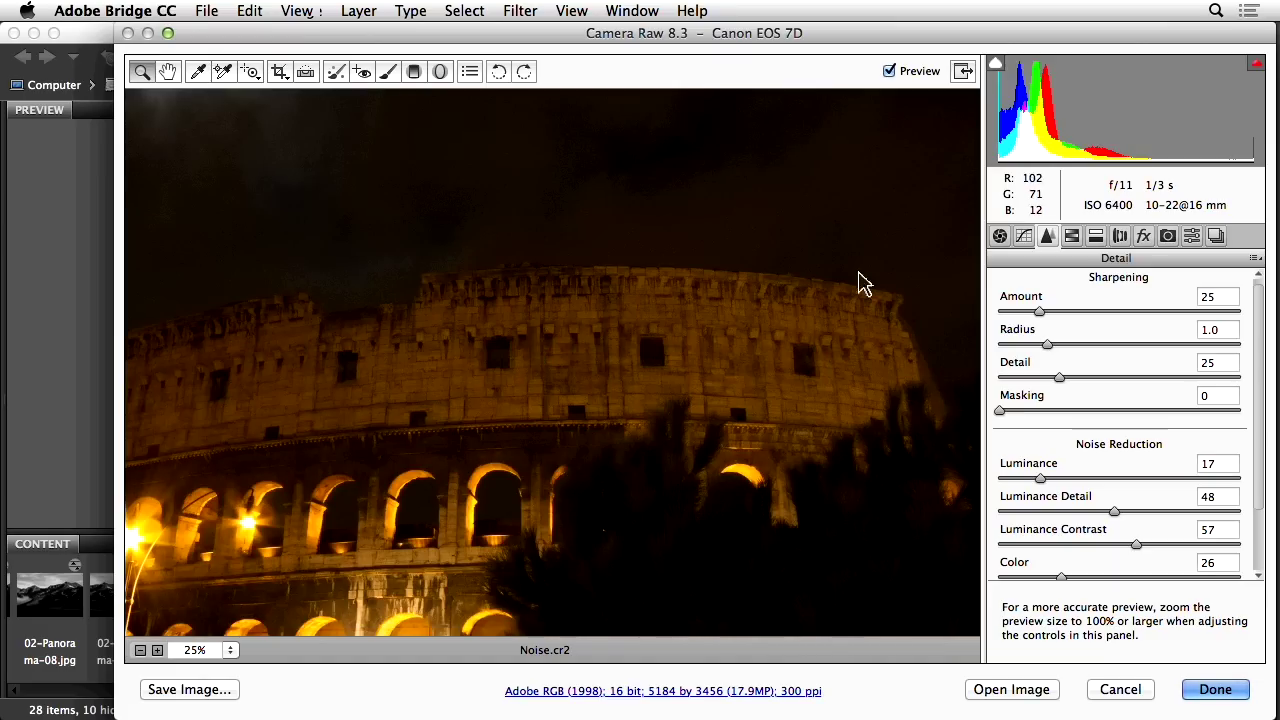
pyautogui.click(1000, 236)
pyautogui.moveTo(1118, 440); pyautogui.dragTo(1145, 433)
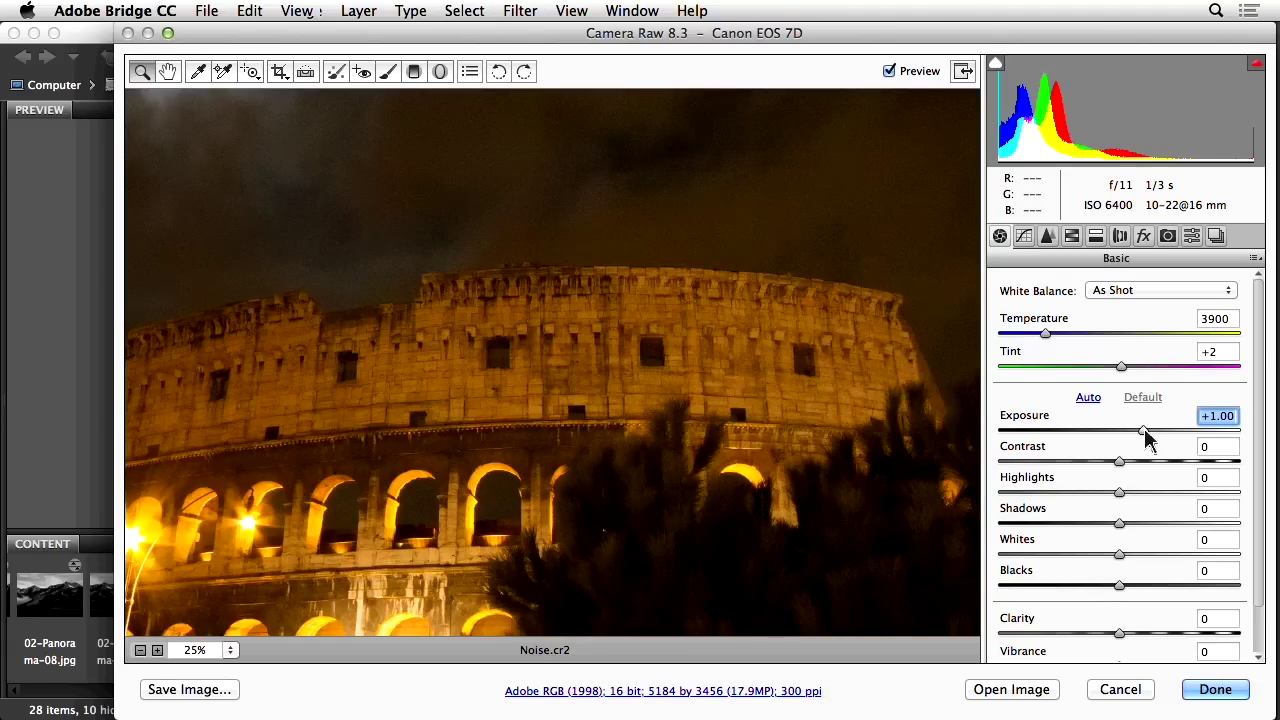
pyautogui.moveTo(1145, 433); pyautogui.dragTo(1190, 430)
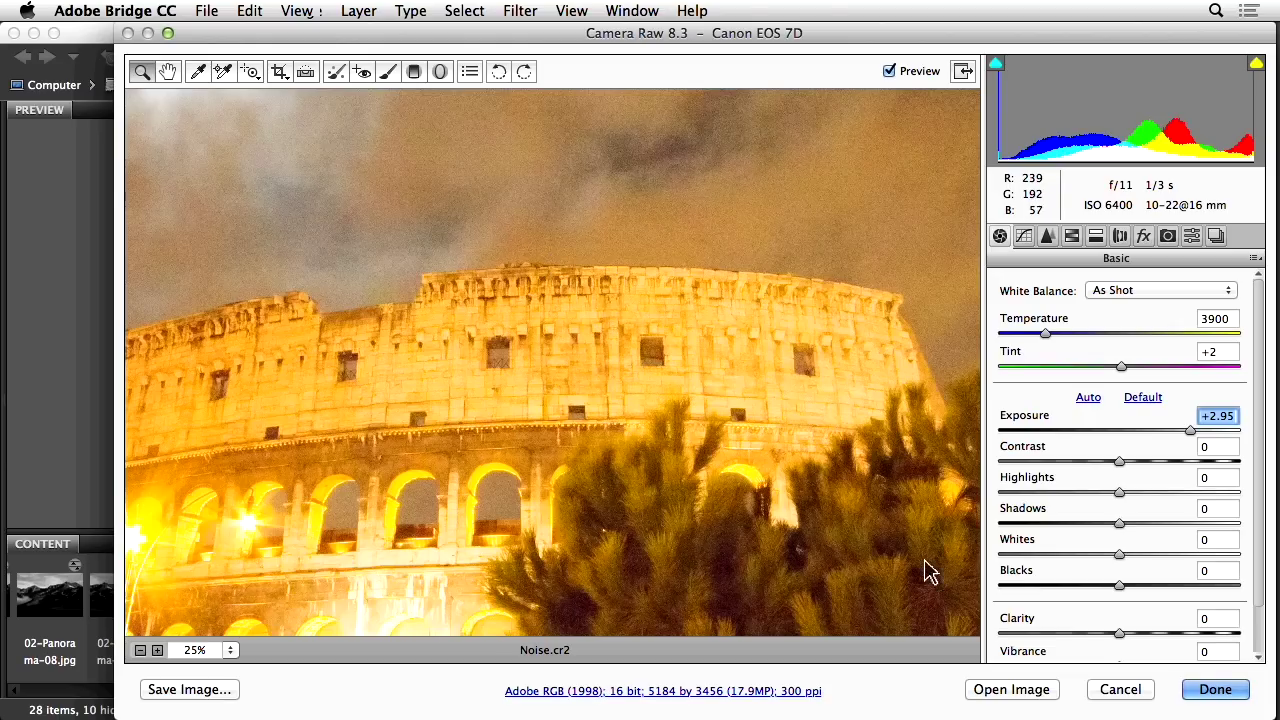
pyautogui.click(1121, 690)
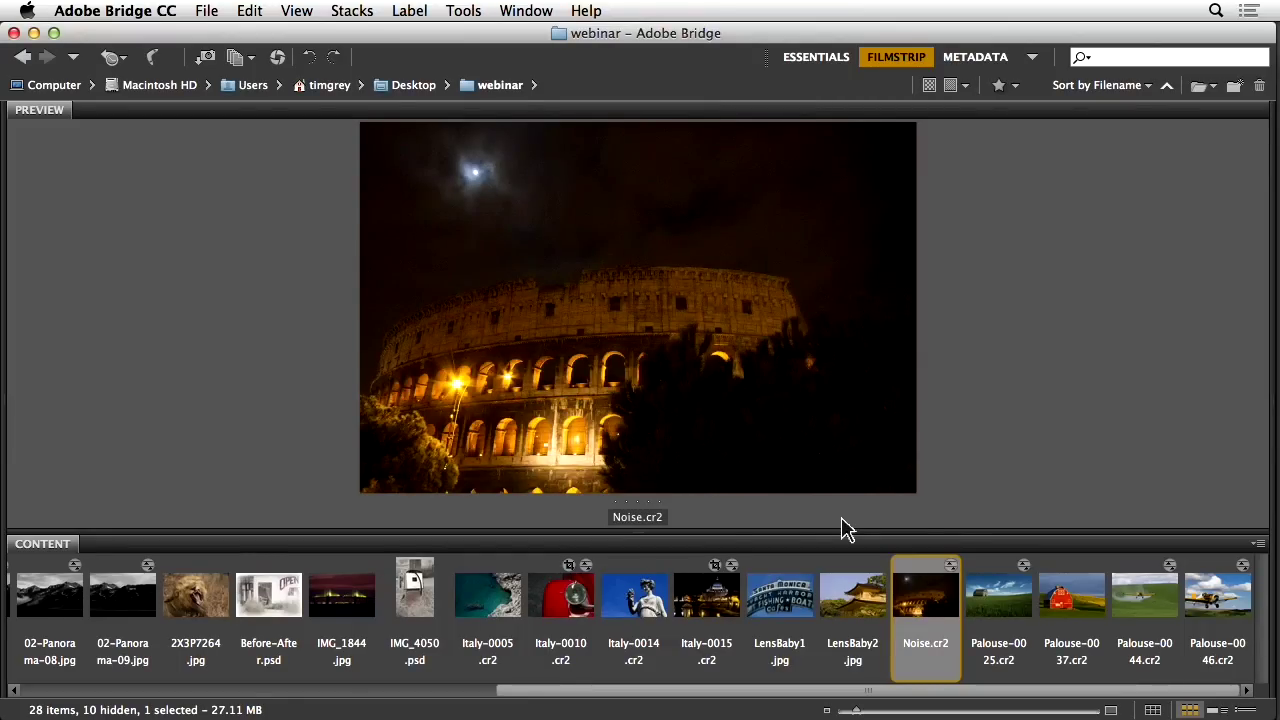
# Step: Load 02-Panorama-05.jpg and 02-Panorama-06.jpg from Bridge together as layers of one Photoshop document, agreeing to queue the command
pyautogui.scroll(8, 822, 608)
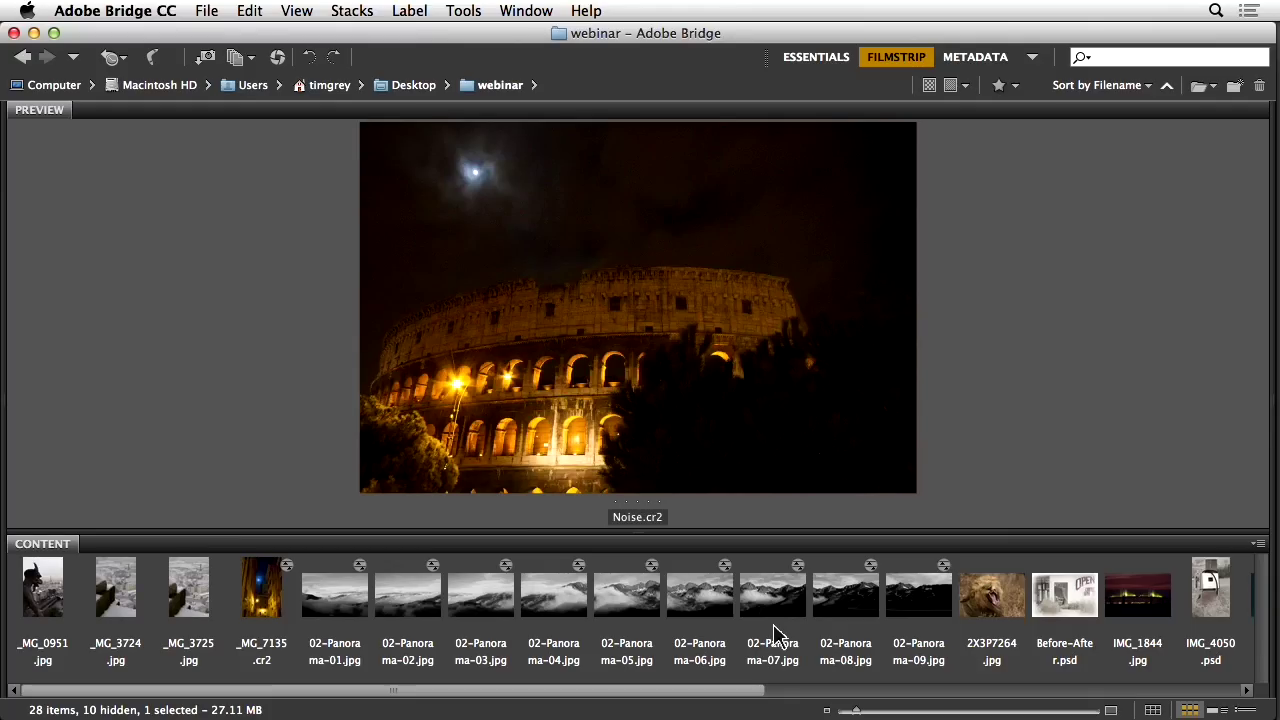
pyautogui.click(626, 598)
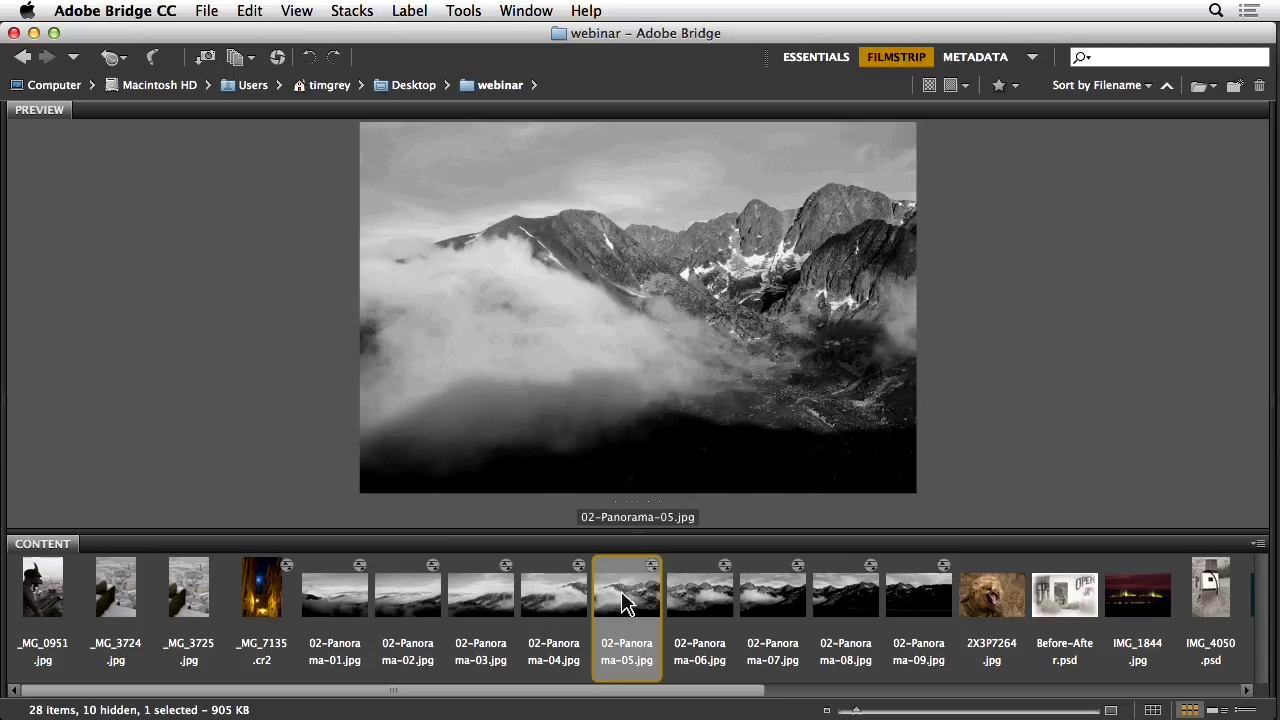
pyautogui.keyDown('super'); pyautogui.click(697, 602); pyautogui.keyUp('super')
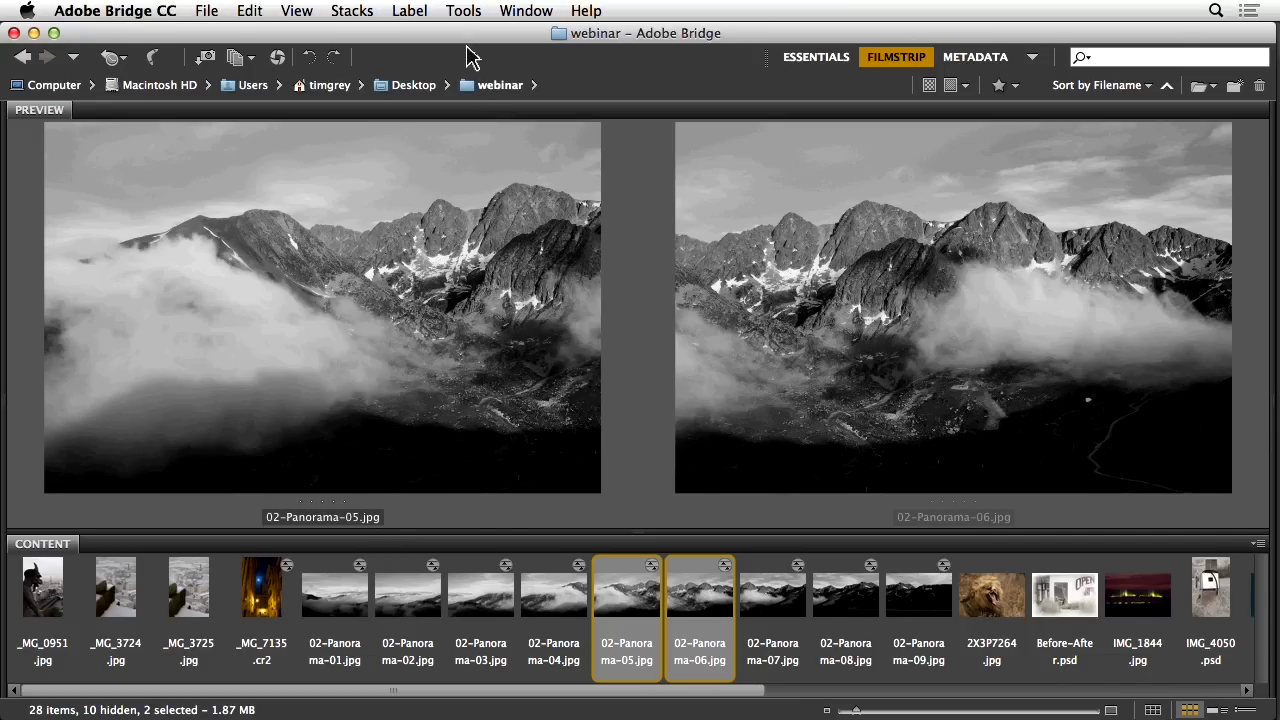
pyautogui.click(464, 13)
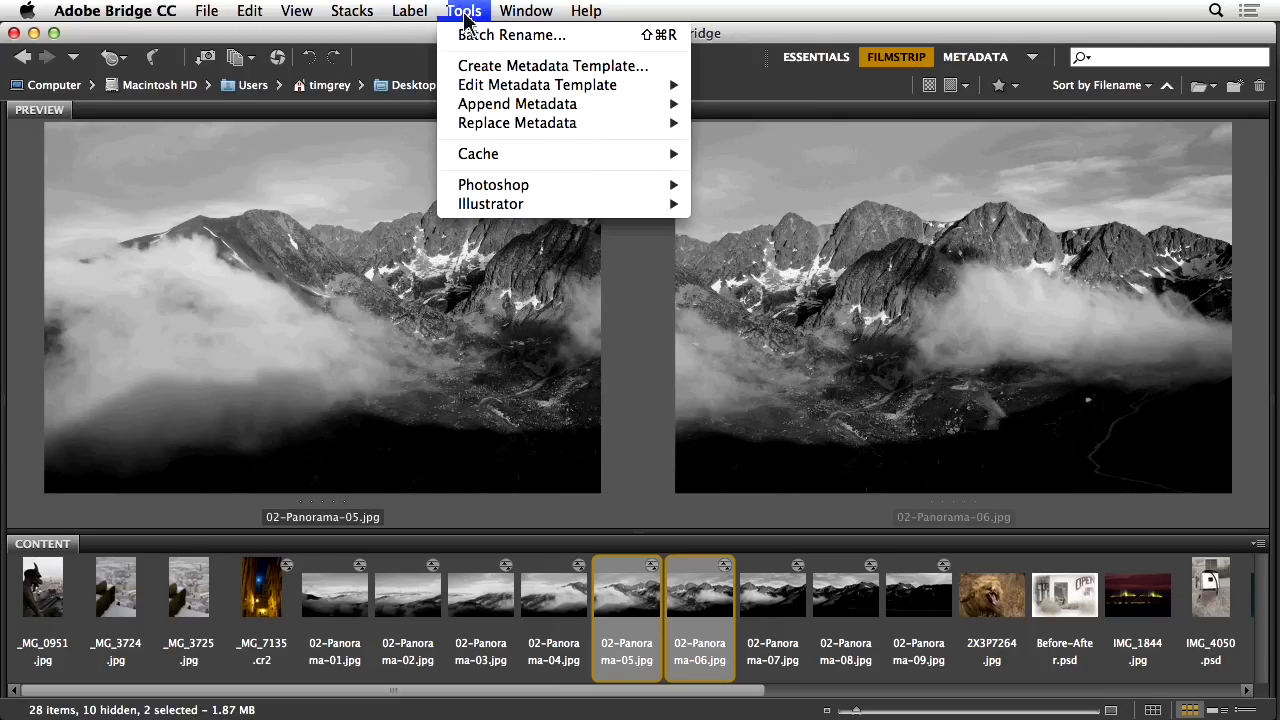
pyautogui.moveTo(500, 186)
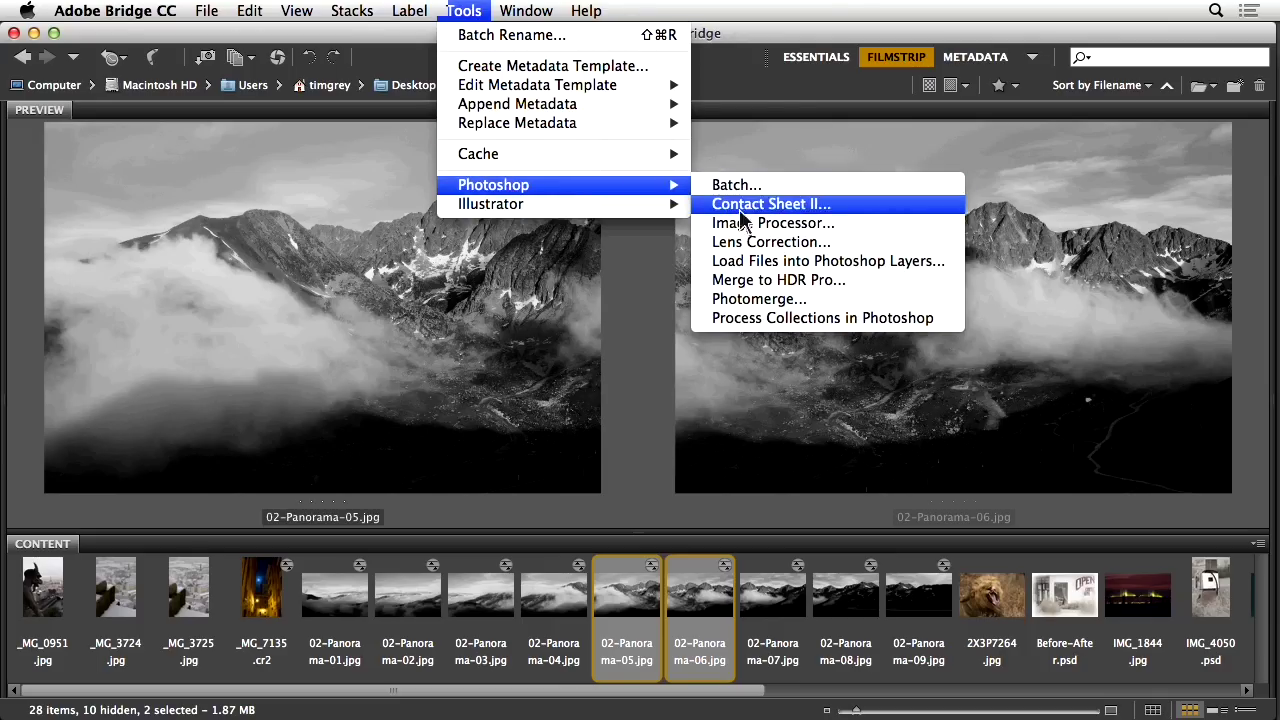
pyautogui.click(780, 266)
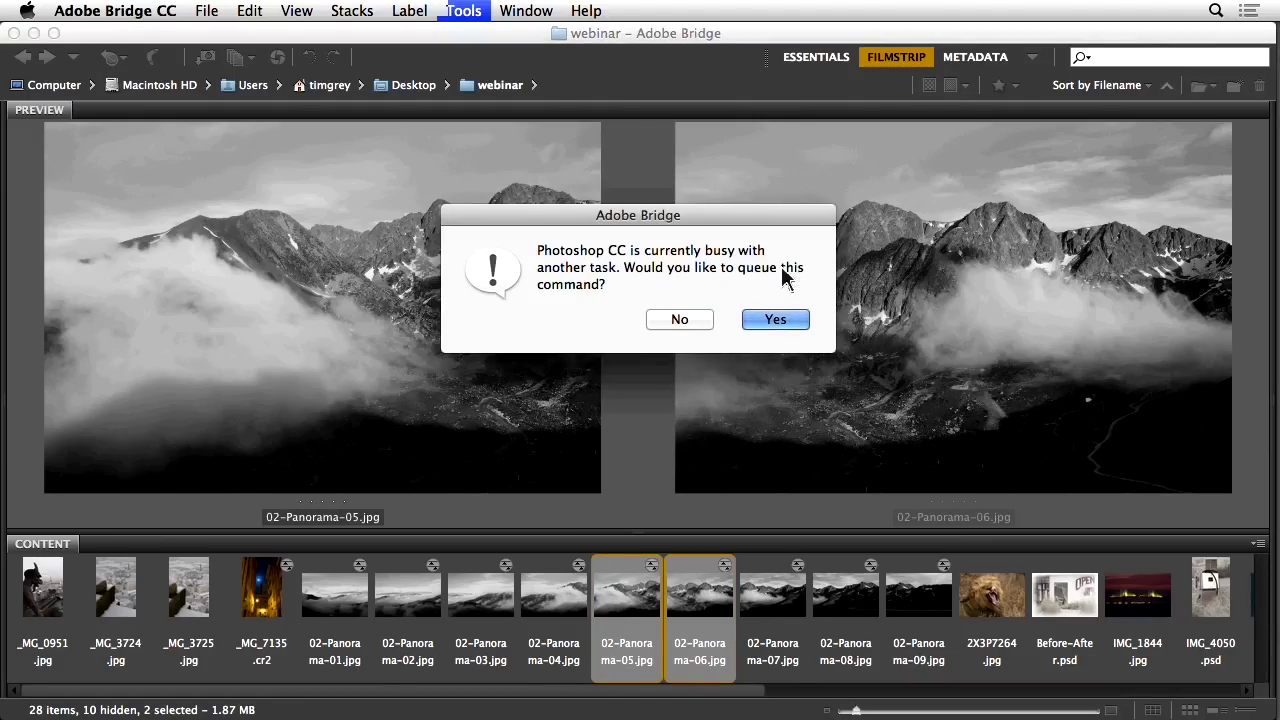
pyautogui.click(772, 318)
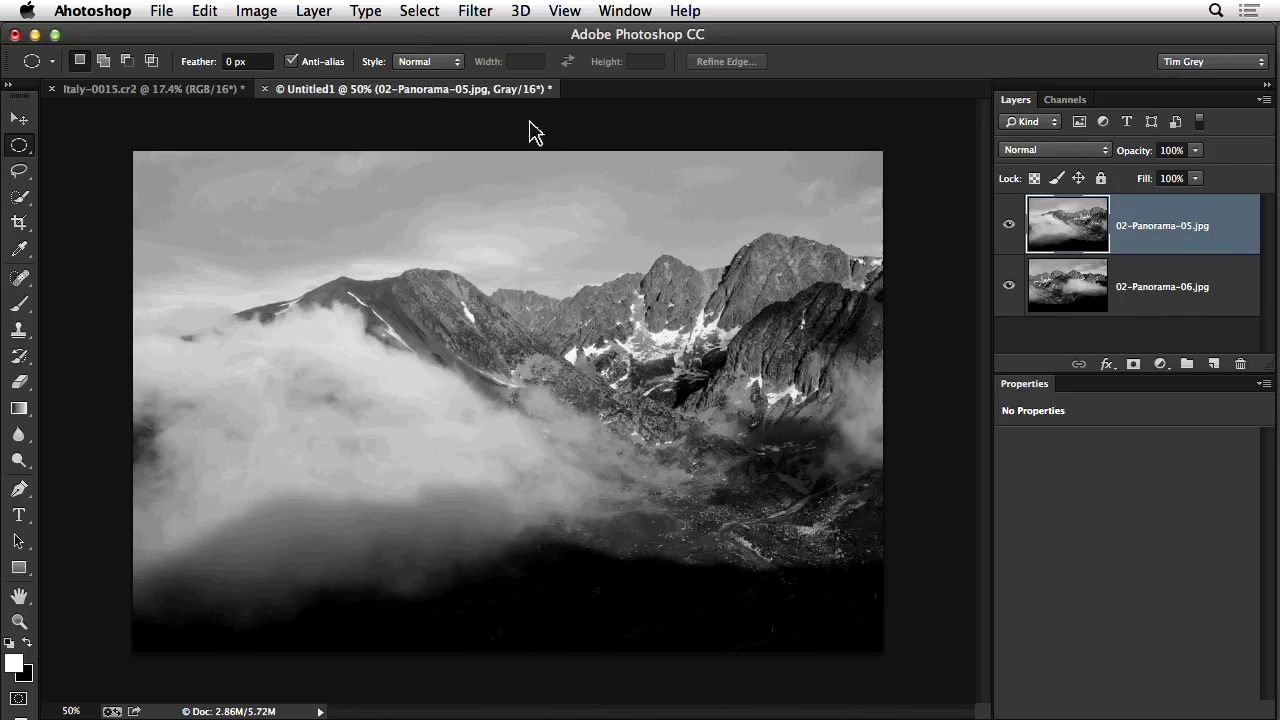
# Step: Move the 02-Panorama-05.jpg layer left and slightly down so its mountains roughly overlap those in 02-Panorama-06.jpg
pyautogui.click(22, 120)
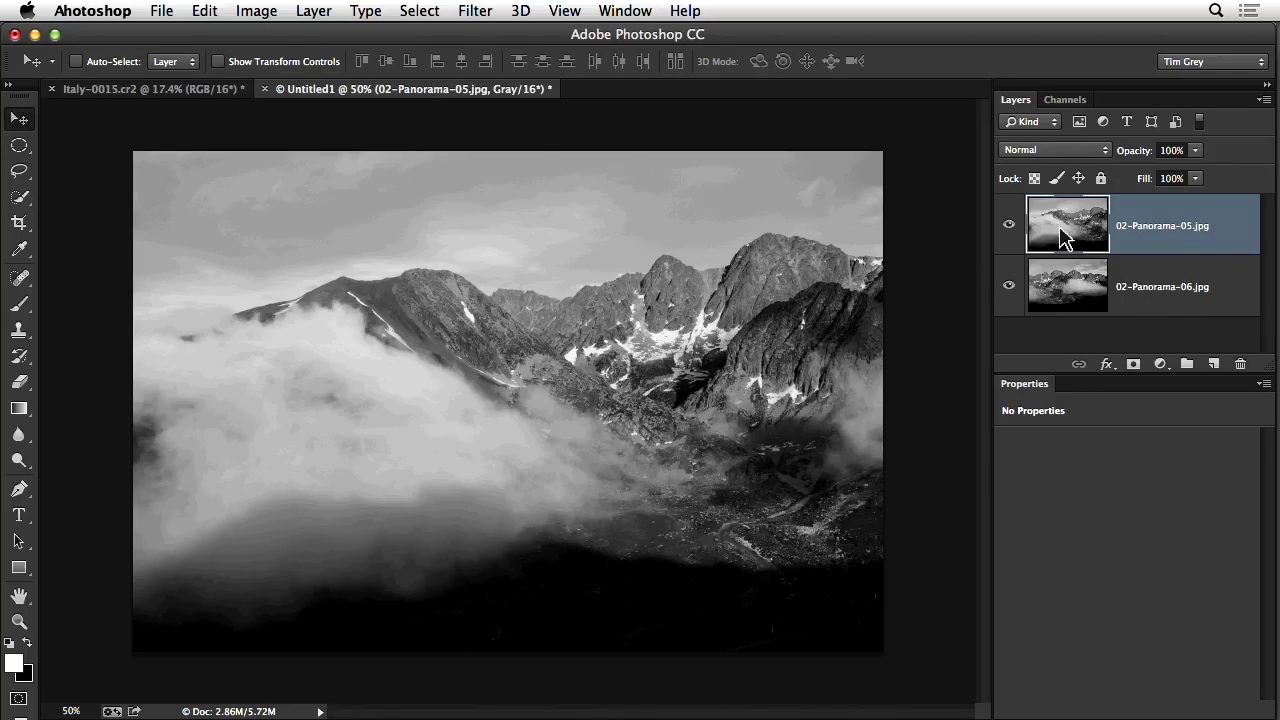
pyautogui.moveTo(840, 350); pyautogui.dragTo(478, 368)
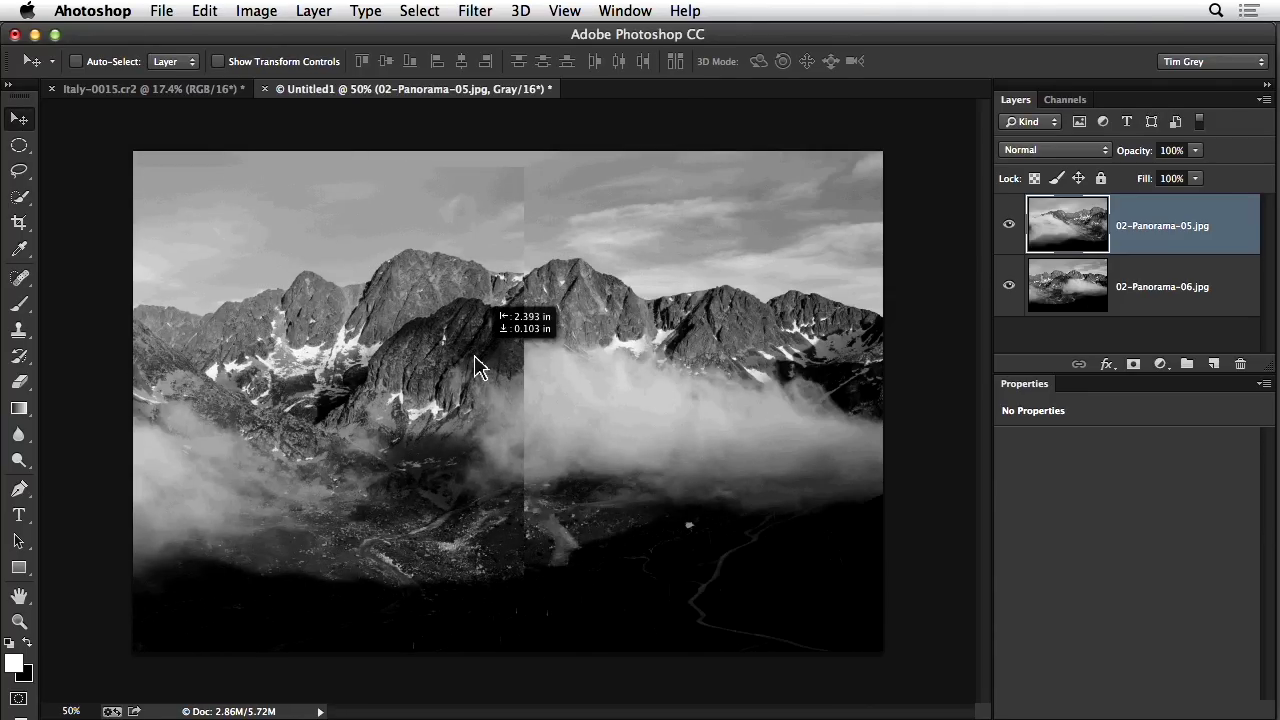
pyautogui.moveTo(478, 368); pyautogui.dragTo(446, 380)
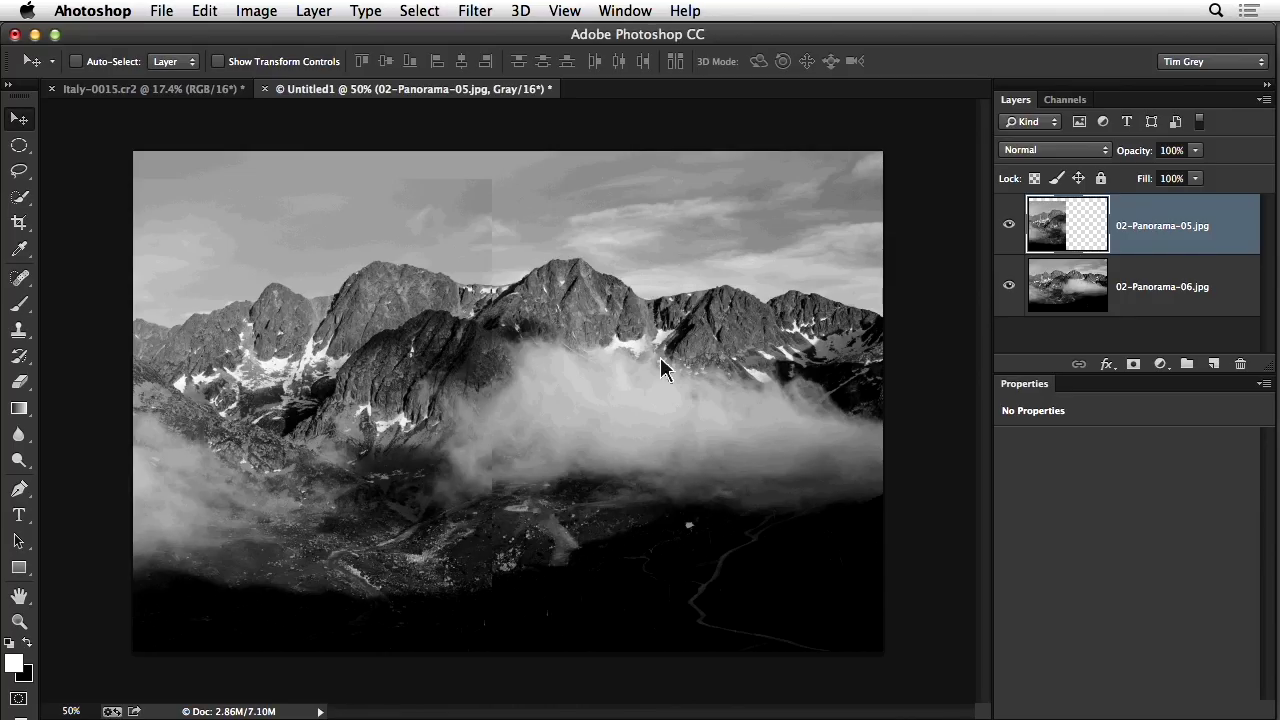
# Step: Lower the 02-Panorama-05.jpg layer's opacity to 54% and shift the layer right to line up the overlapping mountain ridge
pyautogui.click(1197, 151)
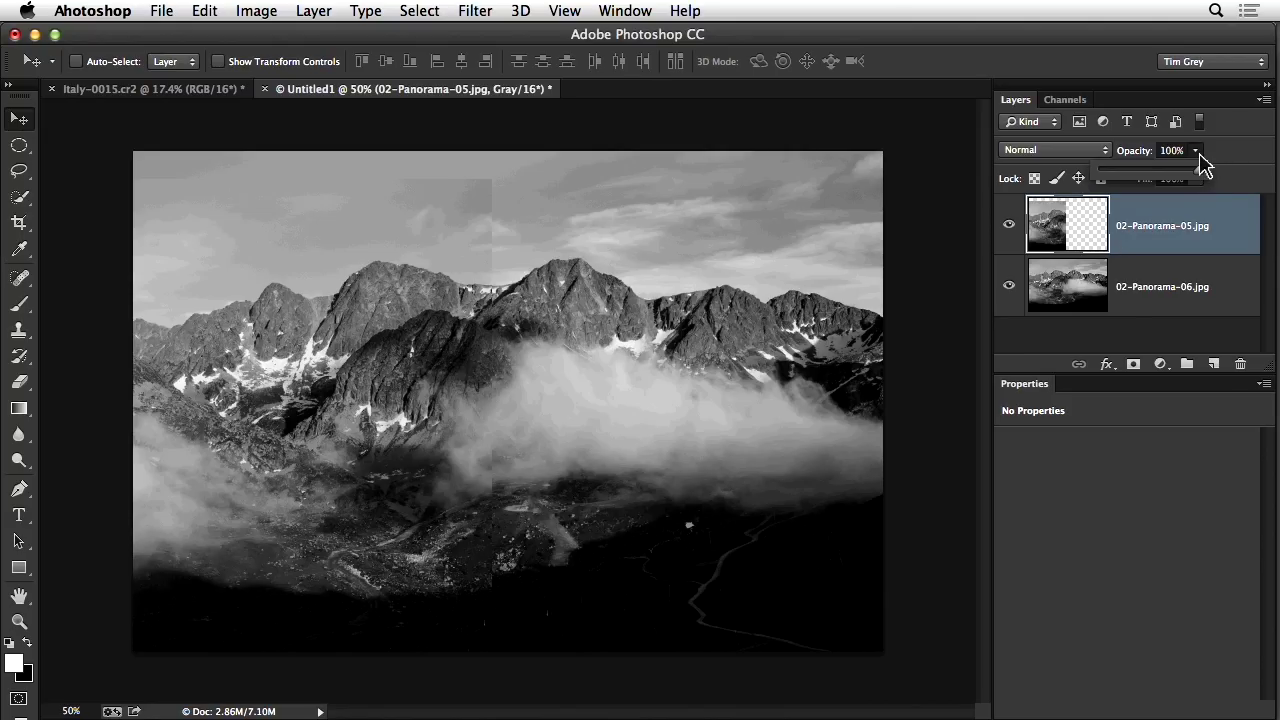
pyautogui.moveTo(1201, 172); pyautogui.dragTo(1156, 181)
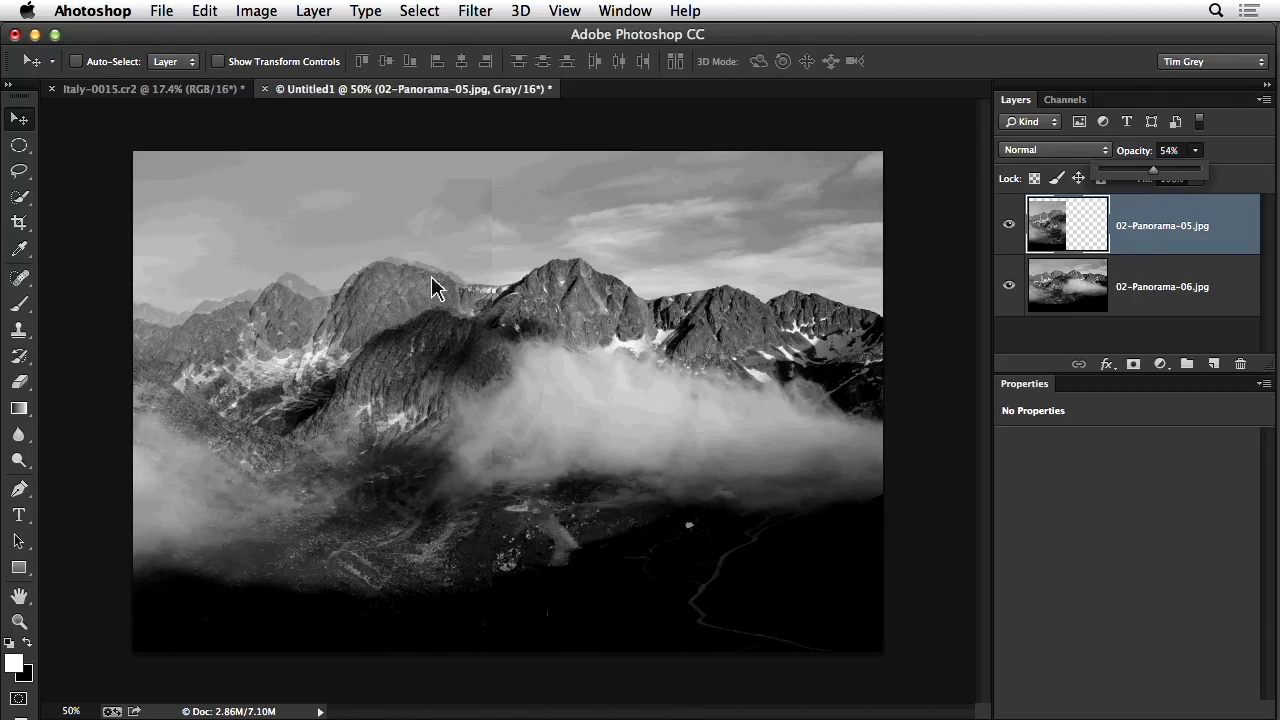
pyautogui.scroll(2, 434, 286)
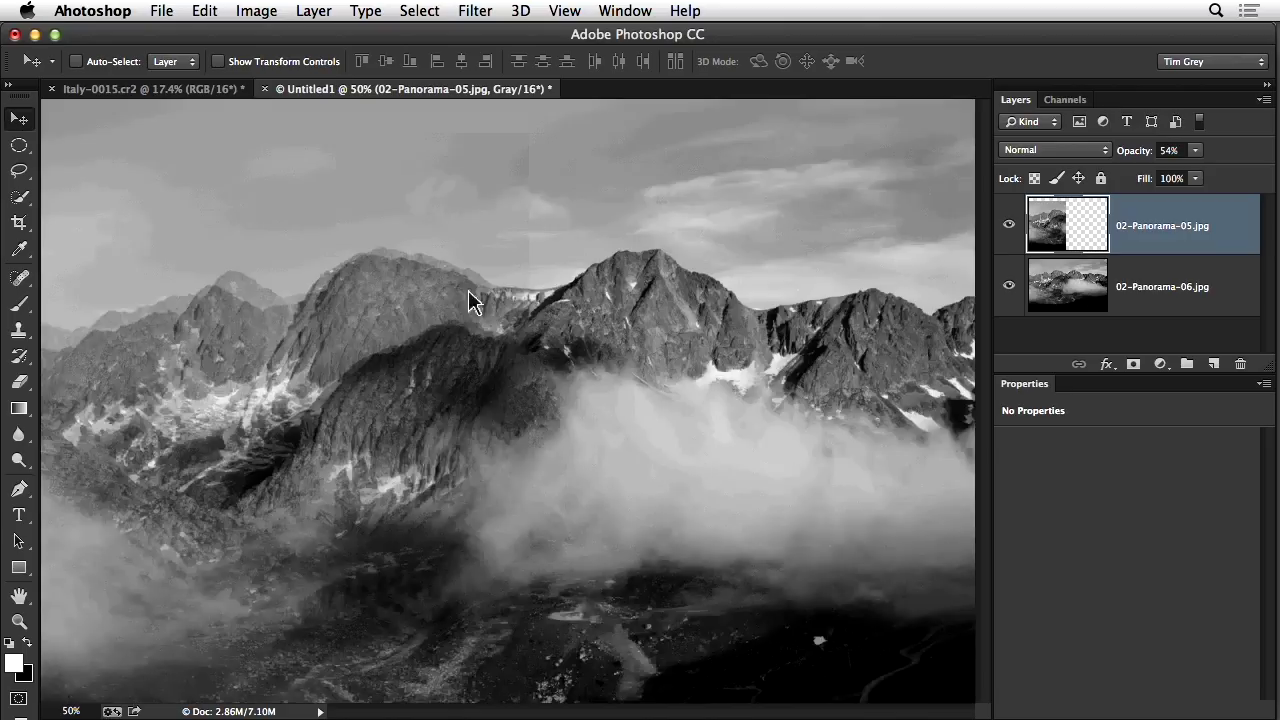
pyautogui.scroll(4, 483, 307)
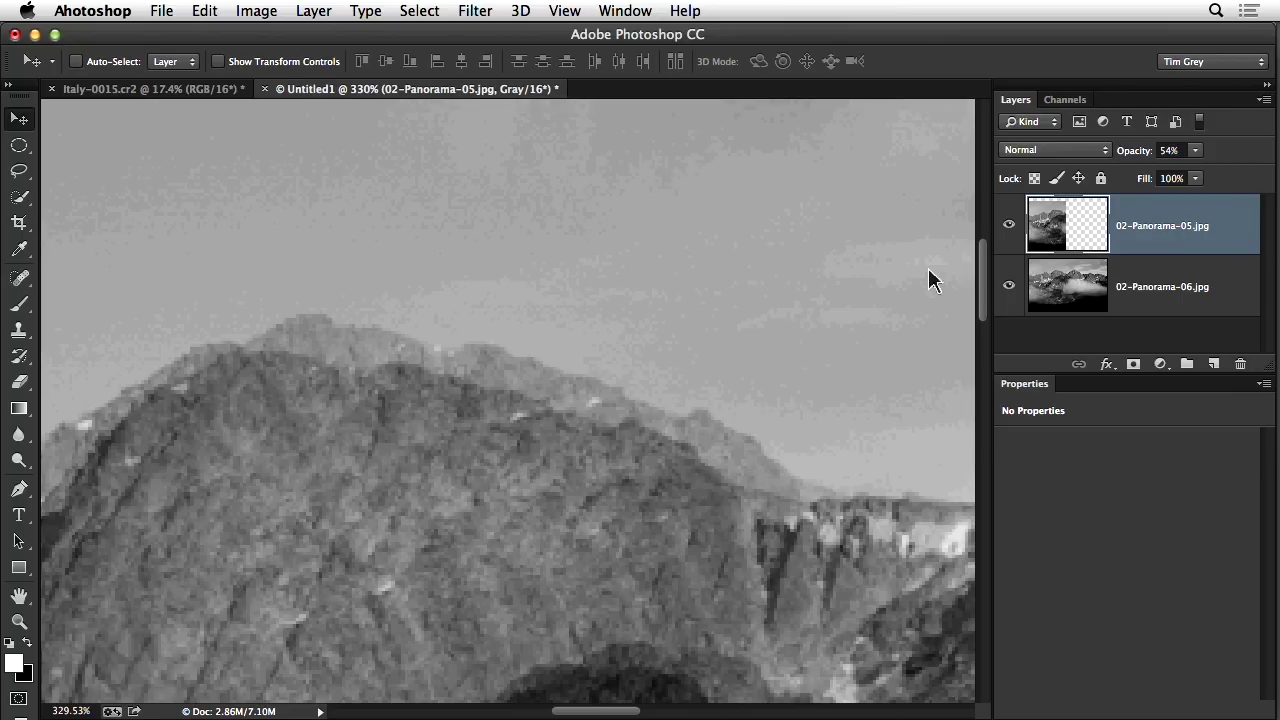
pyautogui.moveTo(814, 324); pyautogui.dragTo(903, 317)
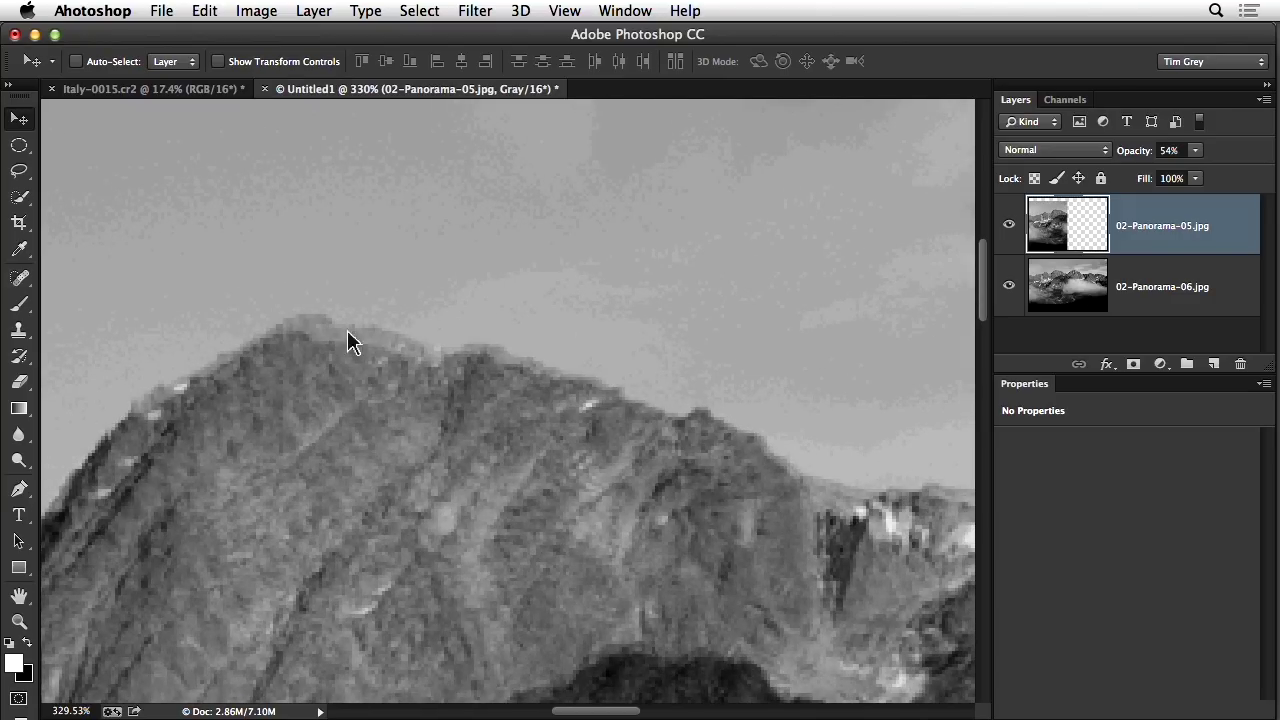
pyautogui.moveTo(708, 431)
pyautogui.mouseDown()
pyautogui.moveTo(687, 426)
pyautogui.moveTo(690, 436)
pyautogui.mouseUp()
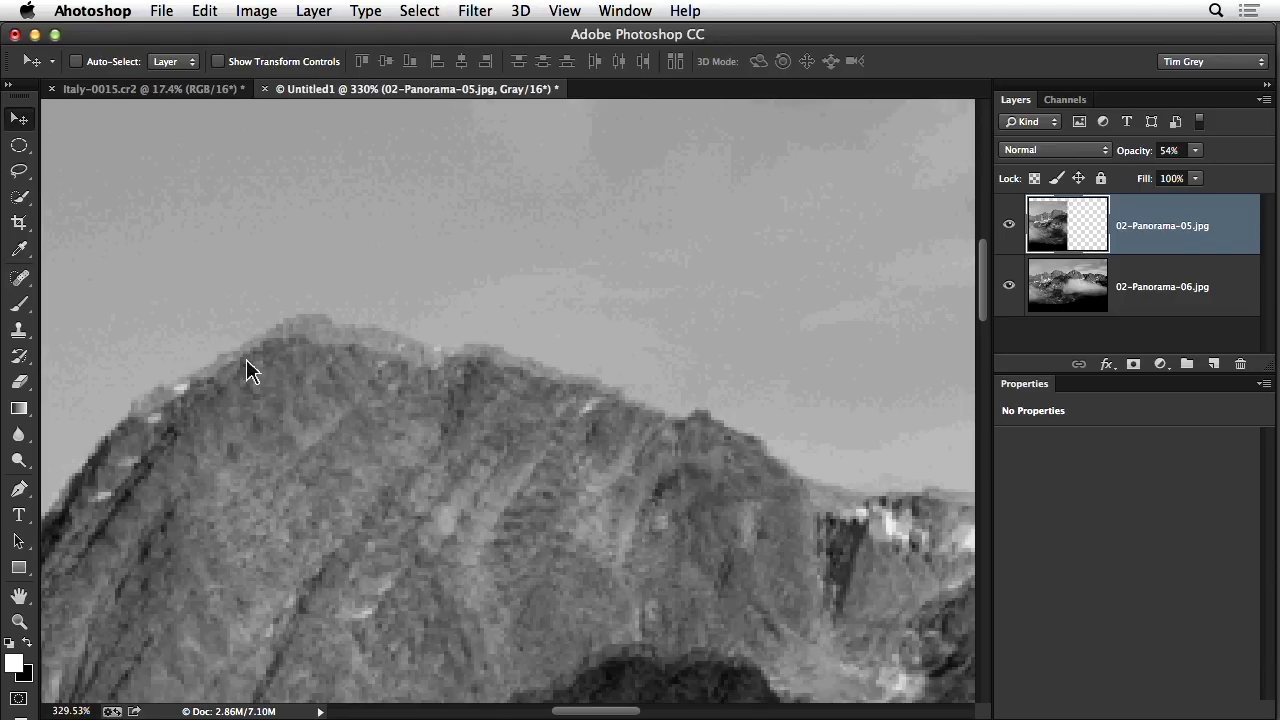
# Step: Fine-tune the 02-Panorama-05.jpg layer's position with small moves to match the central peaks of both photos
pyautogui.hotkey('ctrl', '-')
pyautogui.hotkey('ctrl', '-')
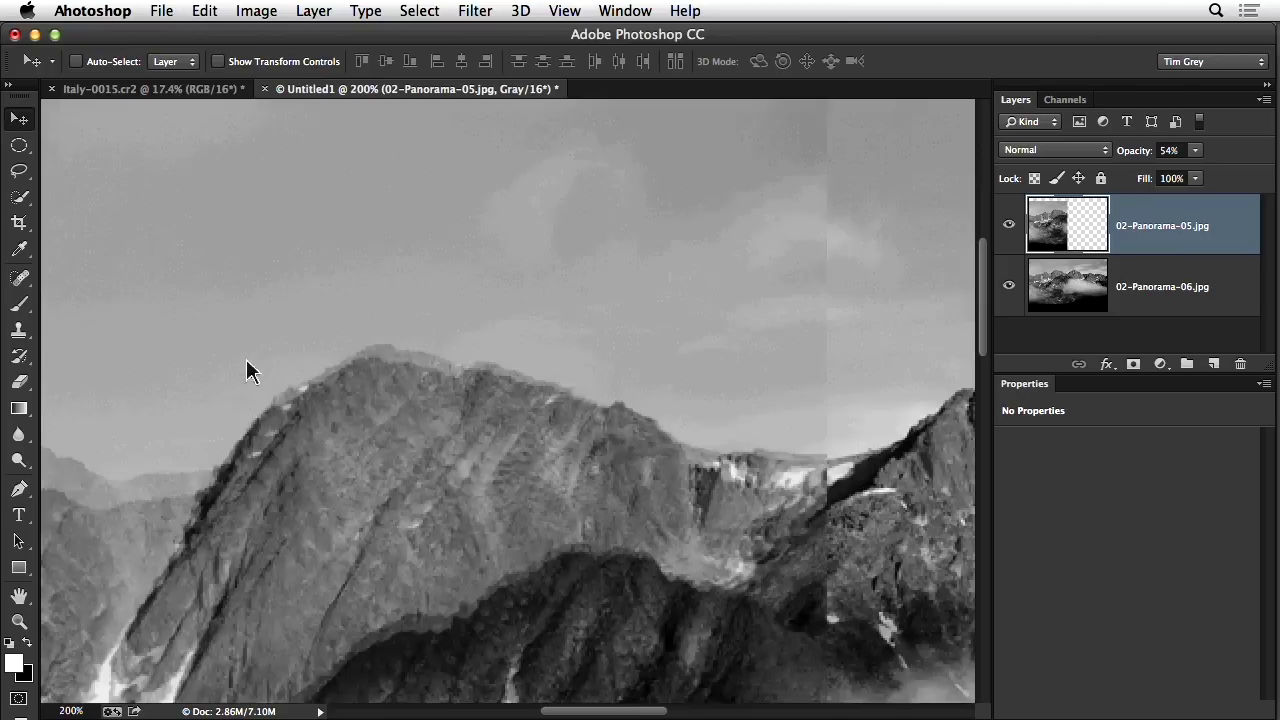
pyautogui.hotkey('ctrl', '-')
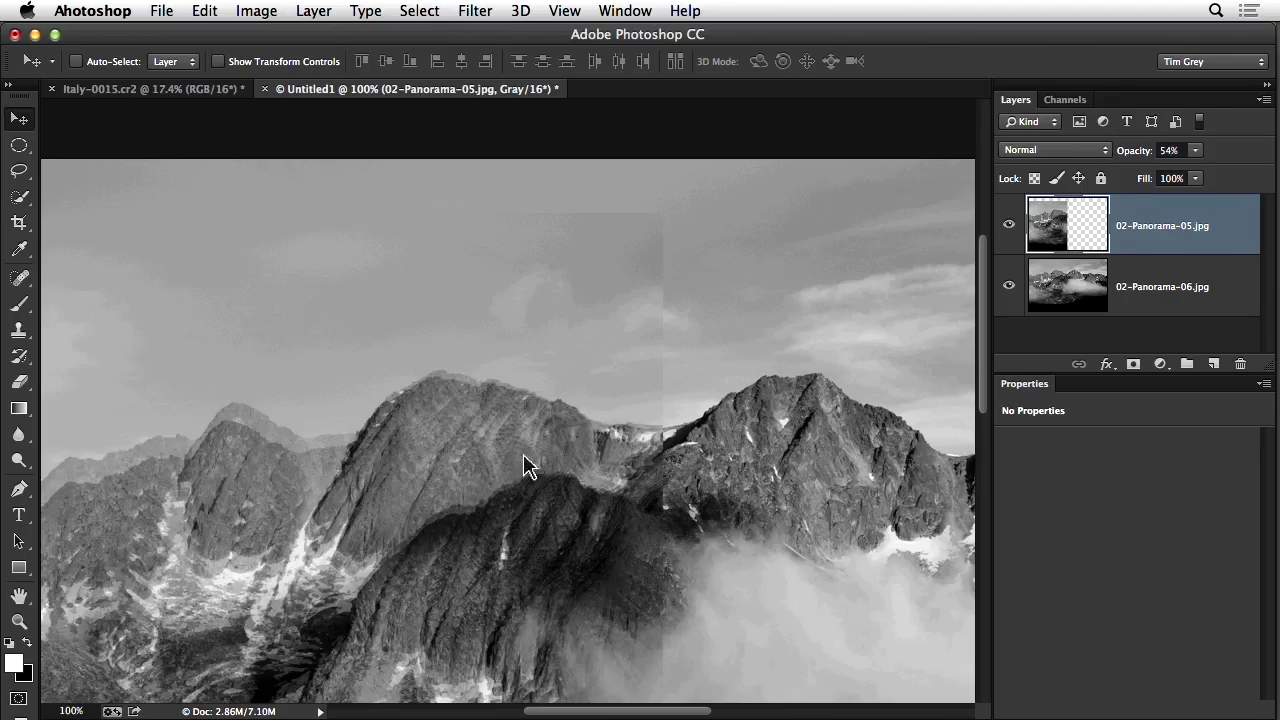
pyautogui.moveTo(444, 380); pyautogui.dragTo(449, 375)
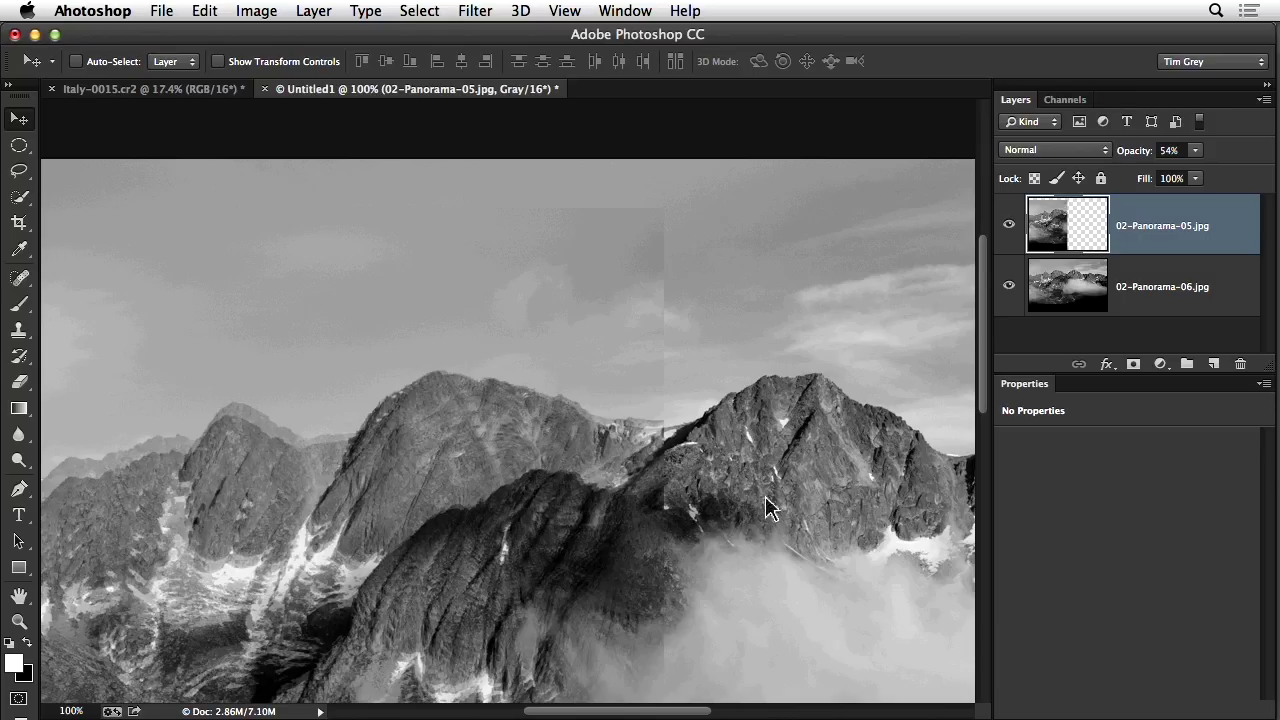
pyautogui.moveTo(486, 526)
pyautogui.mouseDown()
pyautogui.moveTo(486, 510)
pyautogui.moveTo(481, 520)
pyautogui.mouseUp()
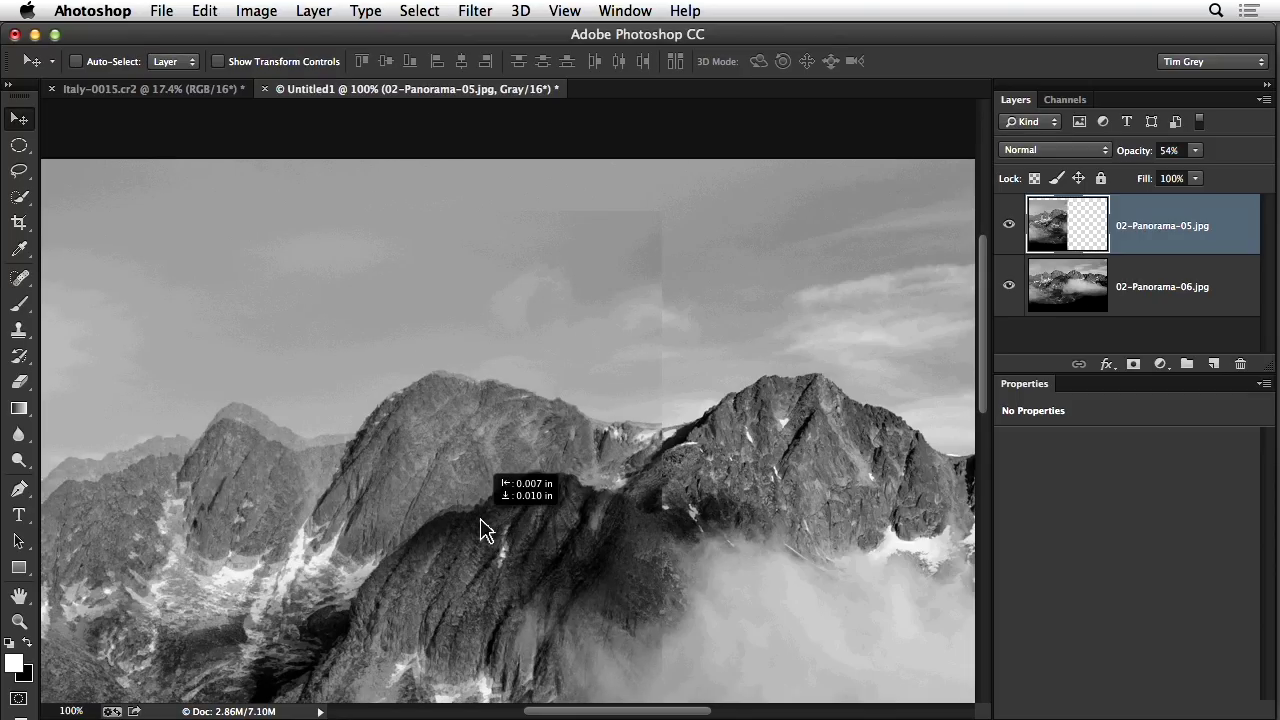
pyautogui.moveTo(481, 519); pyautogui.dragTo(481, 515)
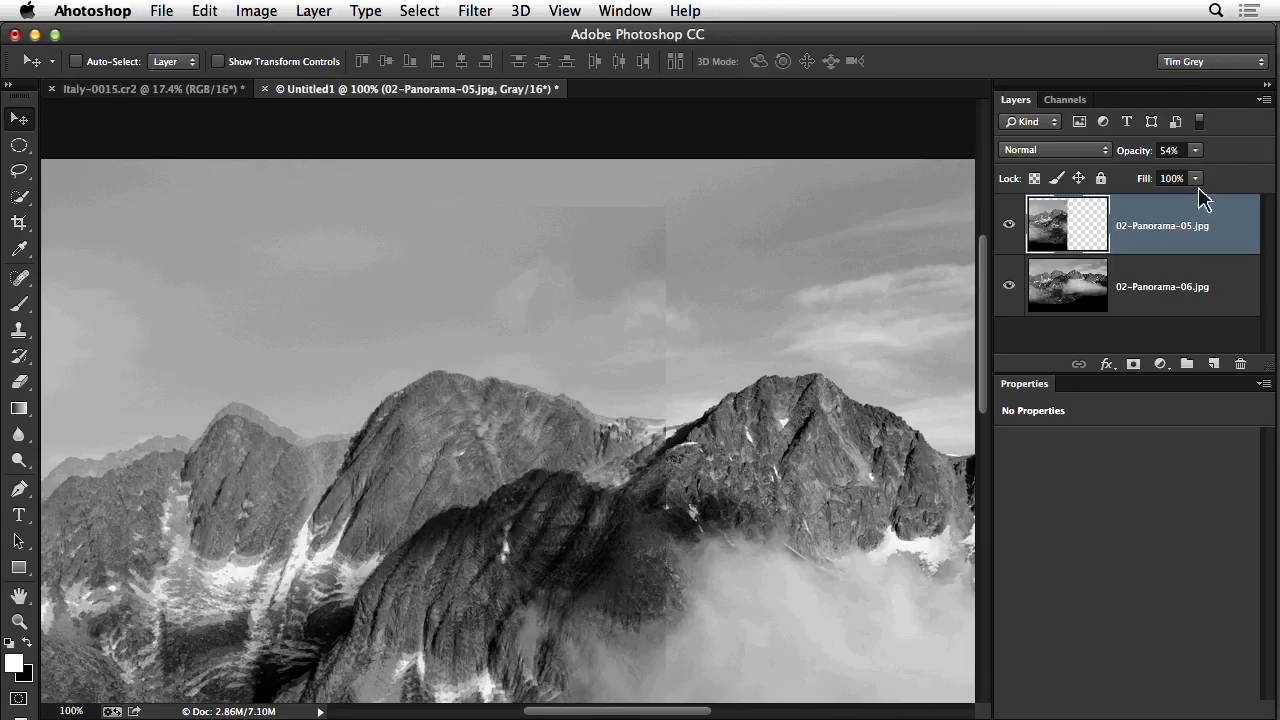
# Step: Restore the 02-Panorama-05.jpg layer's opacity to 100% and set its blend mode to Difference
pyautogui.click(1197, 152)
pyautogui.moveTo(1203, 172); pyautogui.dragTo(1268, 183)
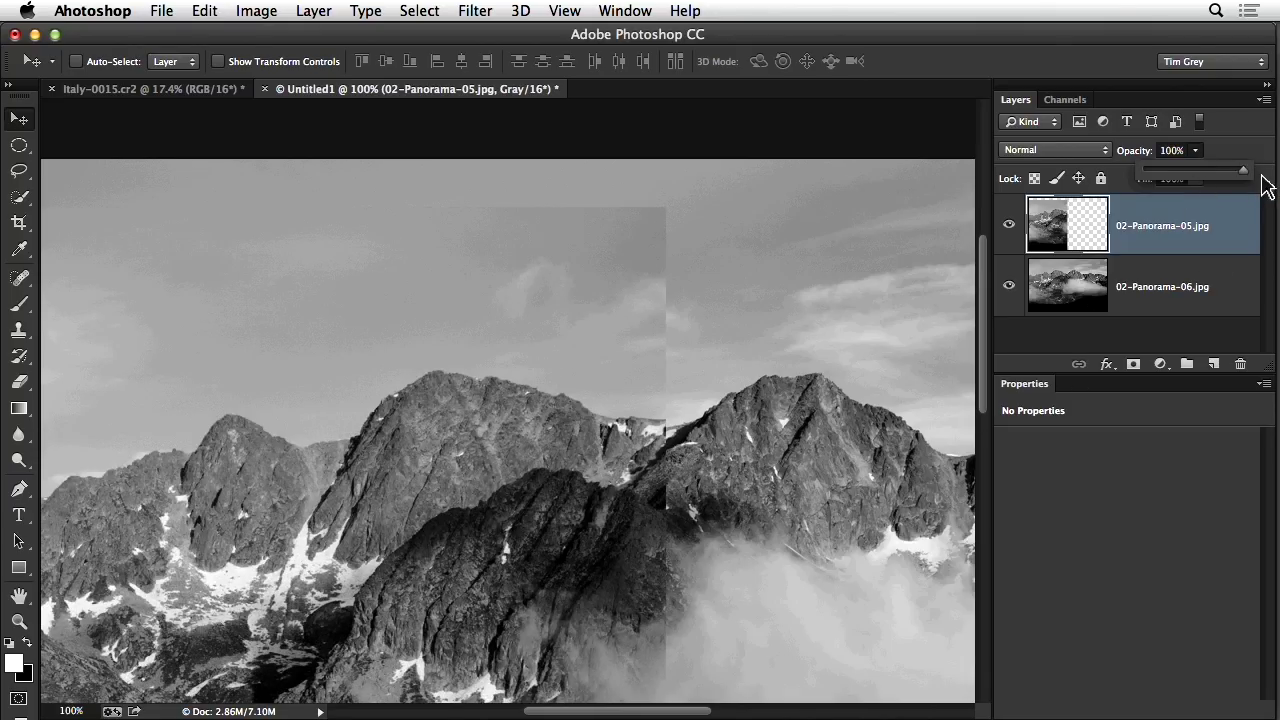
pyautogui.click(1105, 151)
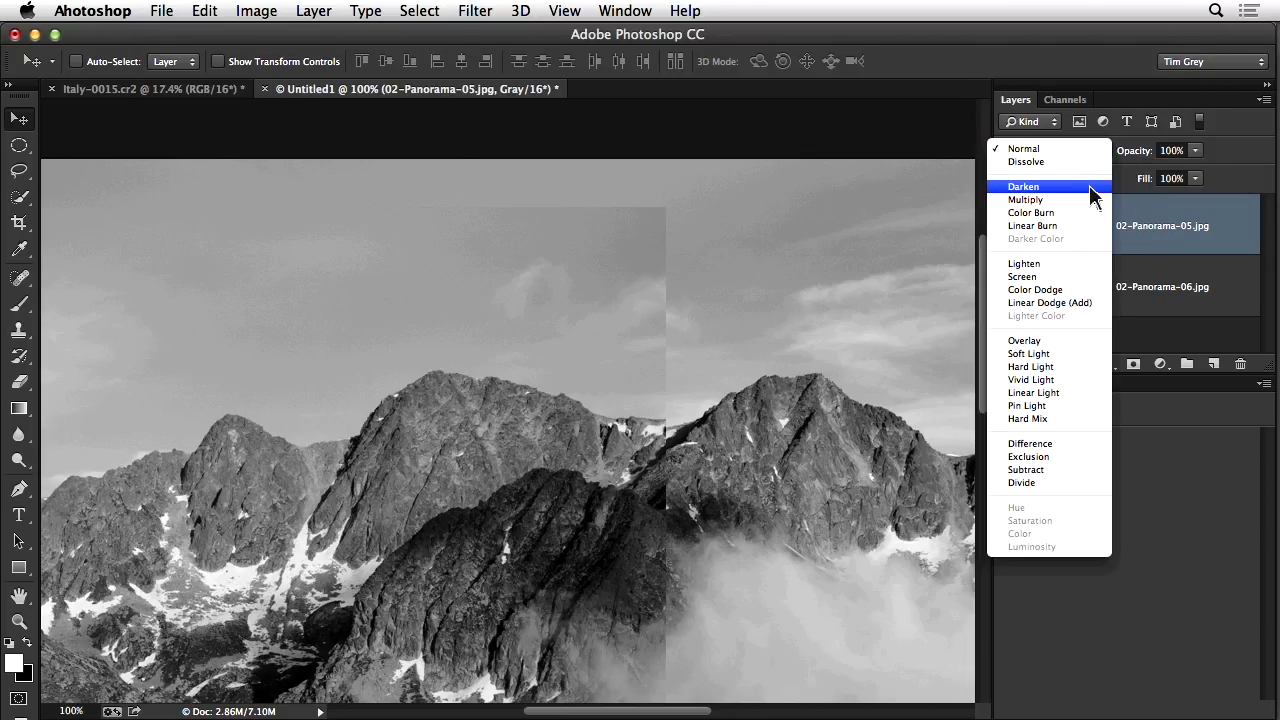
pyautogui.click(1084, 448)
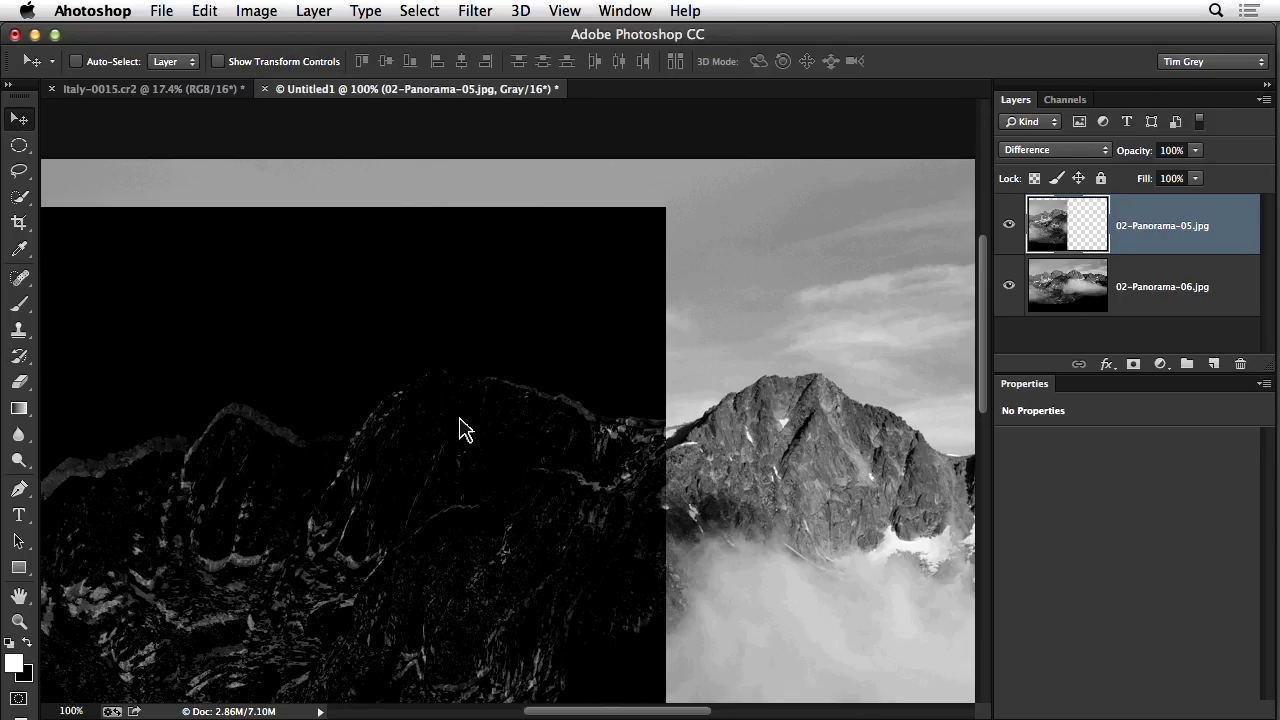
# Step: Start a free transform on the 02-Panorama-05.jpg layer, rotate it to about 1.23° and shift it slightly up to match the mountain edges
pyautogui.press('super+t')
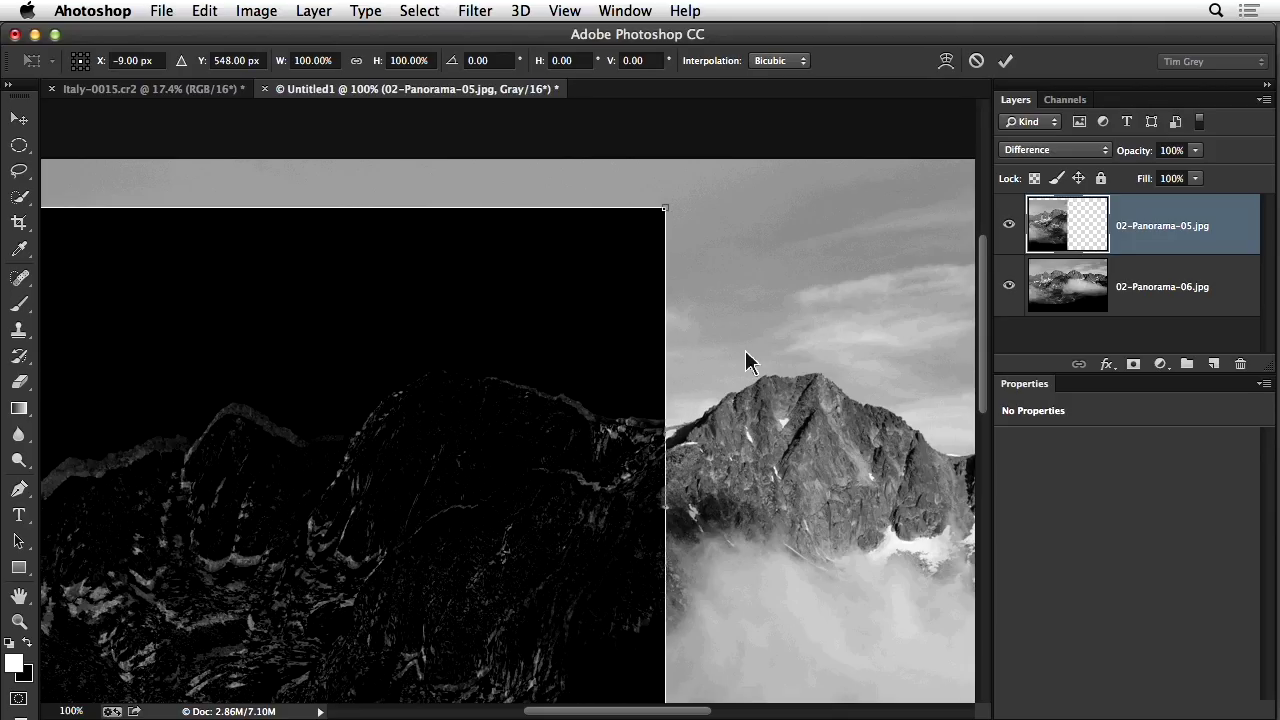
pyautogui.moveTo(746, 355); pyautogui.dragTo(710, 422)
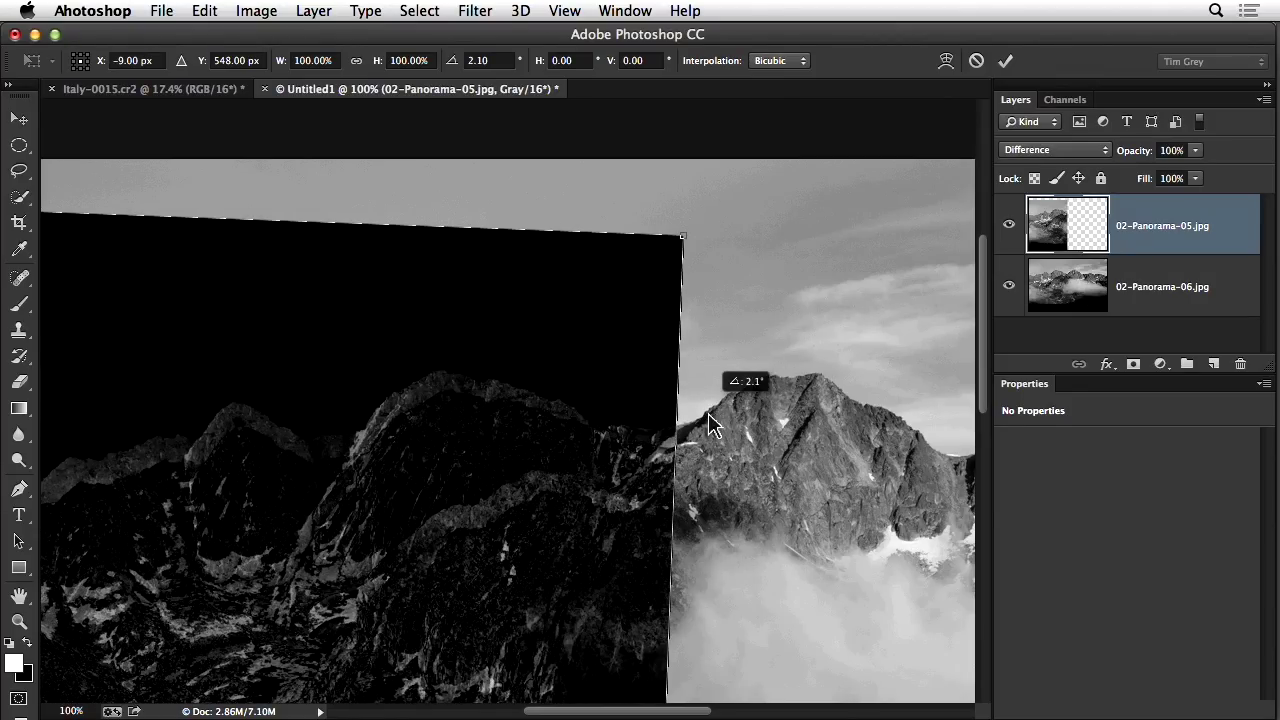
pyautogui.moveTo(710, 422); pyautogui.dragTo(697, 389)
pyautogui.moveTo(206, 528); pyautogui.dragTo(194, 520)
pyautogui.moveTo(694, 543); pyautogui.dragTo(623, 586)
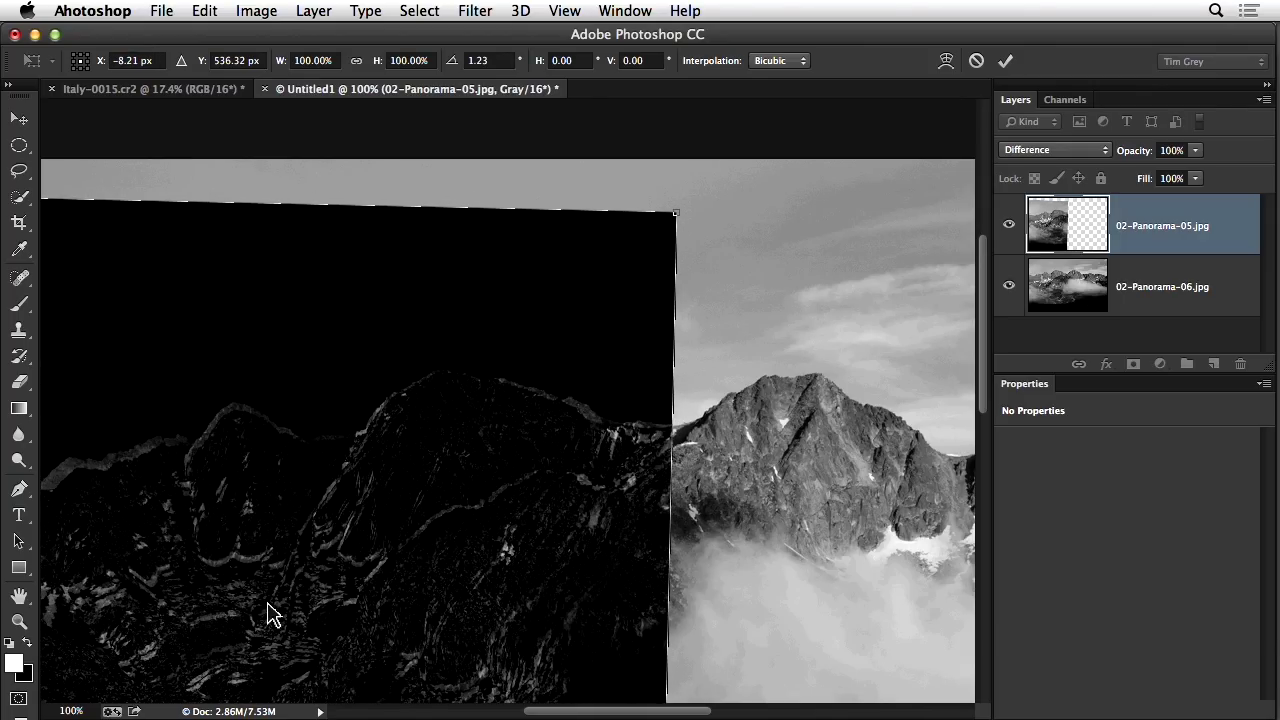
# Step: Move the transform's reference point into the middle of the overlap area and rotate the layer to about 2.4°
pyautogui.press('super+0')
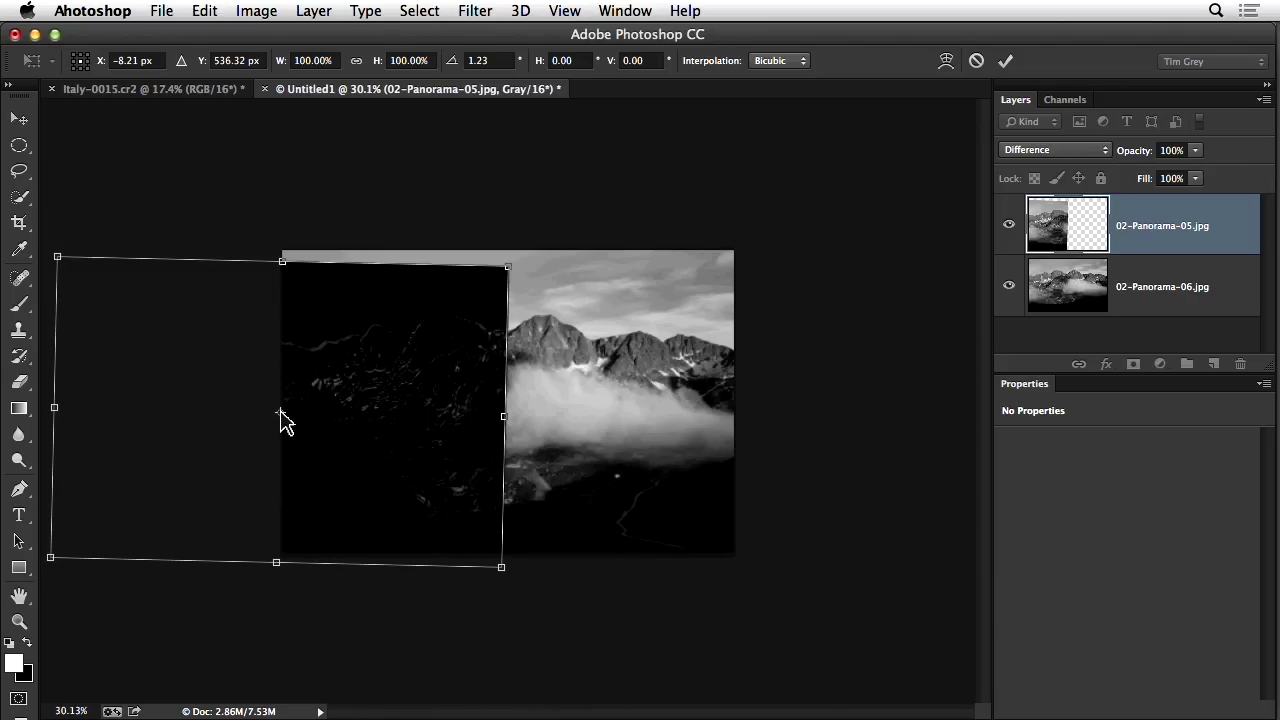
pyautogui.press('super+plus')
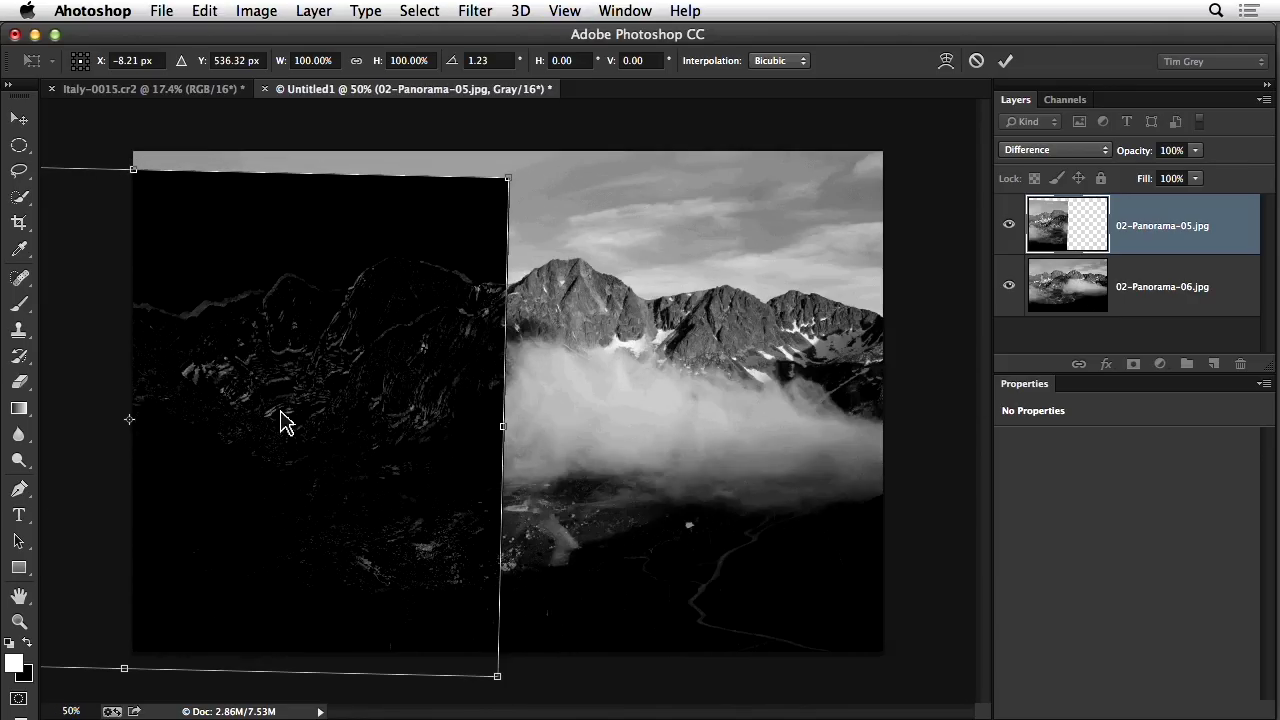
pyautogui.moveTo(130, 420); pyautogui.dragTo(295, 424)
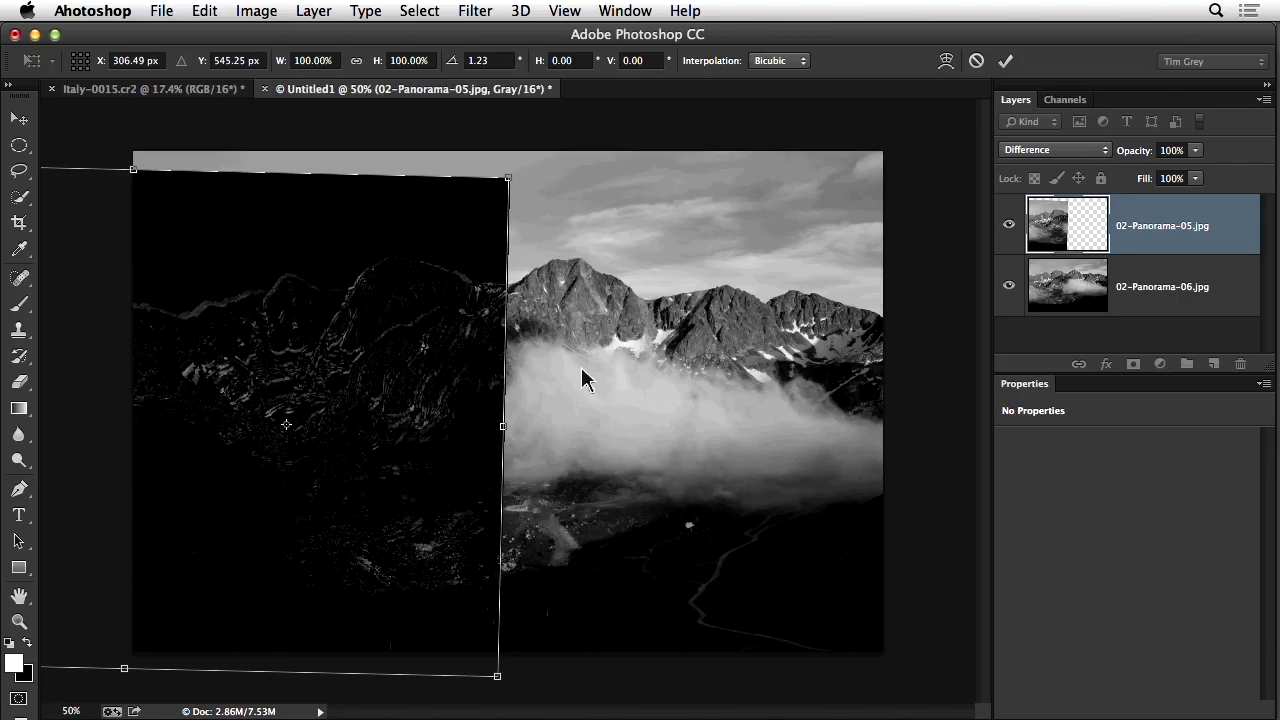
pyautogui.moveTo(609, 397)
pyautogui.mouseDown()
pyautogui.moveTo(604, 412)
pyautogui.moveTo(602, 390)
pyautogui.moveTo(600, 402)
pyautogui.mouseUp()
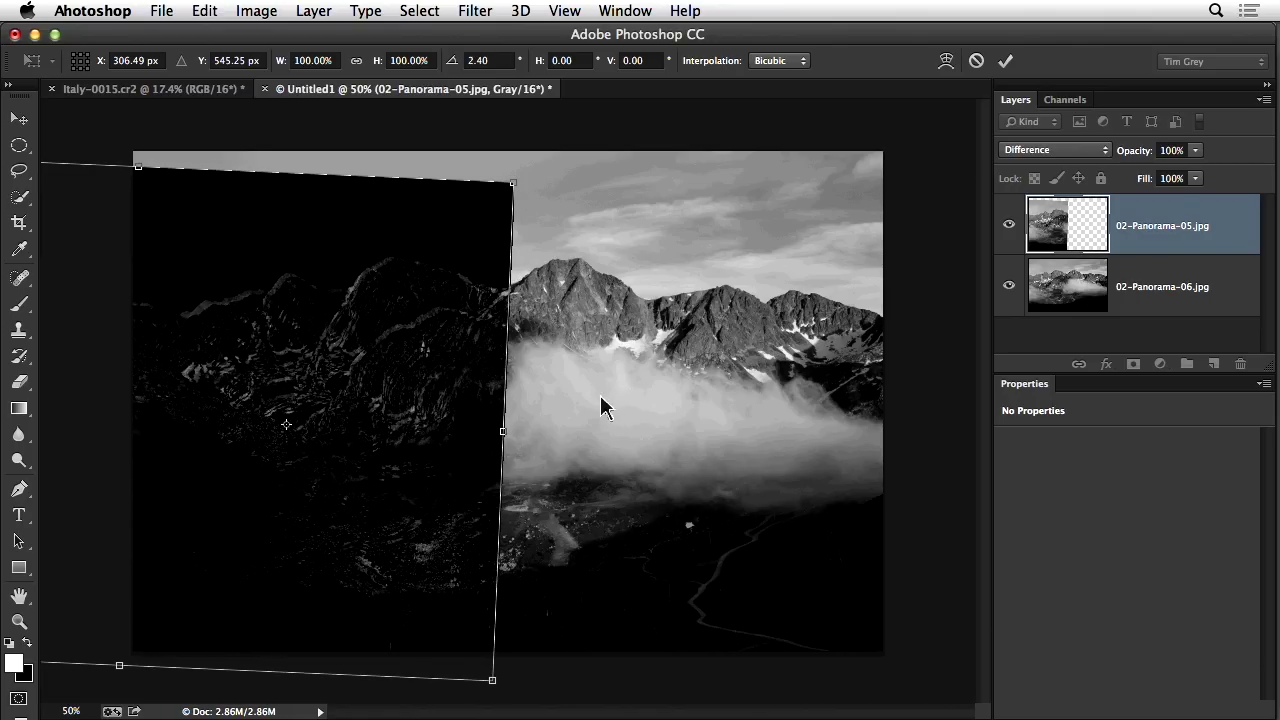
# Step: Shift the transformed layer slightly up and left until the mountain outlines in the overlap largely cancel out
pyautogui.moveTo(431, 436); pyautogui.dragTo(428, 432)
pyautogui.press('Up')
pyautogui.press('Up')
pyautogui.press('Up')
pyautogui.press('Up')
pyautogui.press('Up')
pyautogui.press('Up')
pyautogui.press('Up')
pyautogui.press('Up')
pyautogui.press('Up')
pyautogui.press('Up')
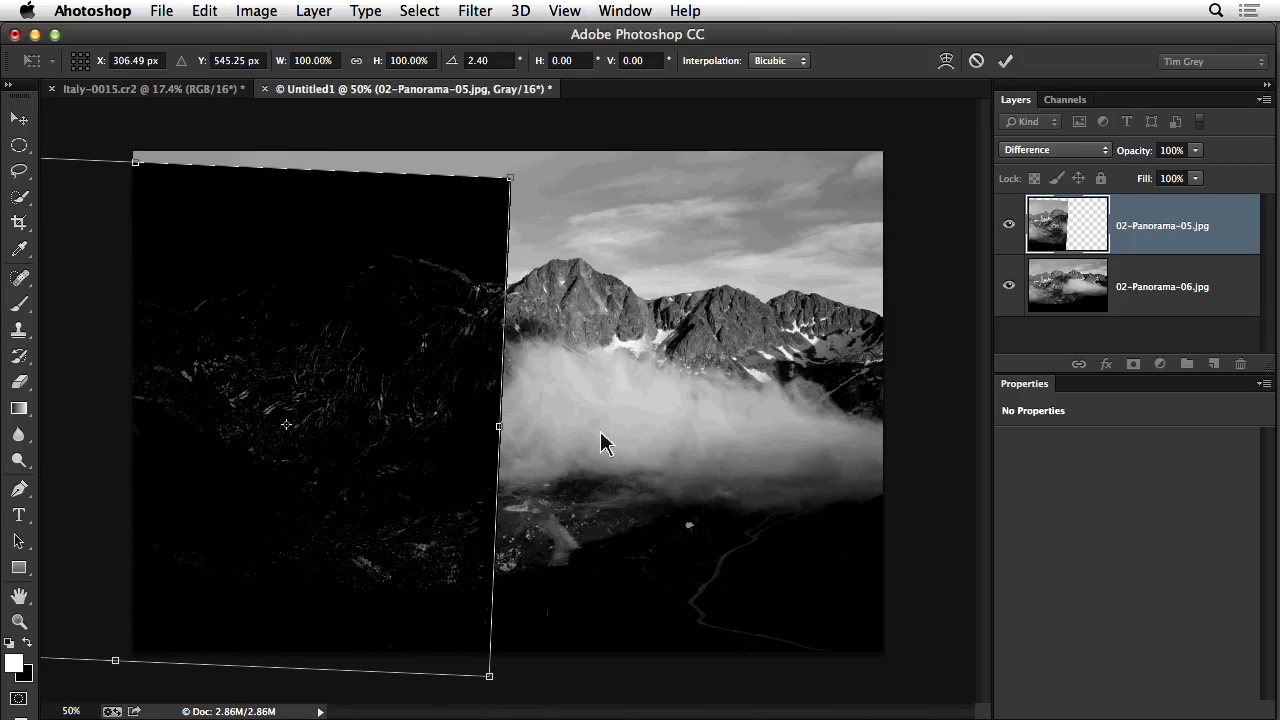
# Step: Rotate the layer further to about 3.51° and nudge it slightly left to refine the overlap
pyautogui.moveTo(600, 436); pyautogui.dragTo(599, 437)
pyautogui.press('Left')
pyautogui.press('Left')
pyautogui.press('Left')
pyautogui.press('Left')
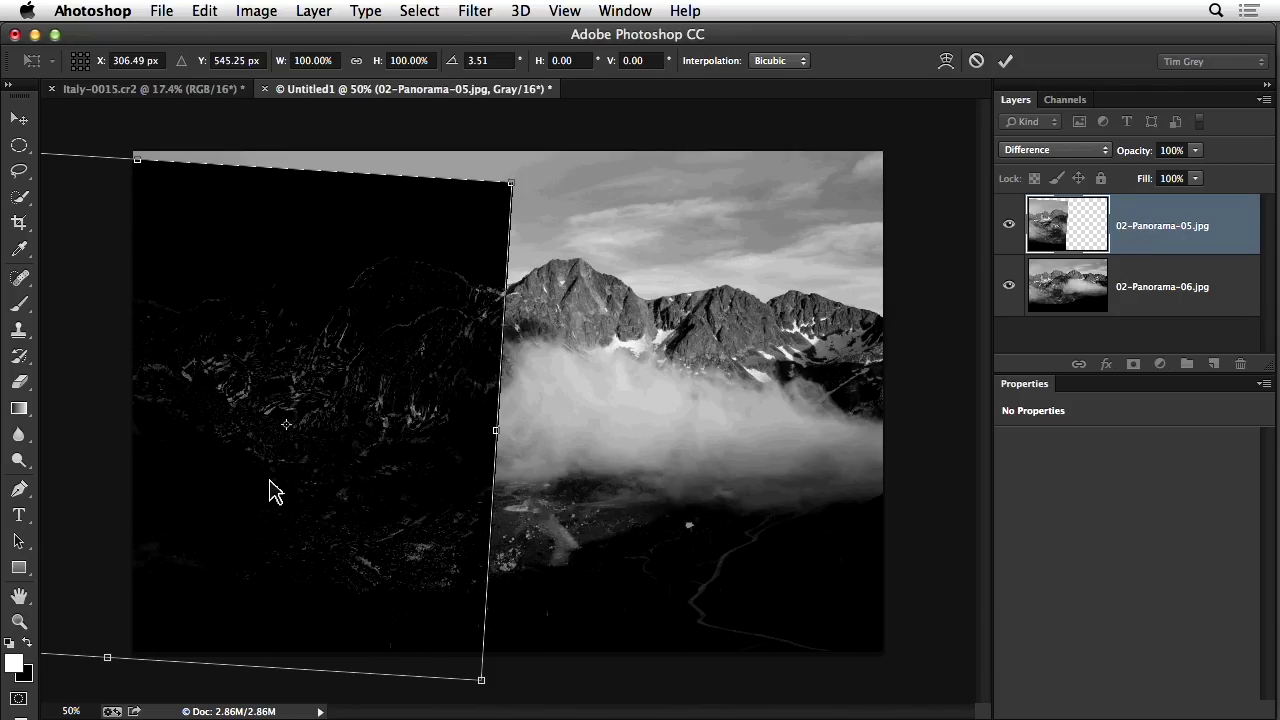
# Step: Distort the layer by moving its bottom-right corner slightly up and its top-right corner slightly left, and apply the transform
pyautogui.press('super+minus')
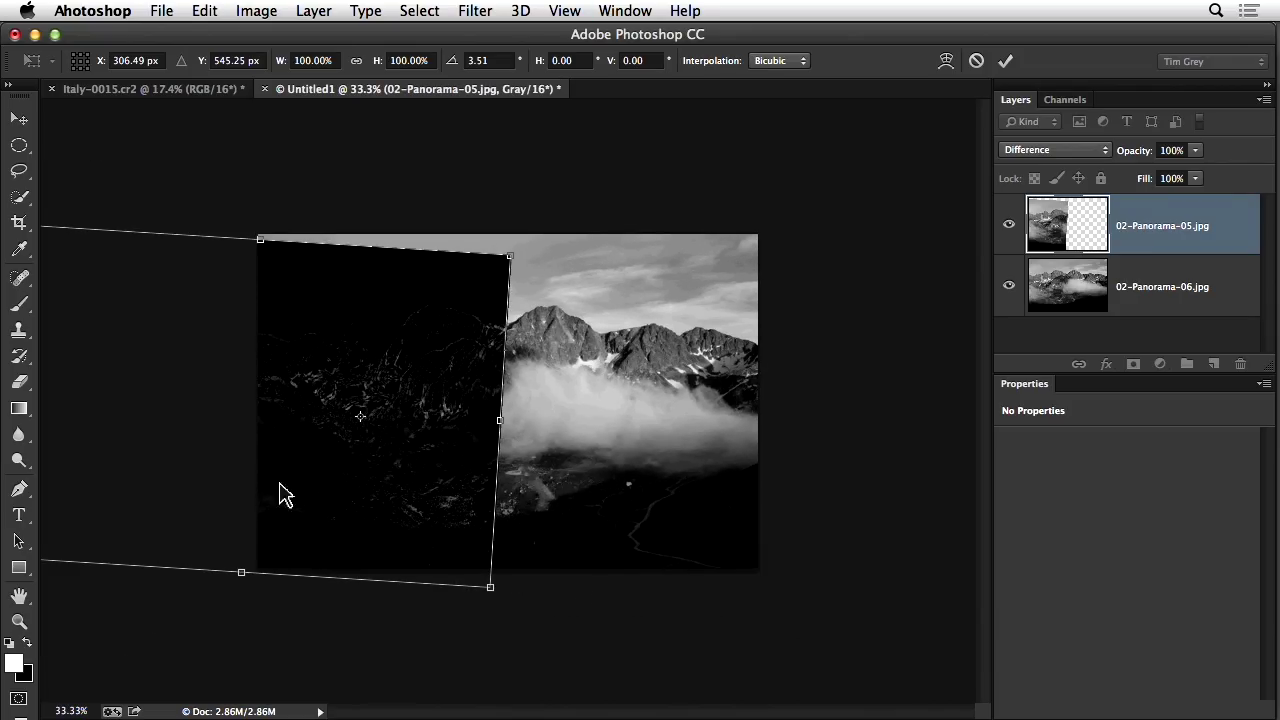
pyautogui.moveTo(491, 589); pyautogui.dragTo(491, 588)
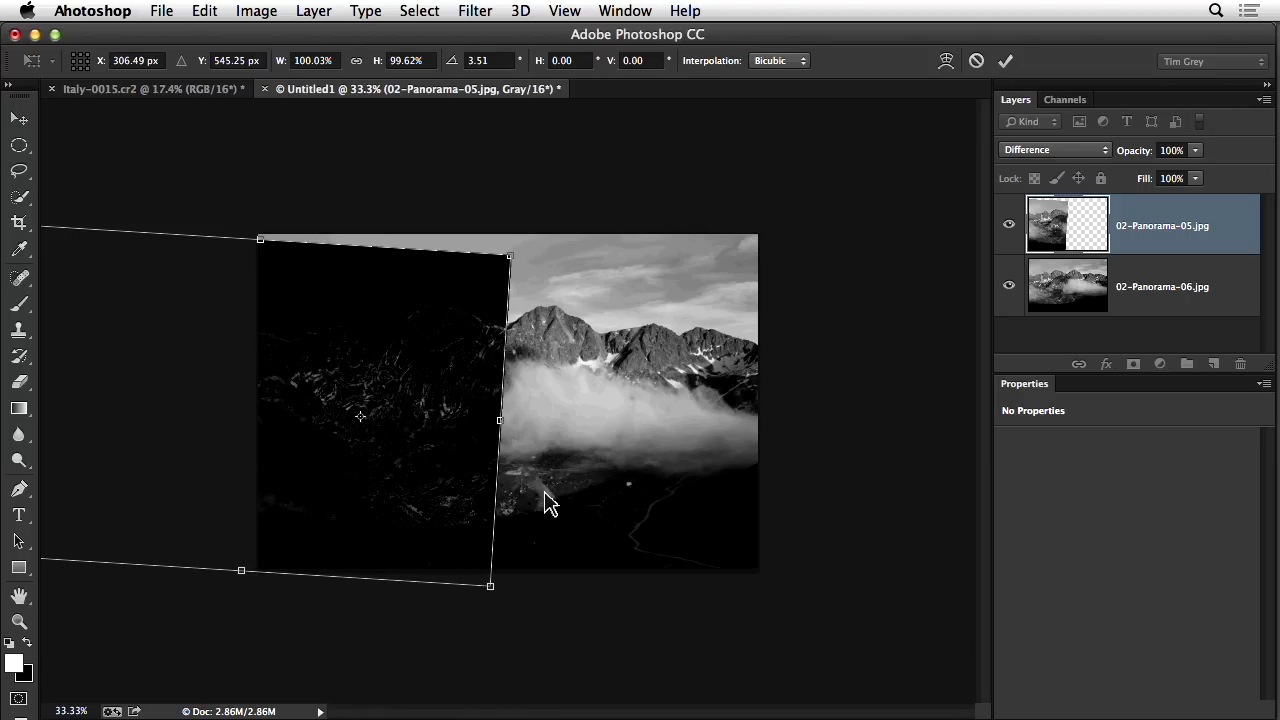
pyautogui.press('super+equal')
pyautogui.press('super+equal')
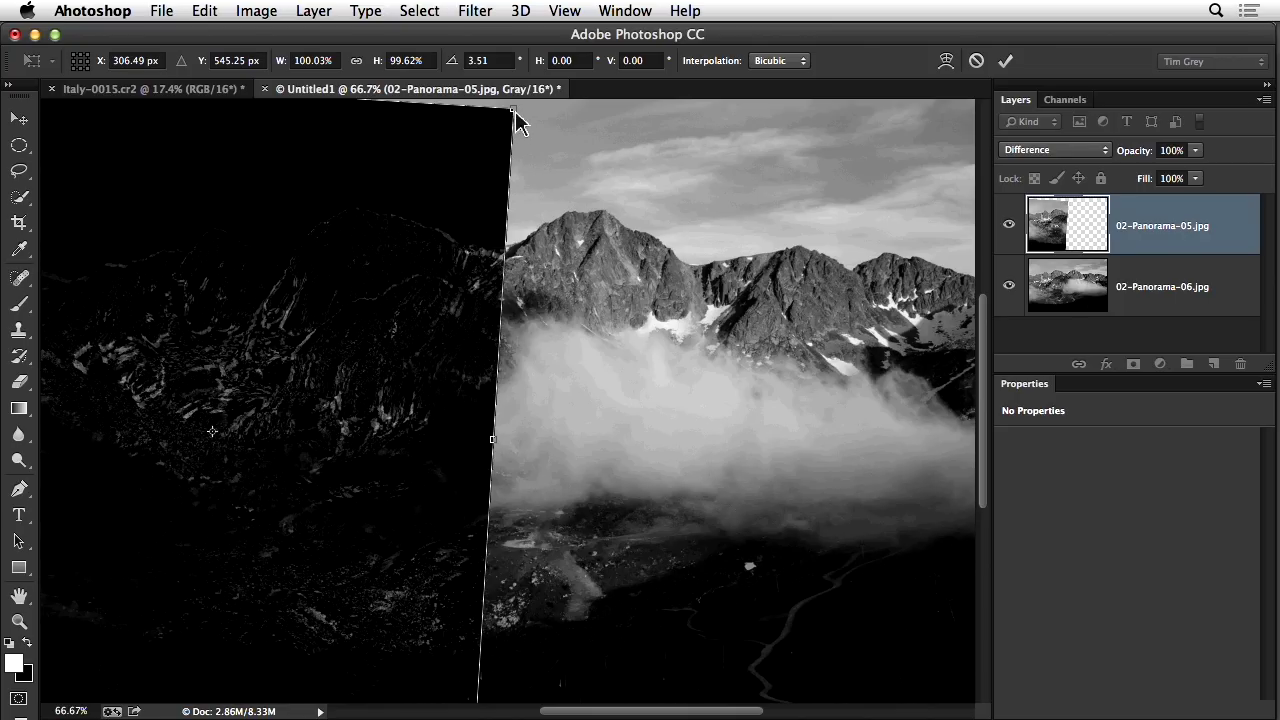
pyautogui.moveTo(516, 120)
pyautogui.mouseDown()
pyautogui.moveTo(523, 110)
pyautogui.moveTo(509, 119)
pyautogui.mouseUp()
pyautogui.press('Return')
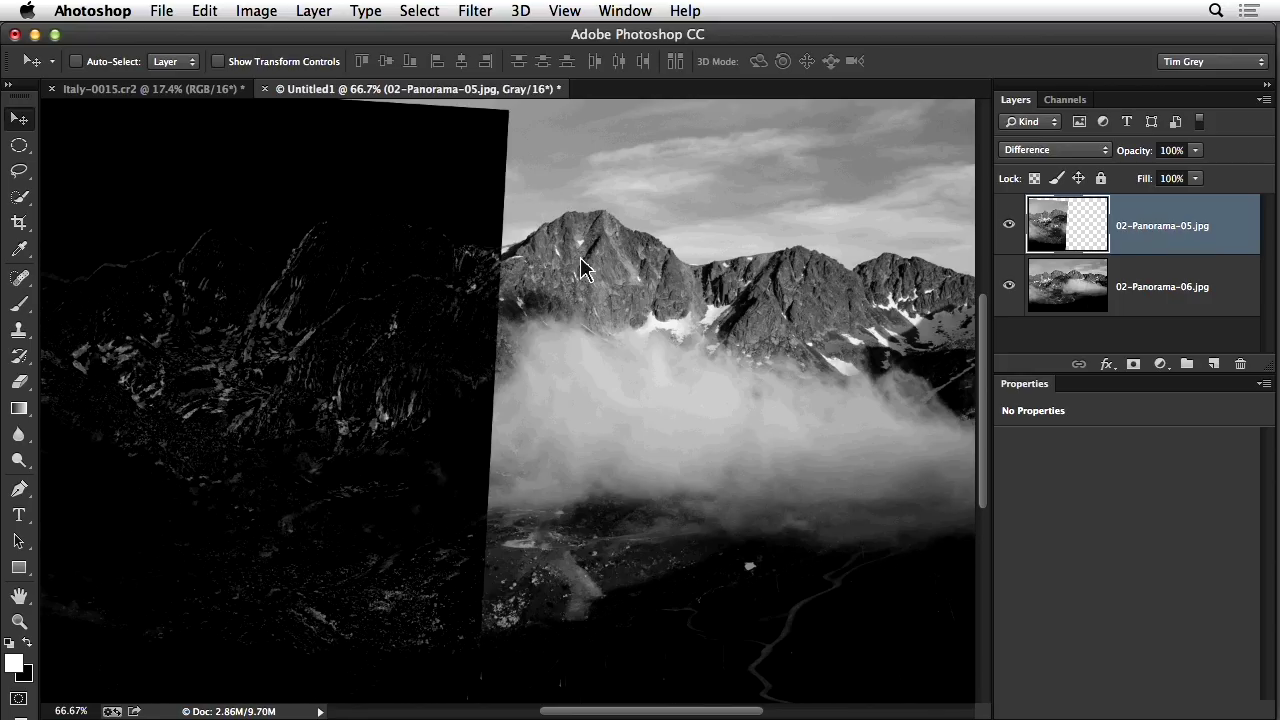
# Step: Return the 02-Panorama-05.jpg layer to Normal blending and toggle its visibility repeatedly to compare the alignment, leaving it shown
pyautogui.click(1092, 160)
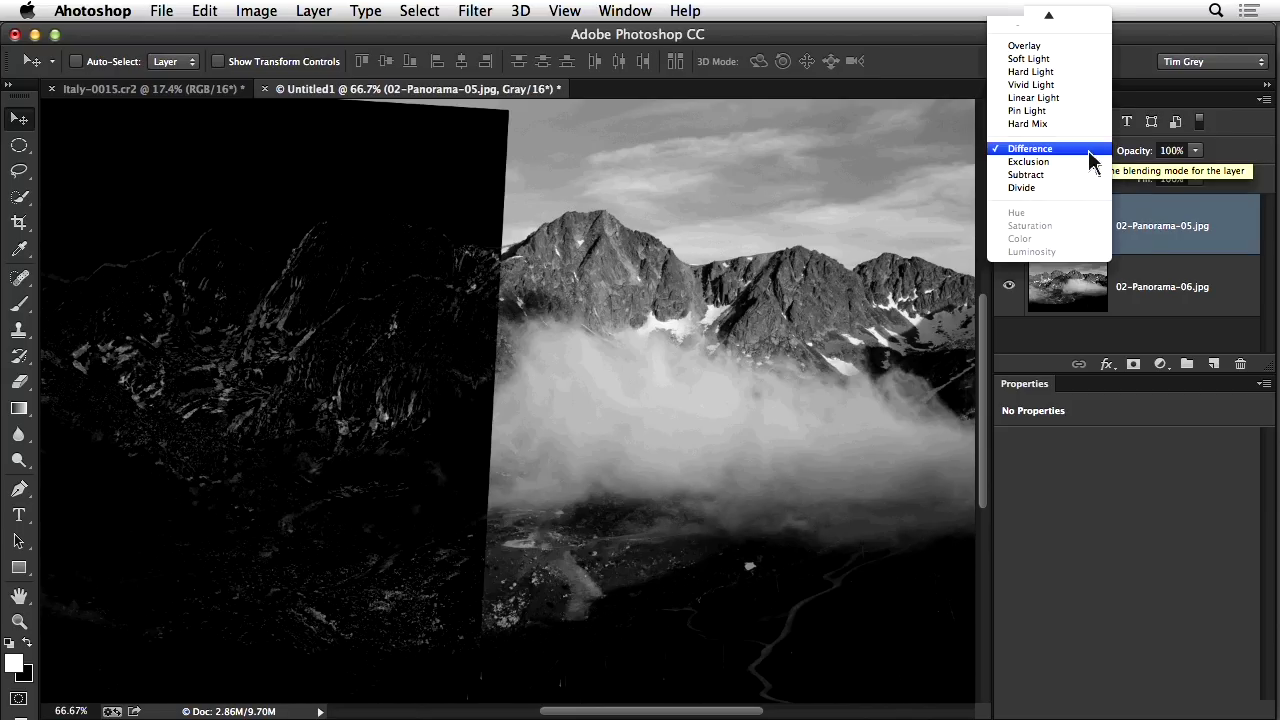
pyautogui.click(1055, 18)
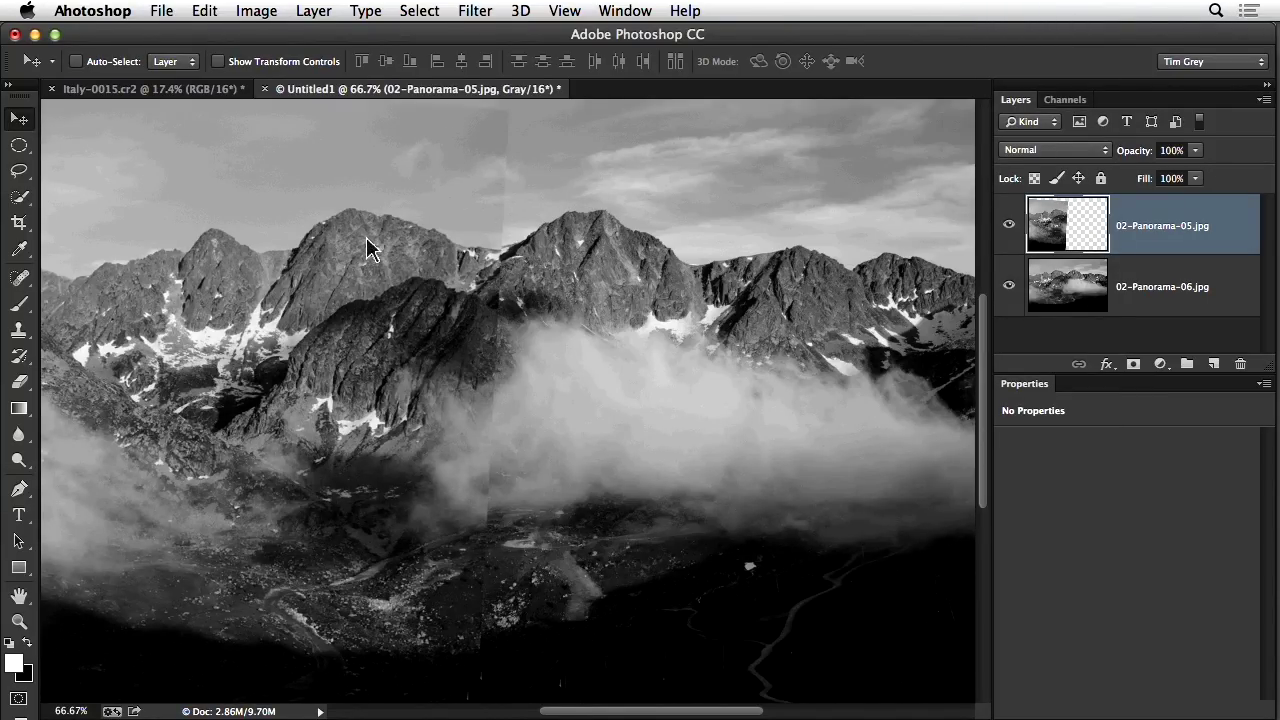
pyautogui.click(1008, 225)
pyautogui.click(1008, 226)
pyautogui.click(1008, 226)
pyautogui.click(1008, 226)
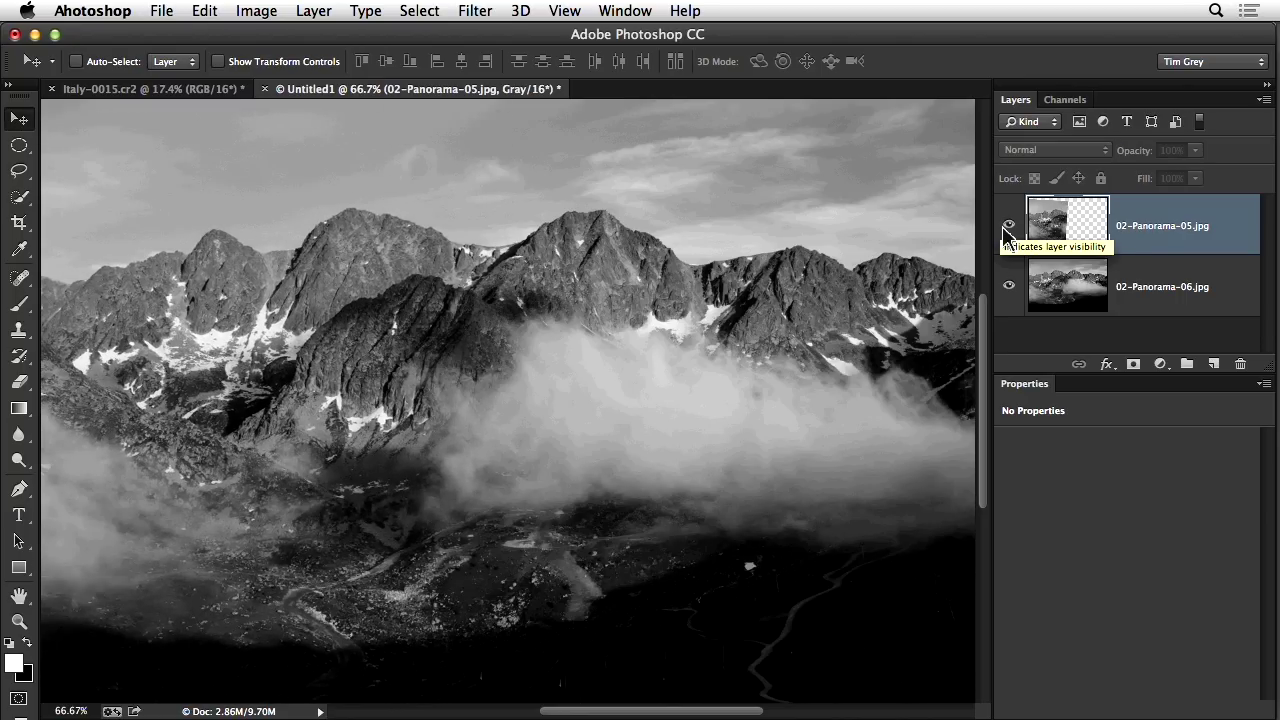
pyautogui.click(1008, 226)
pyautogui.click(1008, 226)
pyautogui.click(1008, 226)
pyautogui.click(1008, 226)
pyautogui.click(1008, 226)
pyautogui.click(1007, 230)
pyautogui.click(1007, 230)
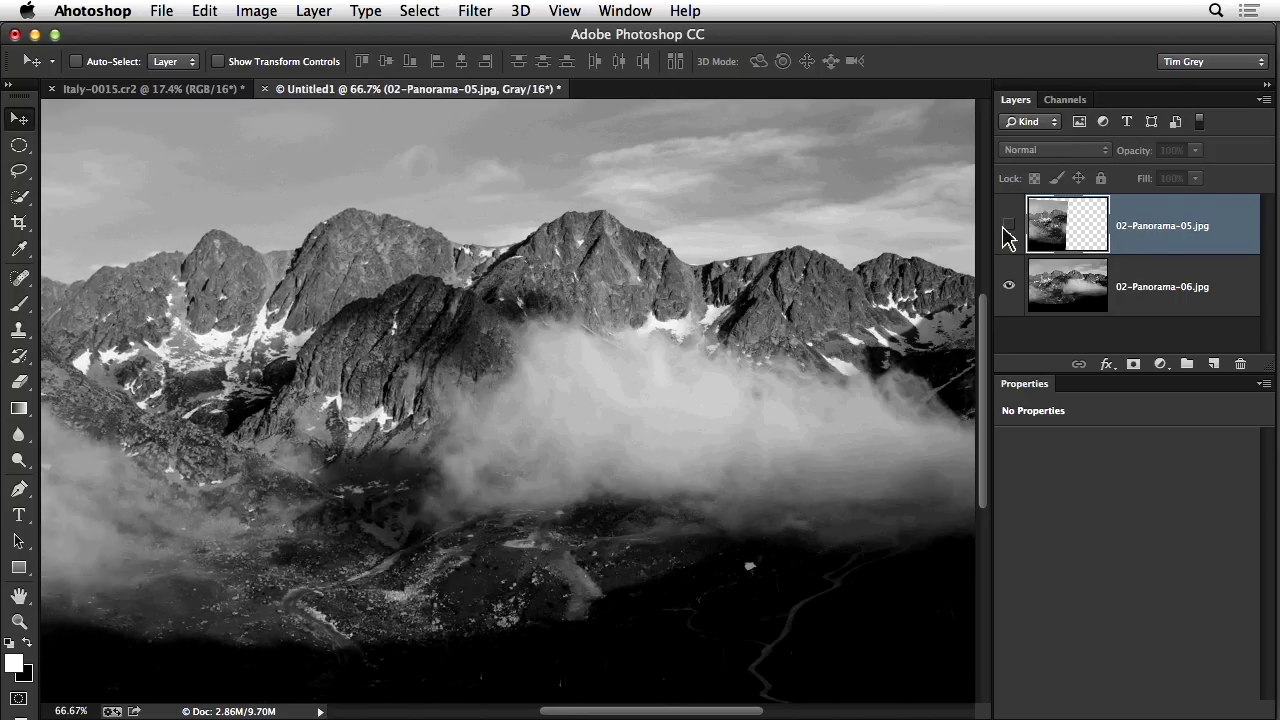
pyautogui.click(1007, 230)
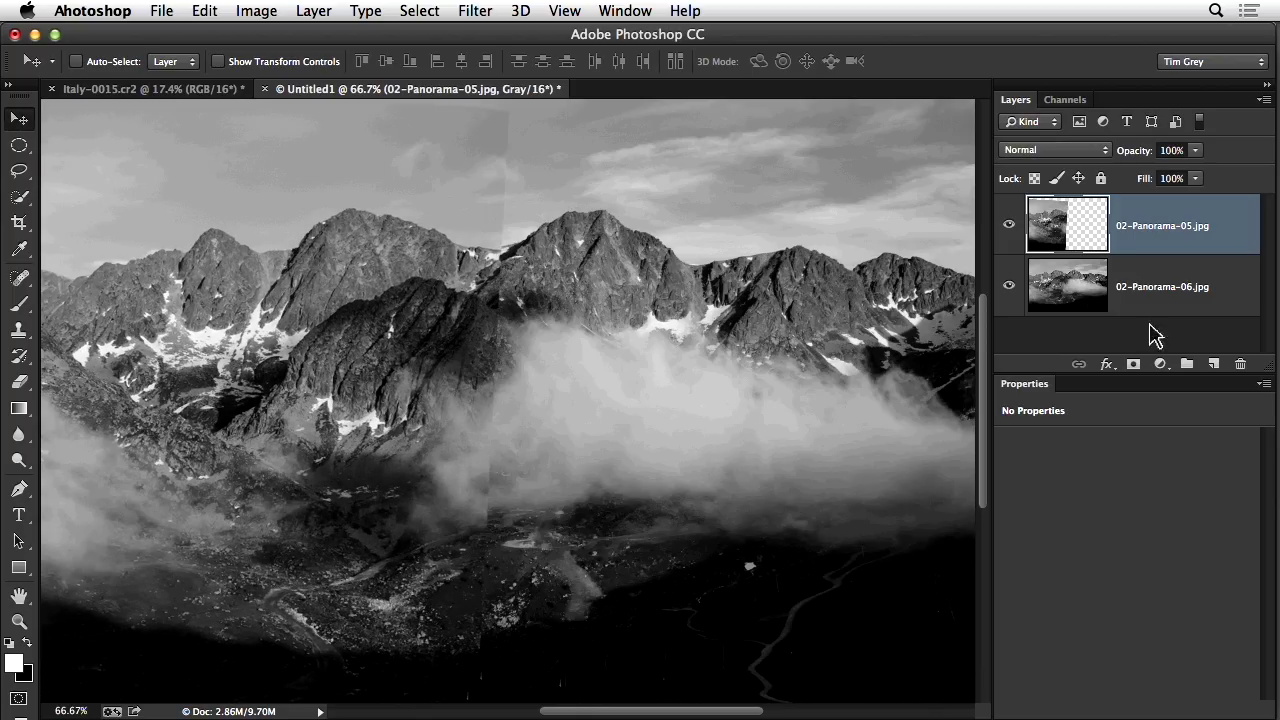
# Step: Add a layer mask to the 02-Panorama-05.jpg layer and paint black down the overlap seam with a size 125 brush
pyautogui.click(1133, 364)
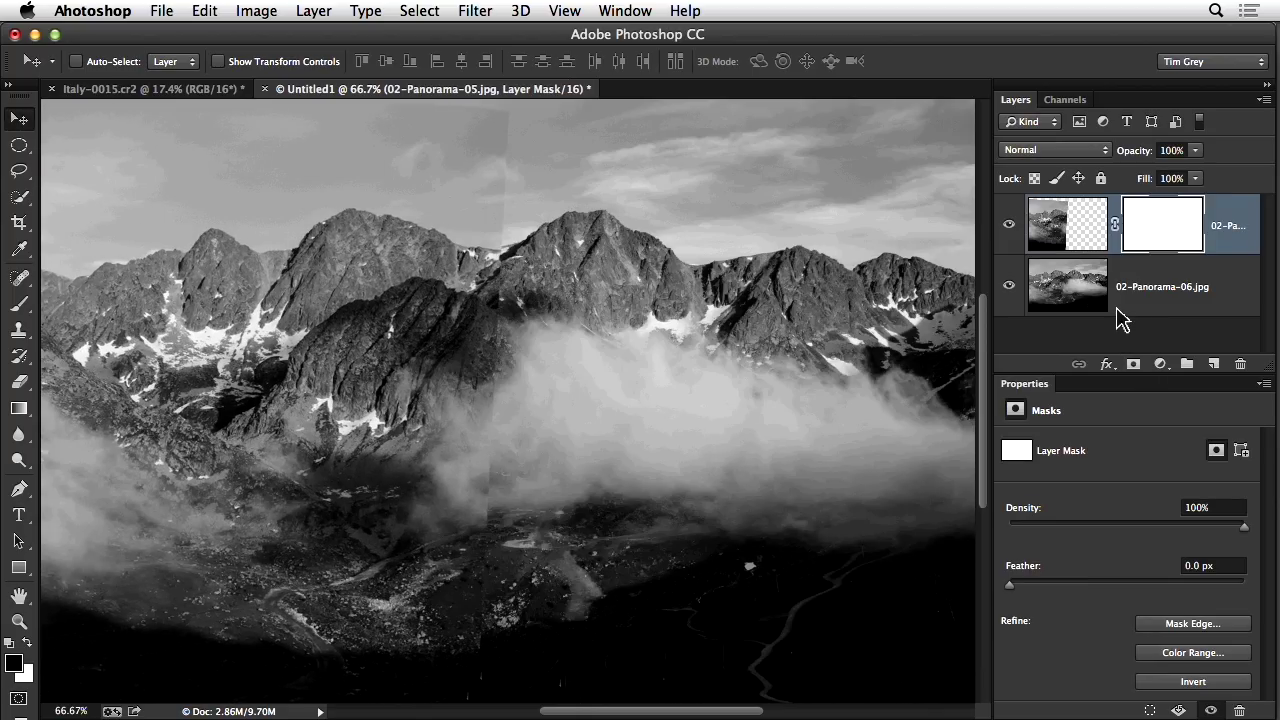
pyautogui.press('b')
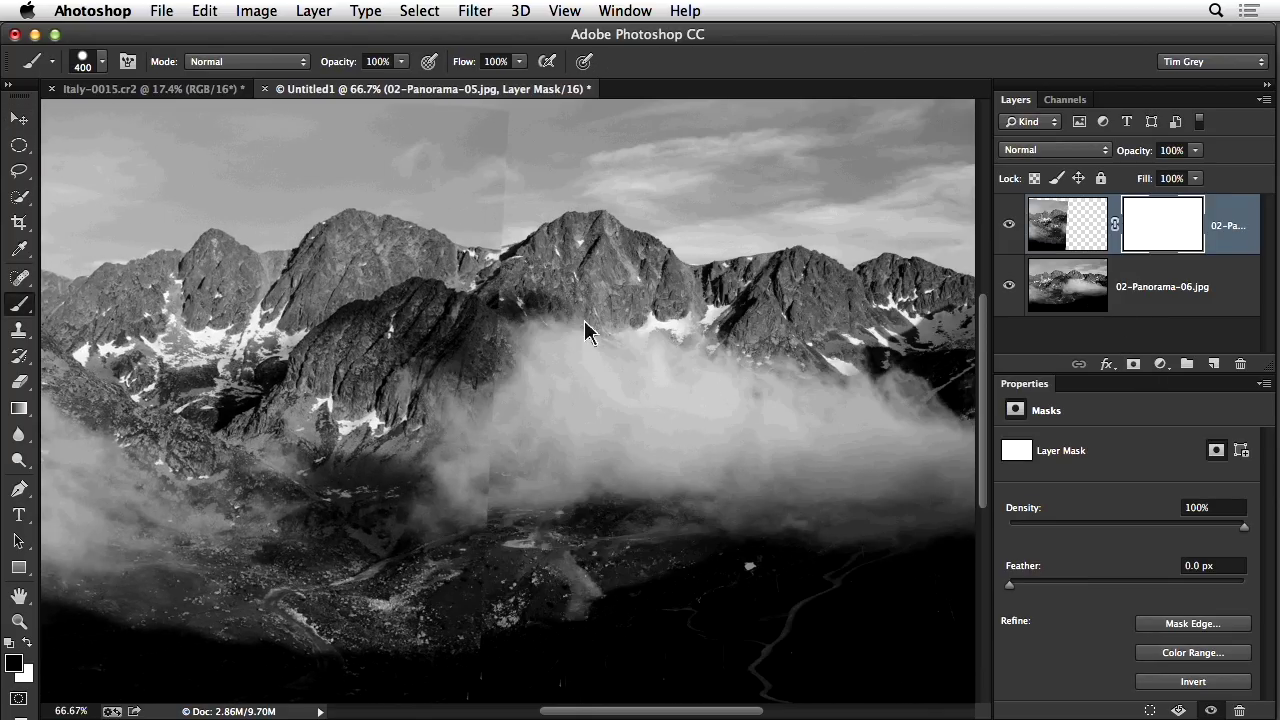
pyautogui.press('[')
pyautogui.press('[')
pyautogui.press('[')
pyautogui.press('[')
pyautogui.press('[')
pyautogui.press('[')
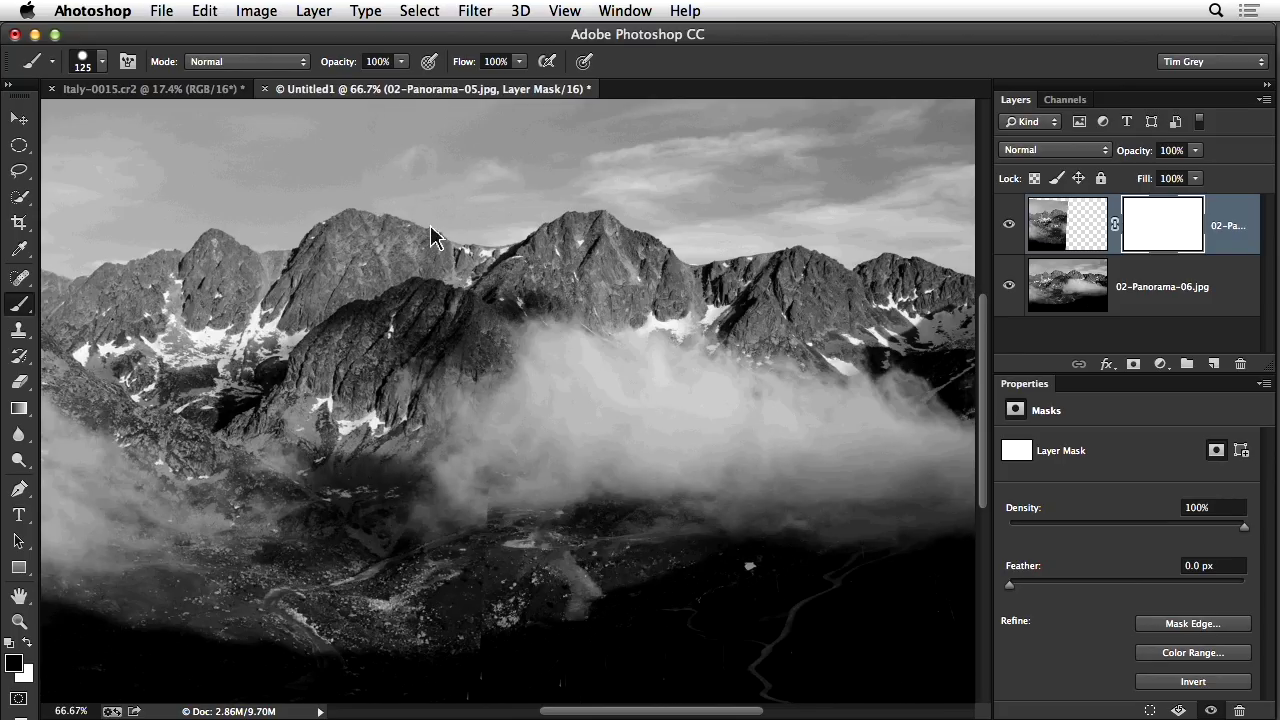
pyautogui.moveTo(423, 486)
pyautogui.mouseDown()
pyautogui.moveTo(440, 655)
pyautogui.moveTo(474, 430)
pyautogui.mouseUp()
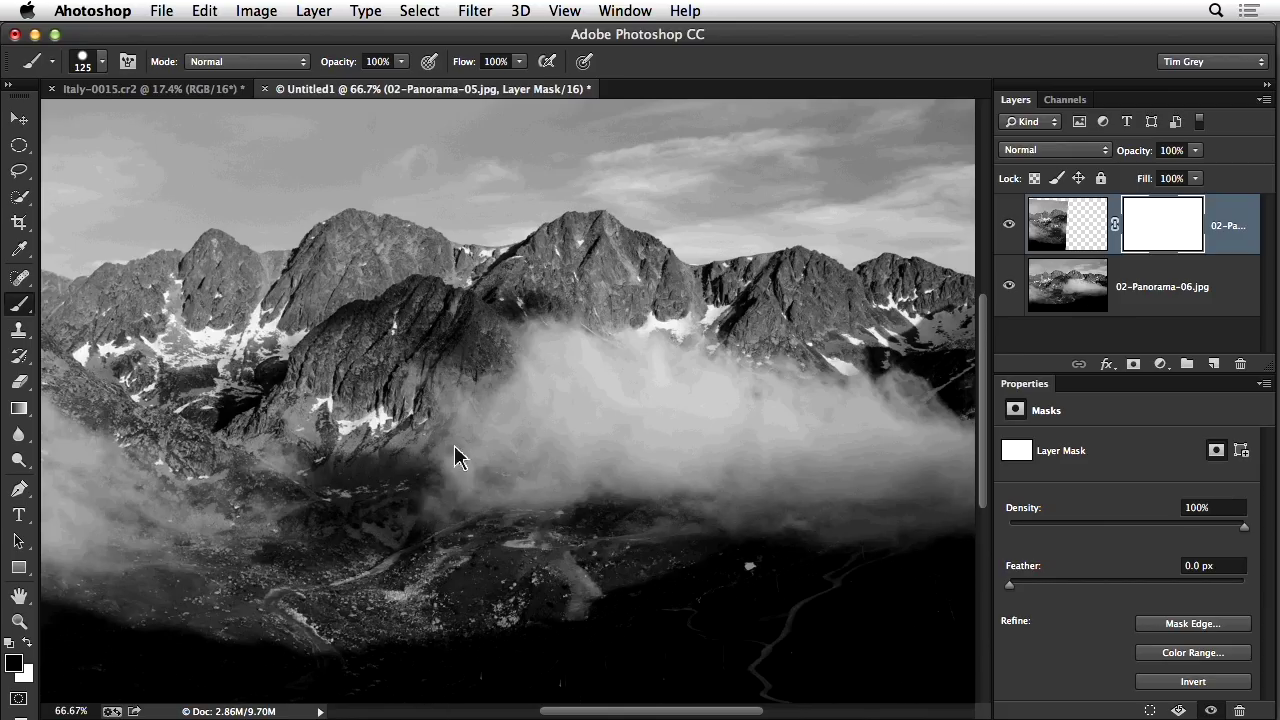
pyautogui.moveTo(421, 130); pyautogui.dragTo(428, 198)
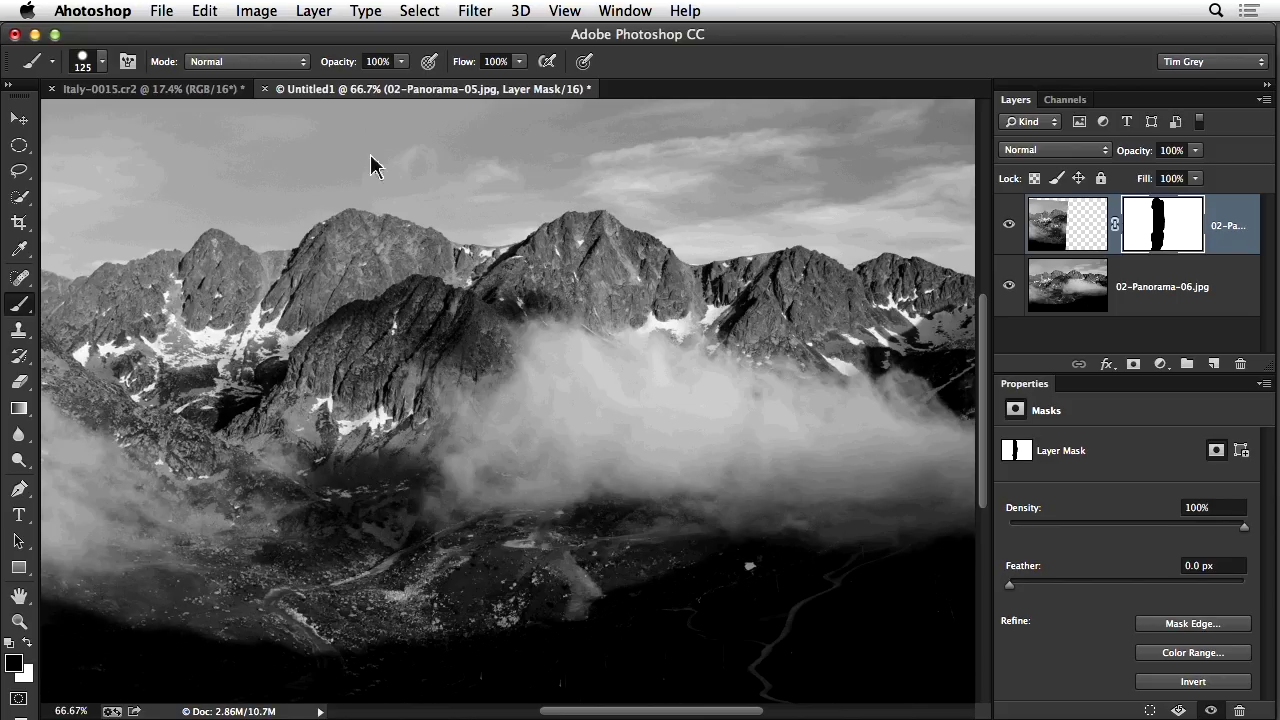
# Step: Enlarge the canvas with Reveal All to show the full extent of both panorama layers
pyautogui.click(254, 11)
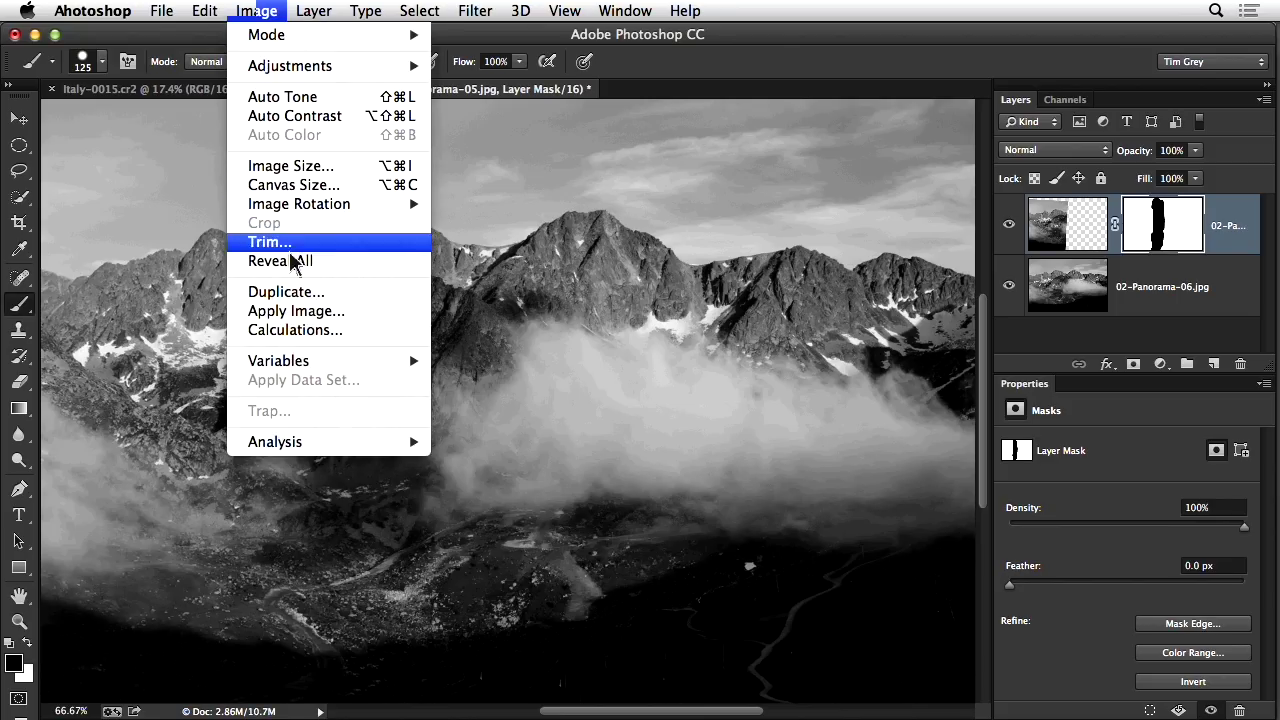
pyautogui.click(282, 261)
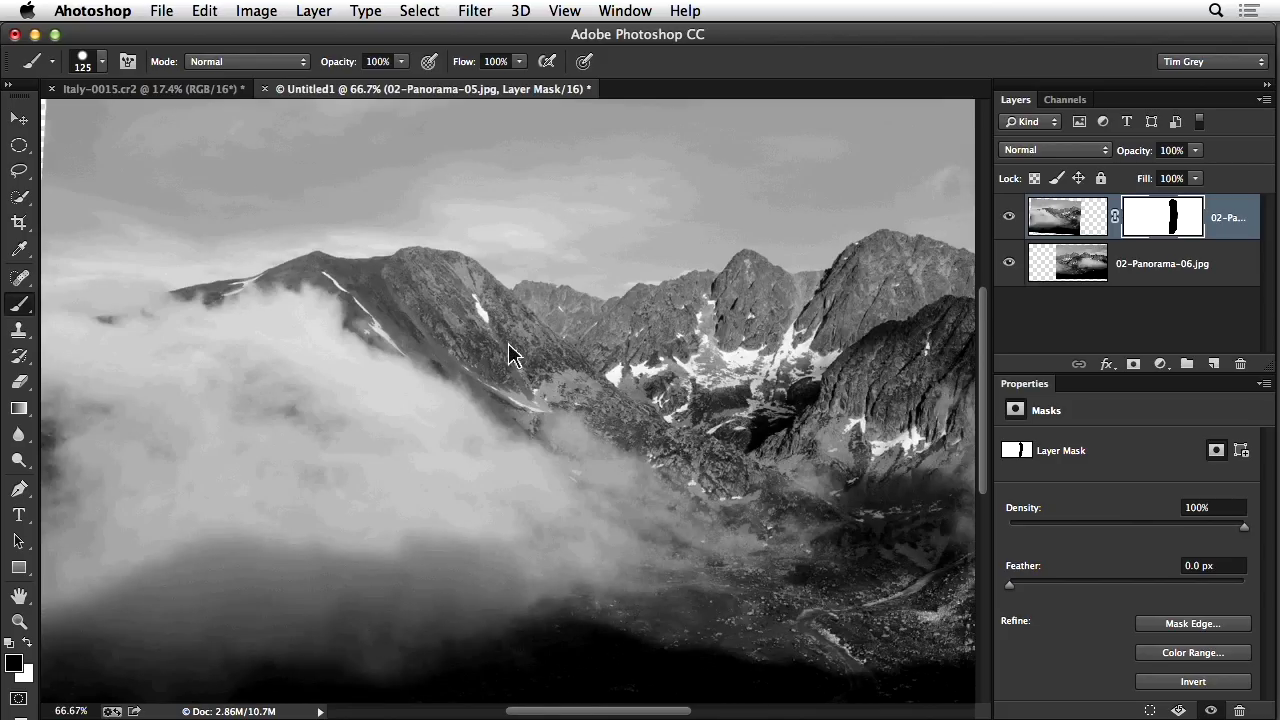
pyautogui.press('super+minus')
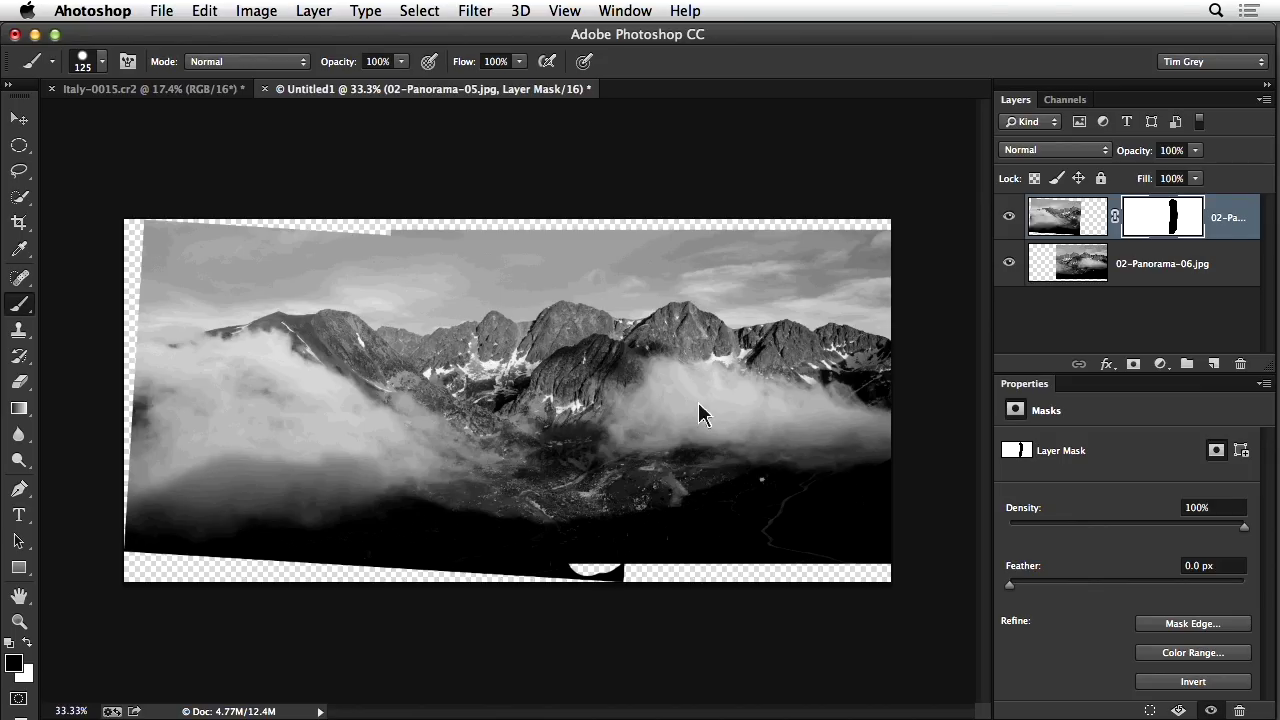
# Step: Switch to Bridge and open the lion photo 2X3P7264.jpg in Photoshop
pyautogui.press('super+Tab')
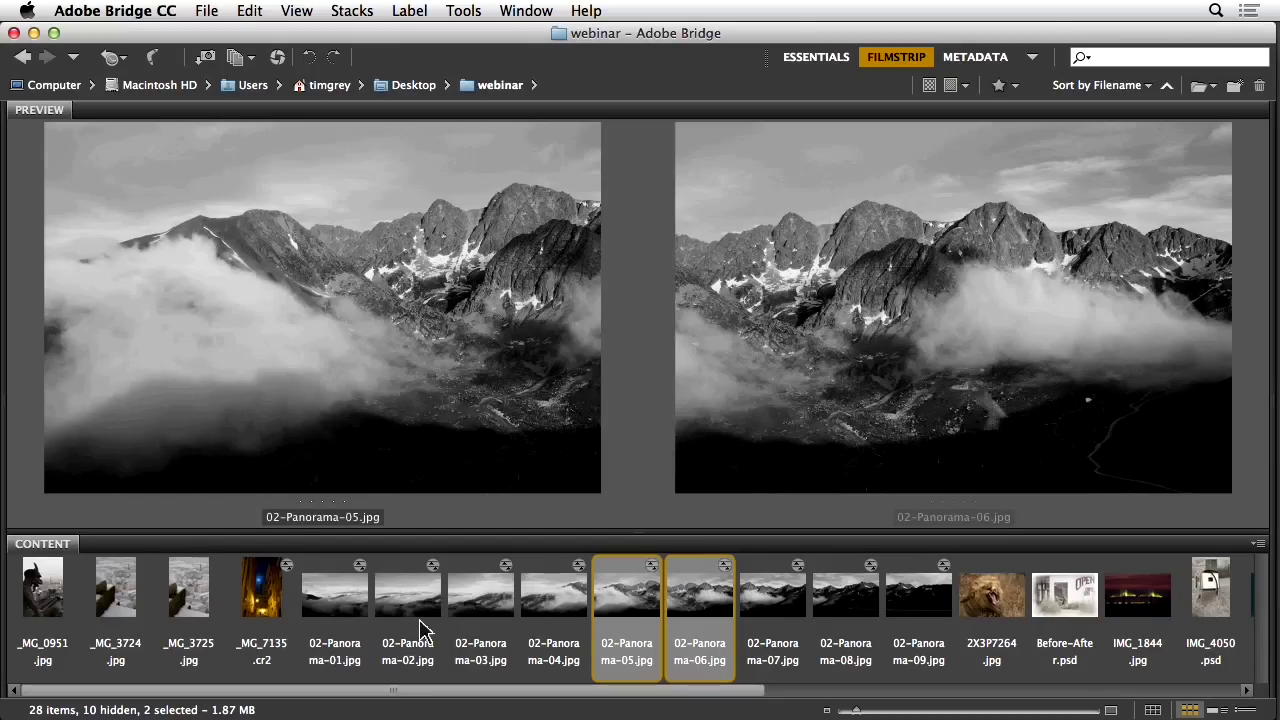
pyautogui.hscroll(3, 420, 628)
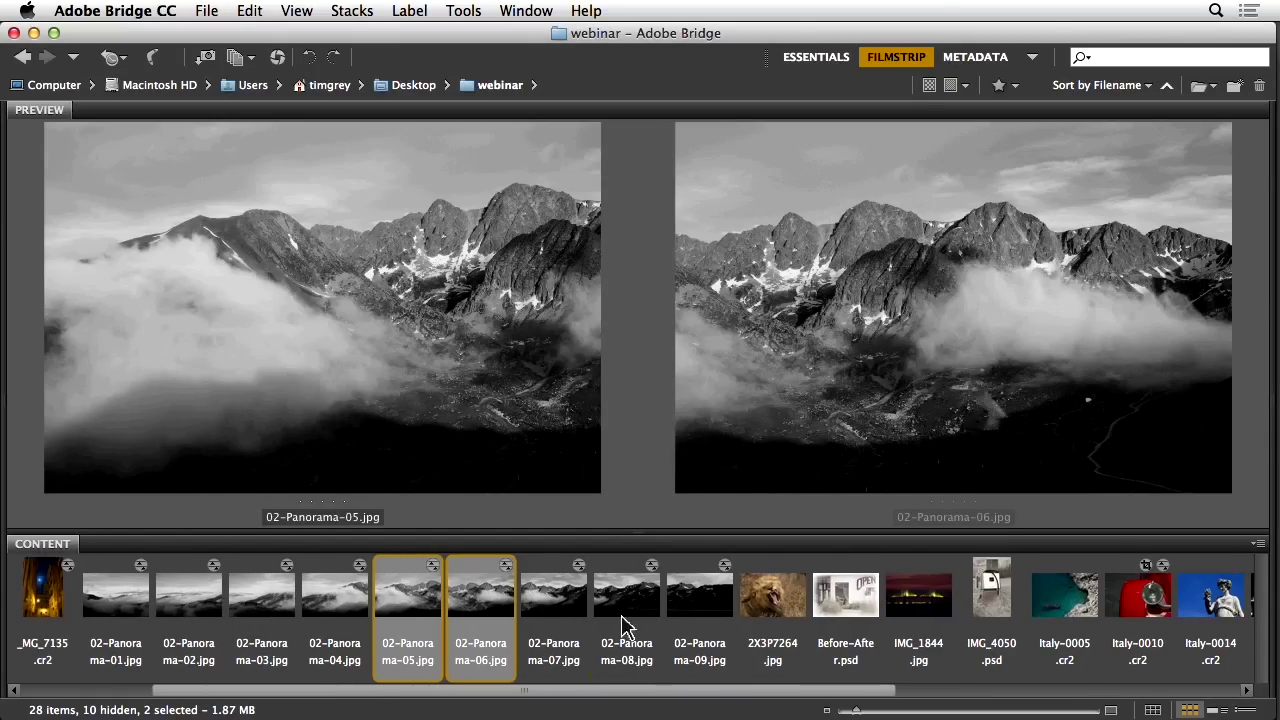
pyautogui.click(778, 603)
pyautogui.press('super+Tab')
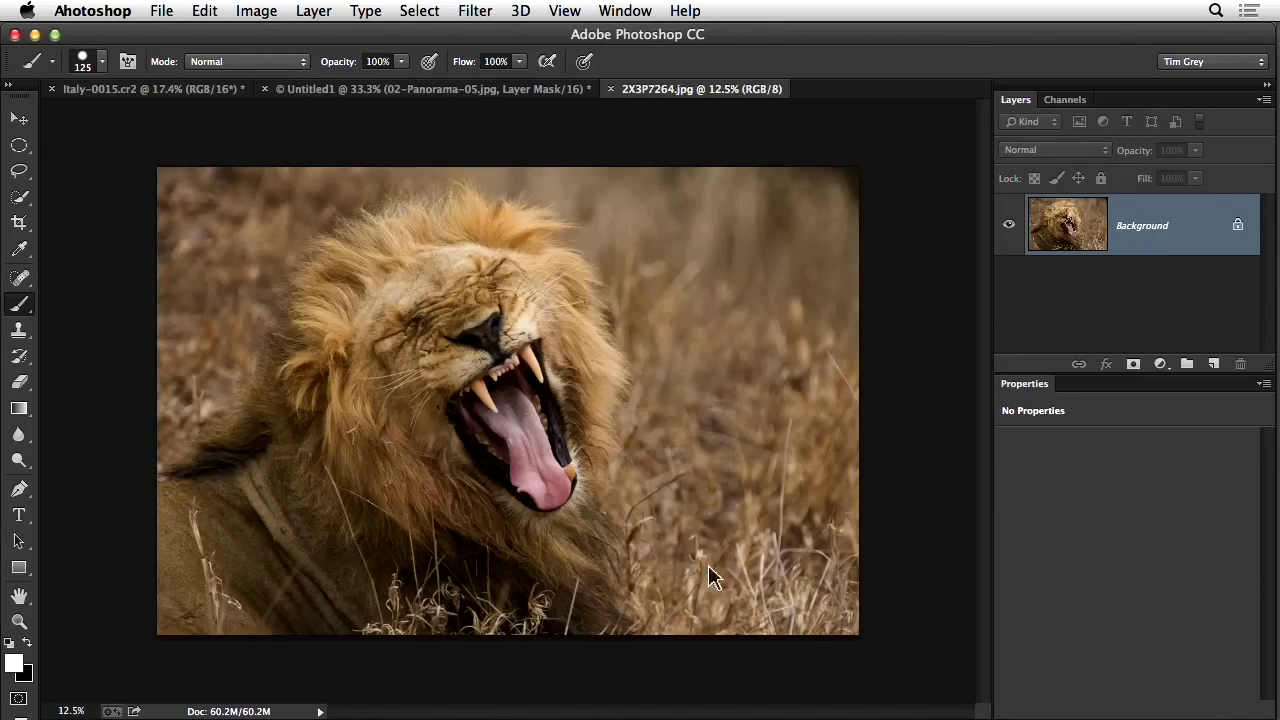
# Step: Close the lion photo, the panorama composite and Italy-0015.cr2, discarding unsaved changes
pyautogui.press('super+w')
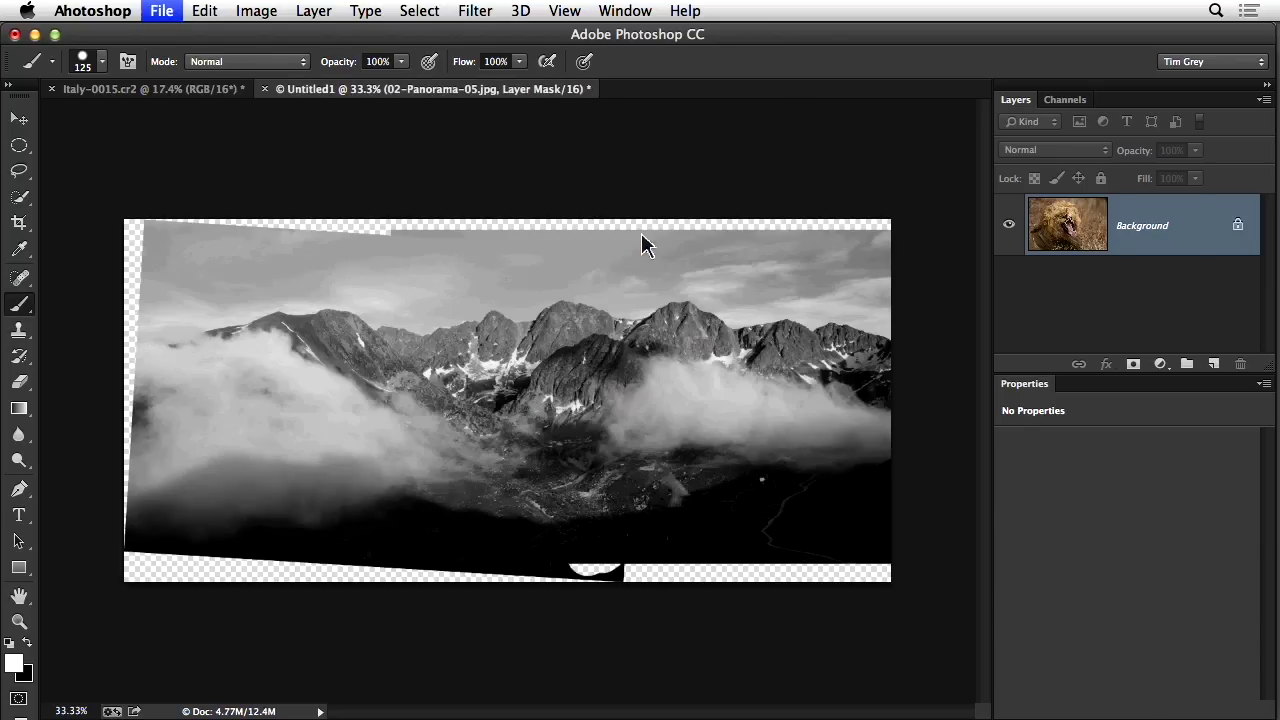
pyautogui.press('super+w')
pyautogui.click(562, 290)
pyautogui.press('super+w')
pyautogui.click(585, 290)
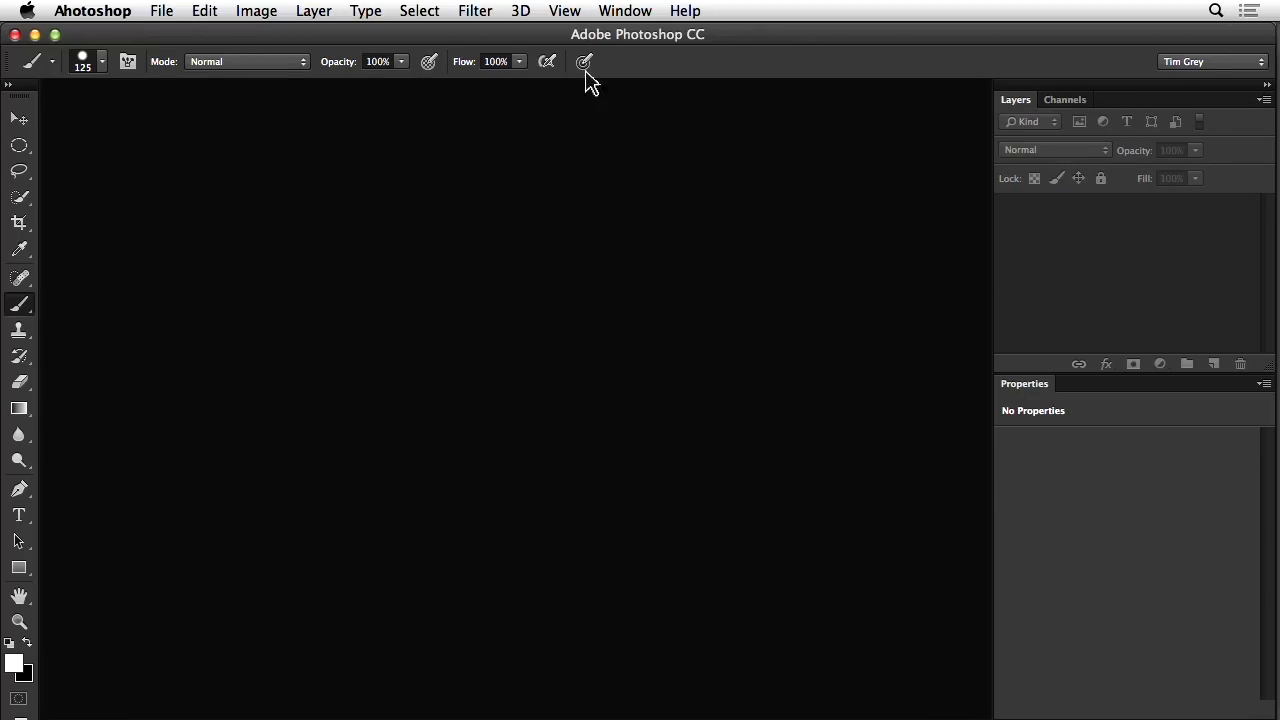
# Step: Show the Actions panel and create a new action set named "test actions"
pyautogui.click(630, 12)
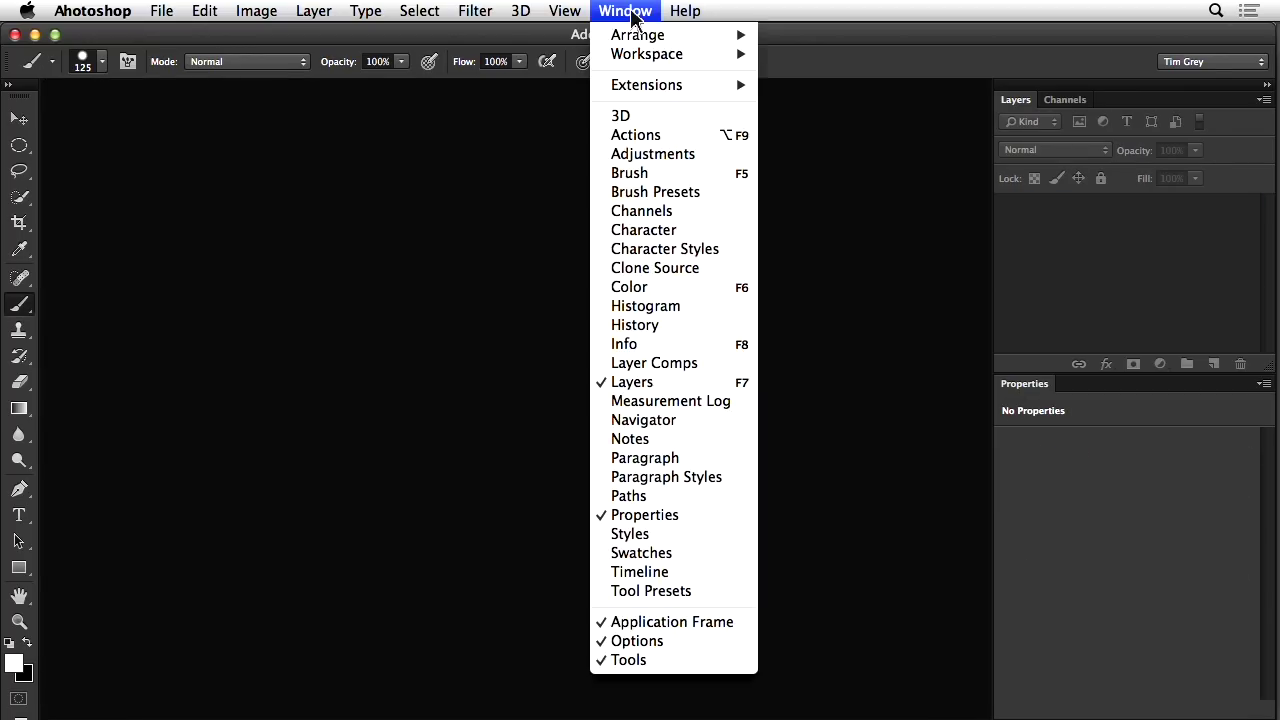
pyautogui.click(648, 140)
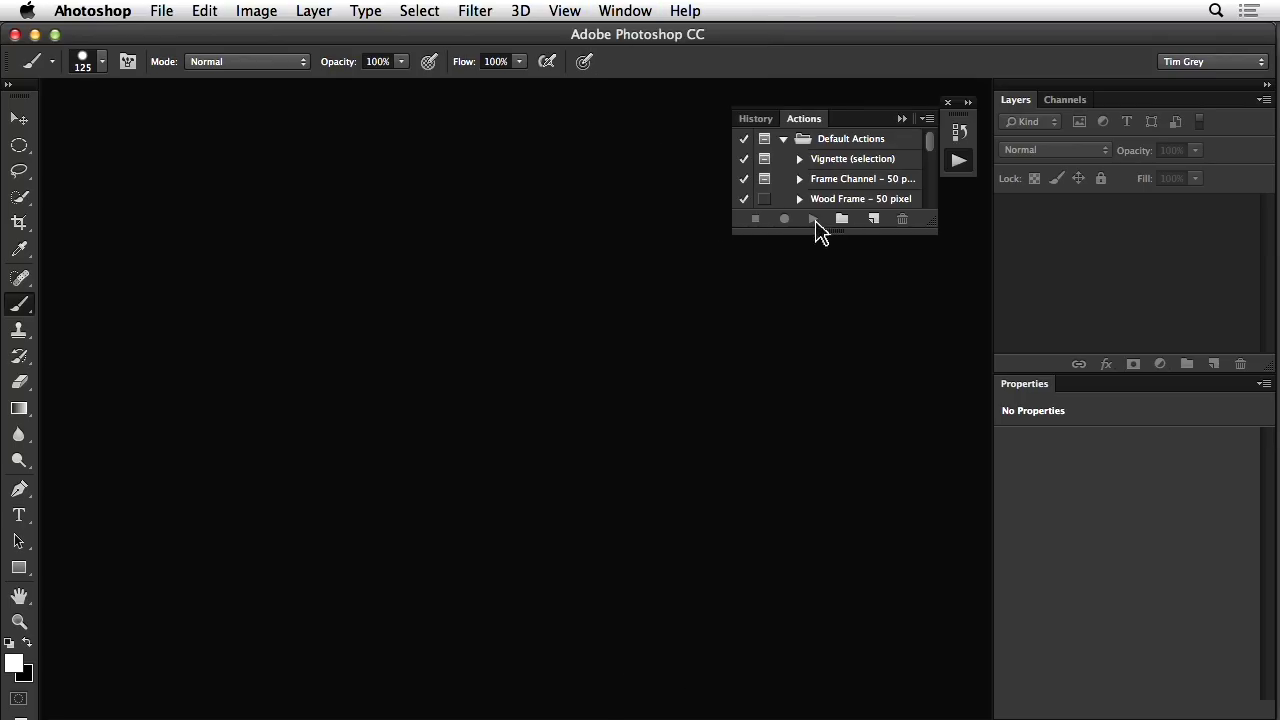
pyautogui.click(843, 221)
pyautogui.write('test actions')
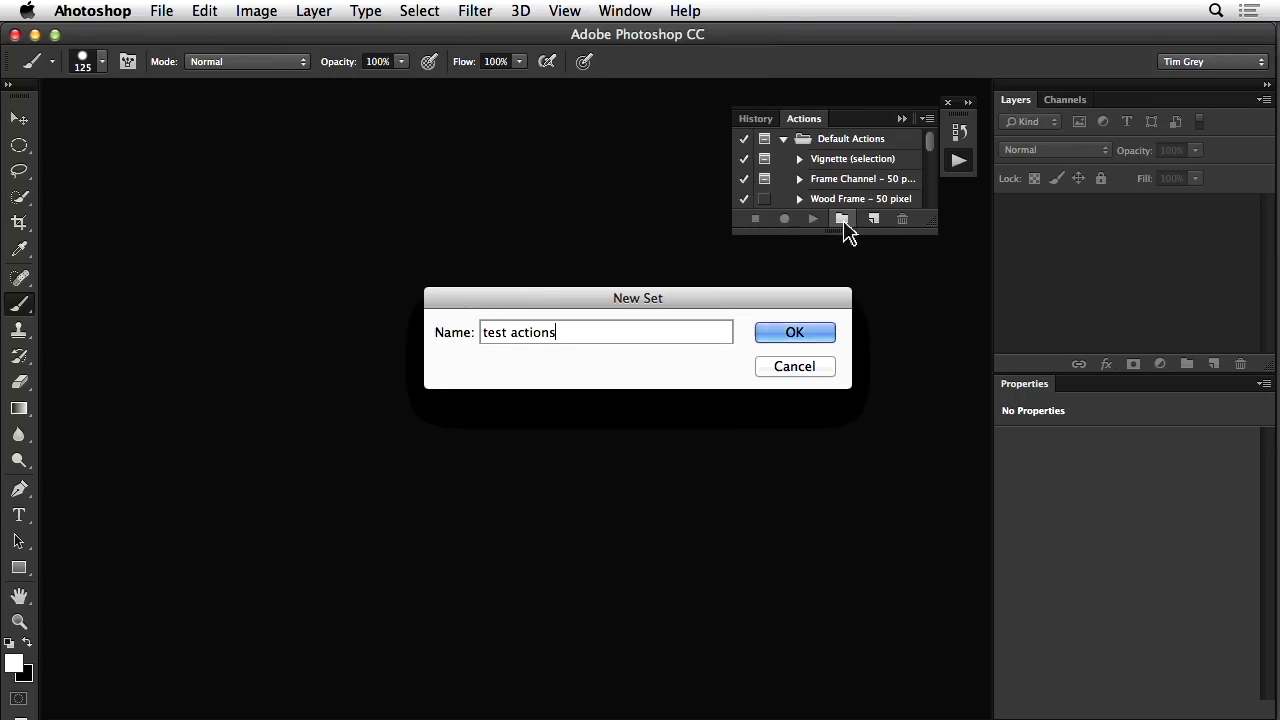
pyautogui.press('Return')
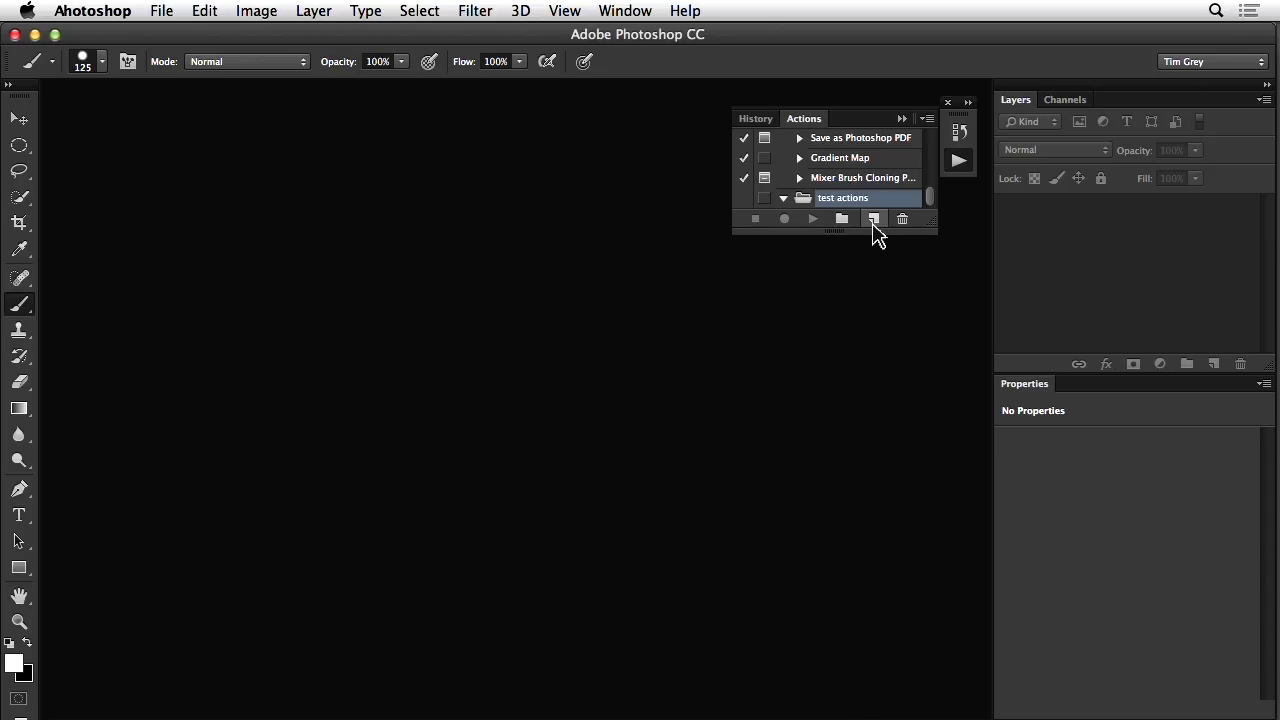
# Step: Create an action named "test action" in the test actions set and start recording it
pyautogui.click(872, 221)
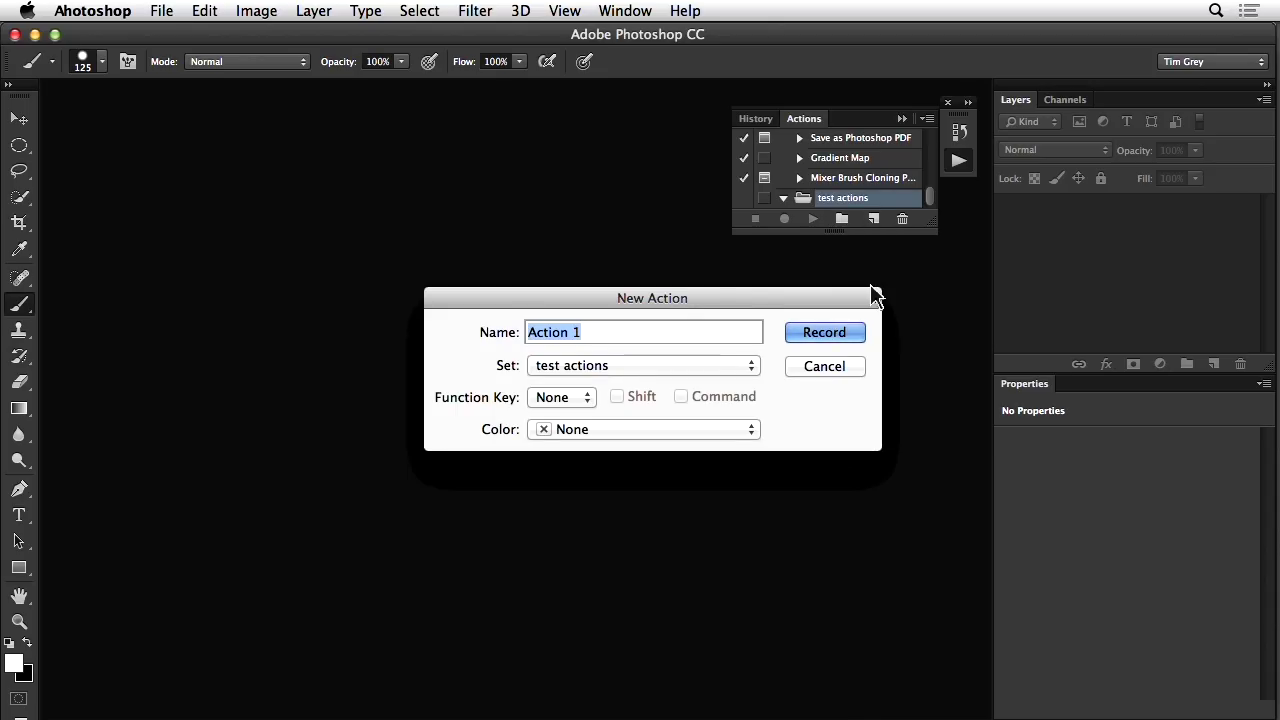
pyautogui.write('test action')
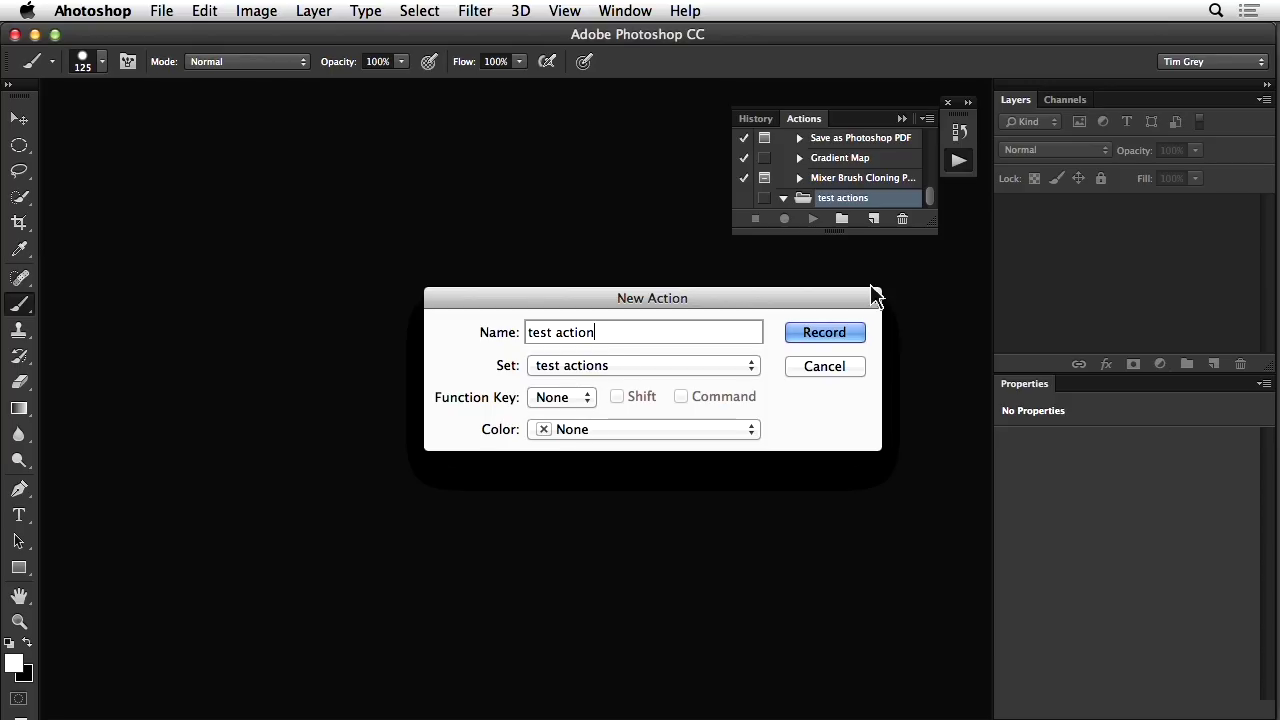
pyautogui.click(826, 336)
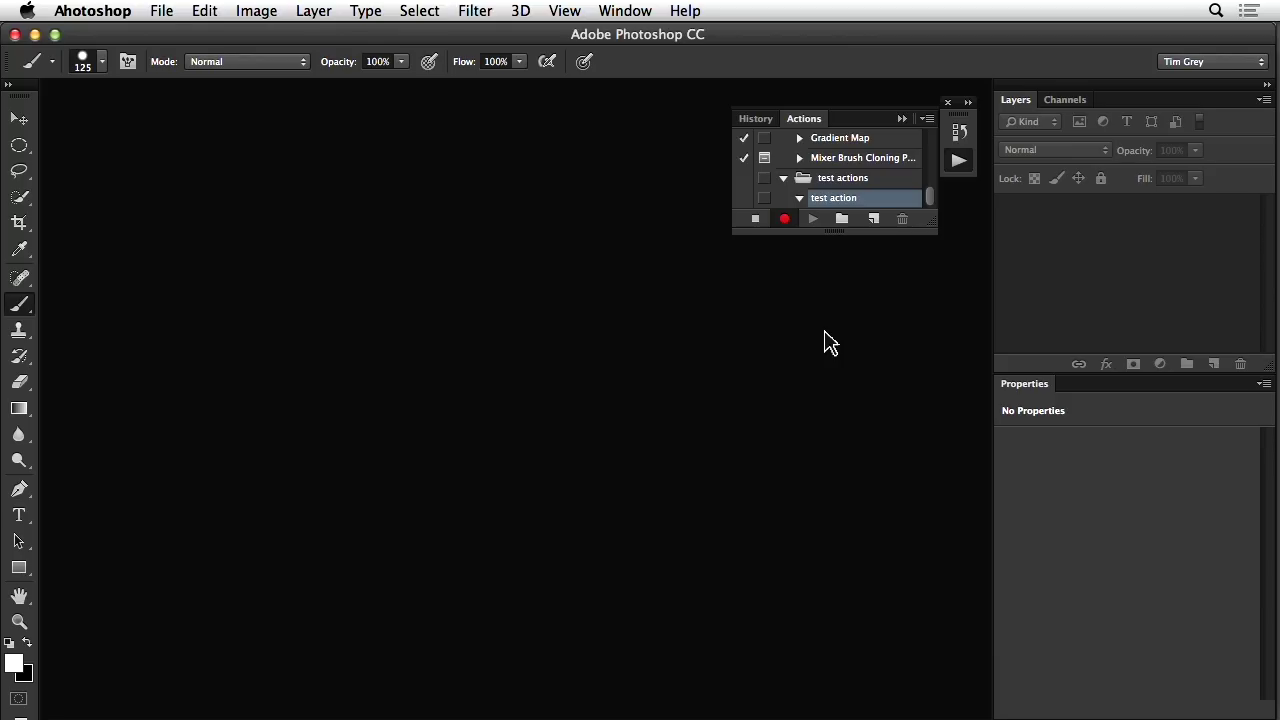
# Step: Open the recent lion photo 2X3P7264.jpg while the action records
pyautogui.click(164, 12)
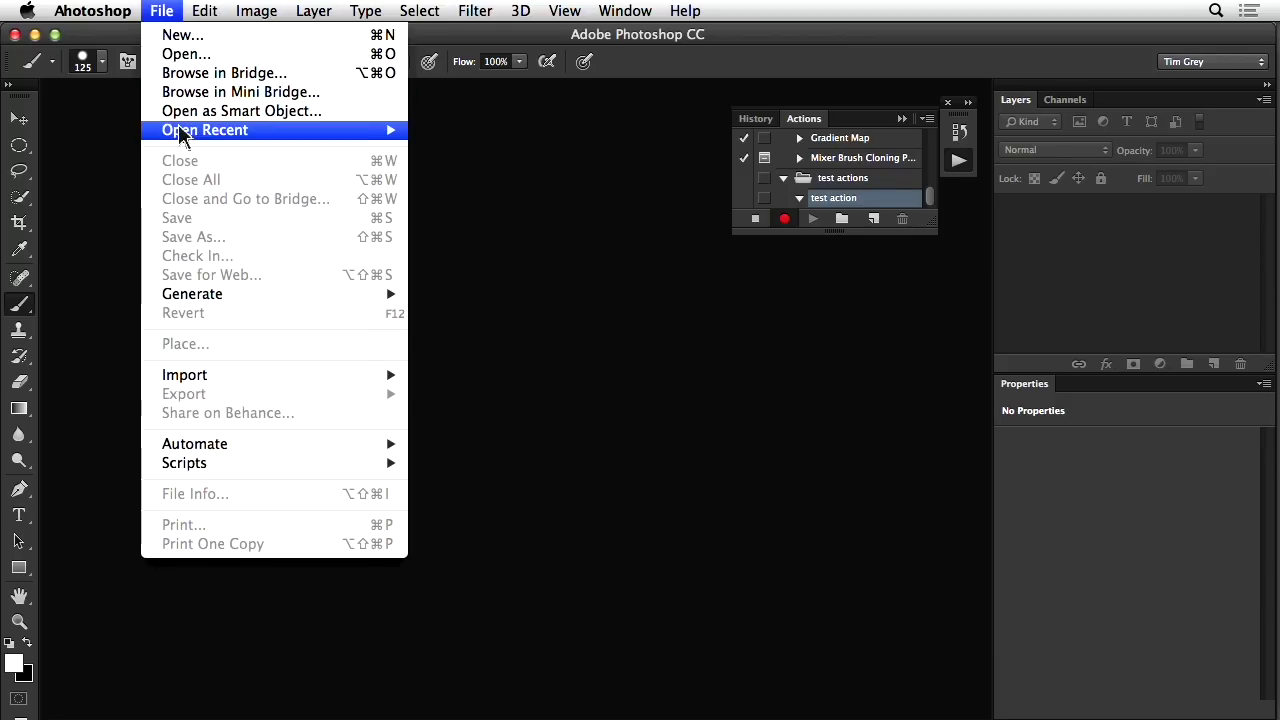
pyautogui.moveTo(185, 133)
pyautogui.click(451, 133)
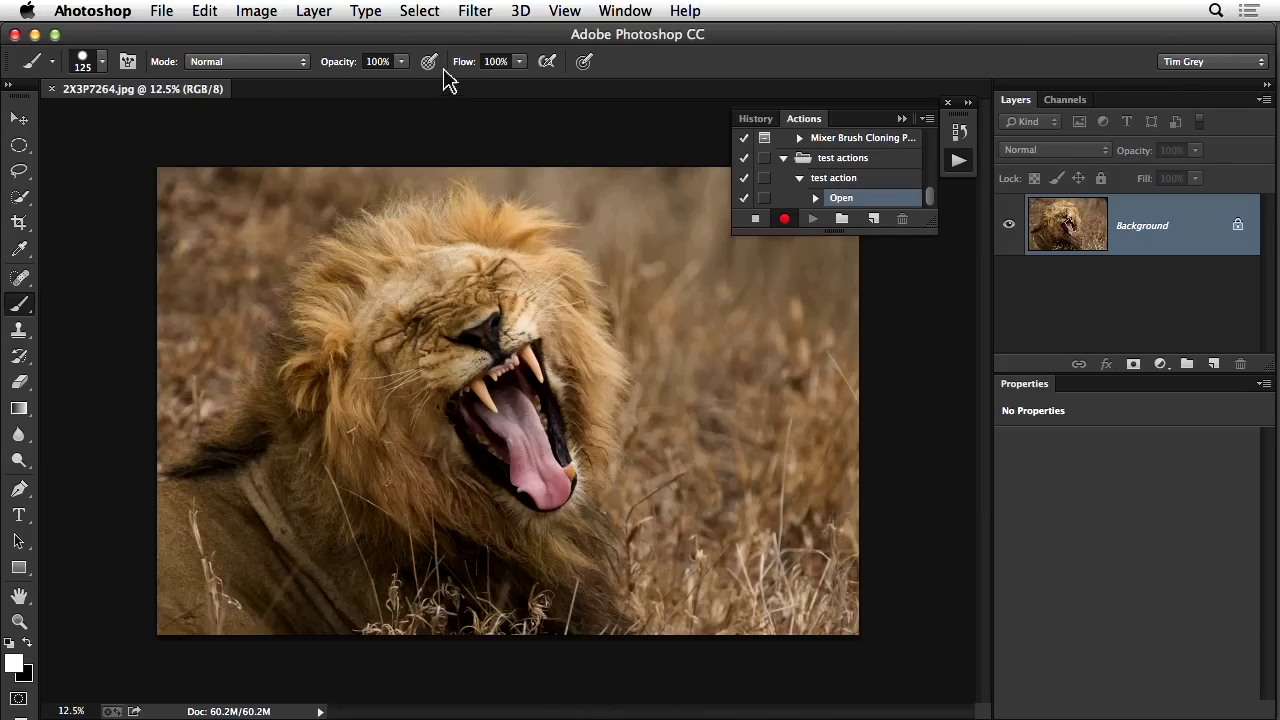
# Step: Apply the Oil Paint filter to the lion photo with Stylization 10, Cleanliness 10, Scale 10 and Bristle Detail 0.9
pyautogui.click(475, 12)
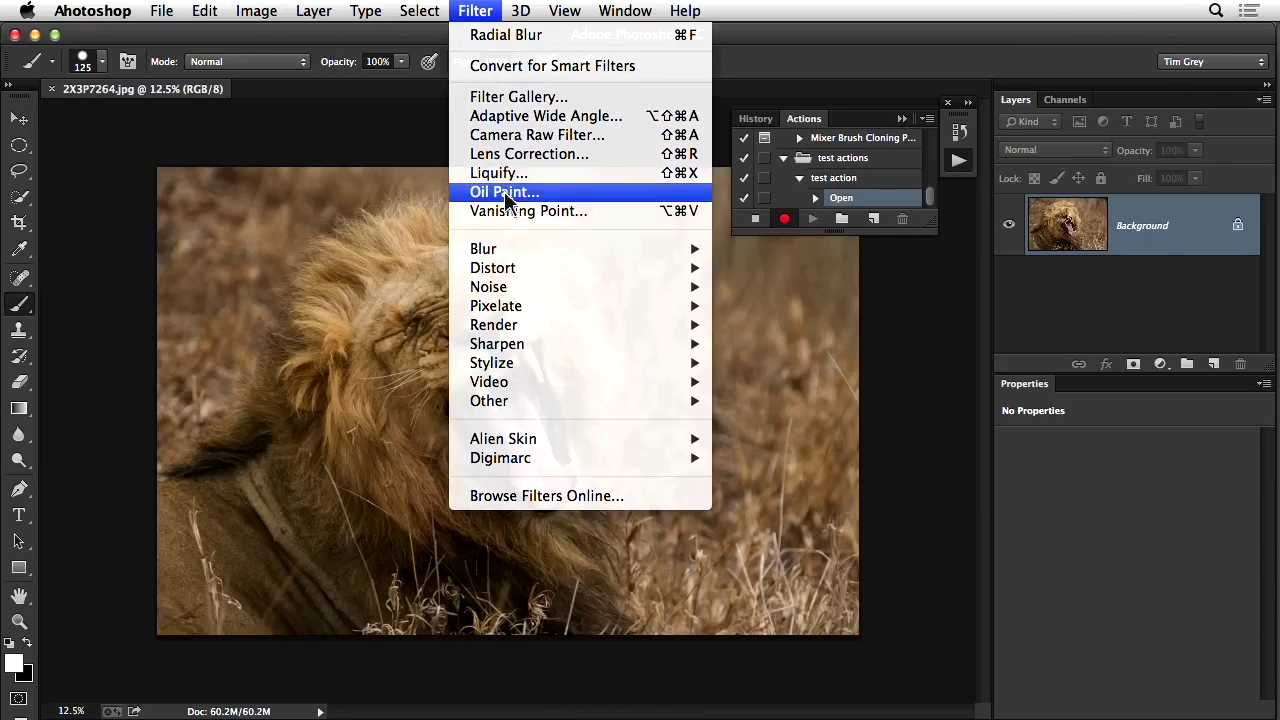
pyautogui.click(507, 198)
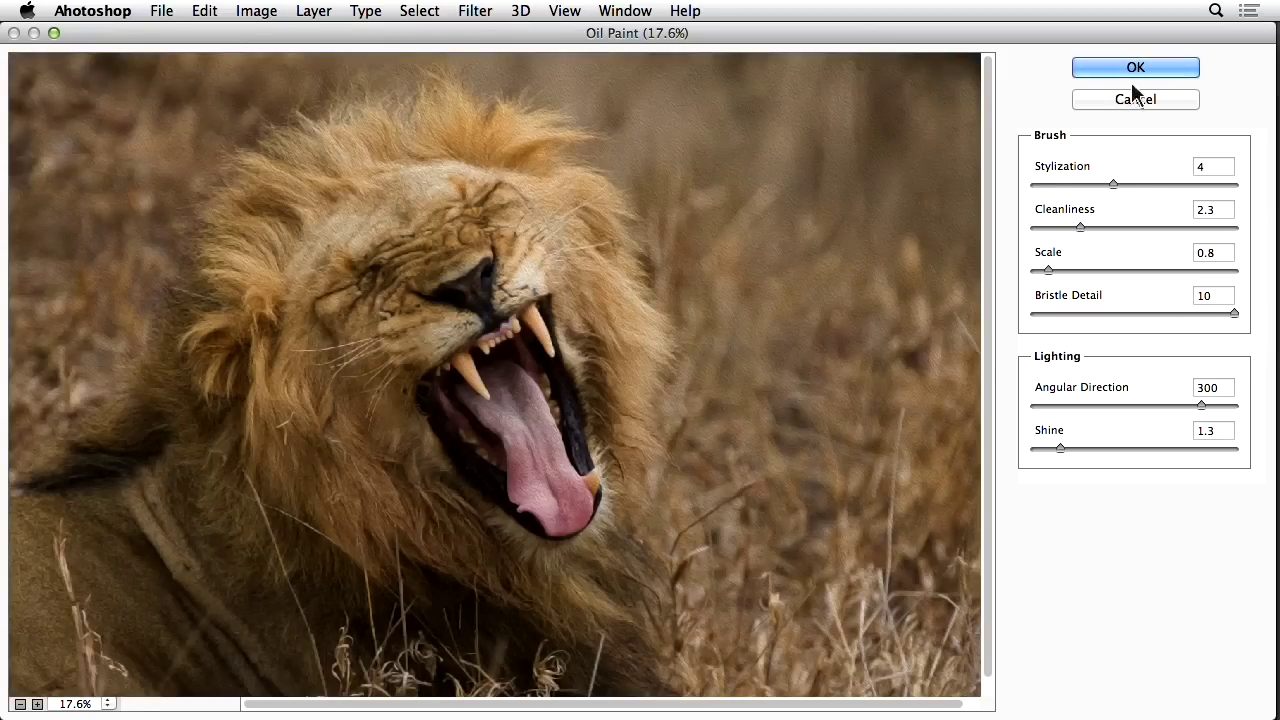
pyautogui.click(1114, 186)
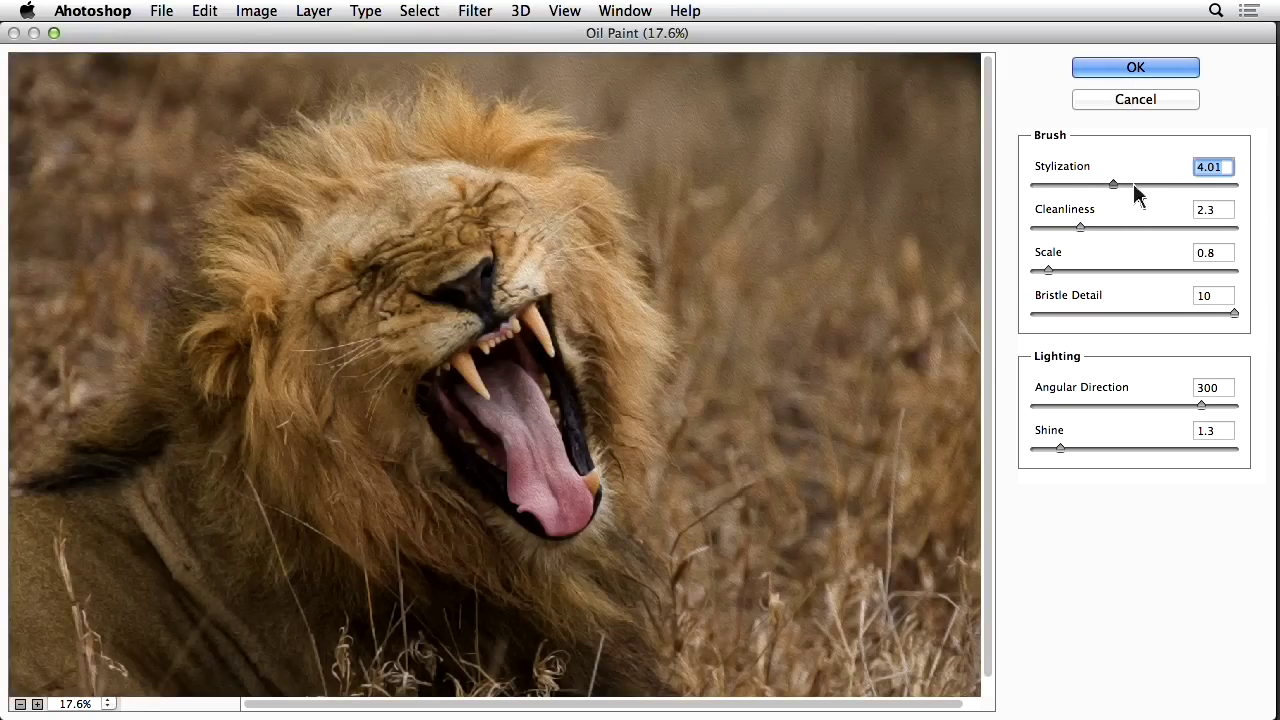
pyautogui.click(1235, 186)
pyautogui.click(1235, 270)
pyautogui.click(1233, 314)
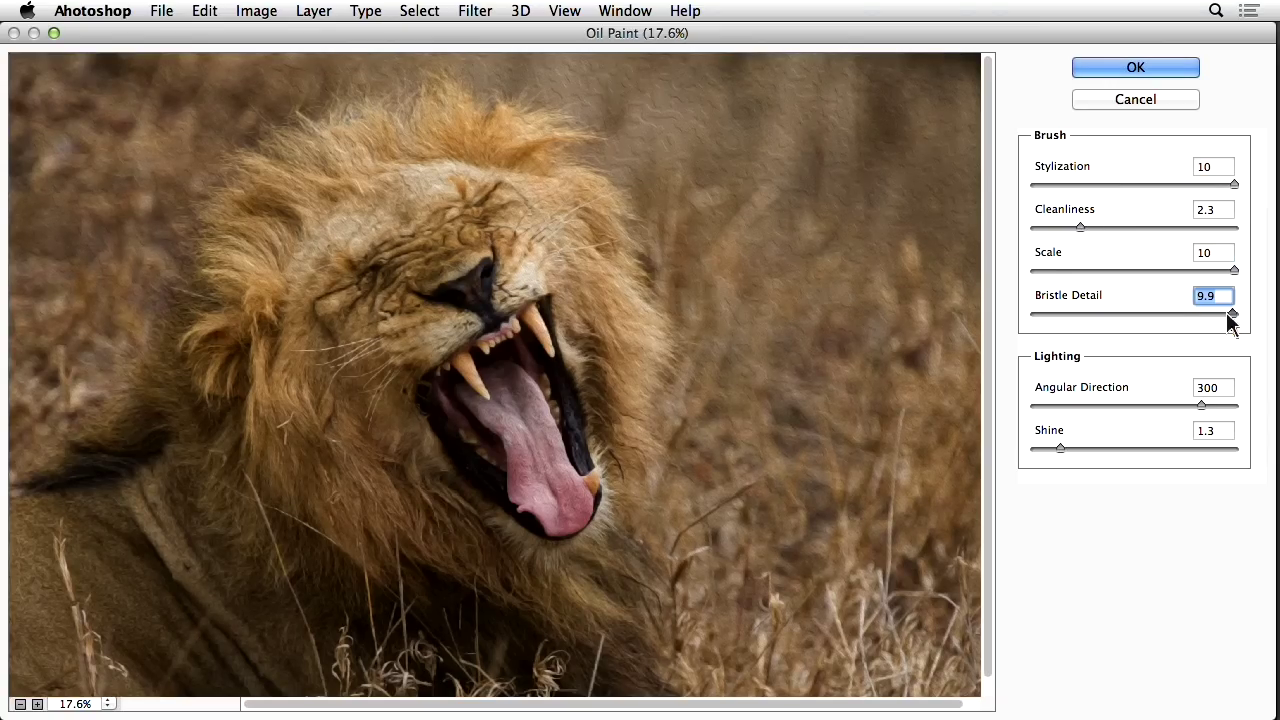
pyautogui.write('0.9')
pyautogui.click(1209, 227)
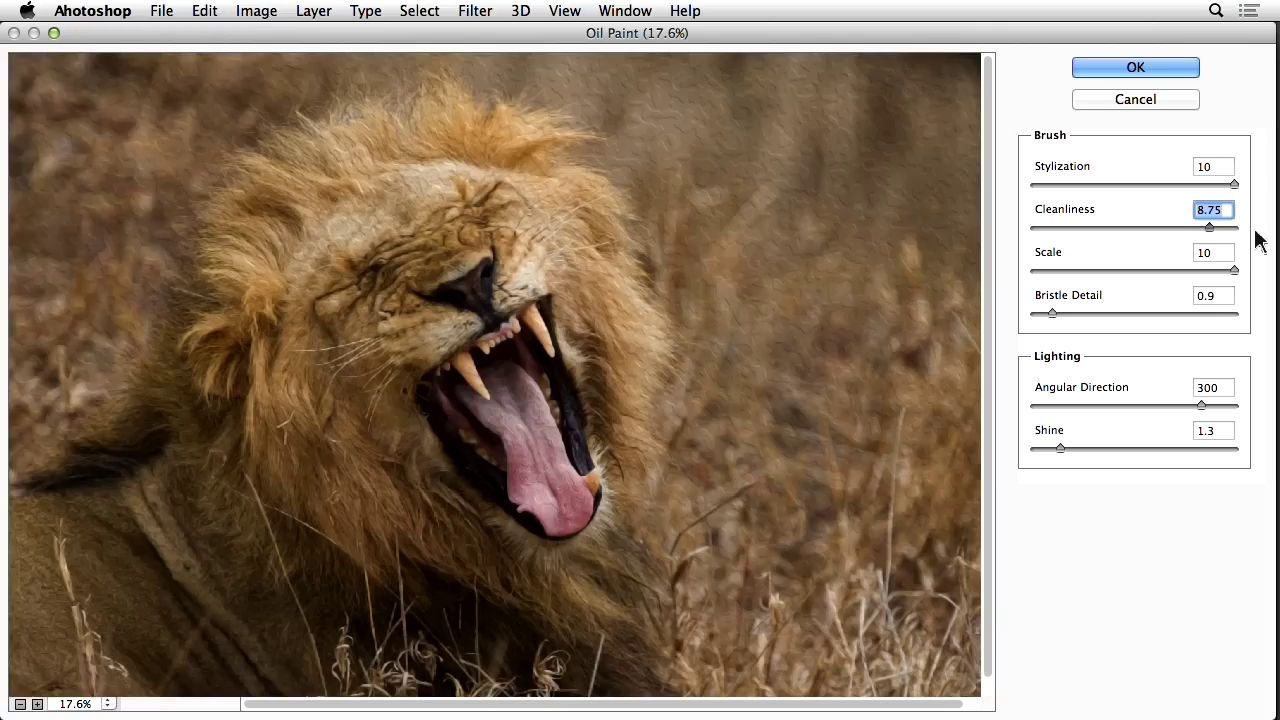
pyautogui.moveTo(1258, 240); pyautogui.dragTo(1255, 236)
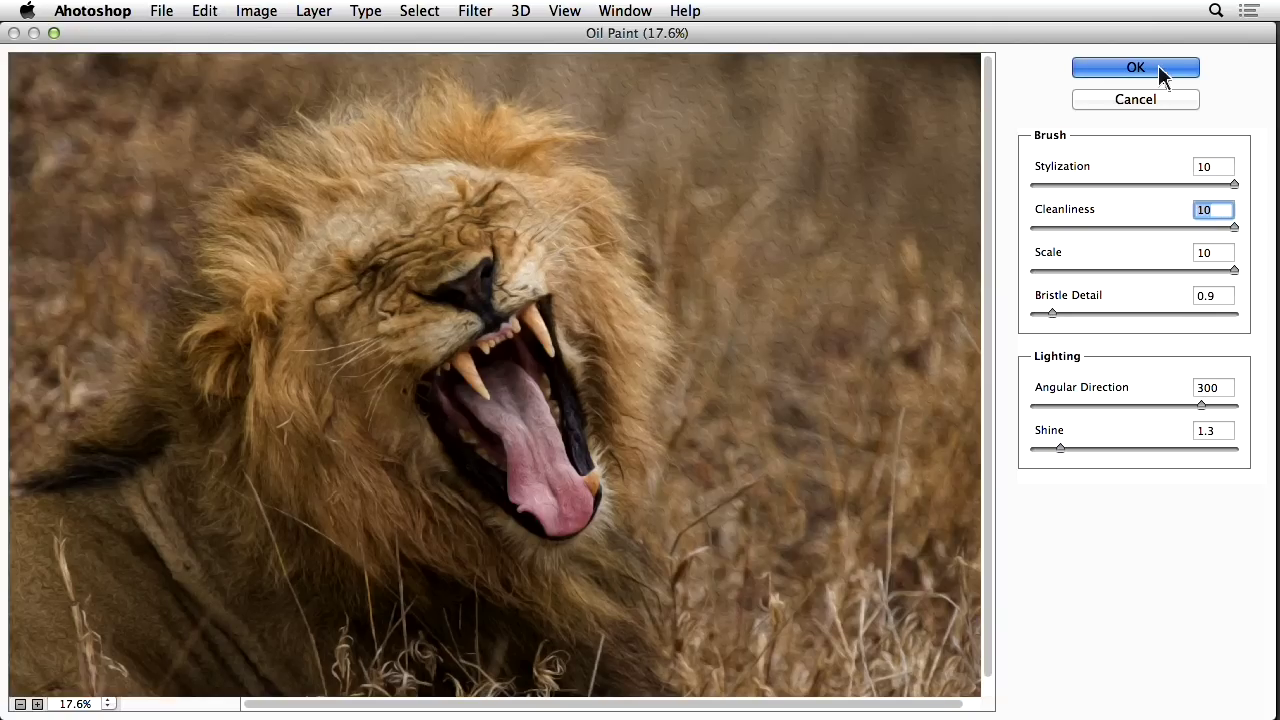
pyautogui.click(1158, 66)
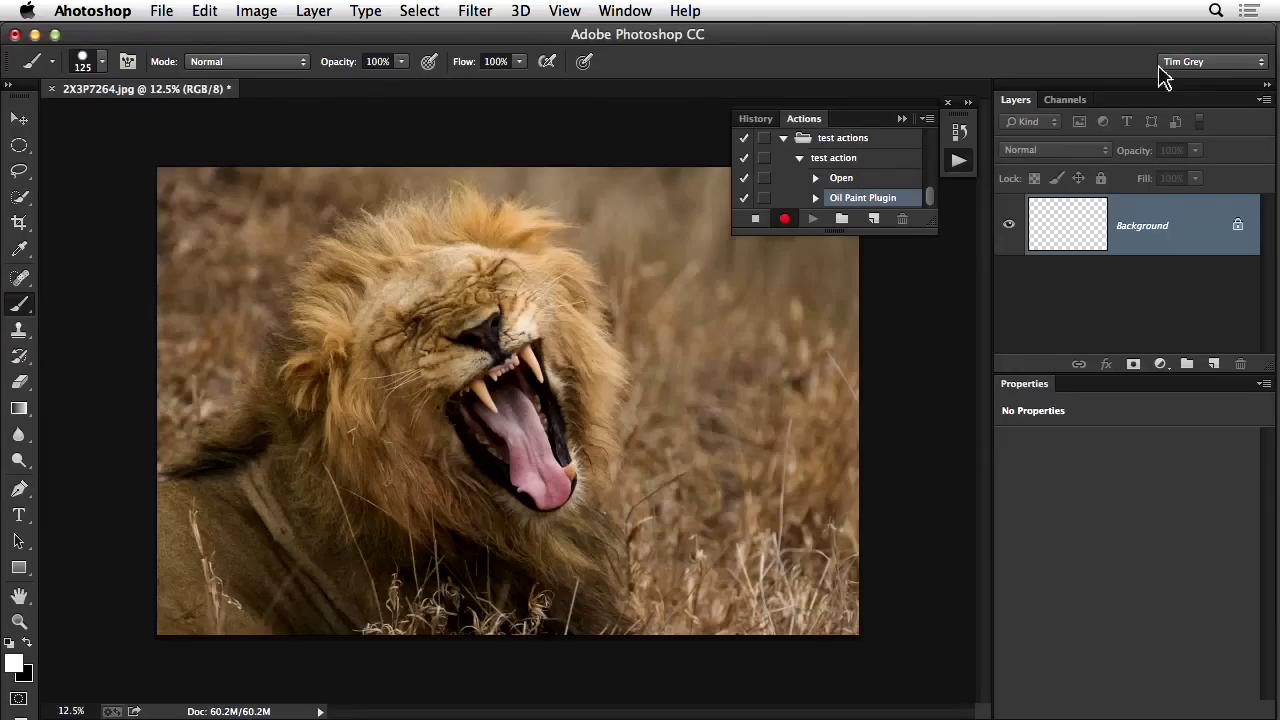
# Step: Save the painted lion photo under Save As as a JPEG at quality 12 and close it
pyautogui.click(161, 10)
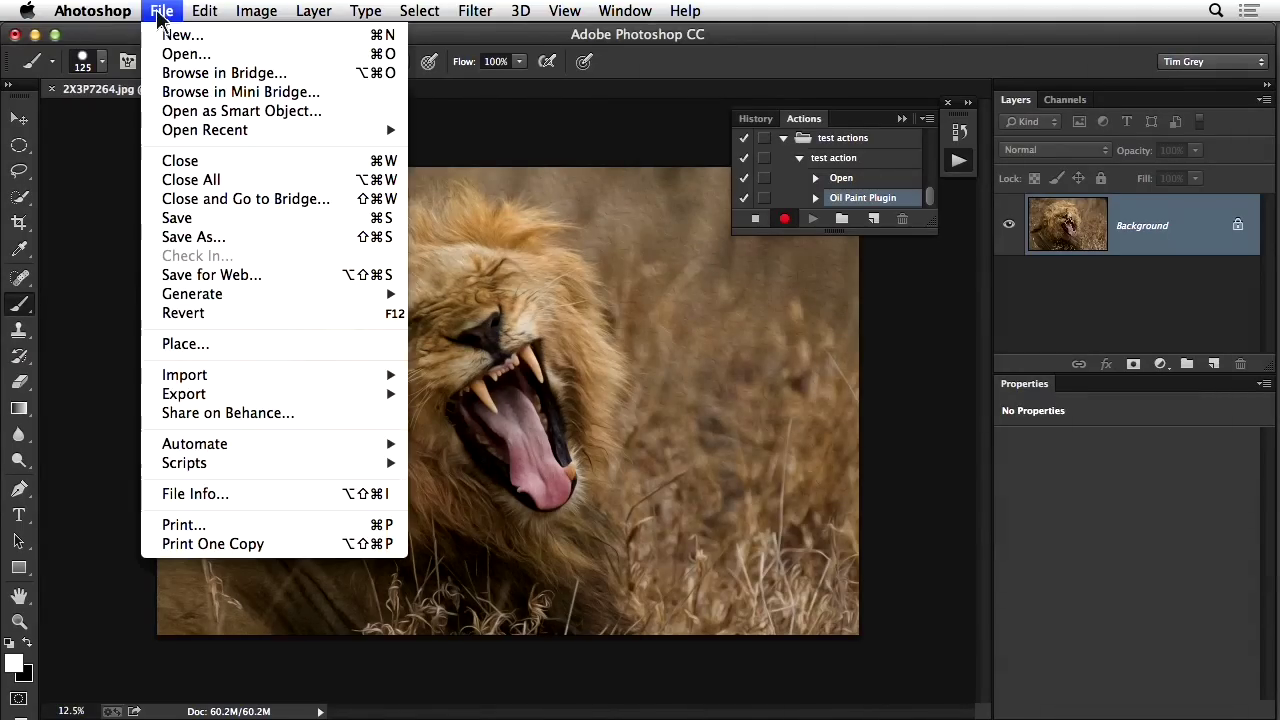
pyautogui.click(172, 240)
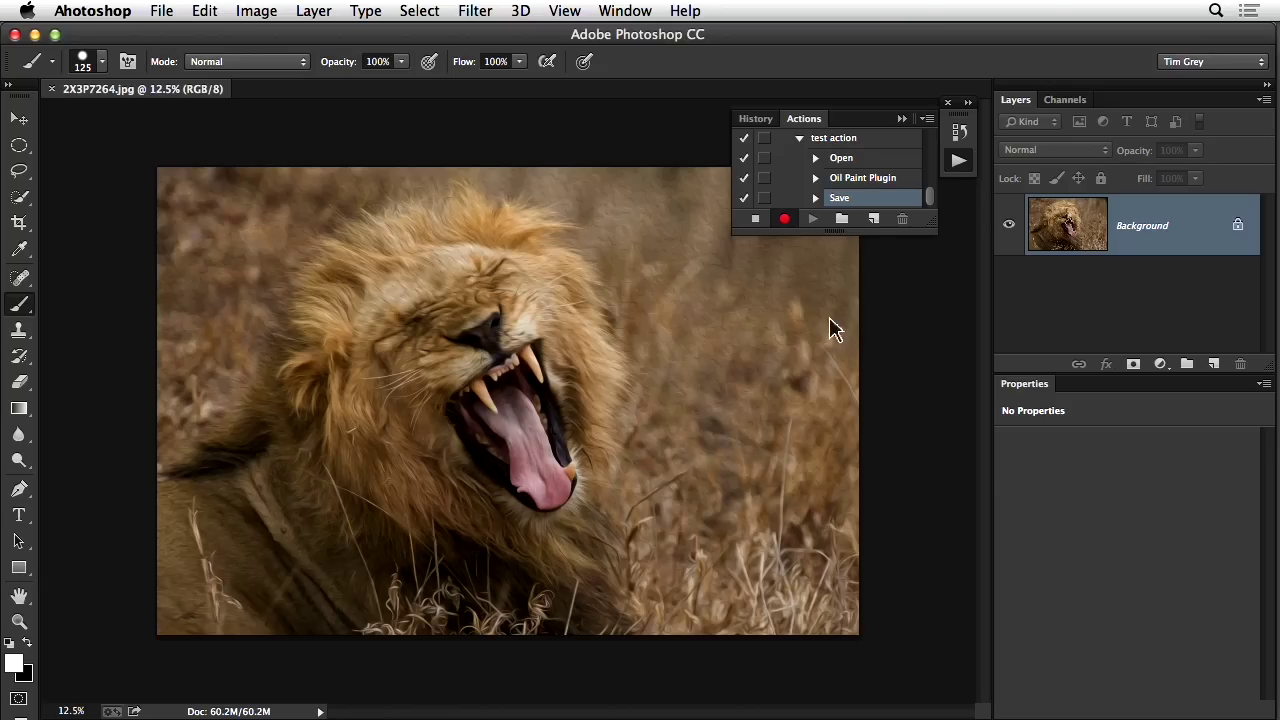
pyautogui.click(162, 11)
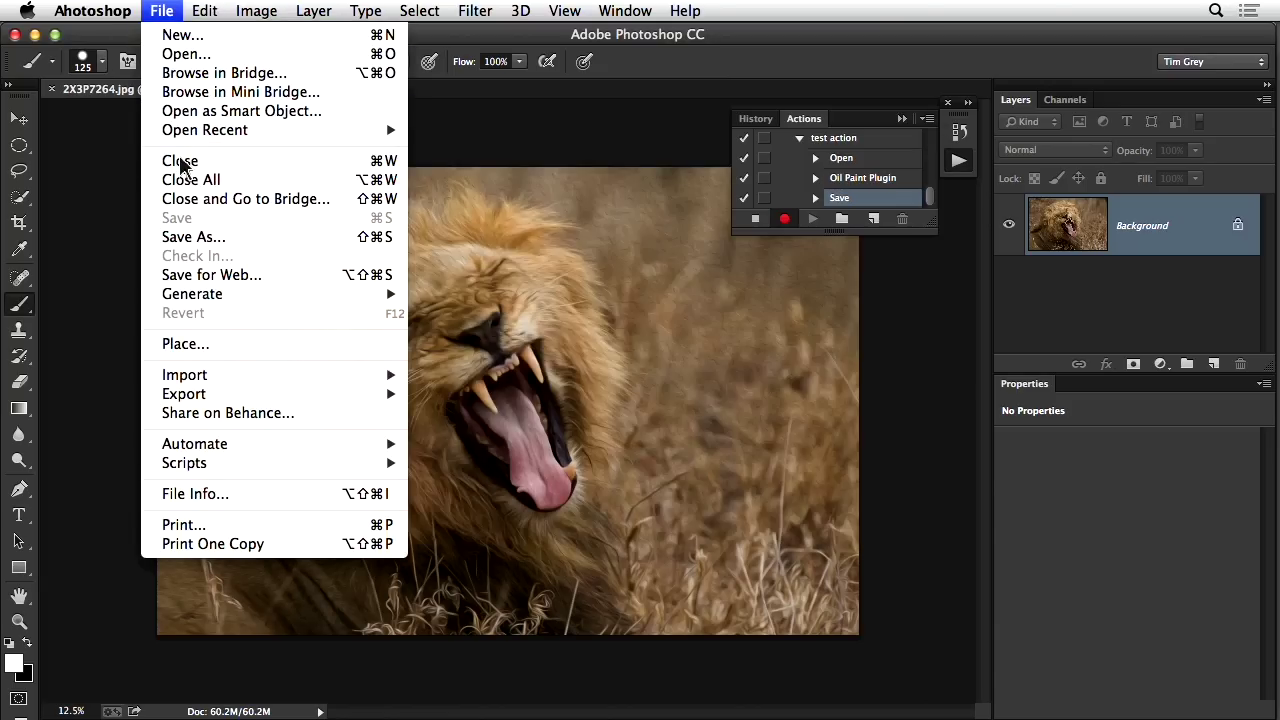
pyautogui.click(183, 162)
# Step: Stop recording the action and review the recorded details of its Open and Save steps in an enlarged Actions panel
pyautogui.click(756, 219)
pyautogui.moveTo(940, 230); pyautogui.dragTo(935, 438)
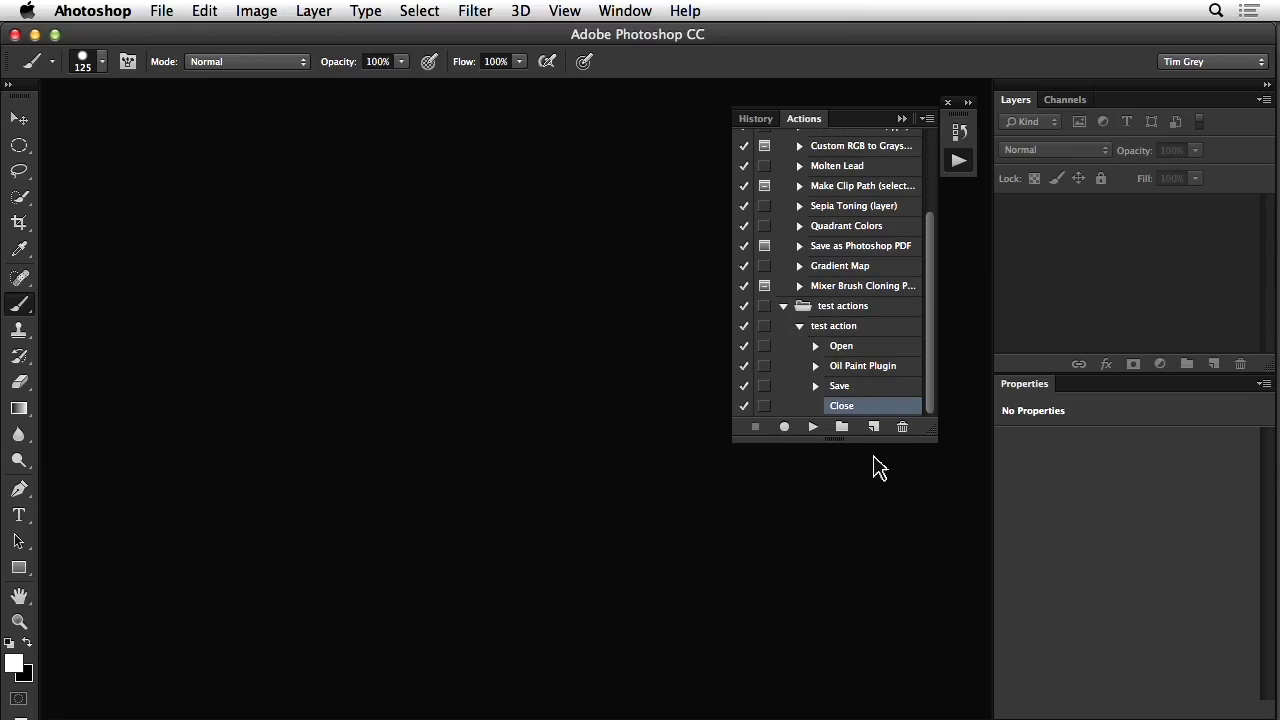
pyautogui.click(816, 346)
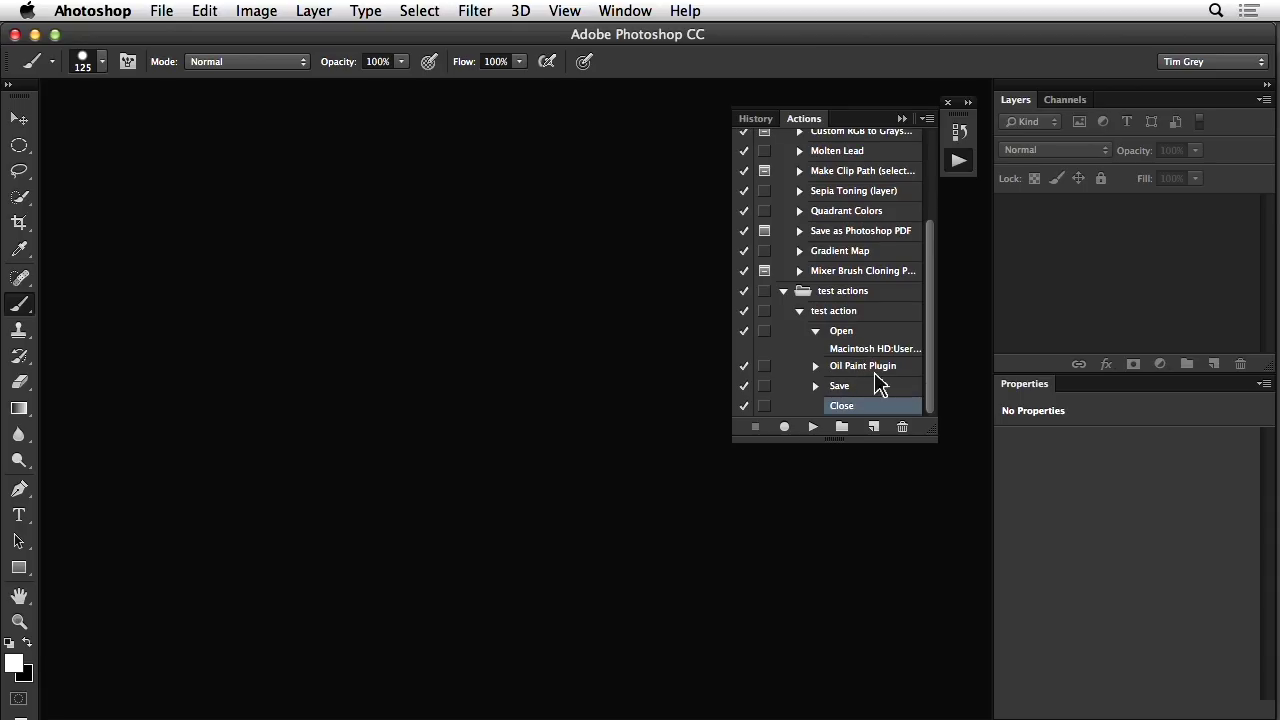
pyautogui.click(817, 386)
pyautogui.scroll(-3, 851, 403)
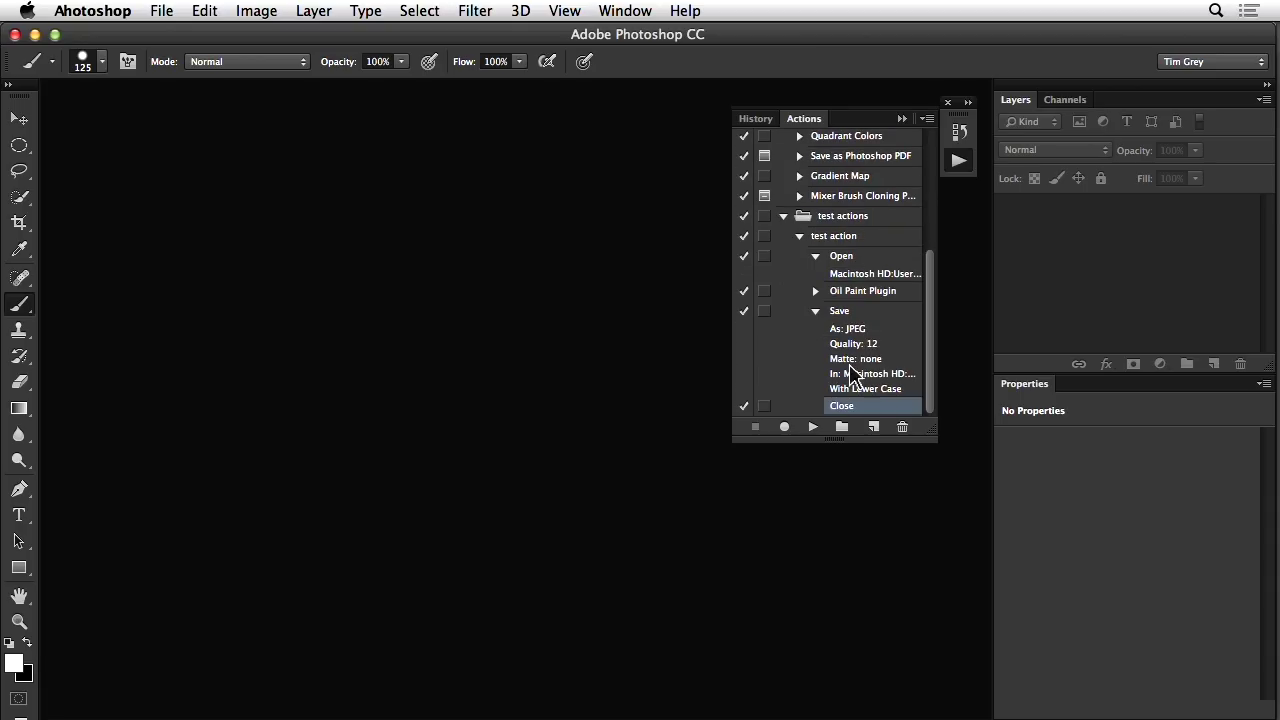
pyautogui.click(816, 312)
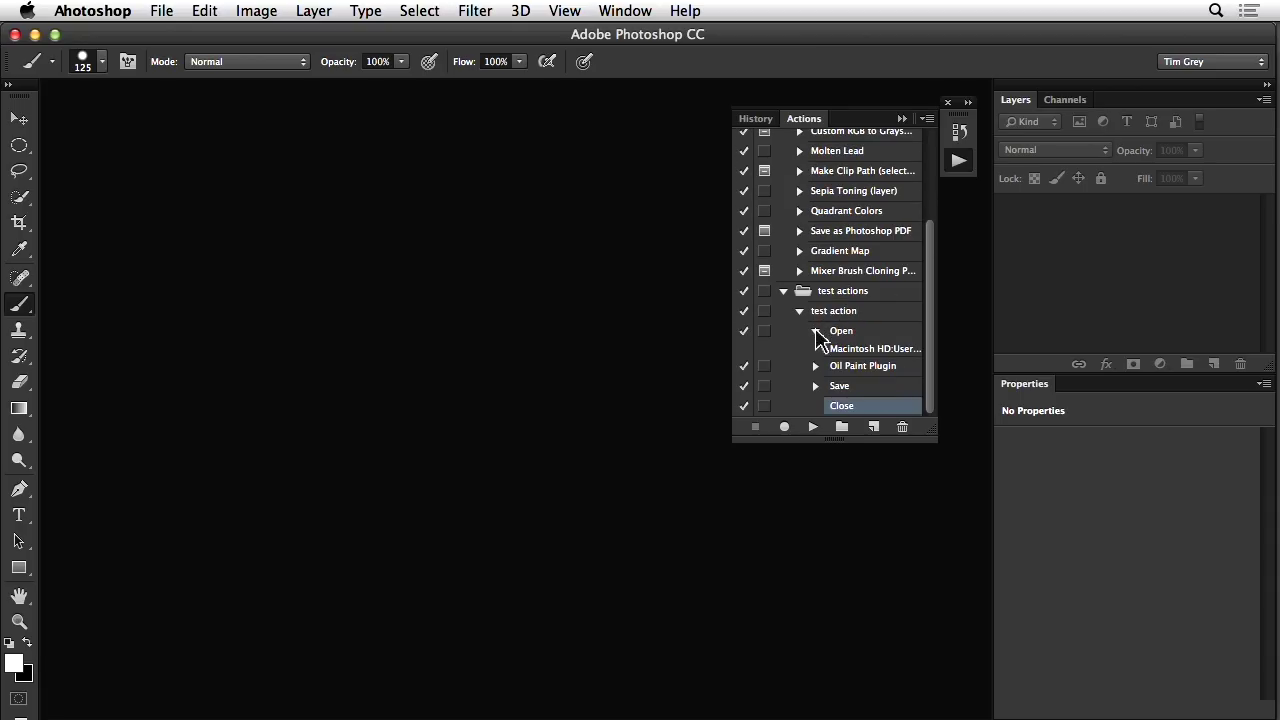
pyautogui.click(816, 331)
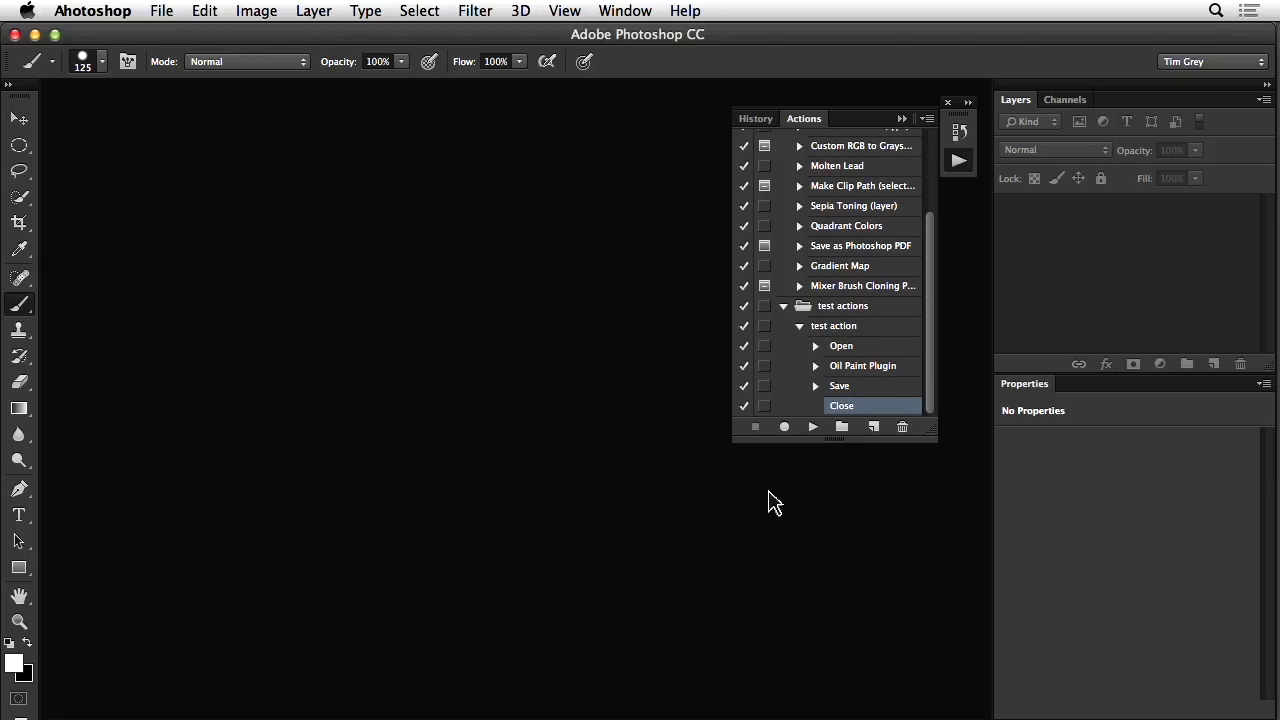
# Step: Switch to Bridge, select Italy-0010.cr2 and start a Photoshop Batch on it
pyautogui.press('super+Tab')
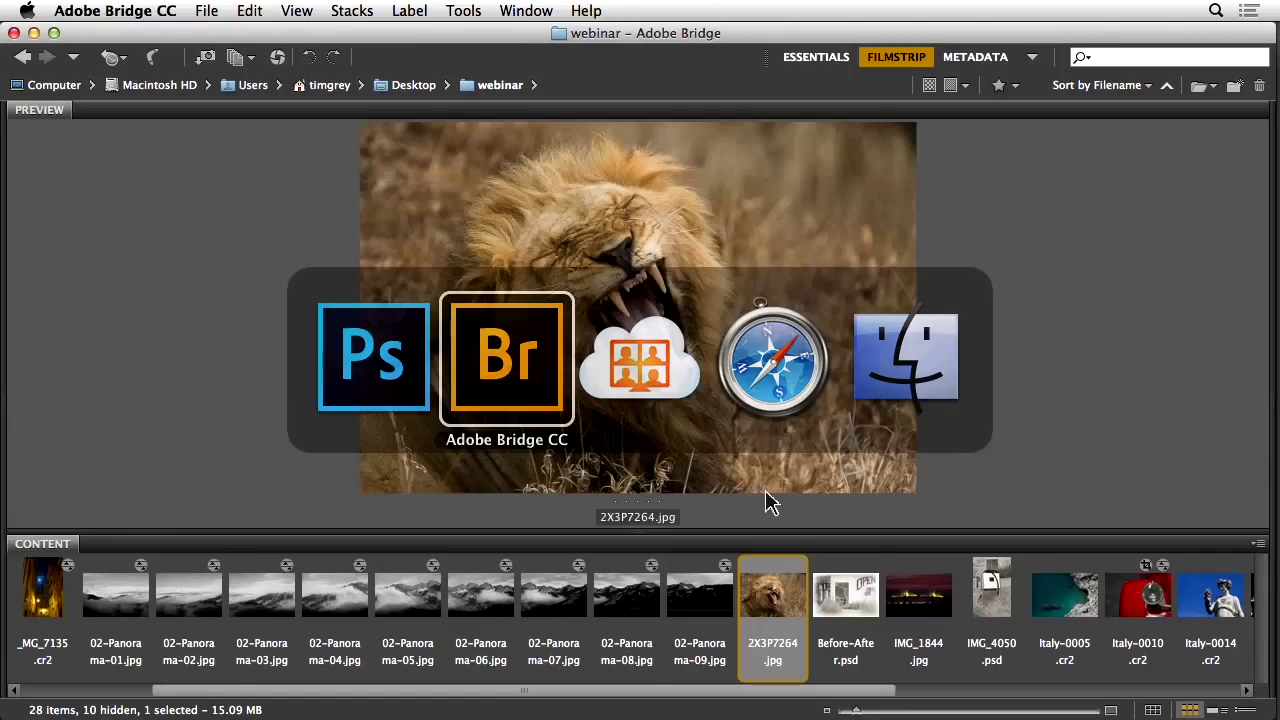
pyautogui.hscroll(4, 855, 610)
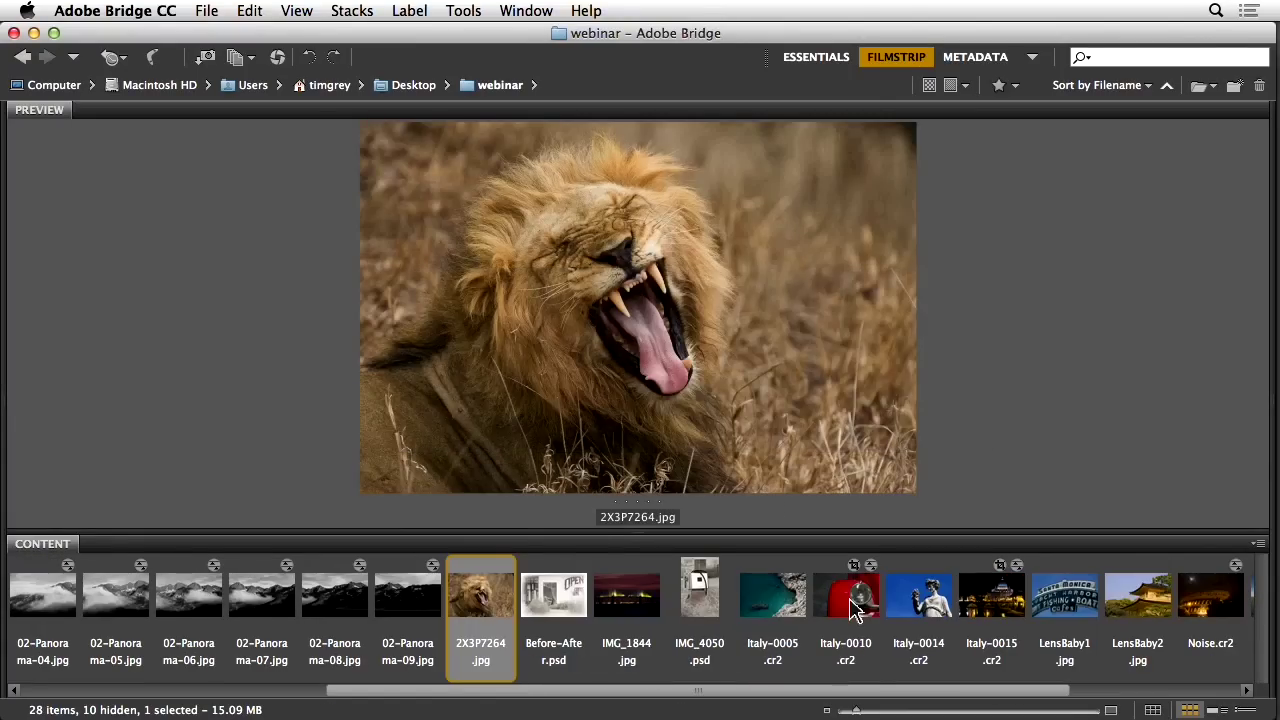
pyautogui.click(852, 605)
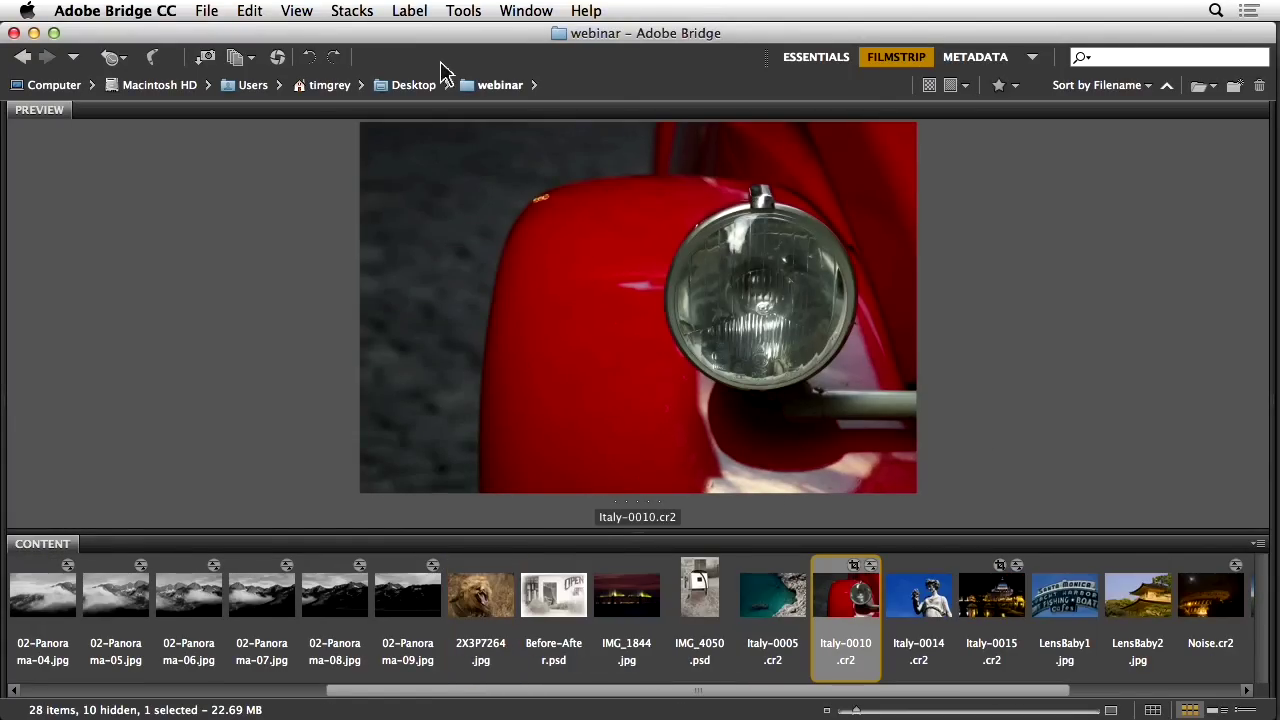
pyautogui.click(455, 11)
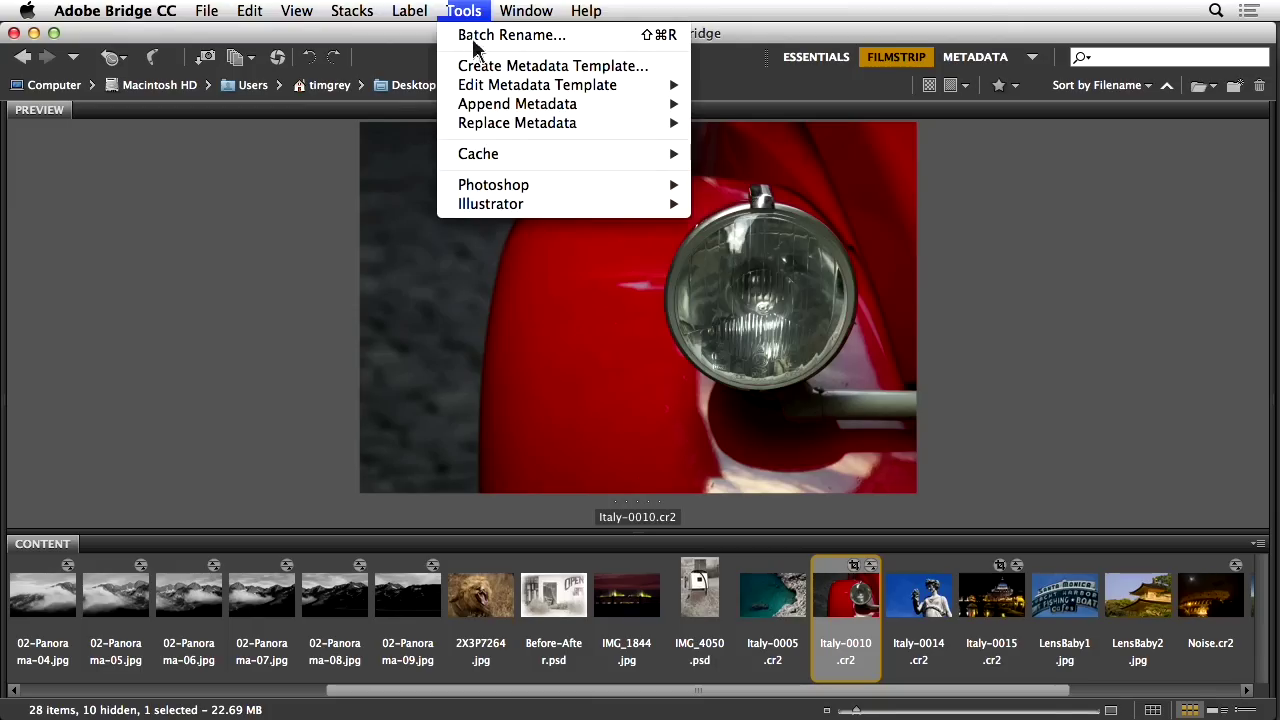
pyautogui.moveTo(521, 190)
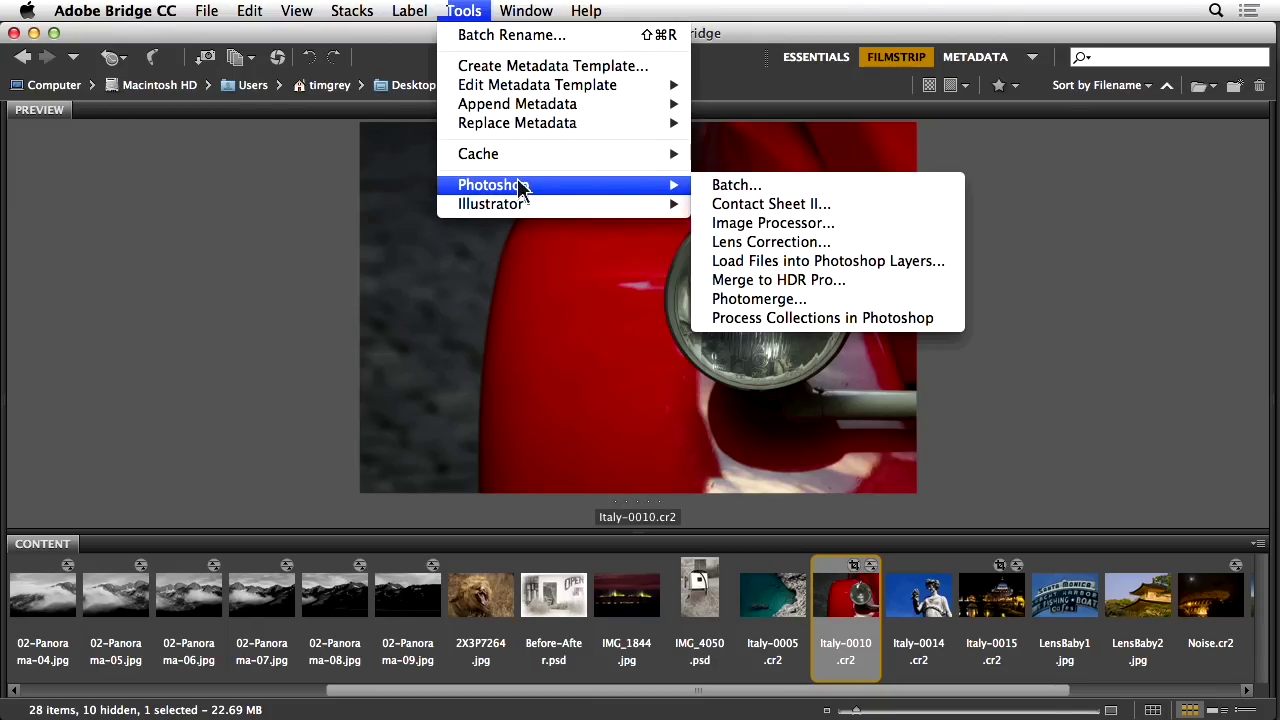
pyautogui.click(772, 190)
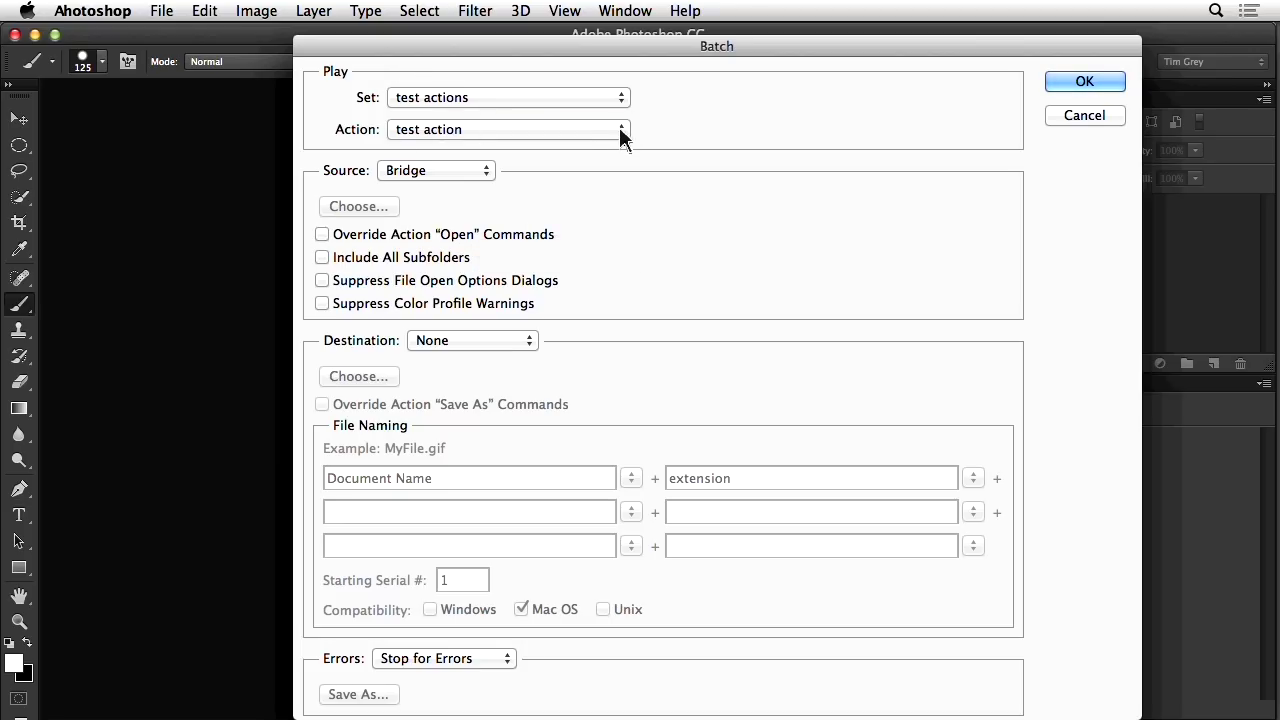
# Step: Keep the test actions set and its test action as the action the batch plays
pyautogui.click(620, 130)
pyautogui.click(624, 104)
pyautogui.click(623, 100)
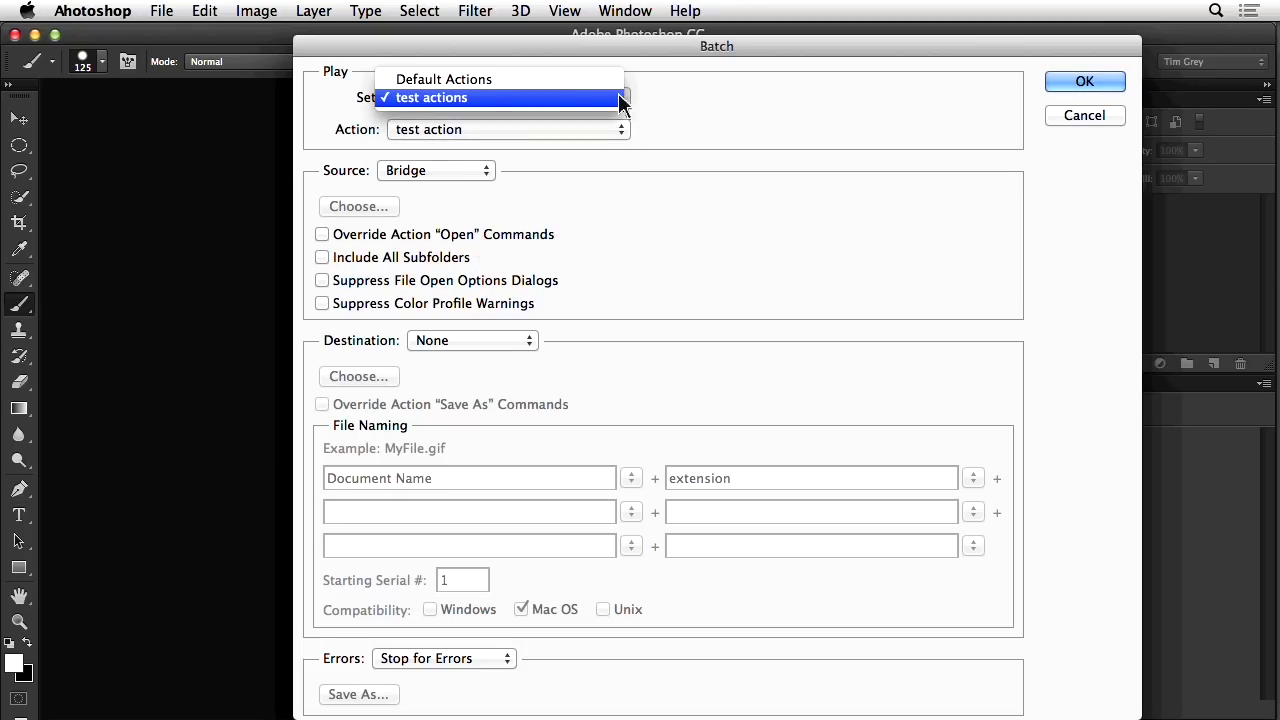
pyautogui.click(675, 110)
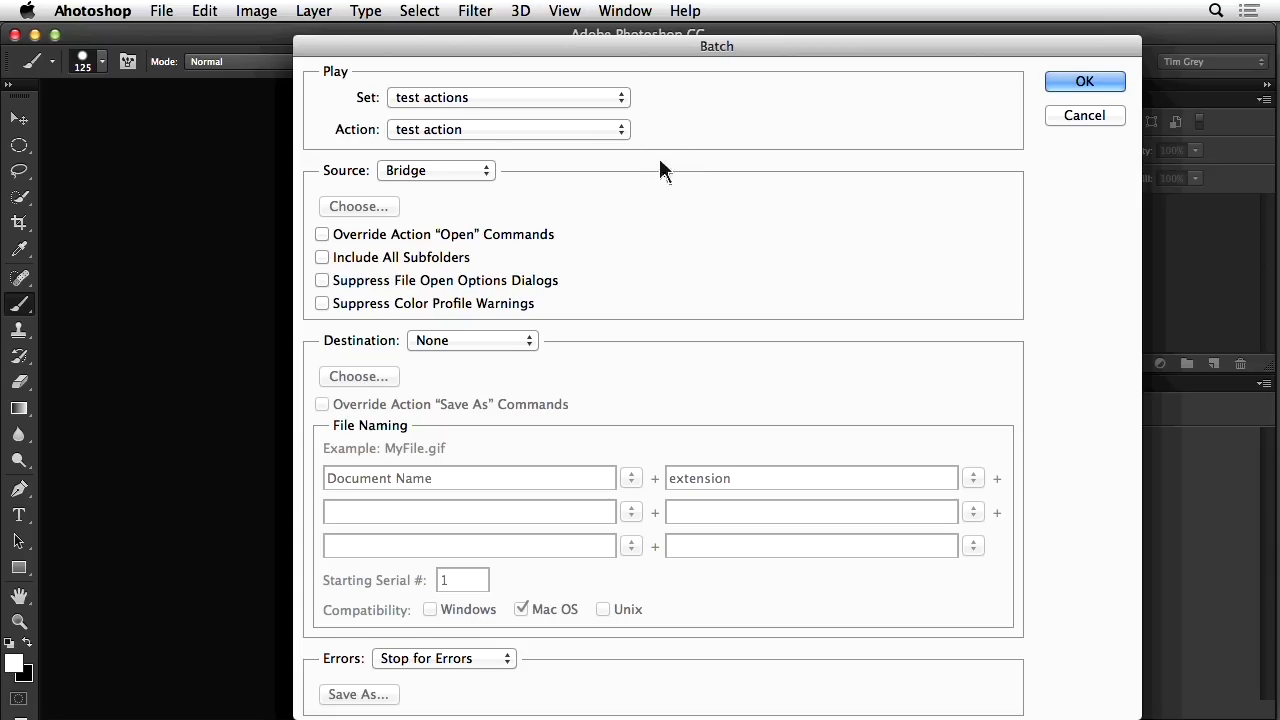
# Step: Override the action's Open commands and suppress file open options dialogs and color profile warnings for the batch
pyautogui.click(540, 238)
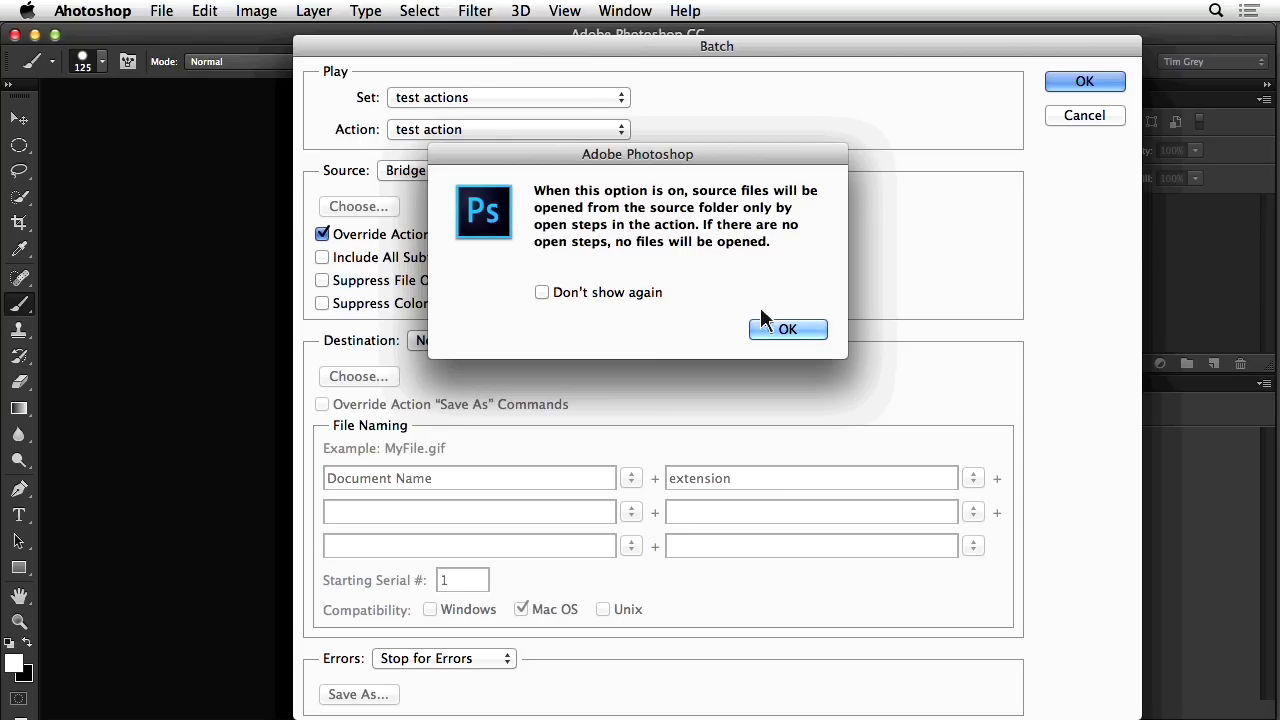
pyautogui.click(806, 331)
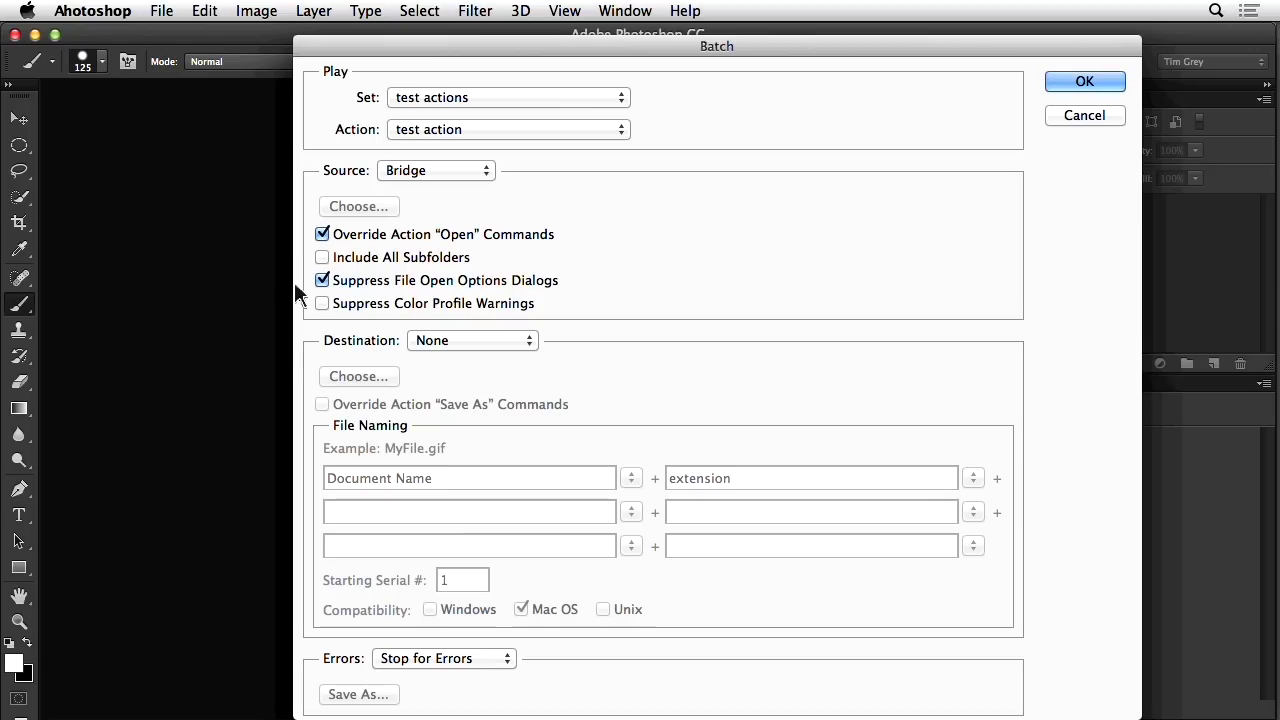
pyautogui.click(322, 303)
# Step: Set the batch destination to a new folder named output on the Desktop
pyautogui.click(452, 342)
pyautogui.click(453, 376)
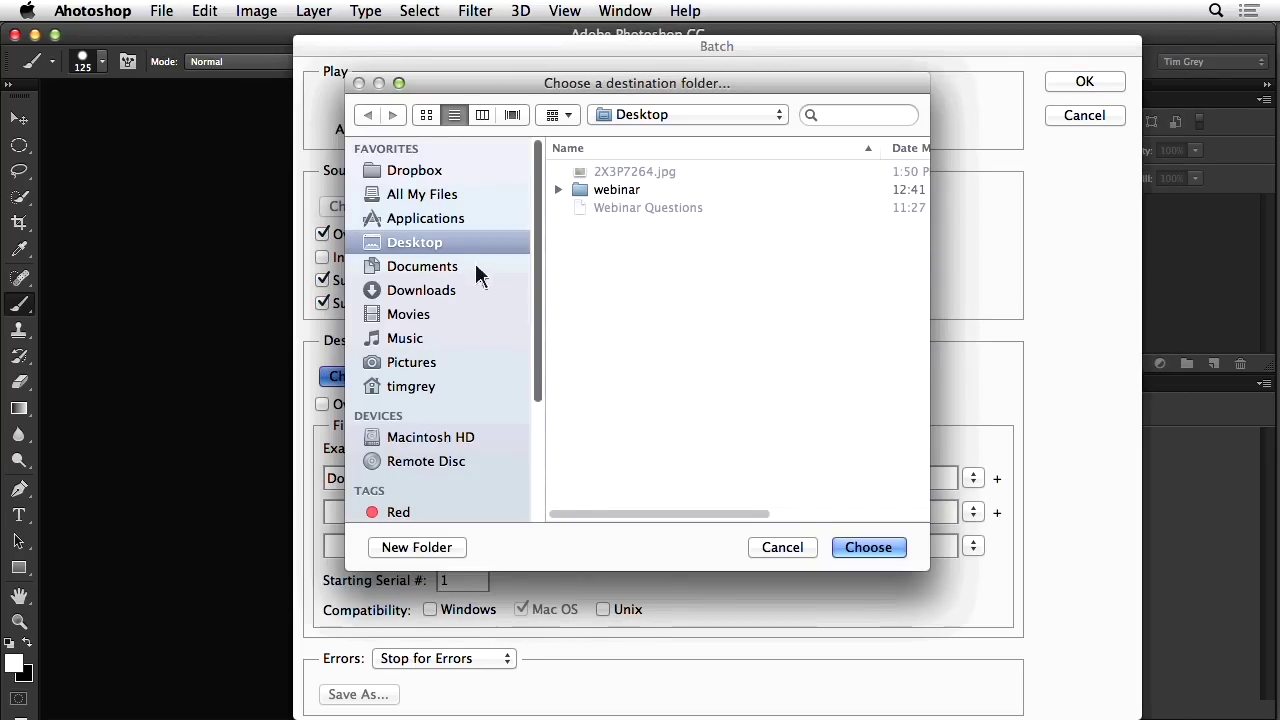
pyautogui.click(445, 557)
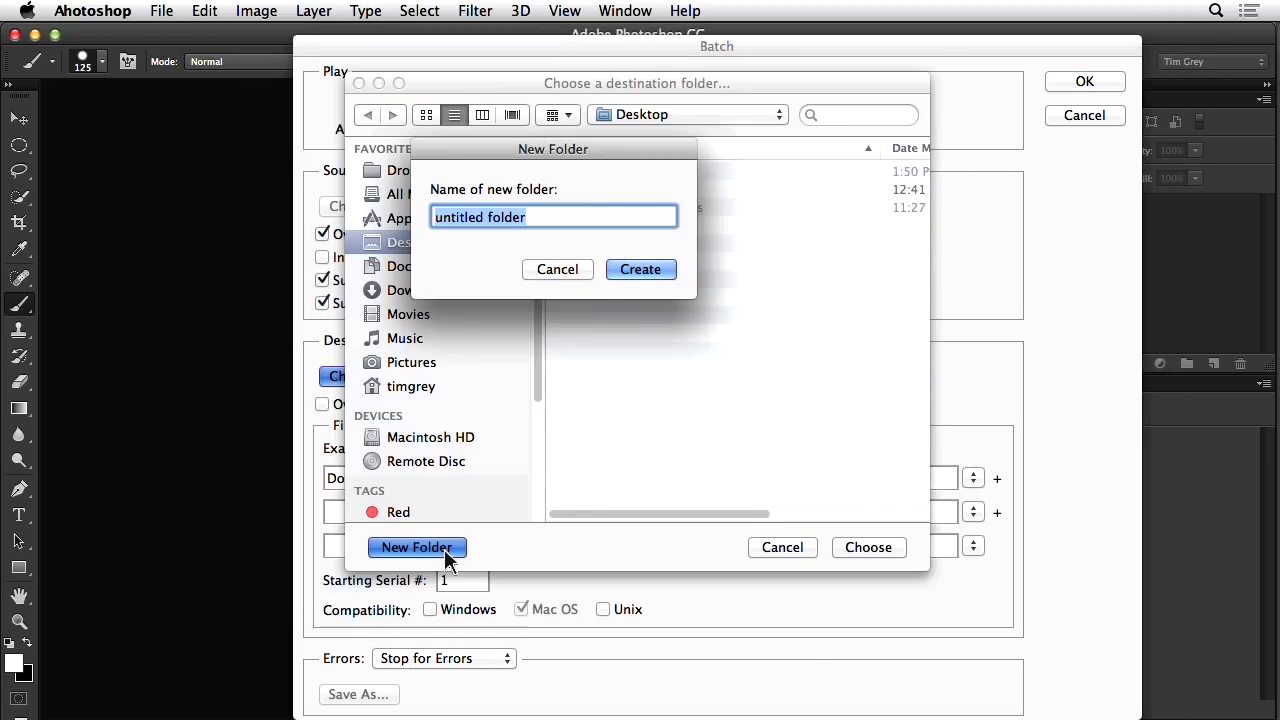
pyautogui.write('output')
pyautogui.press('Return')
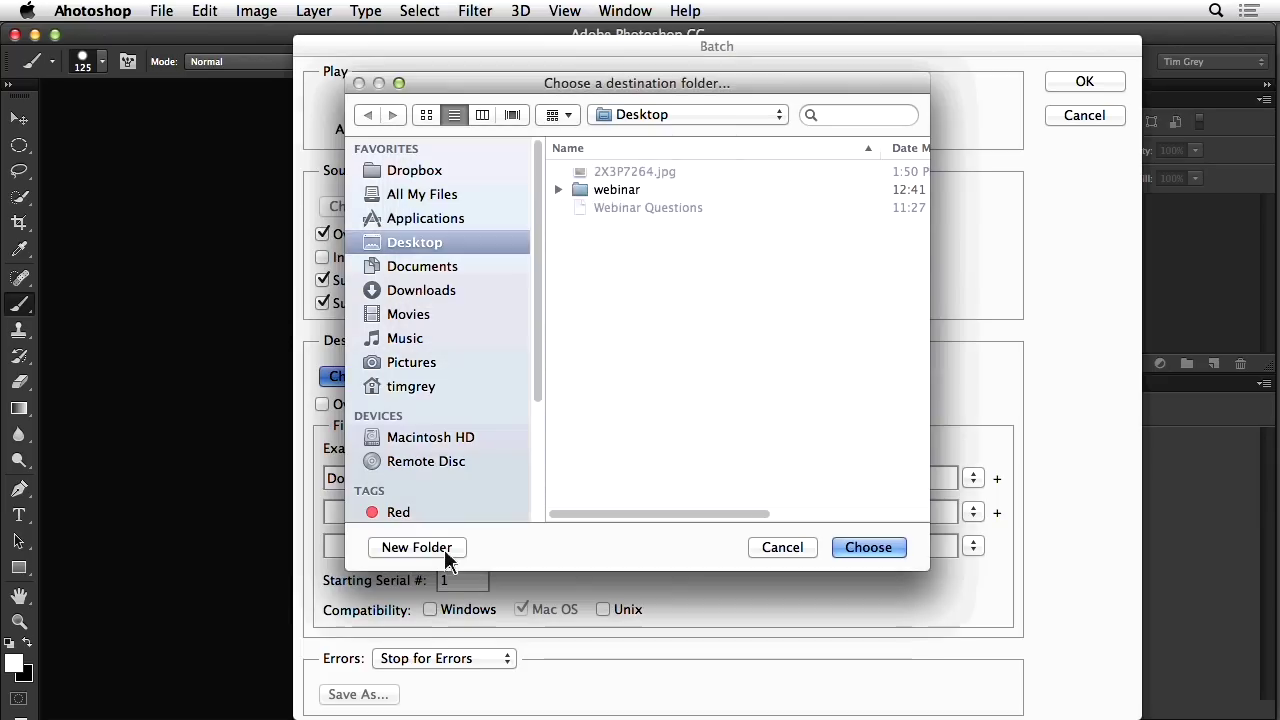
pyautogui.click(866, 550)
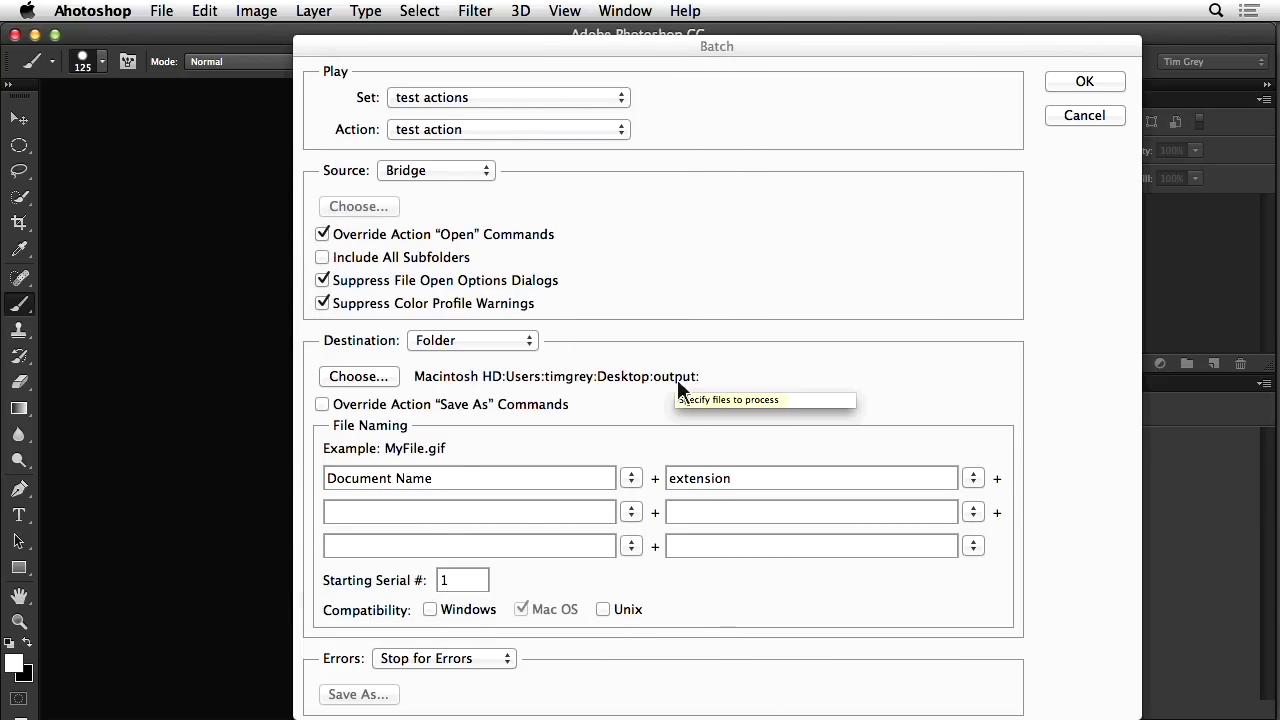
# Step: Override the action's Save As commands, run the batch and save Italy-0010.jpg as a JPEG in the output folder
pyautogui.click(322, 404)
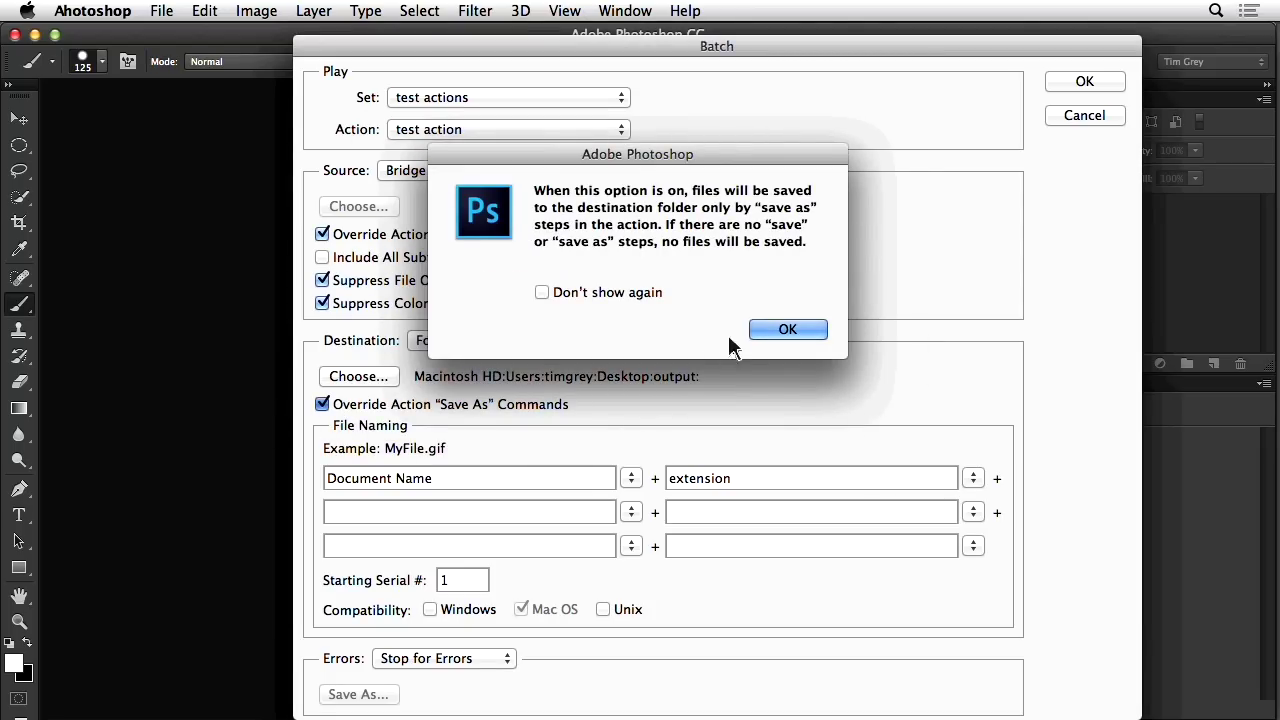
pyautogui.click(759, 330)
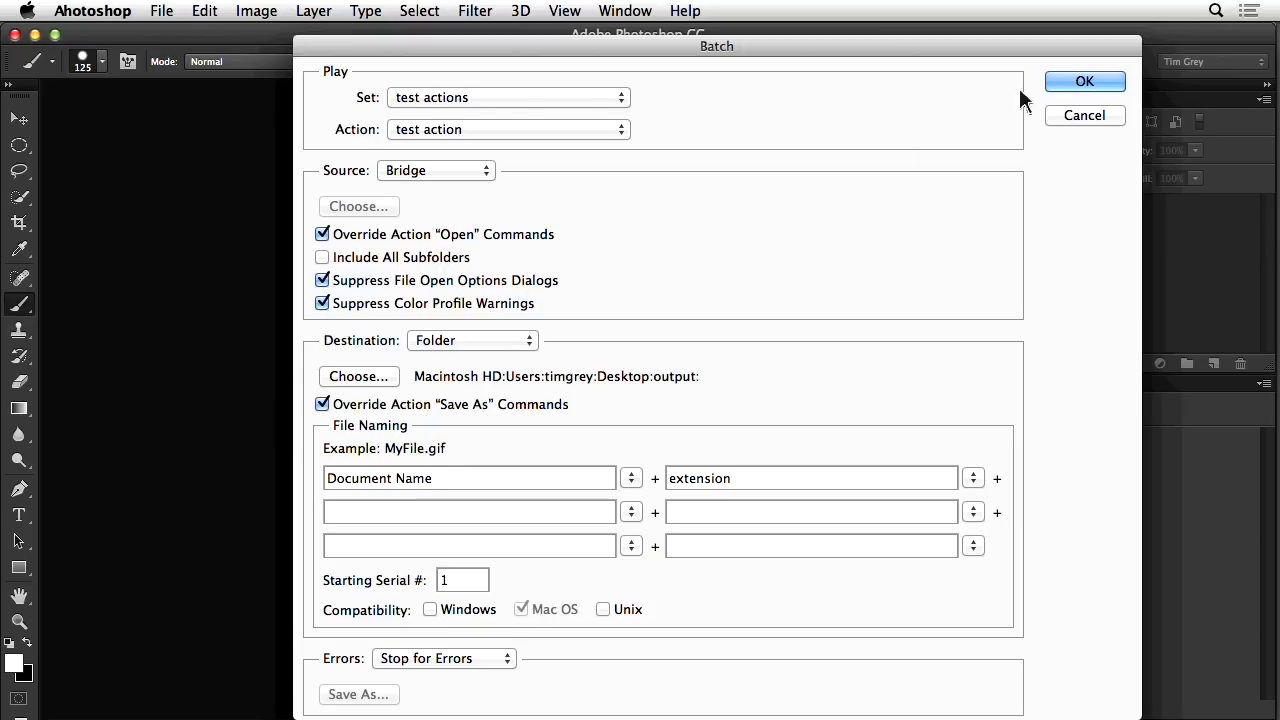
pyautogui.click(1066, 90)
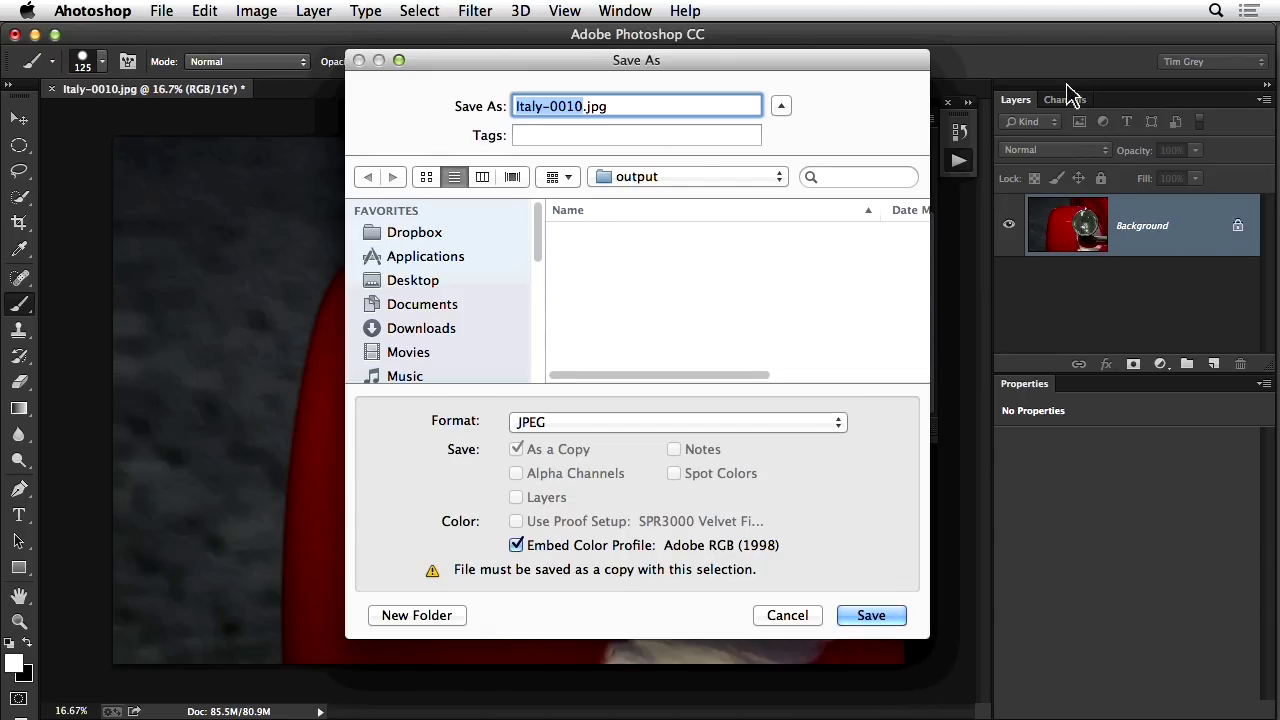
pyautogui.click(884, 614)
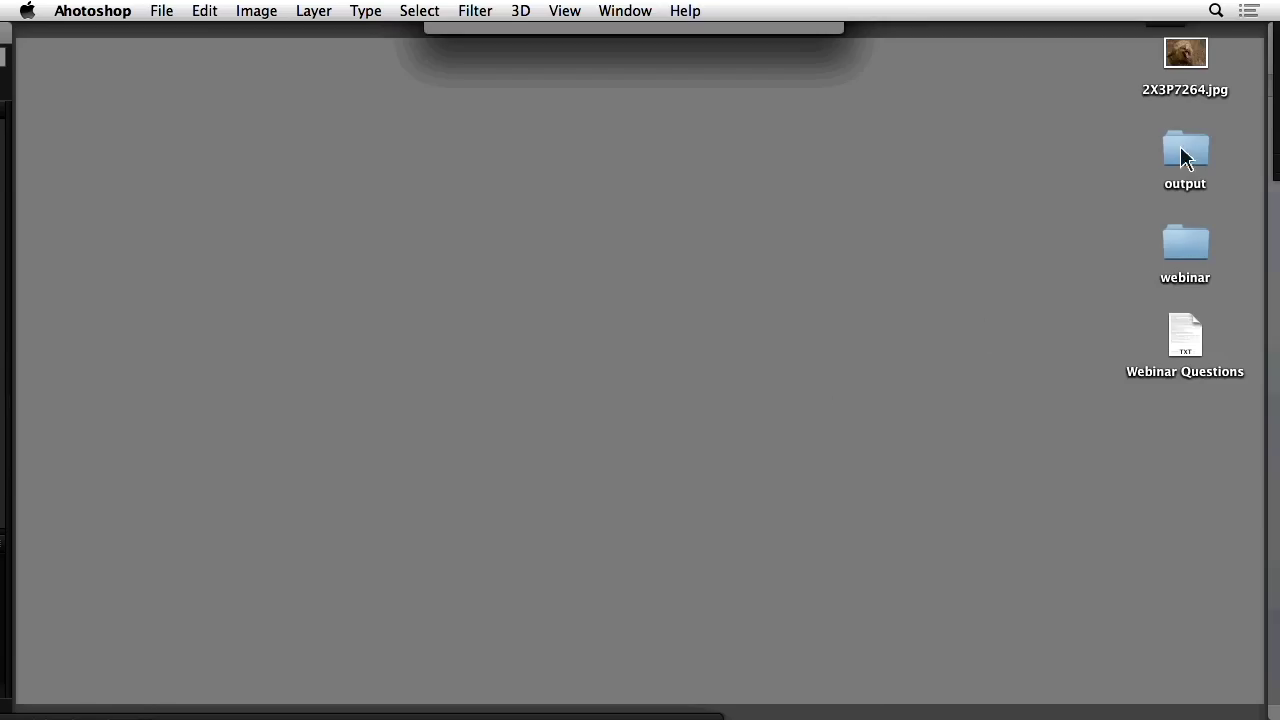
# Step: Open the output folder from the Desktop and inspect the processed Italy-0010.jpg
pyautogui.doubleClick(1185, 158)
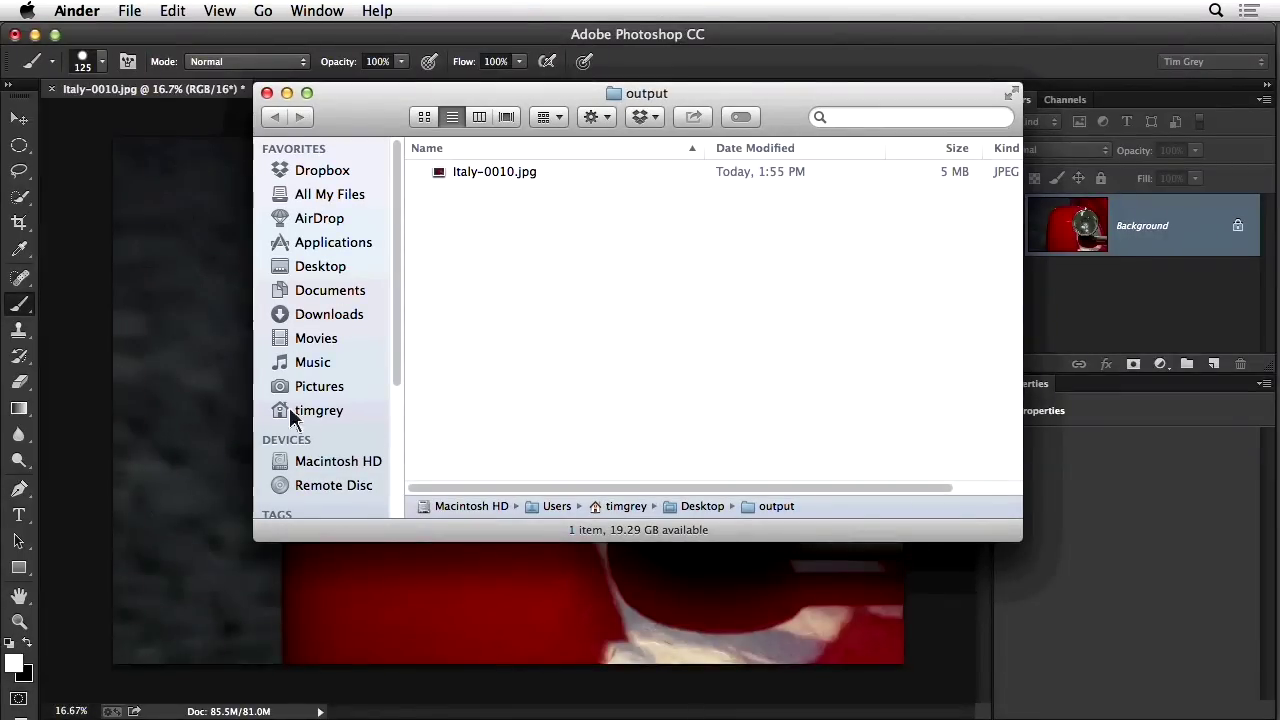
pyautogui.doubleClick(445, 175)
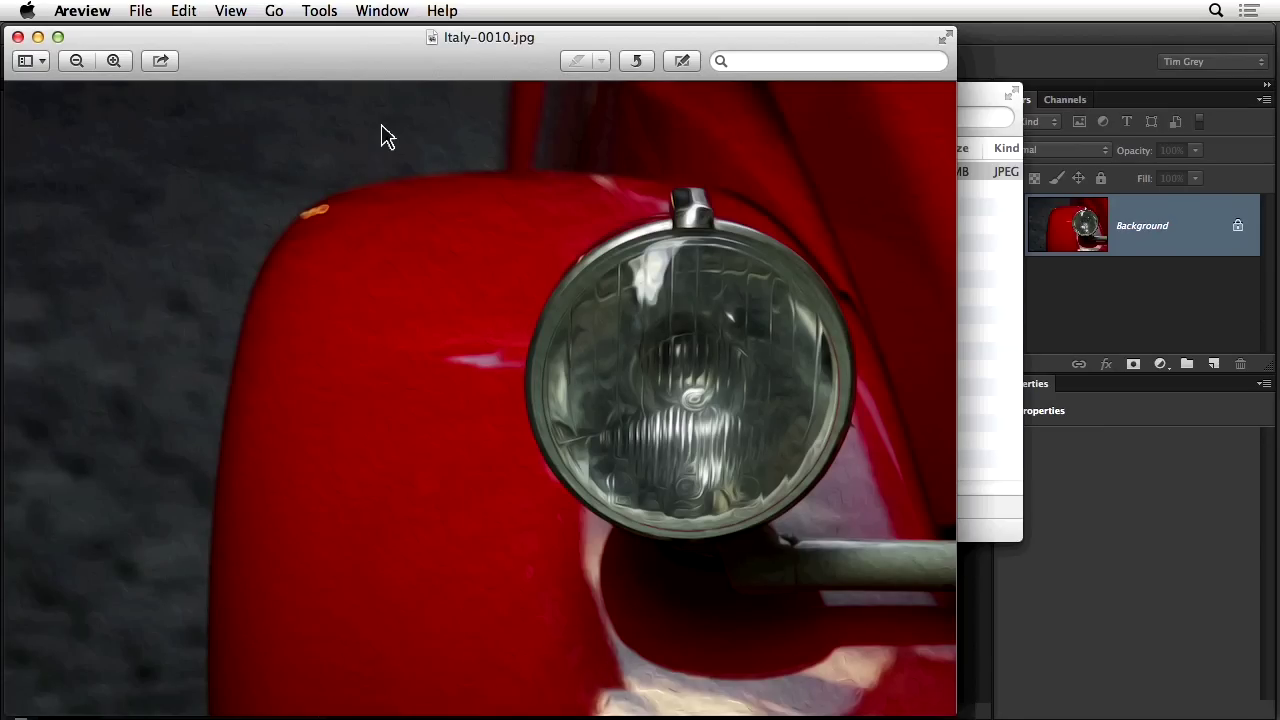
pyautogui.press('super+w')
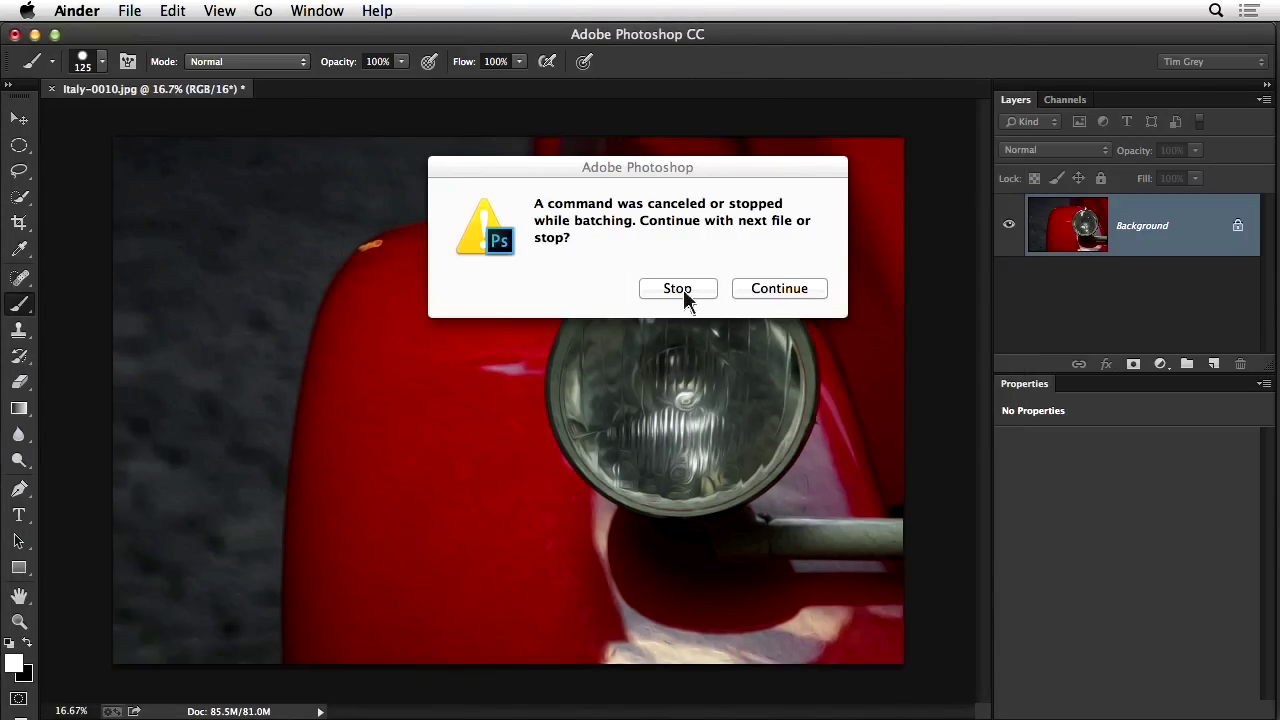
# Step: Stop the batch and close both the Actions panel and the Italy-0010.jpg document without saving
pyautogui.click(665, 292)
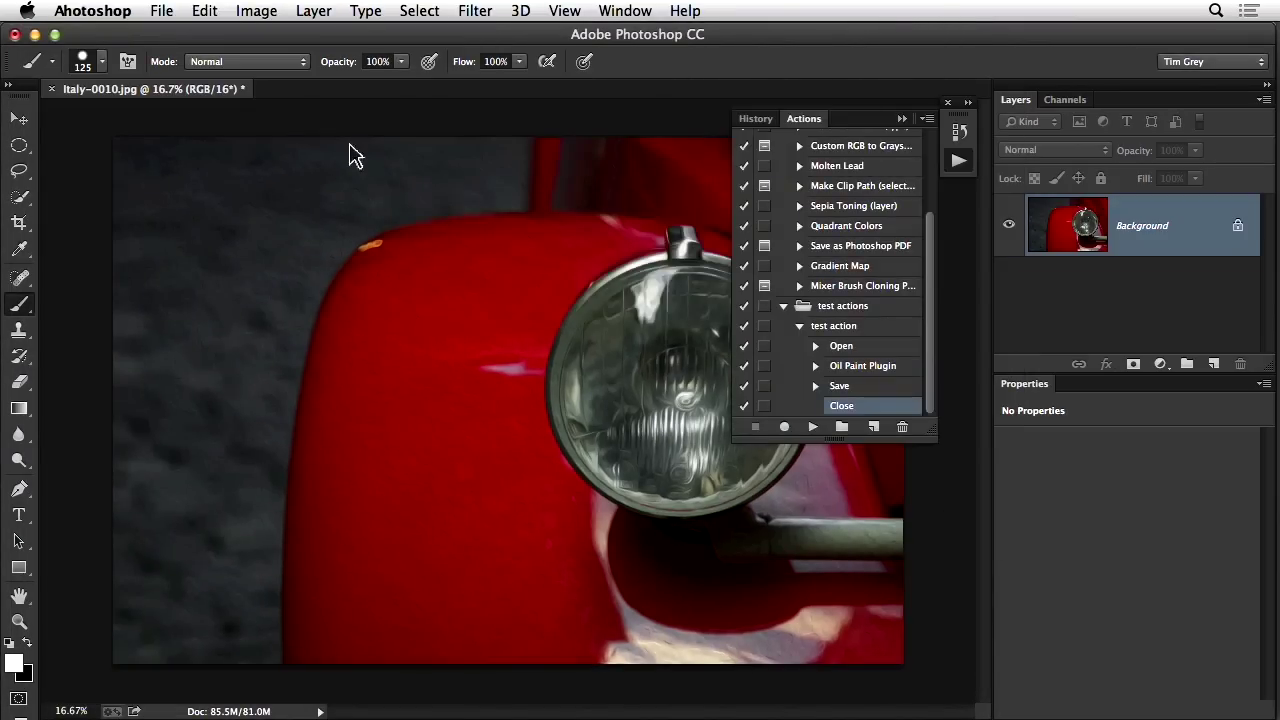
pyautogui.click(948, 103)
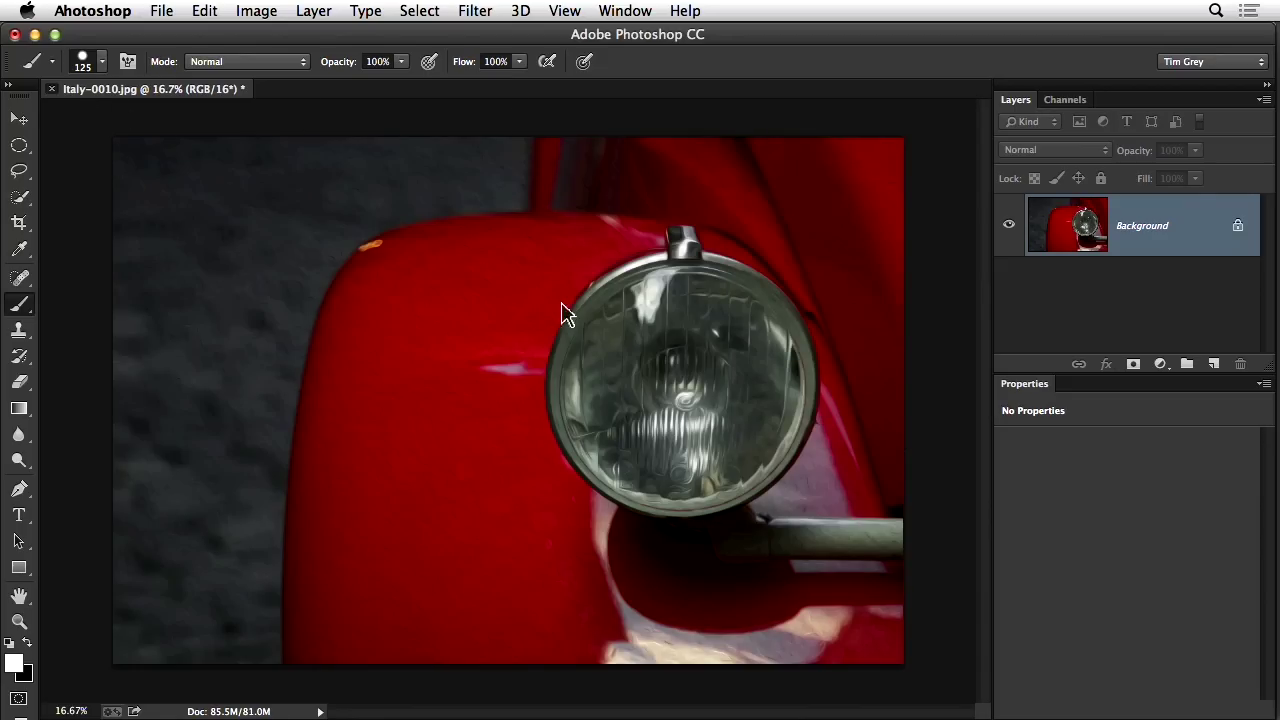
pyautogui.press('super+w')
pyautogui.click(592, 288)
# Step: Switch to Bridge and select the photos _MG_3724.jpg and _MG_3725.jpg together
pyautogui.press('super+Tab')
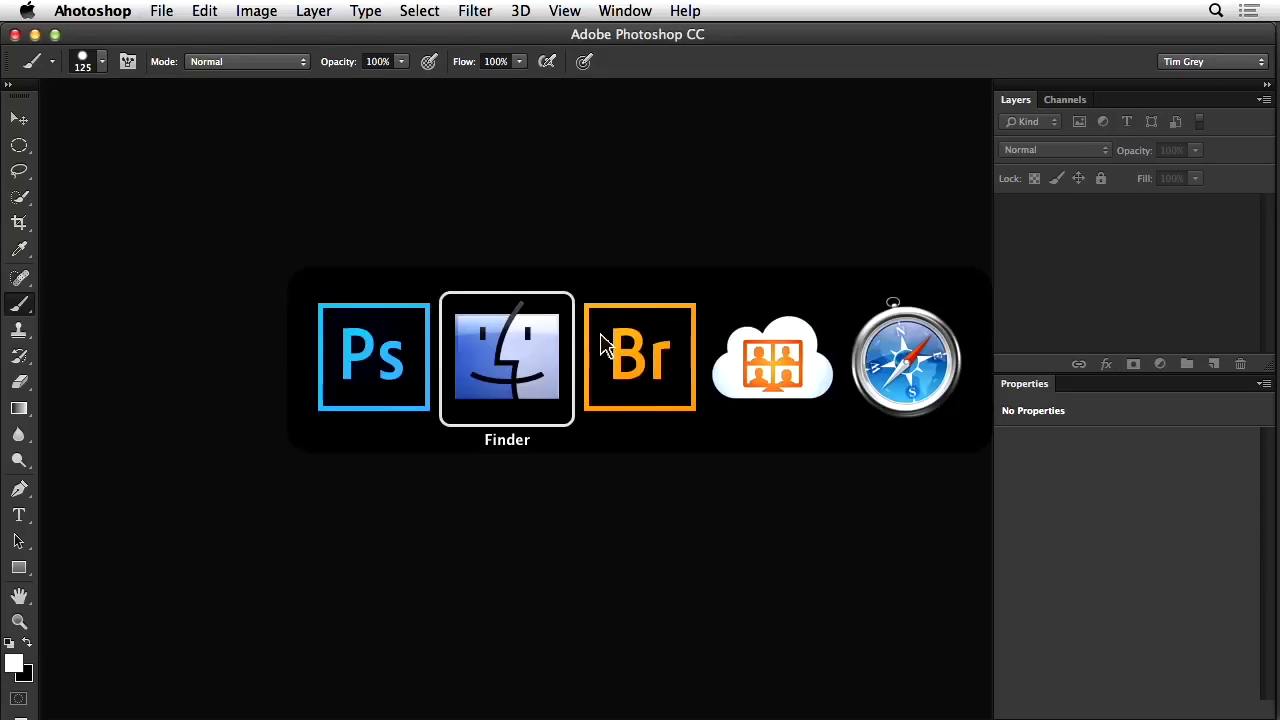
pyautogui.press('super+Tab')
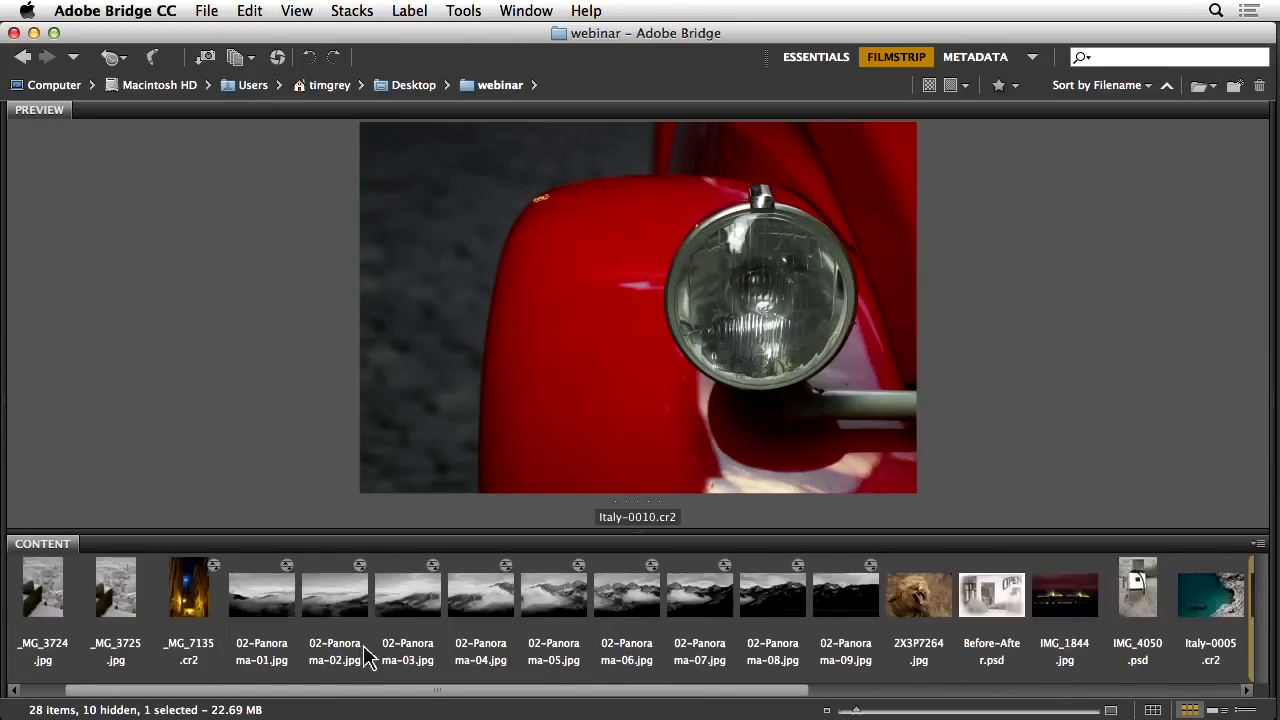
pyautogui.scroll(1, 369, 655)
pyautogui.click(120, 600)
pyautogui.keyDown('shift'); pyautogui.click(182, 600); pyautogui.keyUp('shift')
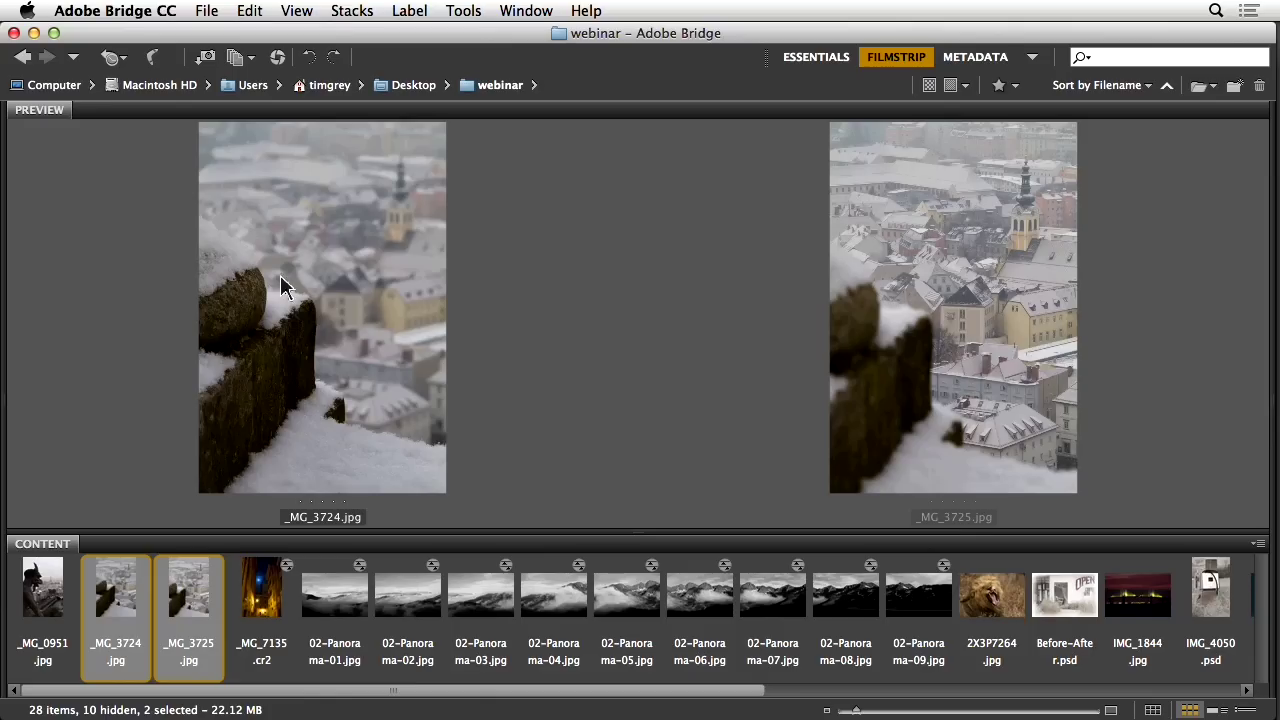
# Step: Load the two selected photos as Photoshop layers, agreeing to queue the command
pyautogui.click(464, 11)
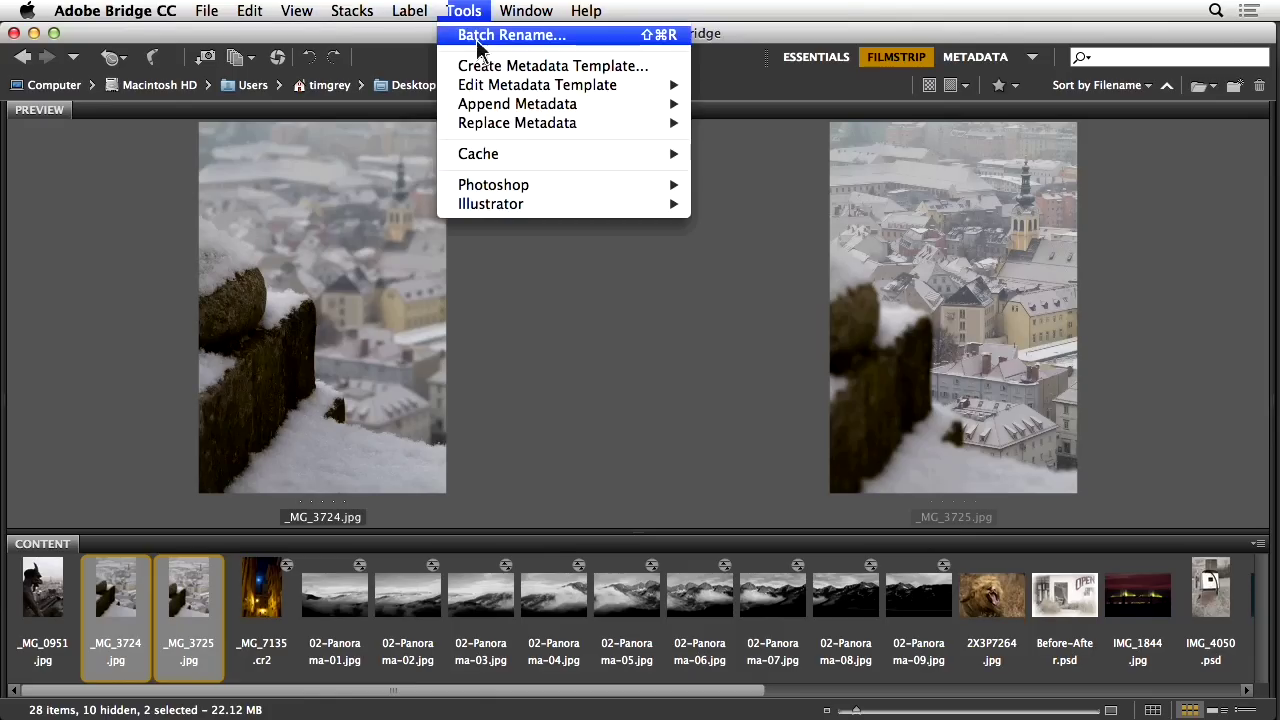
pyautogui.moveTo(505, 193)
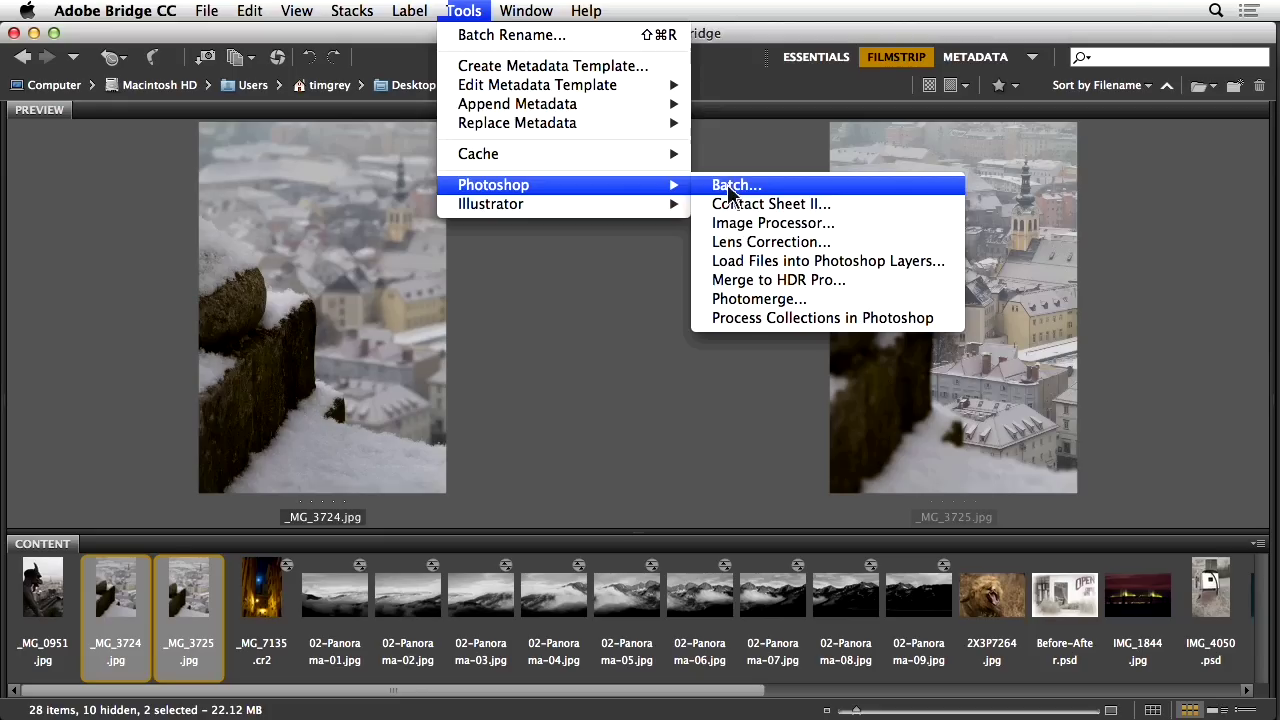
pyautogui.click(742, 262)
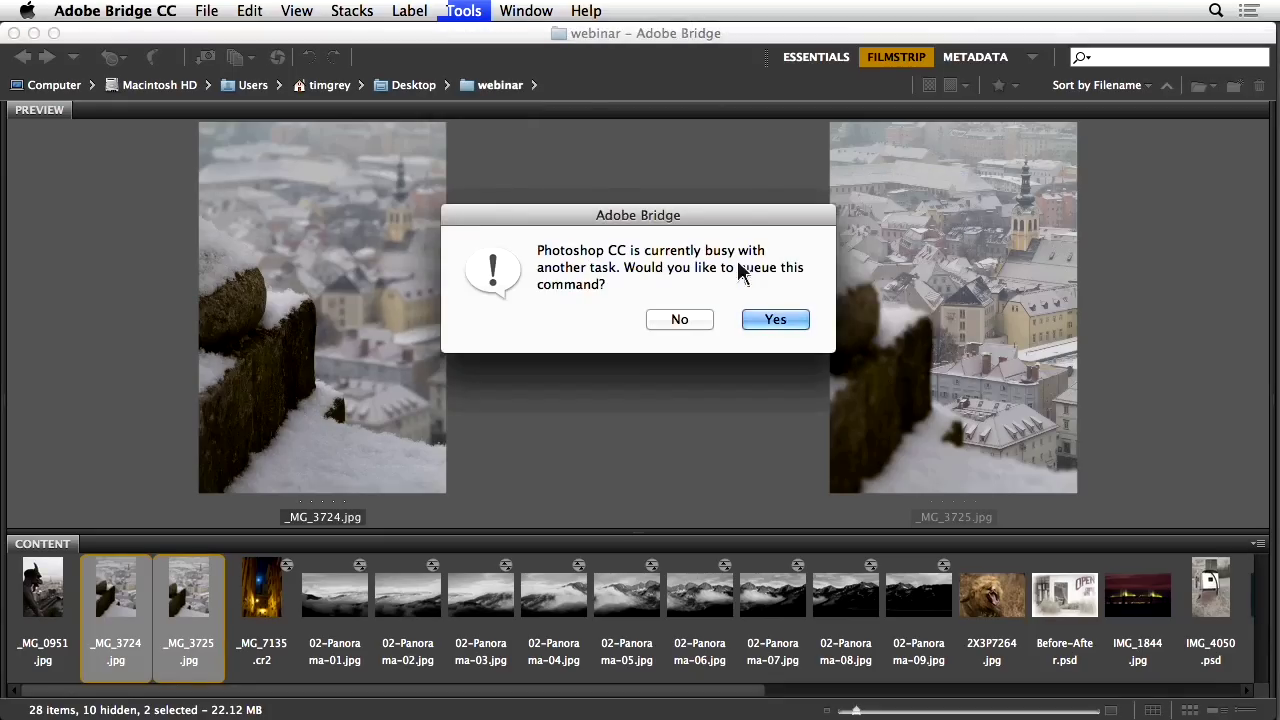
pyautogui.click(772, 322)
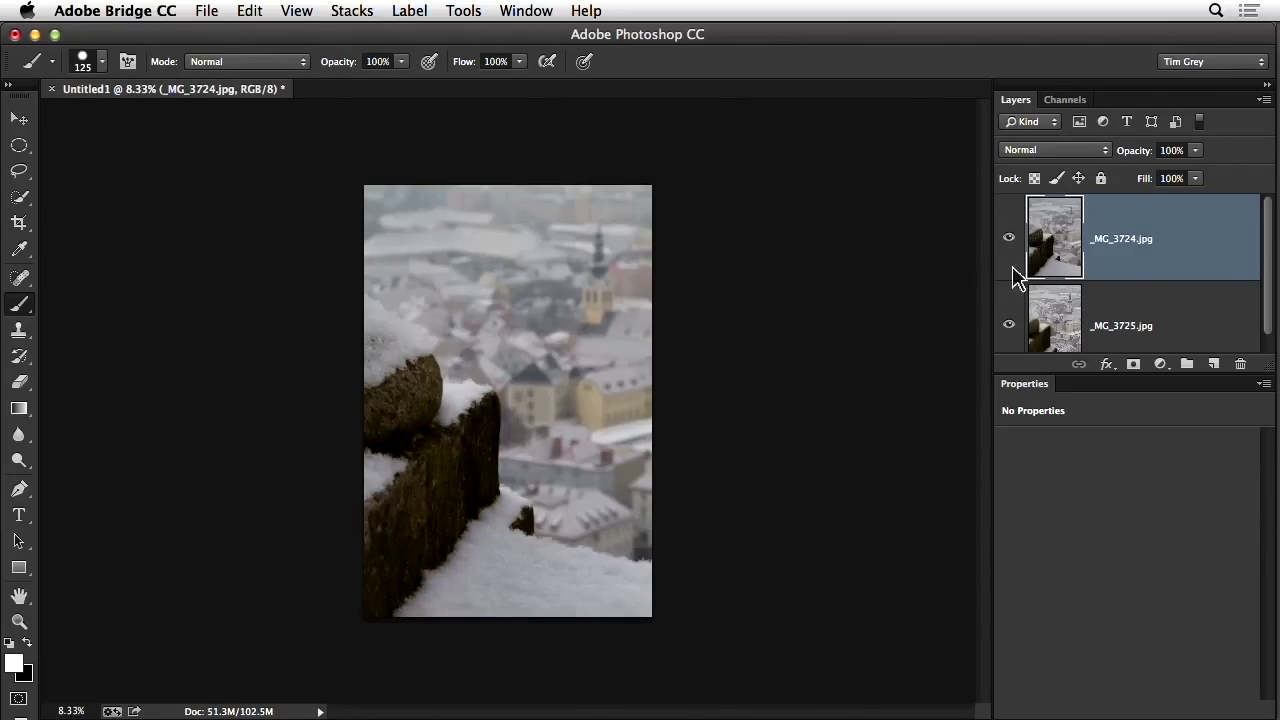
# Step: Enlarge the Layers panel and toggle the _MG_3724.jpg layer's visibility to compare the two photos' focus
pyautogui.moveTo(1016, 384); pyautogui.dragTo(1018, 444)
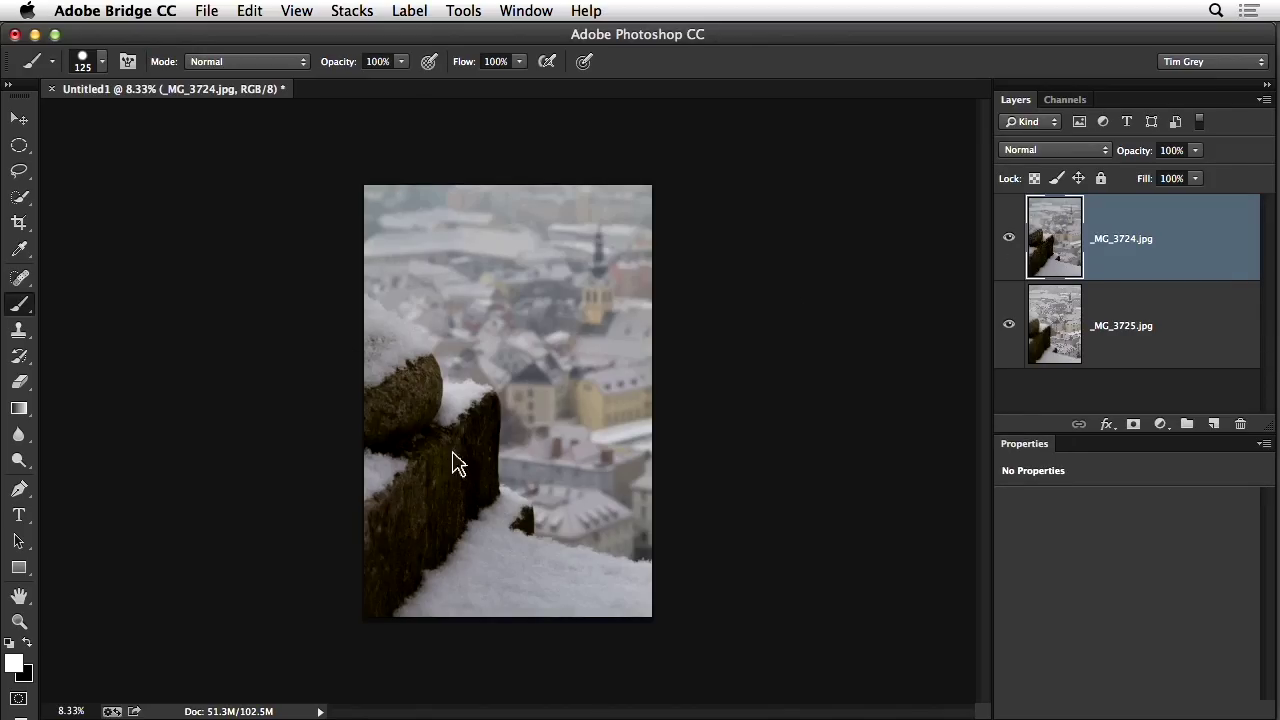
pyautogui.click(1010, 238)
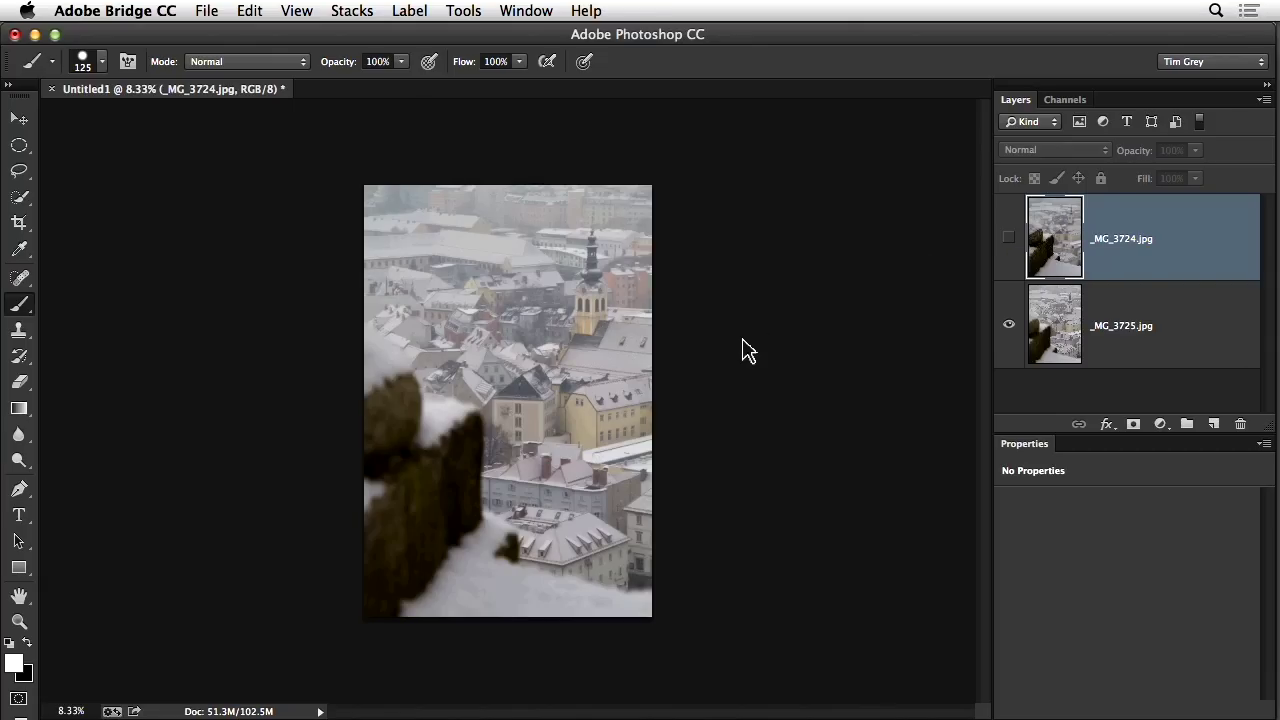
pyautogui.click(1010, 238)
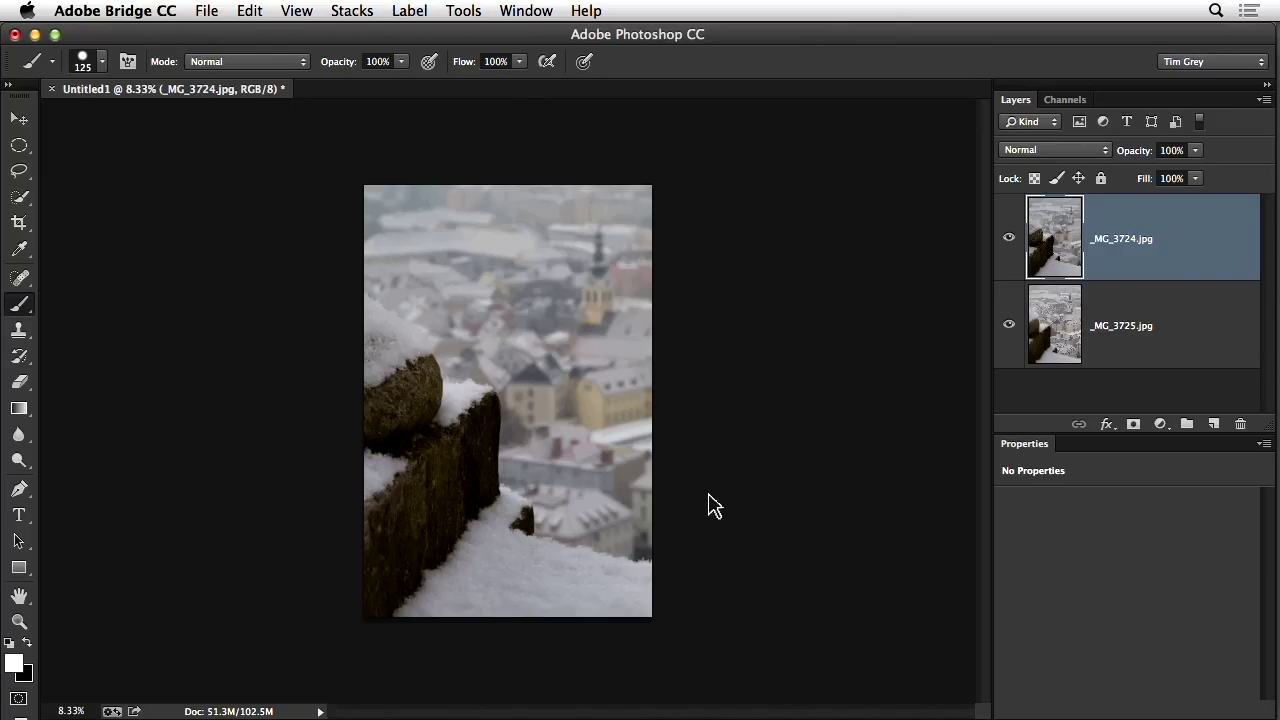
pyautogui.click(1008, 238)
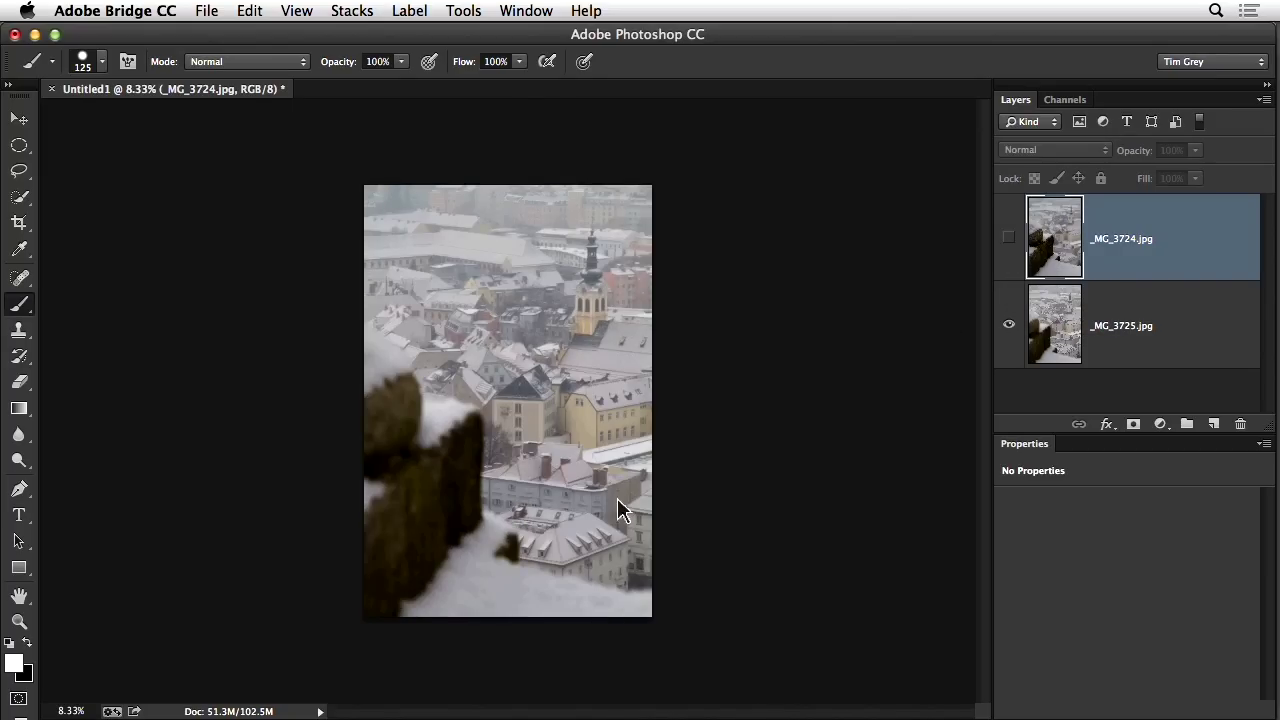
pyautogui.click(1009, 238)
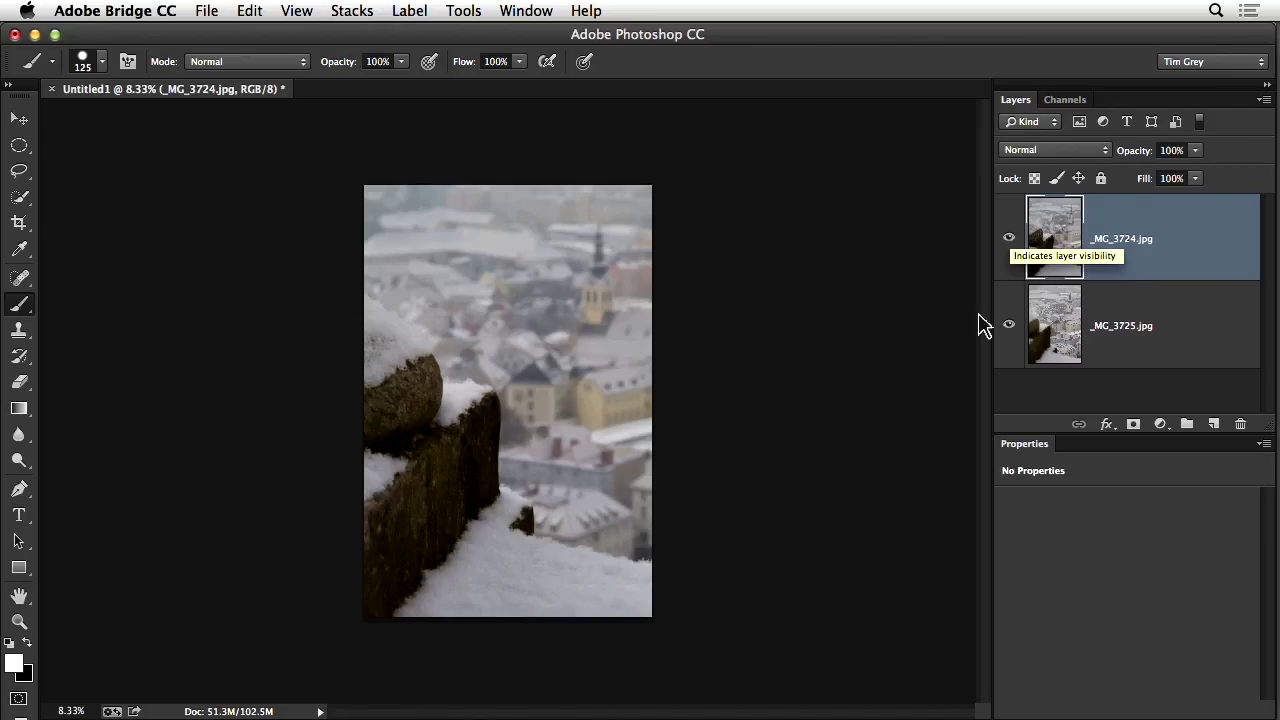
# Step: Add a layer mask to the _MG_3724.jpg layer and make black the foreground color
pyautogui.click(1134, 426)
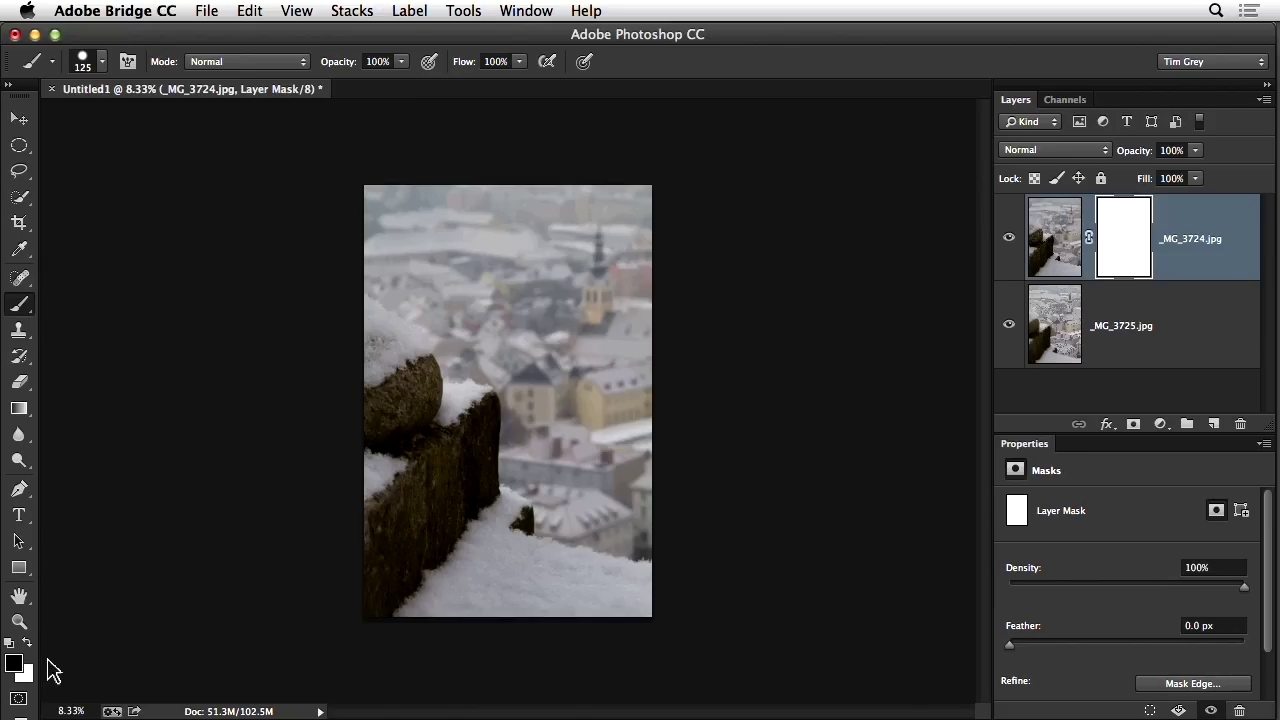
pyautogui.press('x')
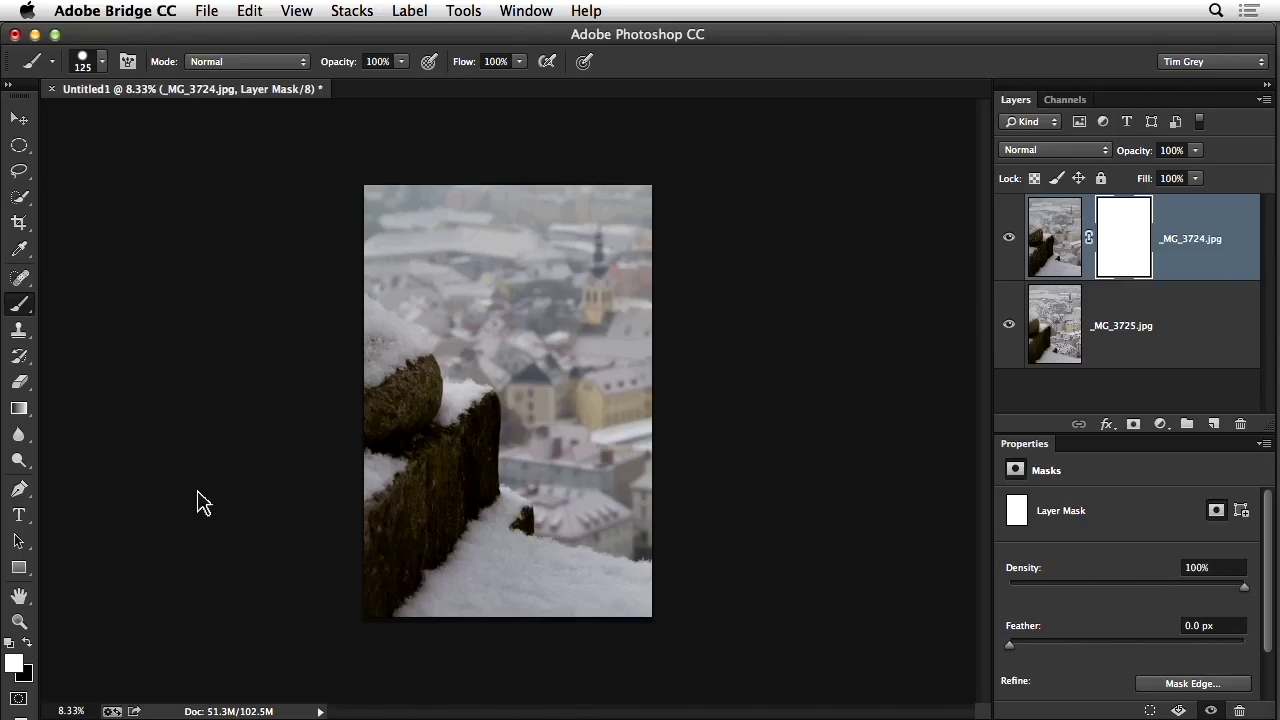
pyautogui.press('x')
pyautogui.press('x')
pyautogui.press('x')
pyautogui.press('x')
pyautogui.press('x')
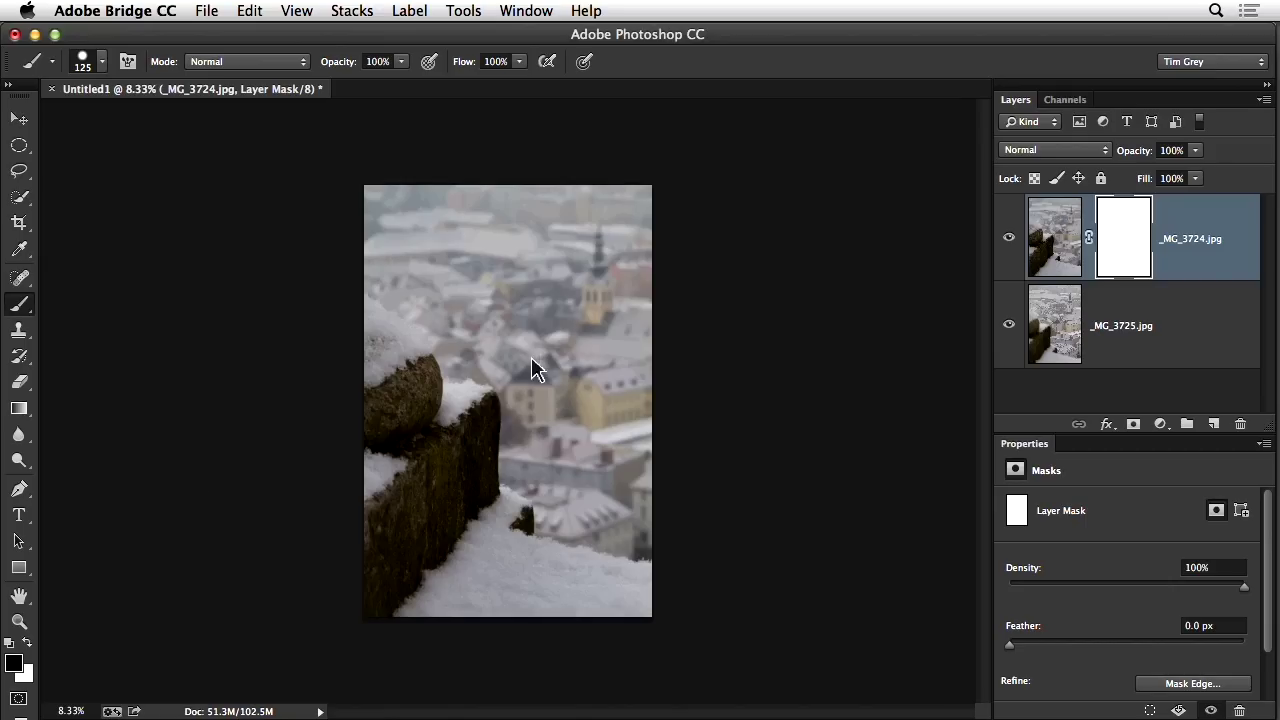
# Step: Paint black on the mask over the blurred town background with a 1000 px brush at 51% hardness
pyautogui.press(']')
pyautogui.press(']')
pyautogui.press(']')
pyautogui.press(']')
pyautogui.press(']')
pyautogui.press(']')
pyautogui.press(']')
pyautogui.click(100, 62)
pyautogui.moveTo(226, 172); pyautogui.dragTo(170, 180)
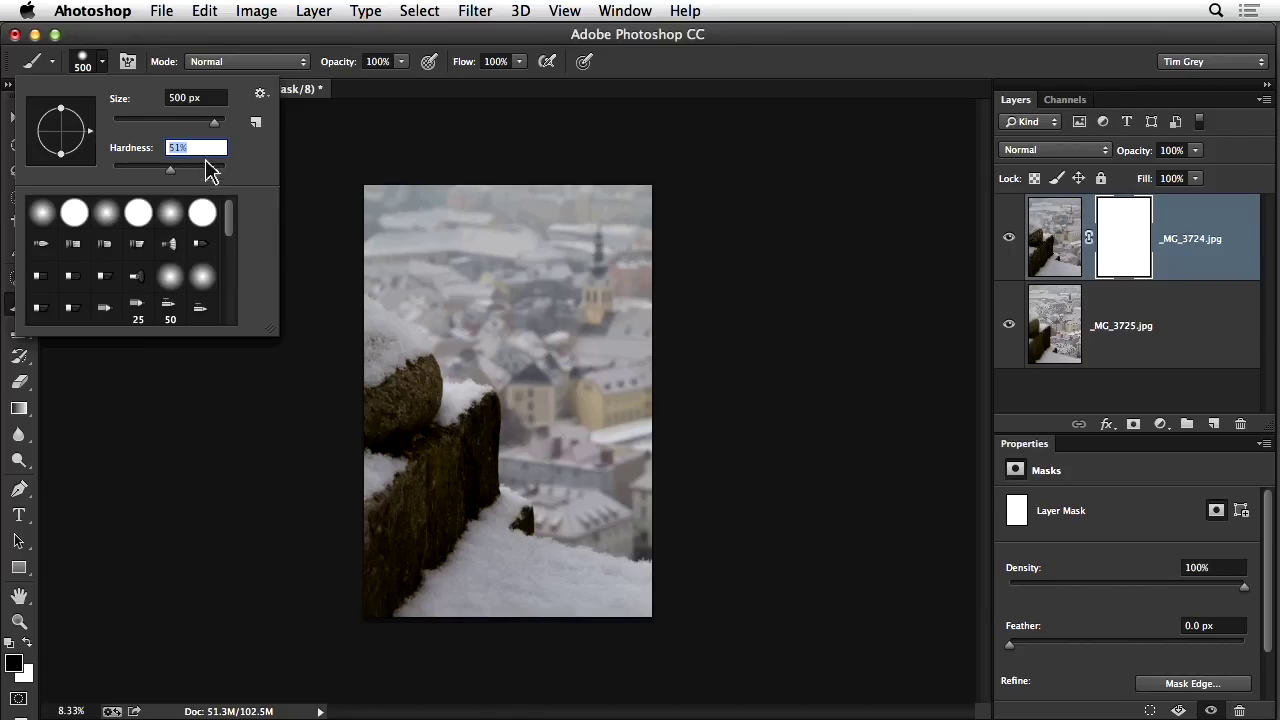
pyautogui.click(103, 64)
pyautogui.press(']')
pyautogui.press(']')
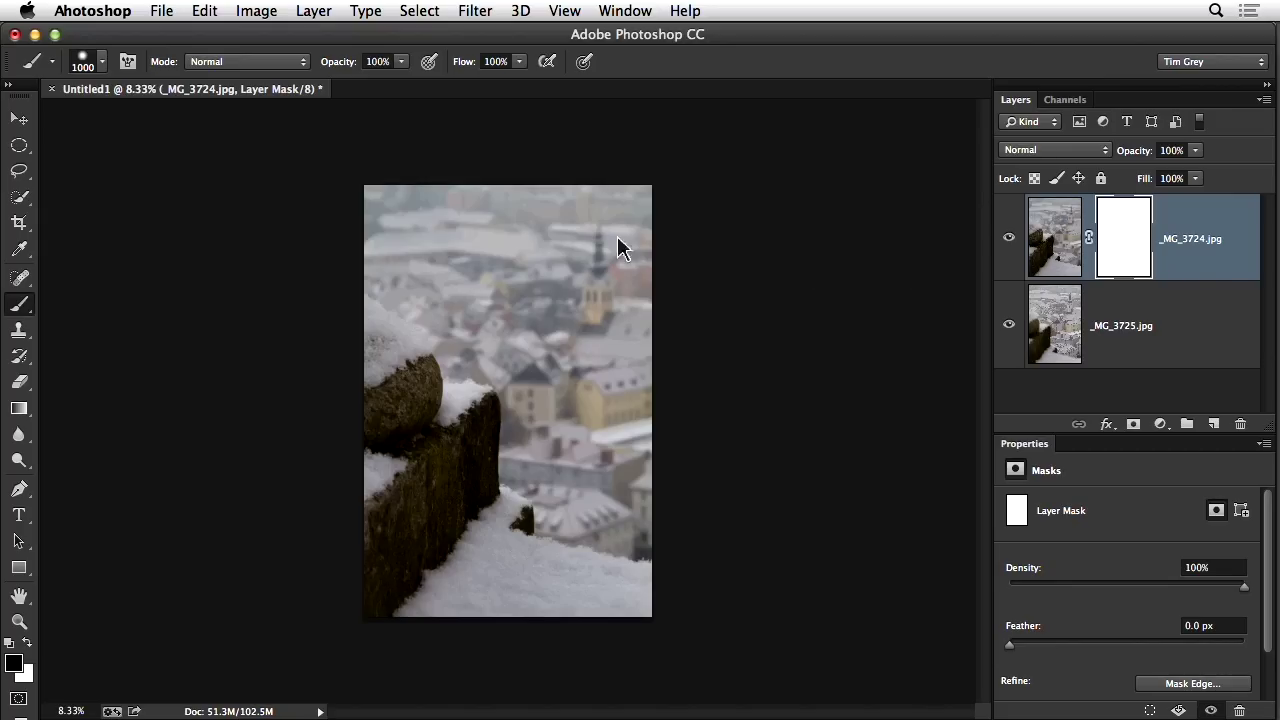
pyautogui.moveTo(611, 232)
pyautogui.mouseDown()
pyautogui.moveTo(617, 345)
pyautogui.moveTo(652, 275)
pyautogui.moveTo(637, 215)
pyautogui.moveTo(367, 214)
pyautogui.moveTo(395, 248)
pyautogui.moveTo(586, 272)
pyautogui.moveTo(398, 279)
pyautogui.moveTo(431, 281)
pyautogui.moveTo(484, 331)
pyautogui.moveTo(537, 346)
pyautogui.moveTo(555, 455)
pyautogui.moveTo(545, 460)
pyautogui.moveTo(586, 486)
pyautogui.moveTo(571, 497)
pyautogui.moveTo(655, 520)
pyautogui.moveTo(571, 507)
pyautogui.mouseUp()
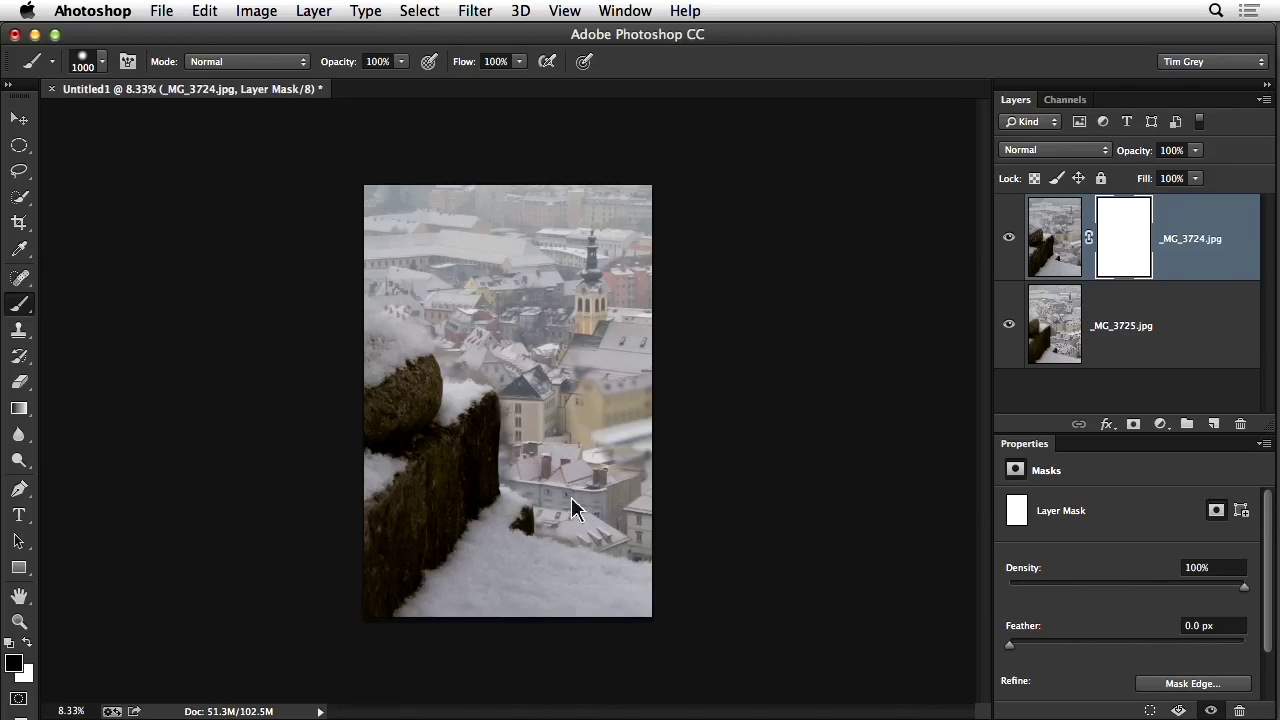
# Step: Reduce the brush to 300 px and paint black over the remaining blurred buildings near the photo's right edge
pyautogui.press('[')
pyautogui.press('[')
pyautogui.press('[')
pyautogui.press('[')
pyautogui.press('[')
pyautogui.press('[')
pyautogui.press('[')
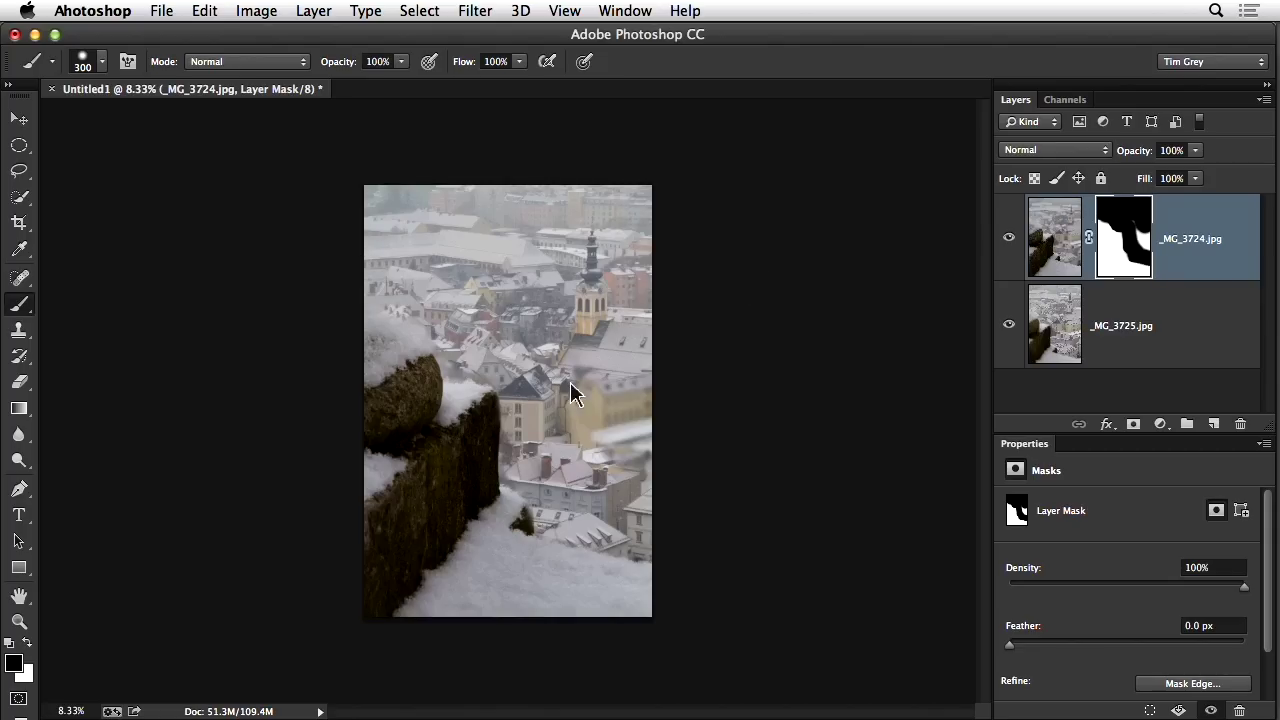
pyautogui.moveTo(632, 400)
pyautogui.mouseDown()
pyautogui.moveTo(646, 420)
pyautogui.moveTo(600, 471)
pyautogui.moveTo(636, 492)
pyautogui.moveTo(654, 423)
pyautogui.mouseUp()
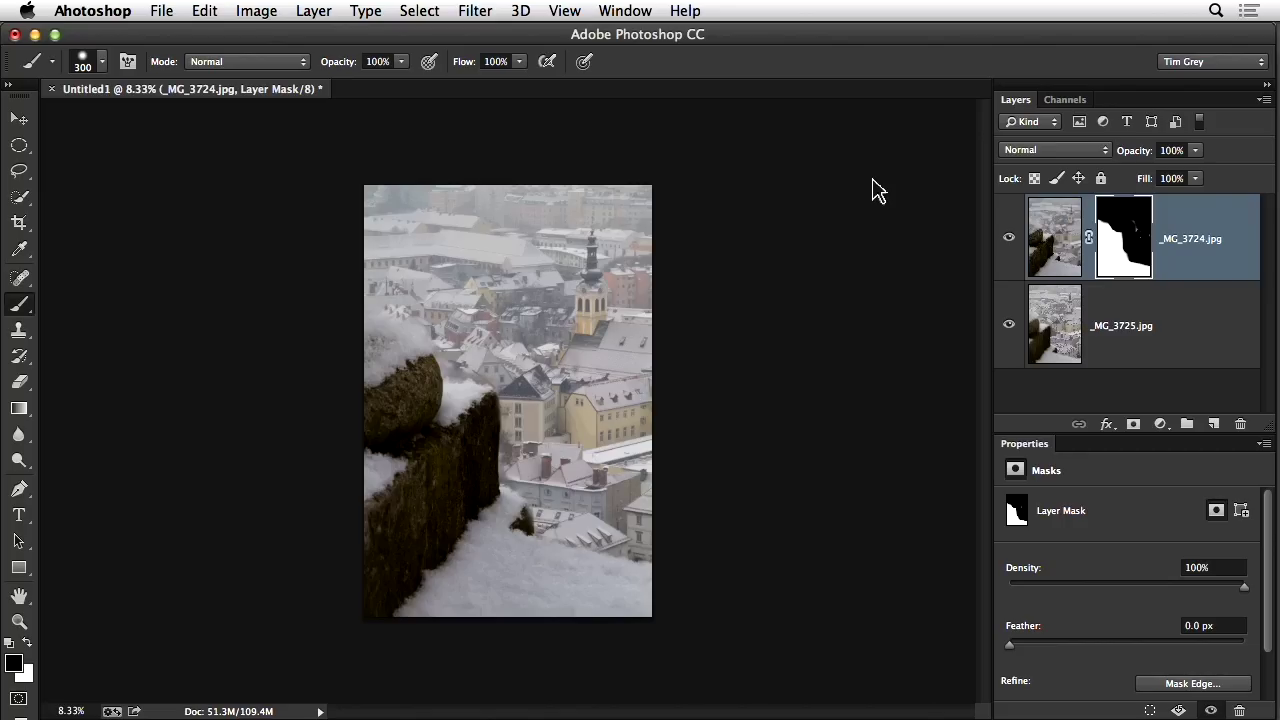
# Step: Display only the _MG_3724.jpg layer mask and paint black over the stray light spots in its black area
pyautogui.keyDown('alt'); pyautogui.click(1130, 255); pyautogui.keyUp('alt')
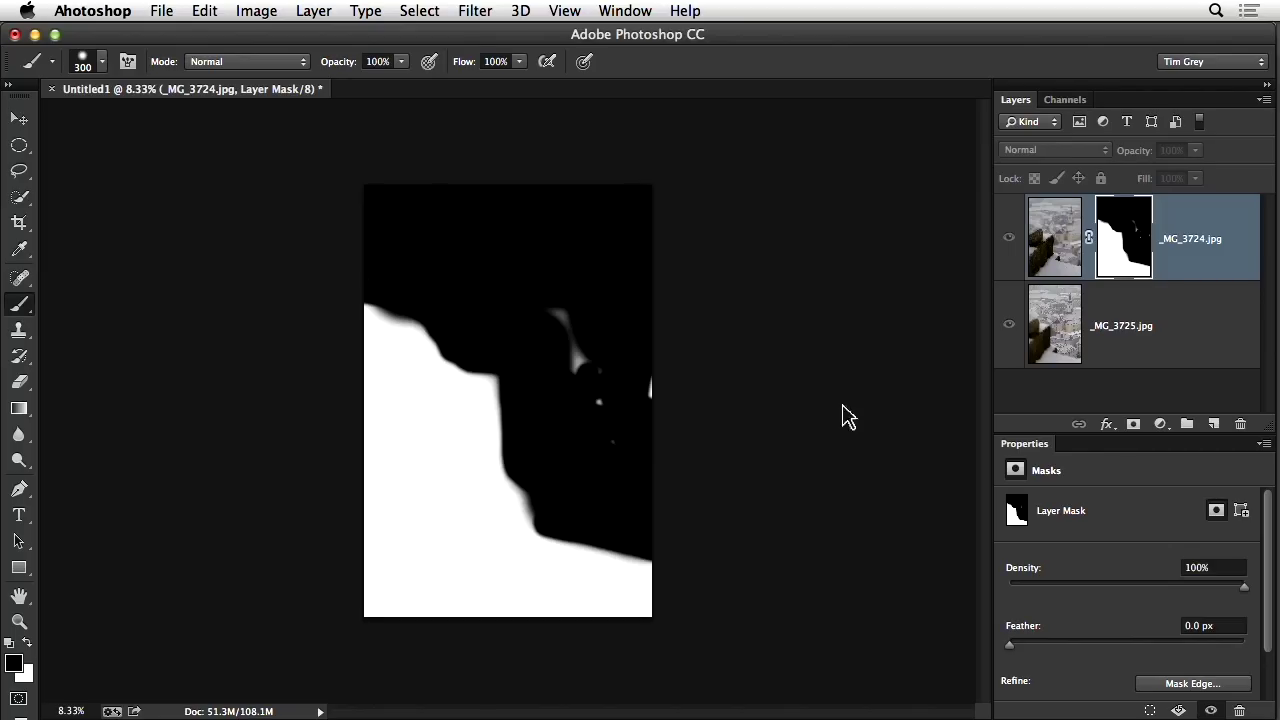
pyautogui.moveTo(580, 329)
pyautogui.mouseDown()
pyautogui.moveTo(584, 367)
pyautogui.moveTo(614, 357)
pyautogui.moveTo(605, 436)
pyautogui.moveTo(620, 486)
pyautogui.mouseUp()
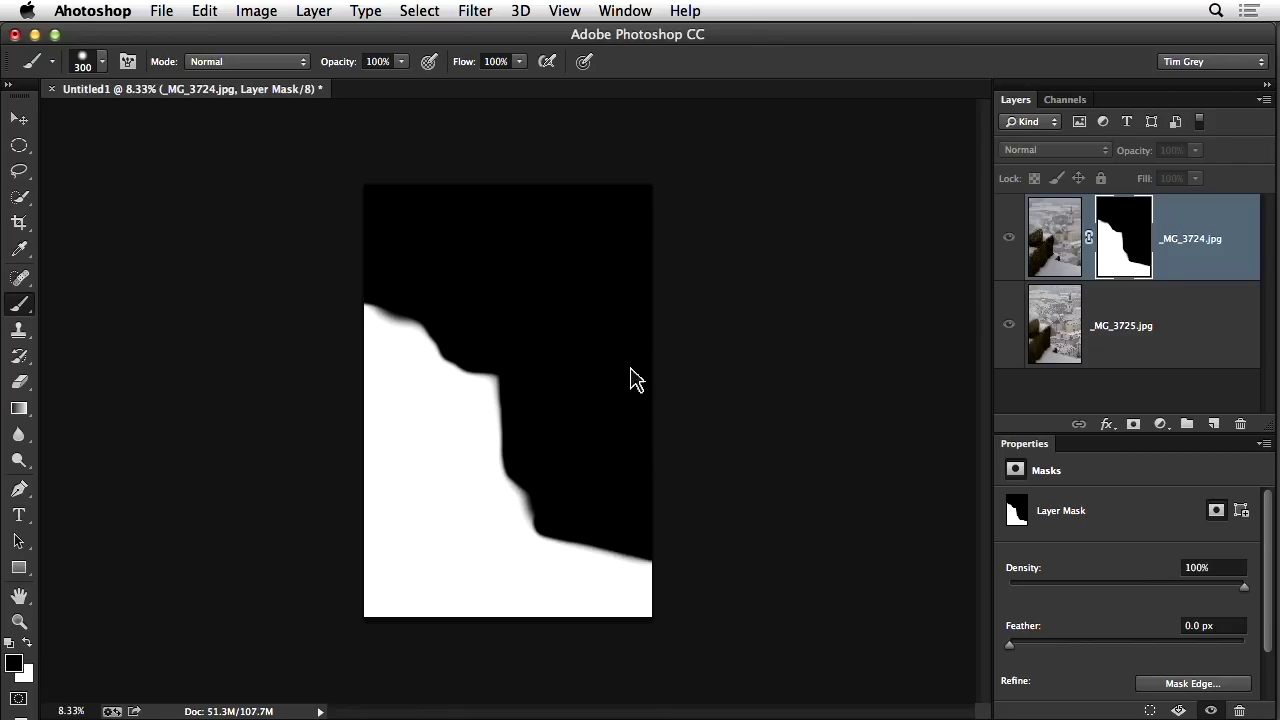
# Step: Return from the mask display to the full composite and move the _MG_3724.jpg foreground with its linked mask down and left over the background
pyautogui.keyDown('alt'); pyautogui.click(1125, 255); pyautogui.keyUp('alt')
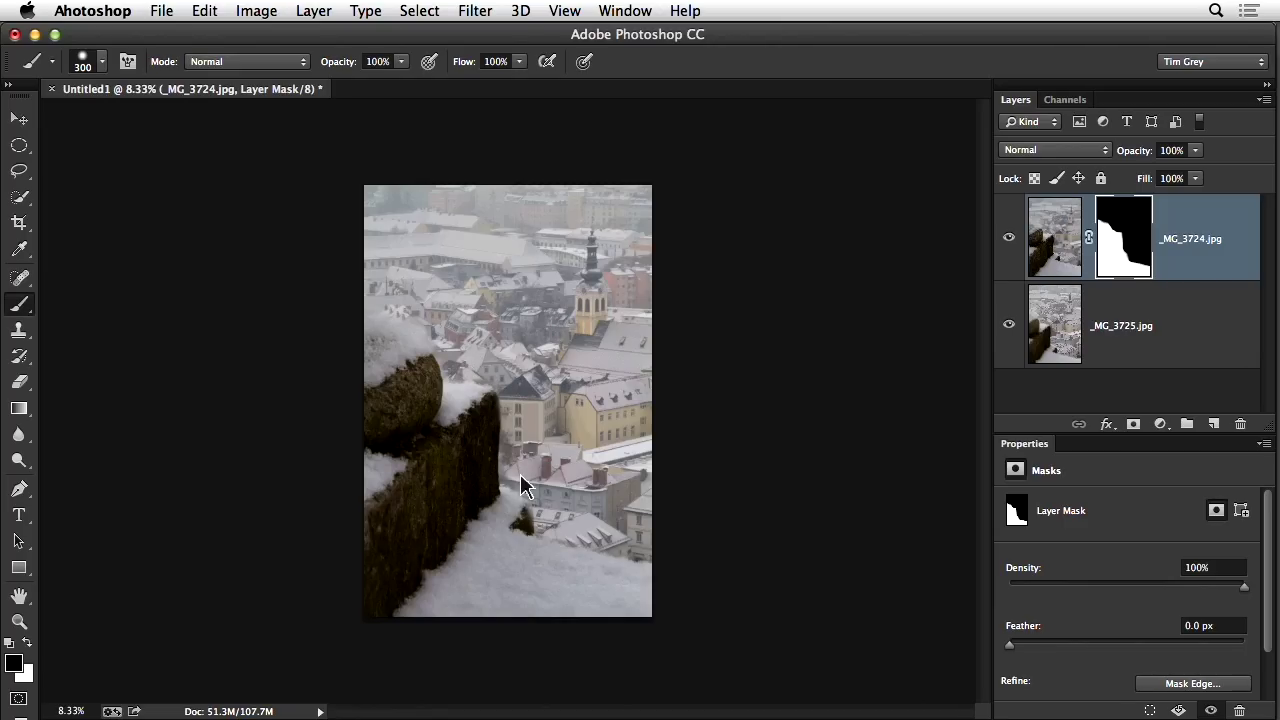
pyautogui.click(1048, 252)
pyautogui.press('v')
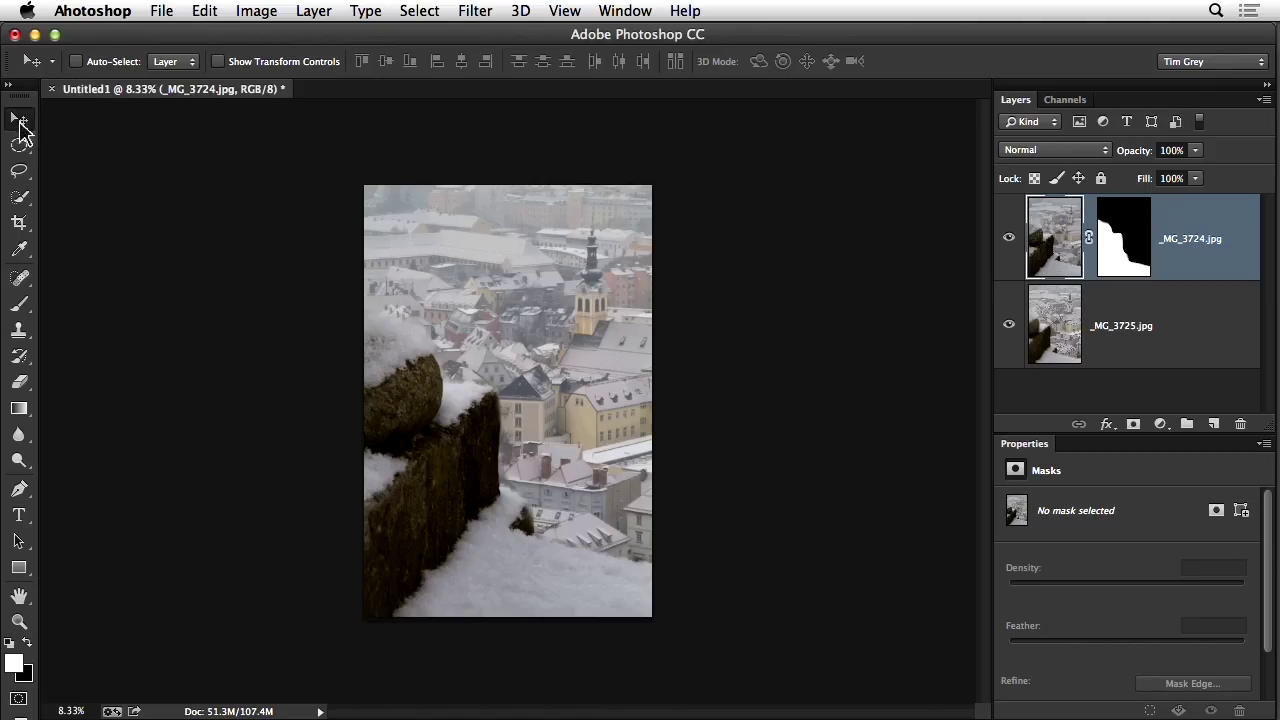
pyautogui.moveTo(472, 490); pyautogui.dragTo(428, 510)
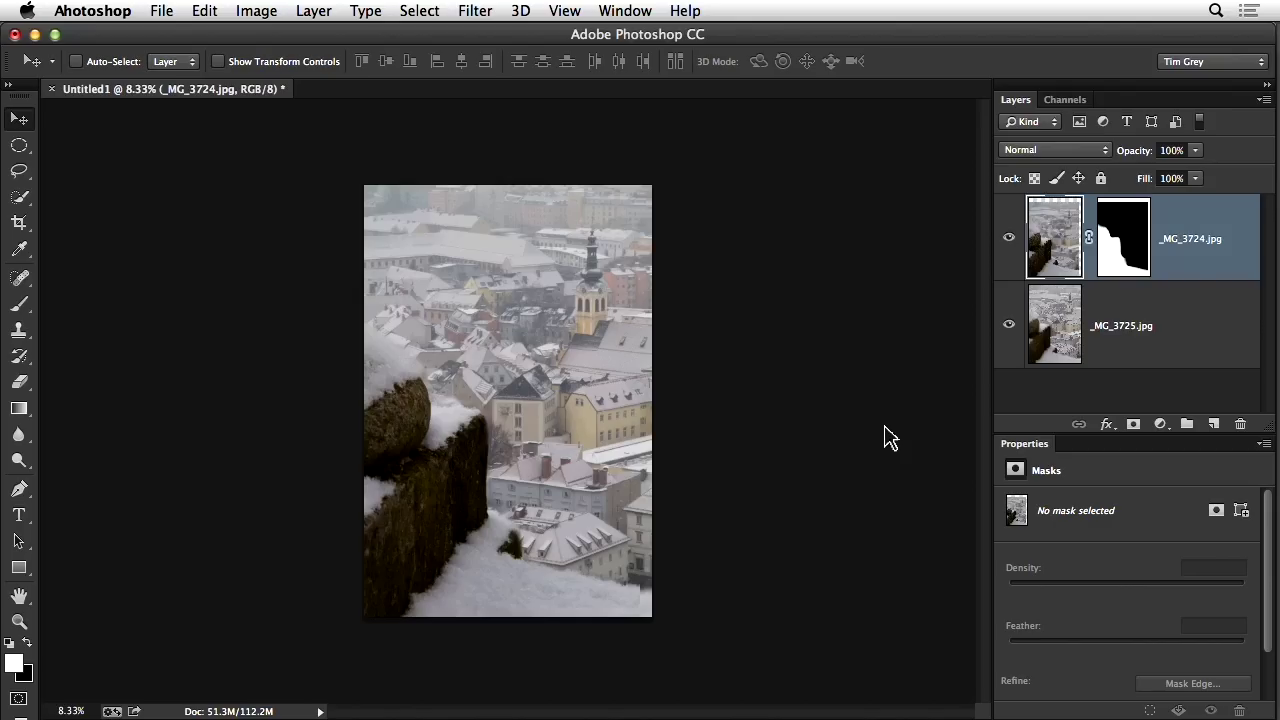
pyautogui.moveTo(457, 462); pyautogui.dragTo(428, 509)
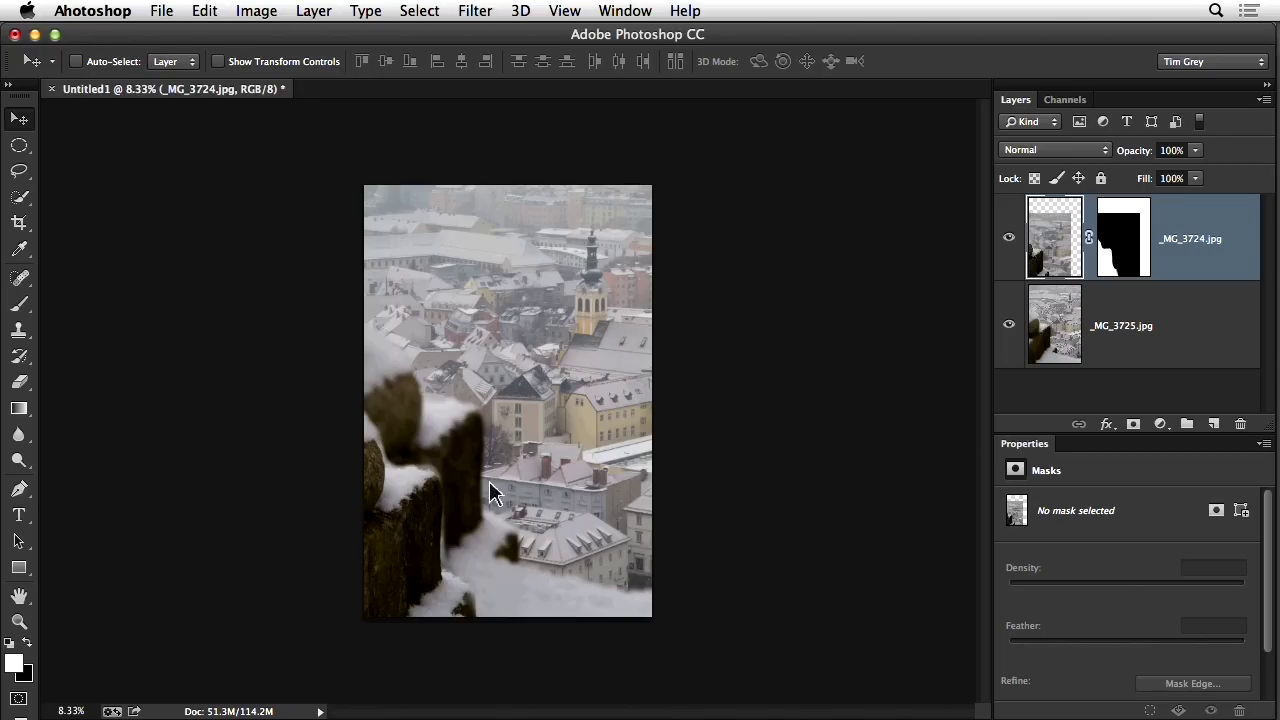
# Step: Reposition the _MG_3724.jpg foreground up and right so its sharp wall covers the blurred one and its snow reaches the photo's right edge
pyautogui.moveTo(422, 527); pyautogui.dragTo(455, 458)
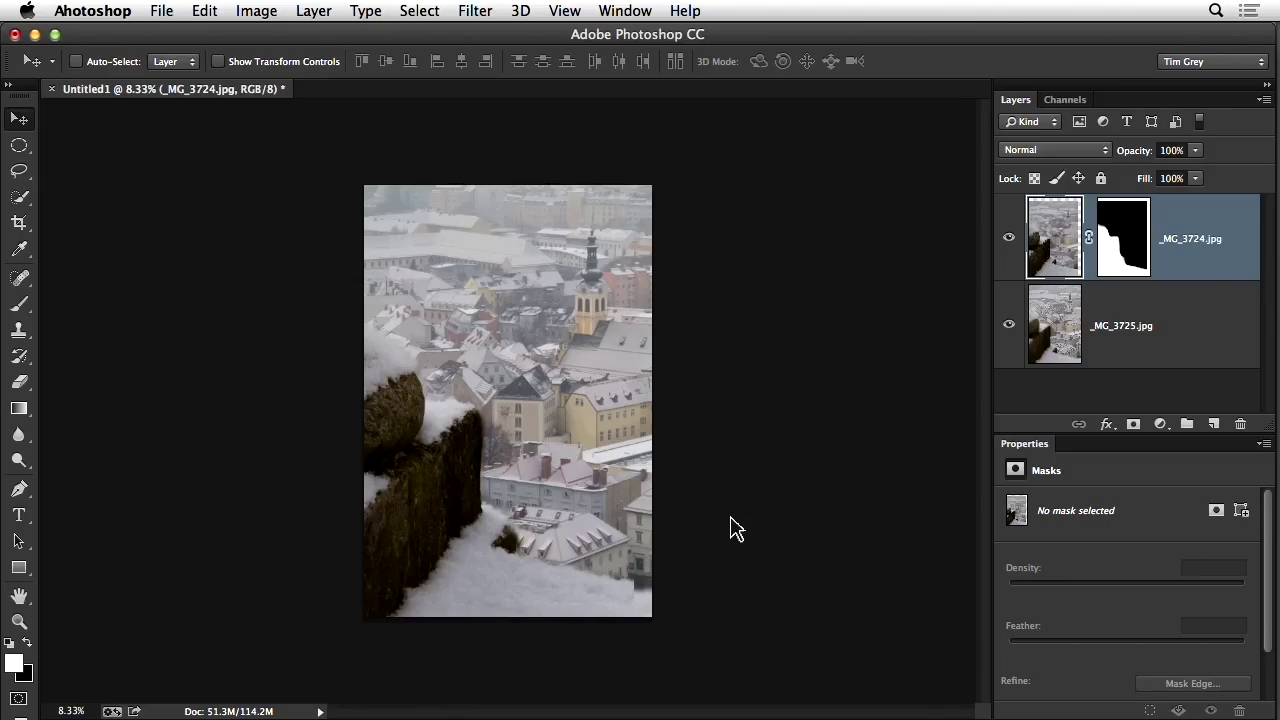
pyautogui.press('super+plus')
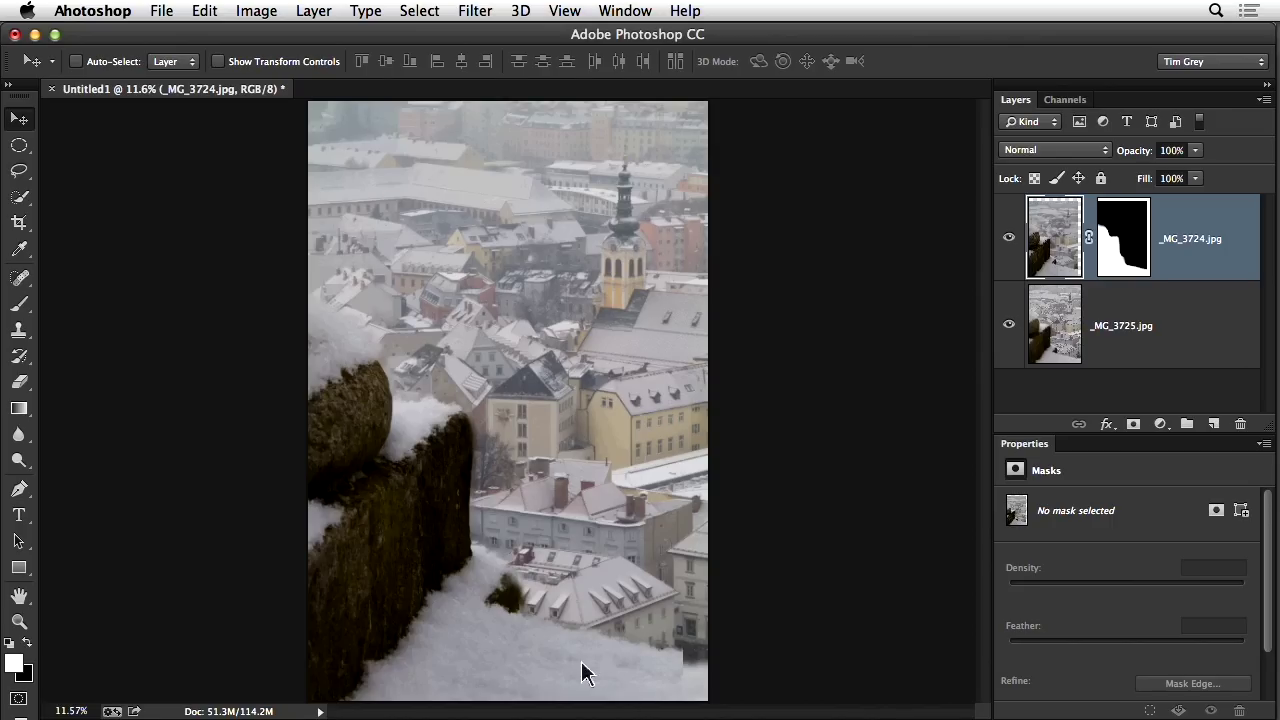
pyautogui.moveTo(411, 531); pyautogui.dragTo(437, 543)
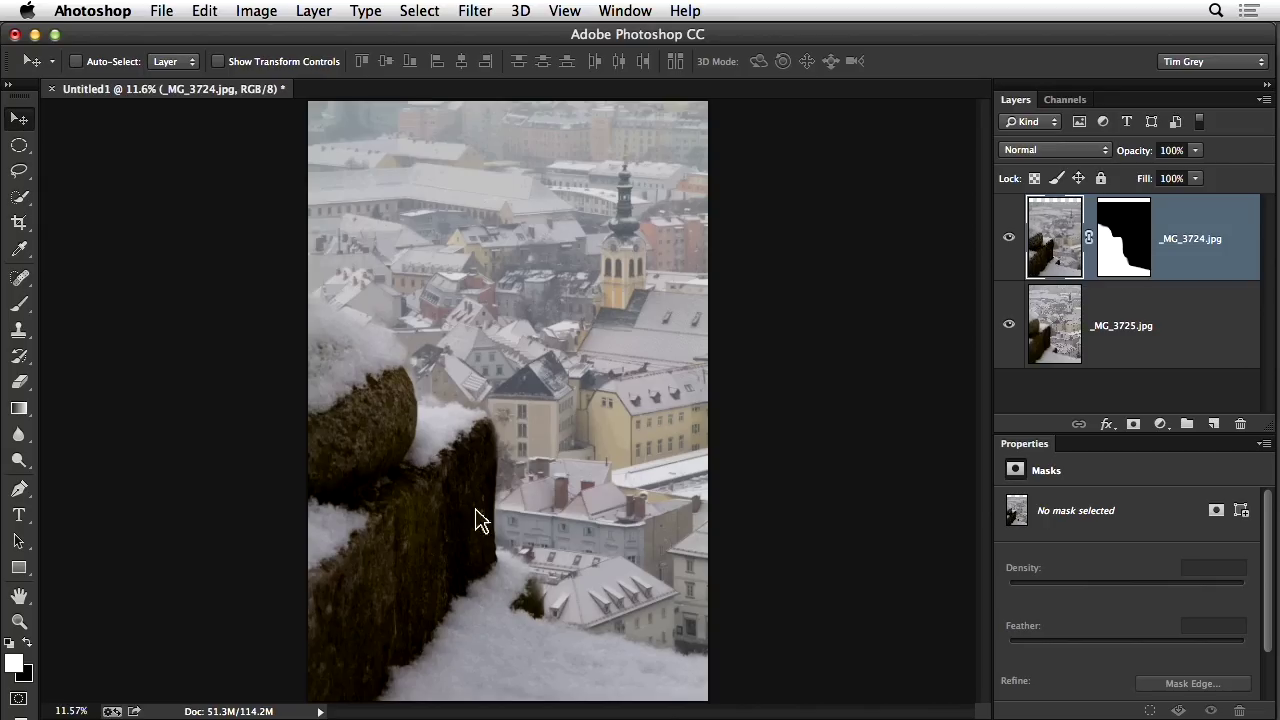